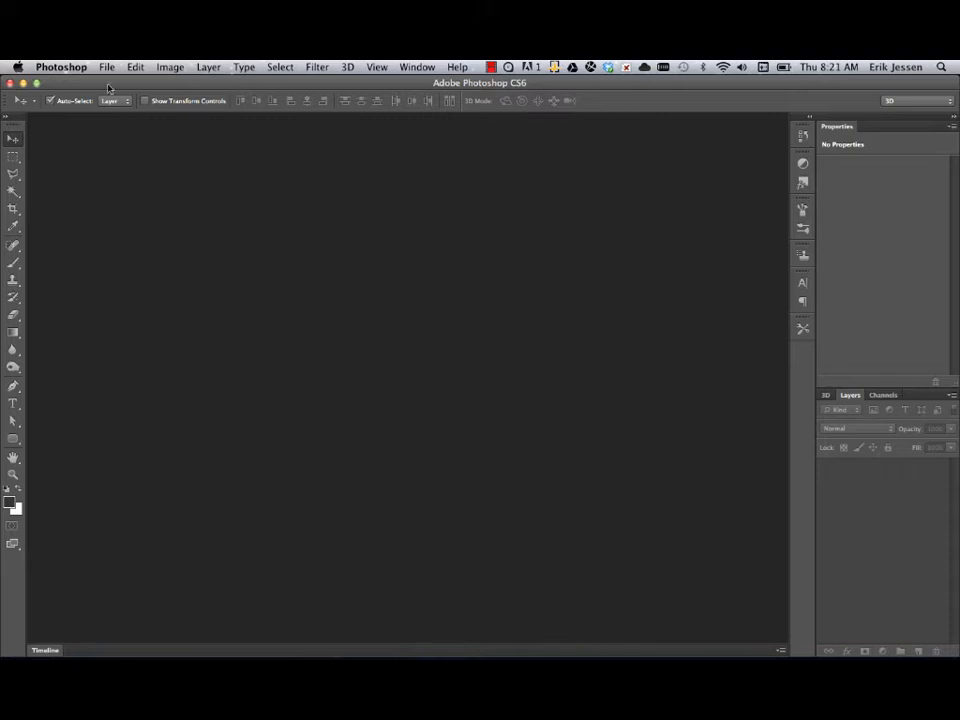
Step: Start a new document from the U.S. Paper preset at Letter size
{"action": "left_click", "coordinate": [106, 67]}
{"action": "left_click", "coordinate": [124, 88]}
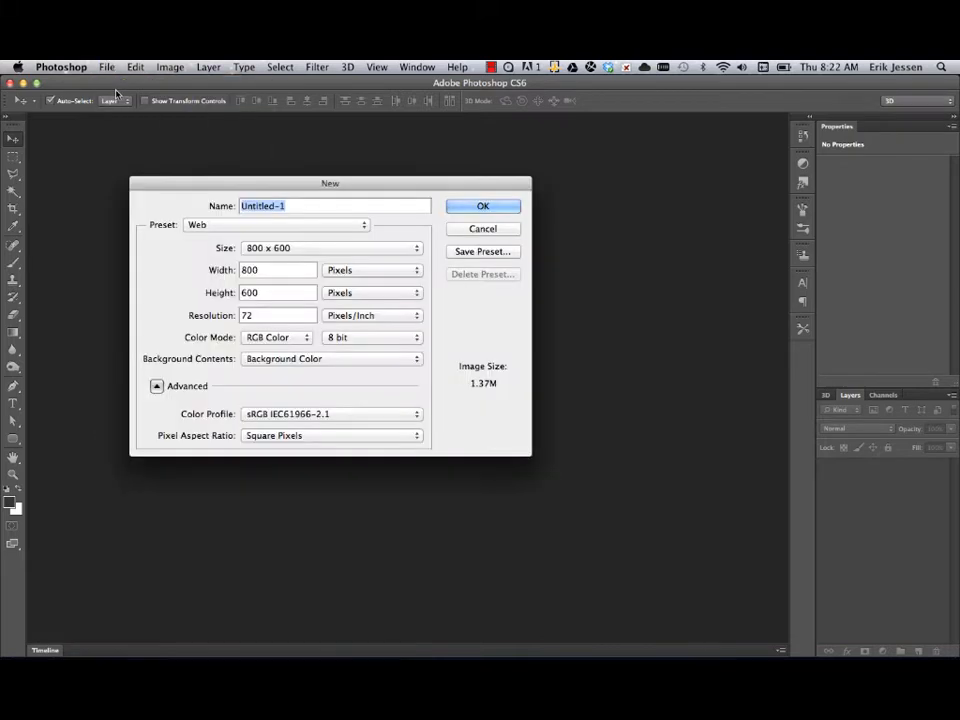
{"action": "left_click_drag", "start_coordinate": [297, 188], "coordinate": [205, 134]}
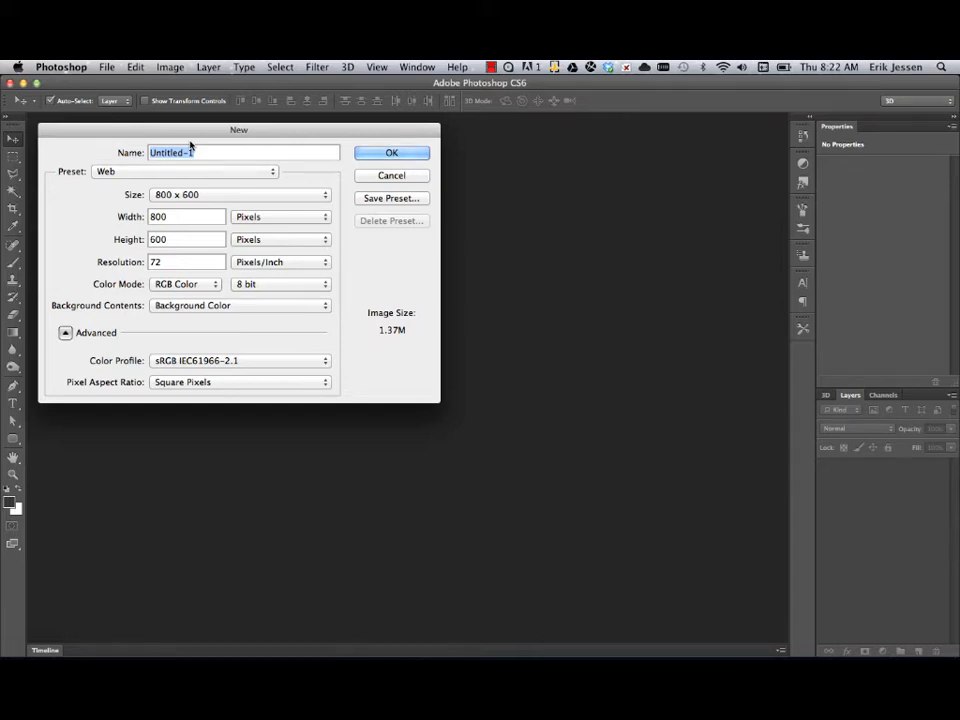
{"action": "left_click_drag", "start_coordinate": [193, 133], "coordinate": [134, 130]}
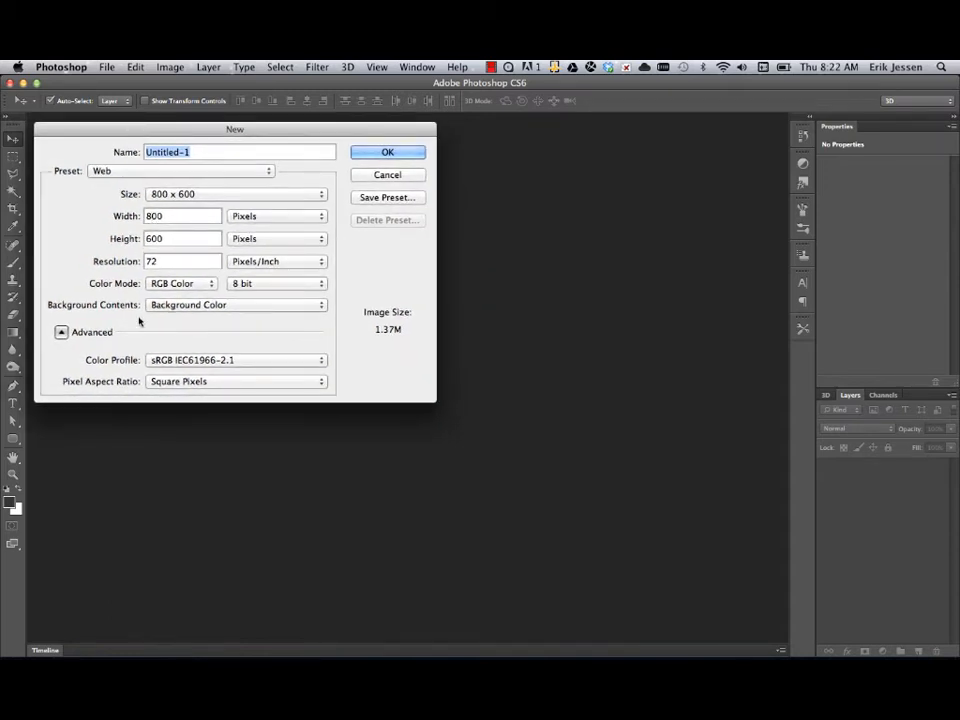
{"action": "left_click", "coordinate": [204, 171]}
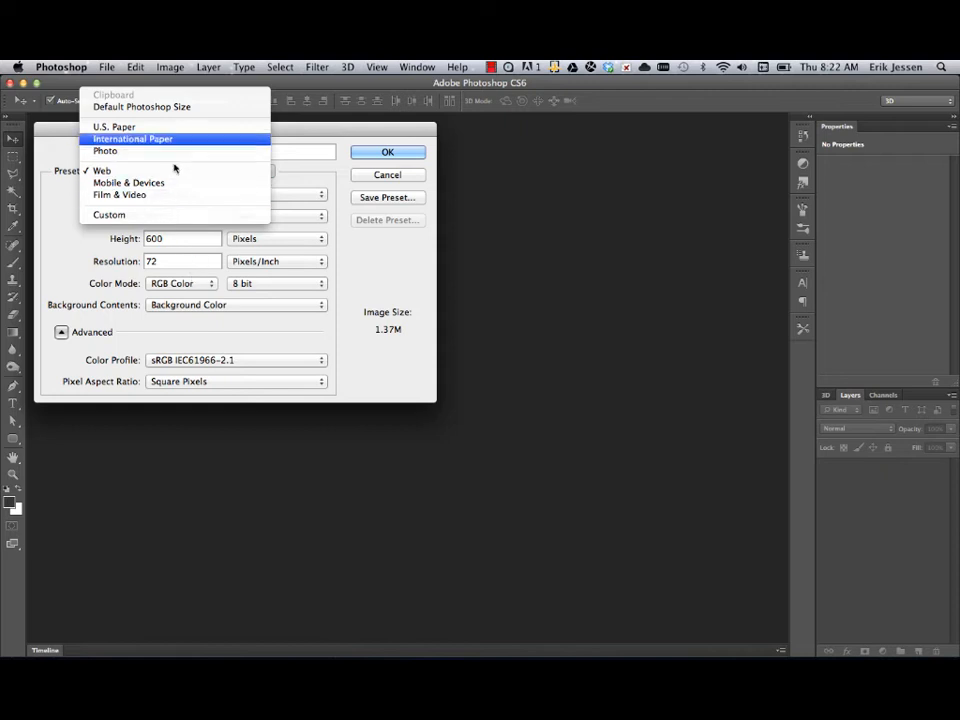
{"action": "left_click", "coordinate": [142, 171]}
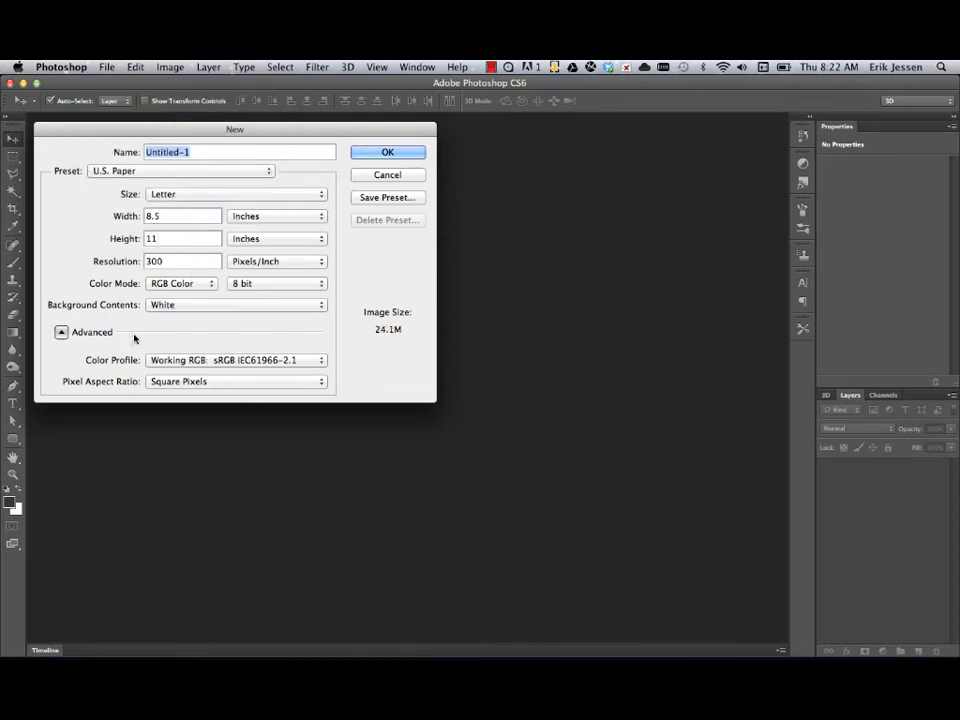
{"action": "left_click", "coordinate": [180, 195]}
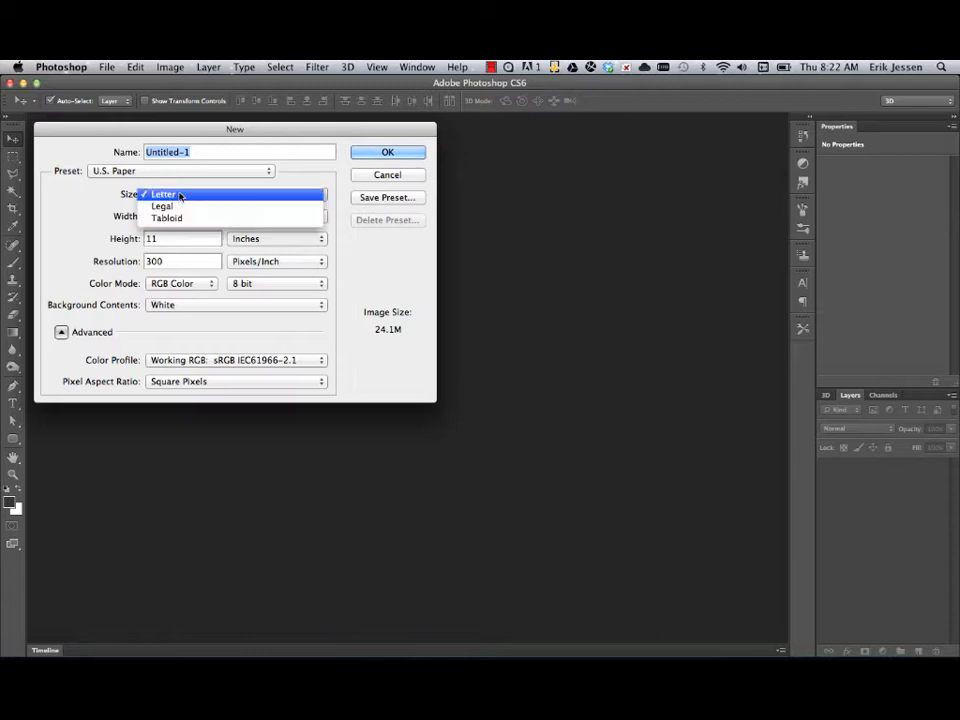
{"action": "left_click", "coordinate": [180, 195]}
Step: Set the new document's width and height to 5 inches each and create it
{"action": "left_click", "coordinate": [120, 216]}
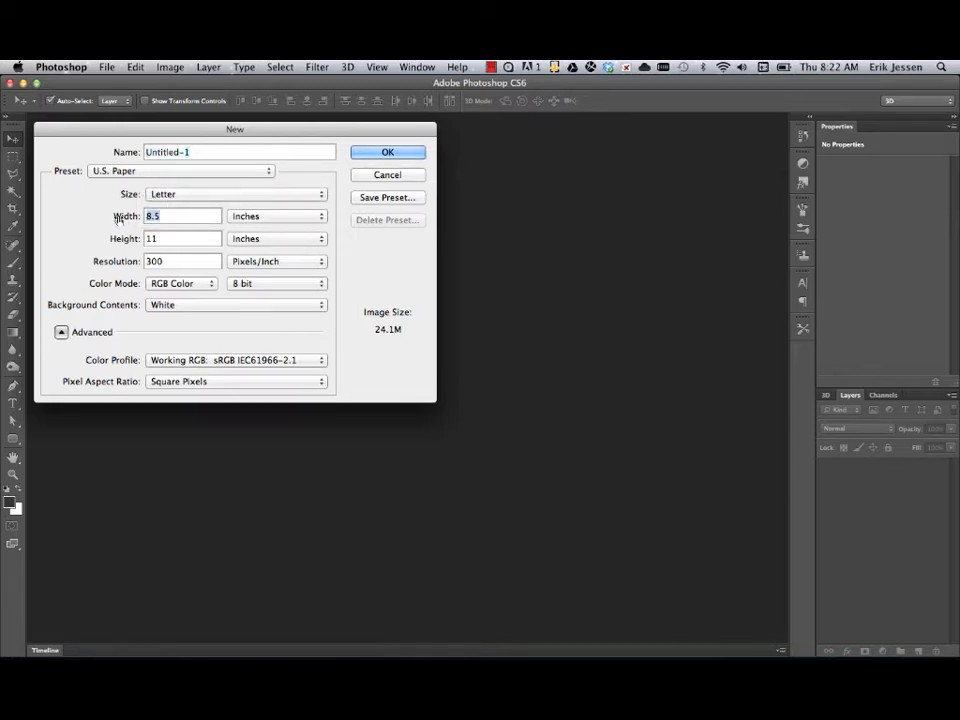
{"action": "type", "text": "5"}
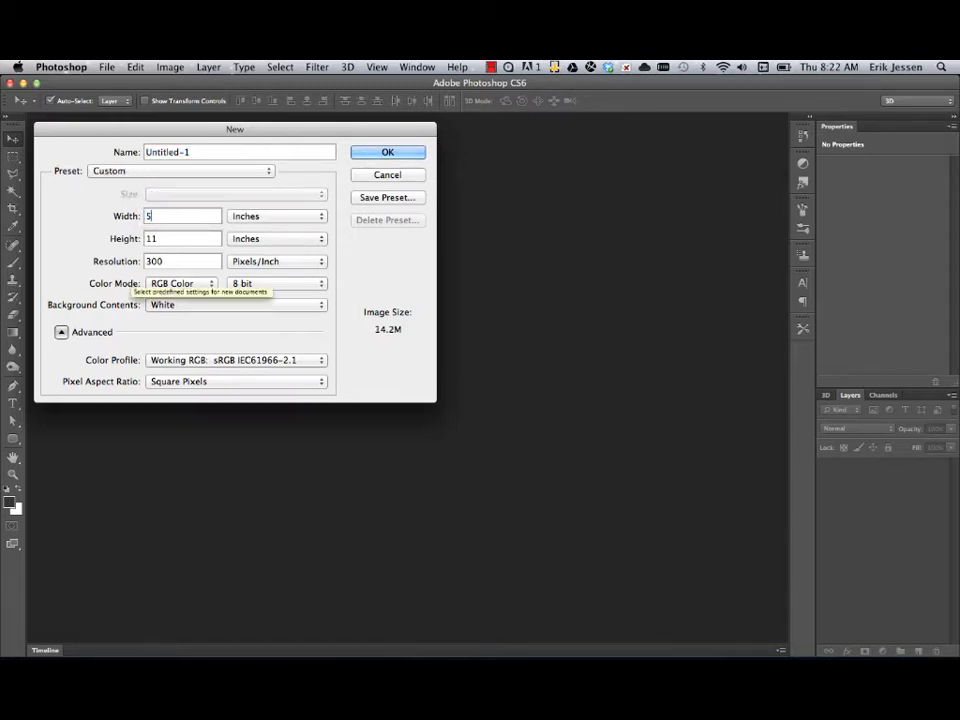
{"action": "key", "text": "Tab"}
{"action": "type", "text": "5"}
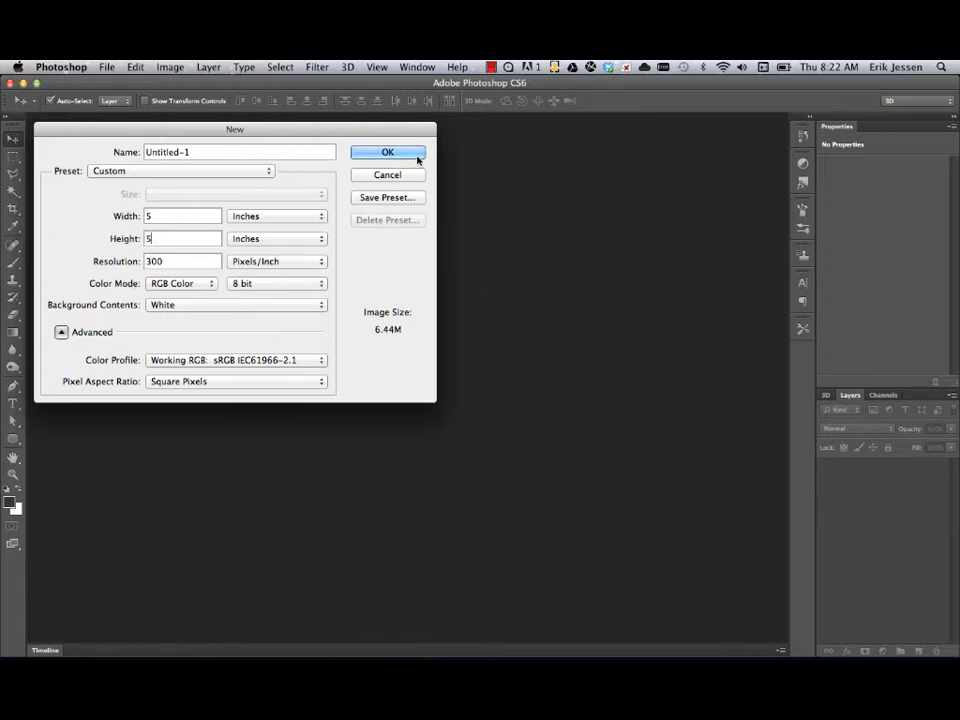
{"action": "left_click", "coordinate": [401, 154]}
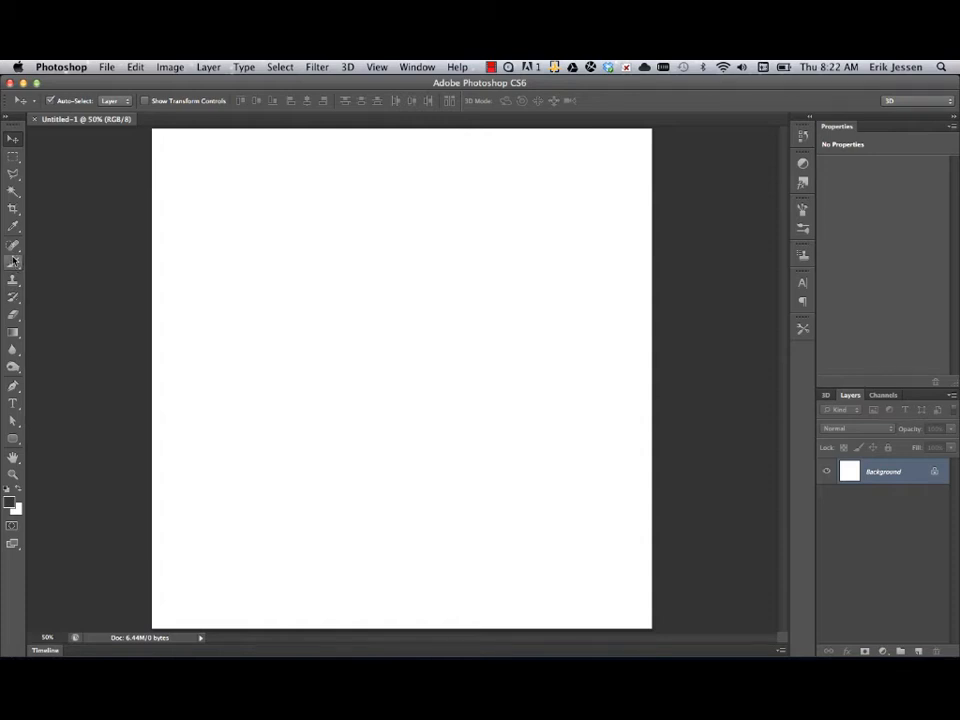
Step: Activate the Brush tool and choose the hard round brush at 10 px with 100% hardness
{"action": "left_click", "coordinate": [13, 262]}
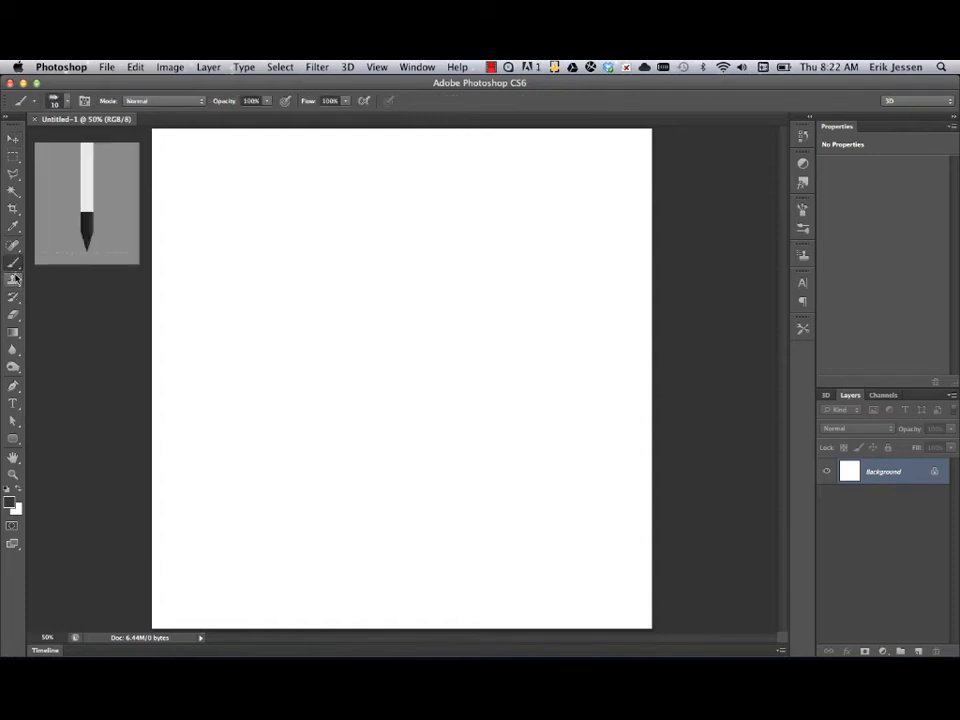
{"action": "left_click", "coordinate": [67, 103]}
{"action": "left_click", "coordinate": [54, 100]}
{"action": "left_click", "coordinate": [34, 103]}
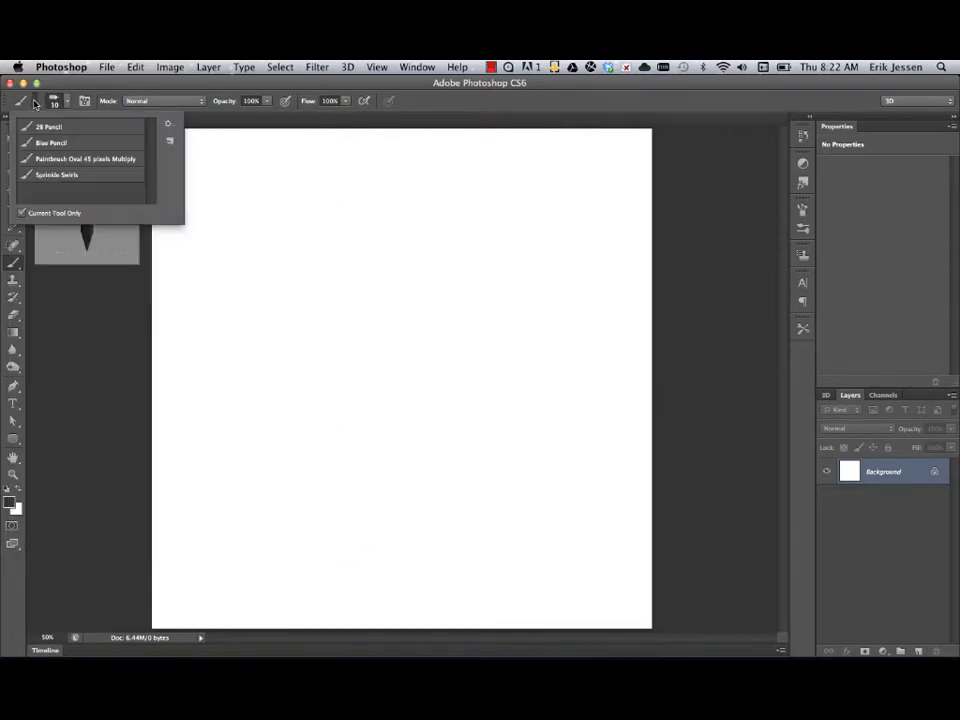
{"action": "left_click", "coordinate": [34, 103]}
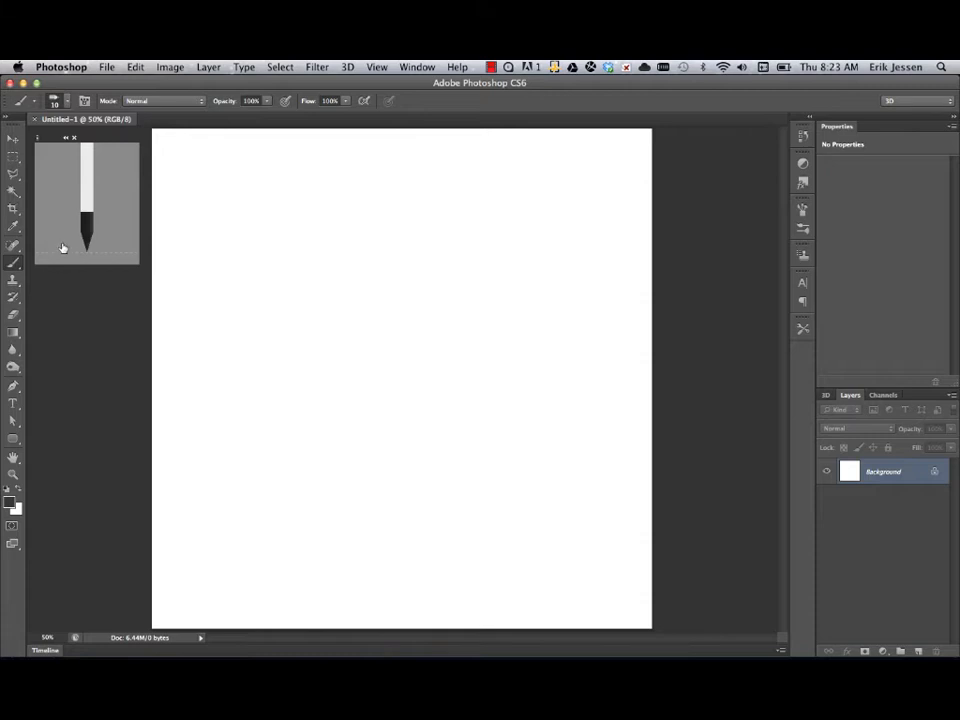
{"action": "right_click", "coordinate": [332, 216]}
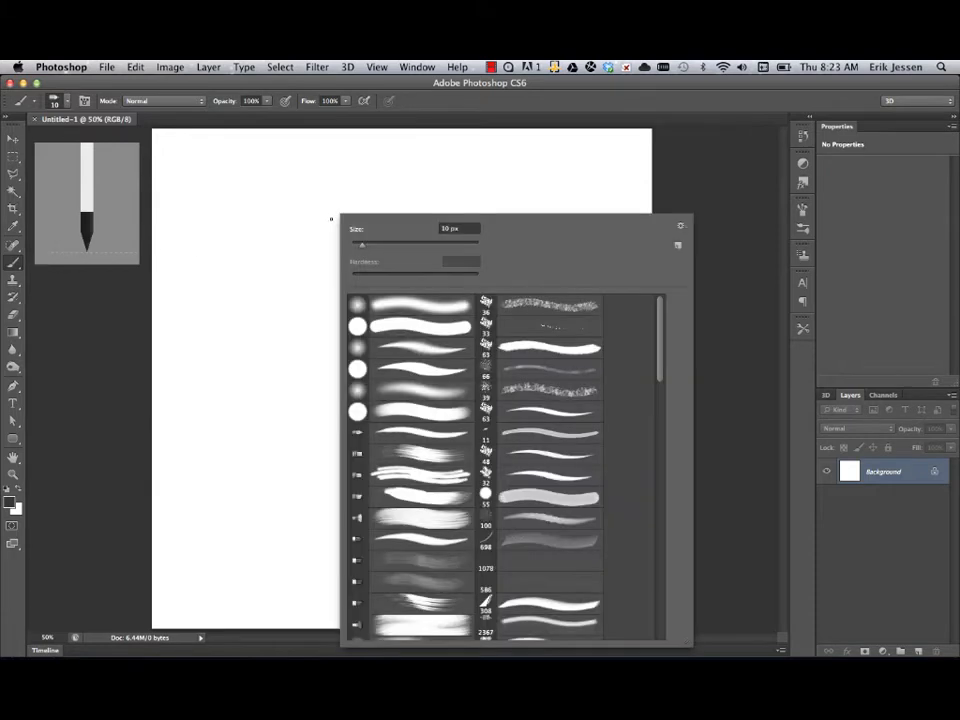
{"action": "left_click", "coordinate": [380, 311]}
{"action": "left_click", "coordinate": [361, 245]}
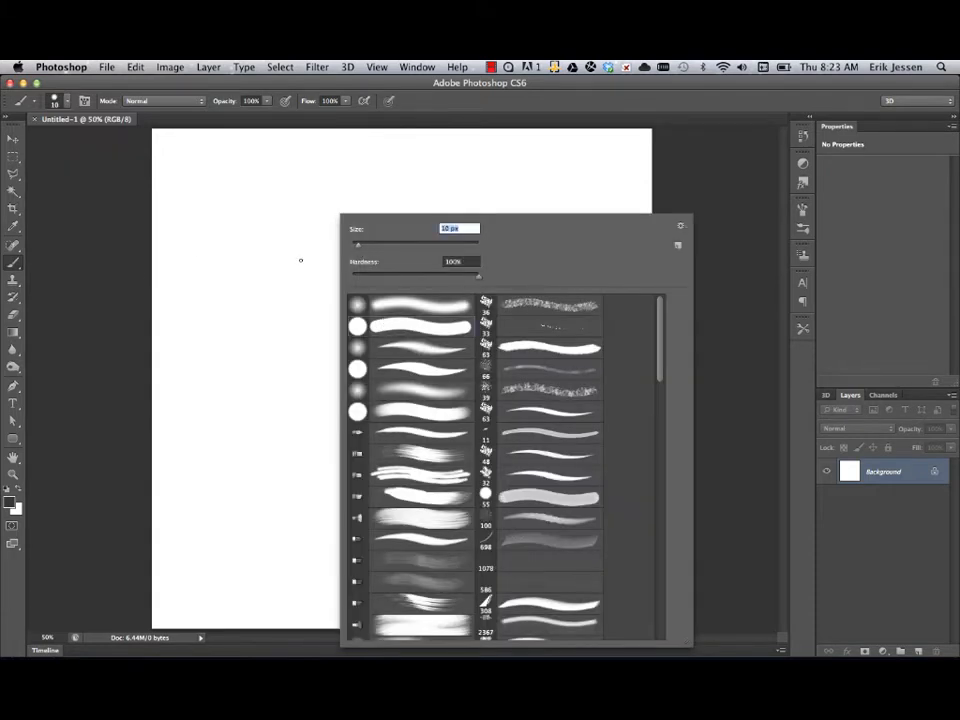
{"action": "left_click", "coordinate": [93, 243]}
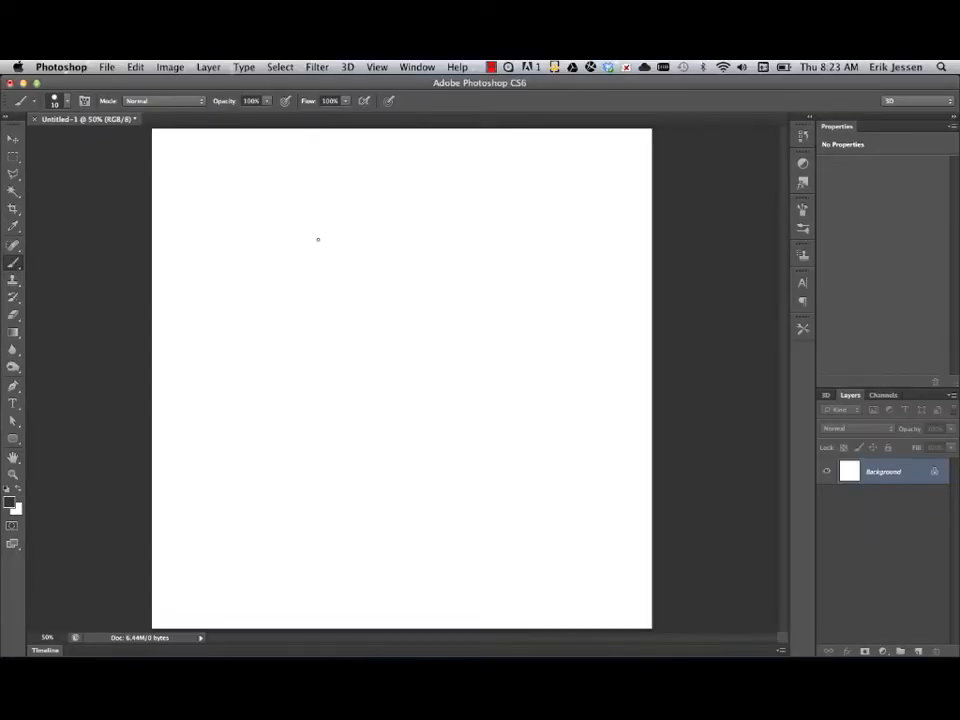
{"action": "right_click", "coordinate": [318, 239]}
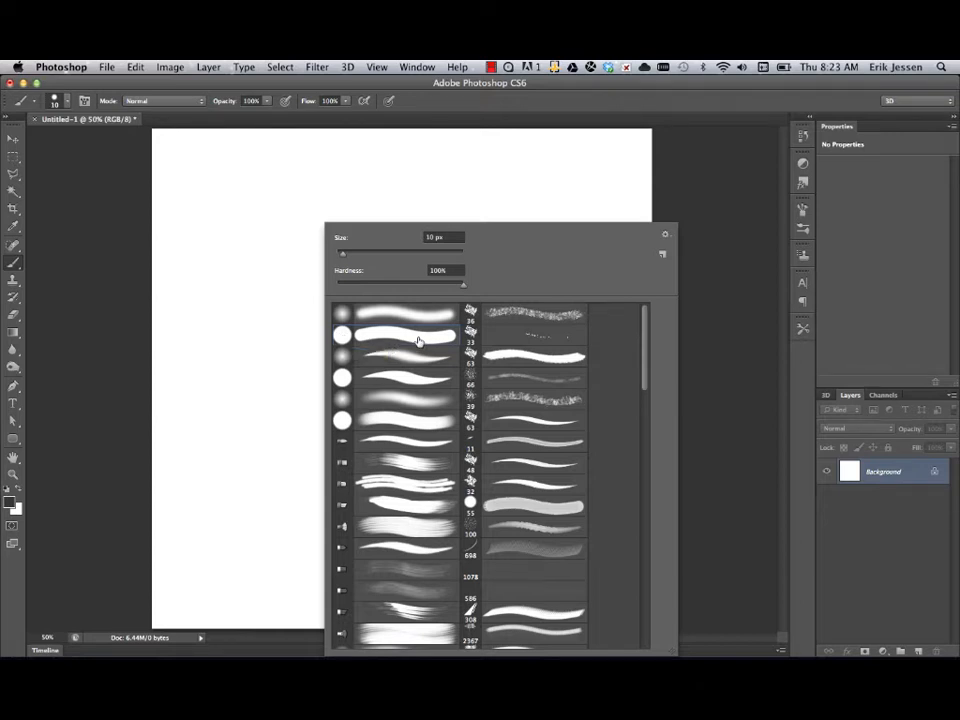
{"action": "left_click", "coordinate": [93, 308]}
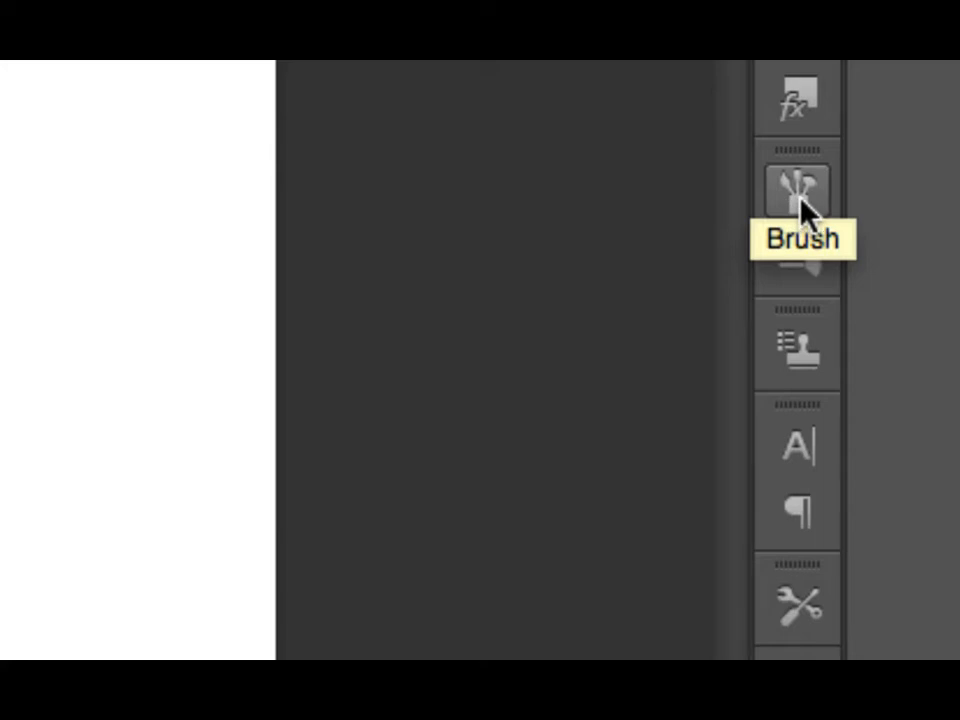
Step: Show the Brush settings, detach them from Brush Presets, collapse the presets and float the settings over the canvas's right edge
{"action": "left_click", "coordinate": [806, 205]}
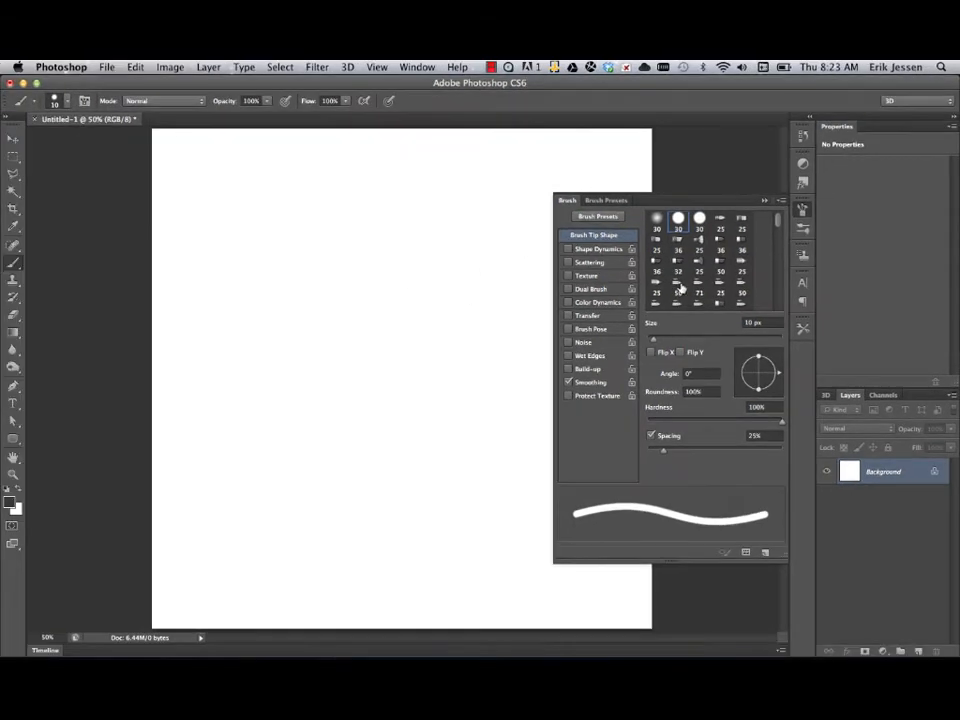
{"action": "left_click", "coordinate": [418, 67]}
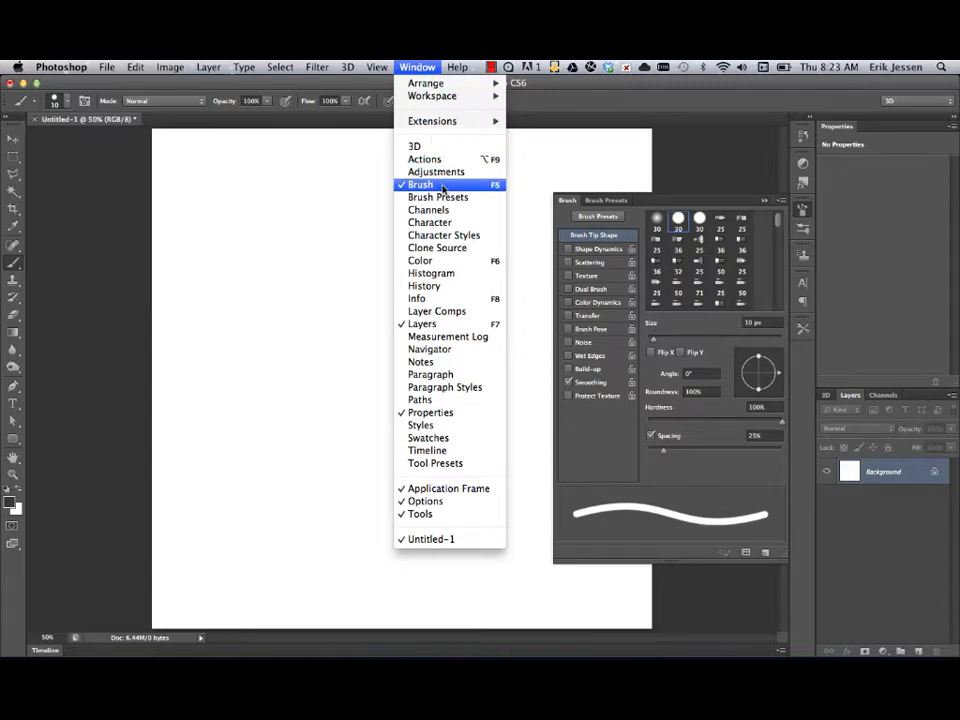
{"action": "left_click", "coordinate": [418, 67]}
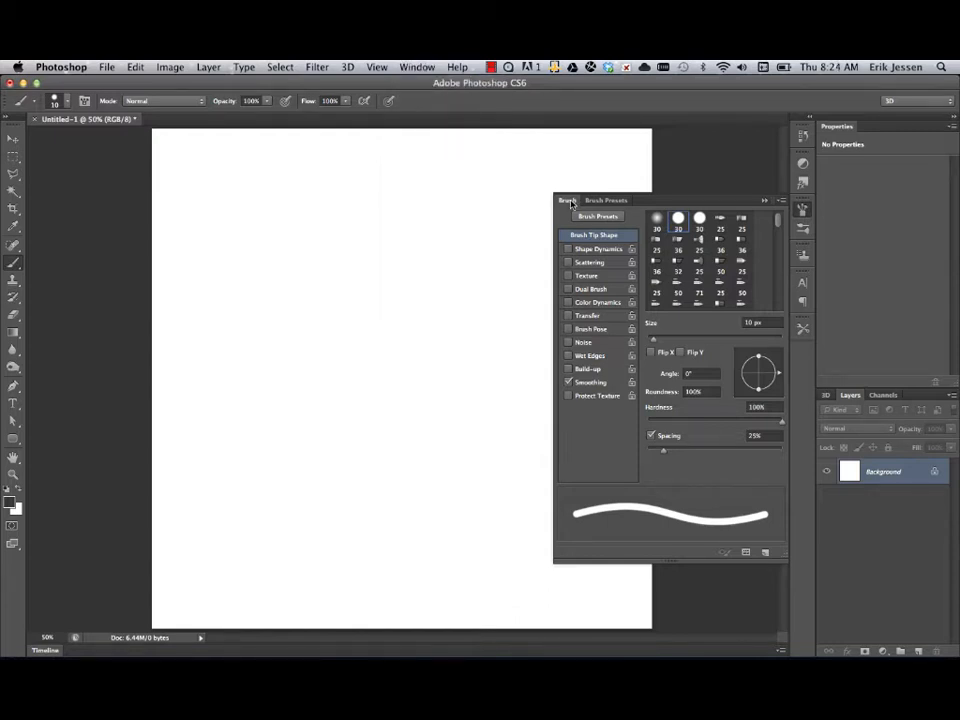
{"action": "mouse_move", "coordinate": [570, 203]}
{"action": "left_mouse_down"}
{"action": "mouse_move", "coordinate": [377, 180]}
{"action": "mouse_move", "coordinate": [159, 178]}
{"action": "mouse_move", "coordinate": [101, 228]}
{"action": "mouse_move", "coordinate": [55, 199]}
{"action": "left_mouse_up"}
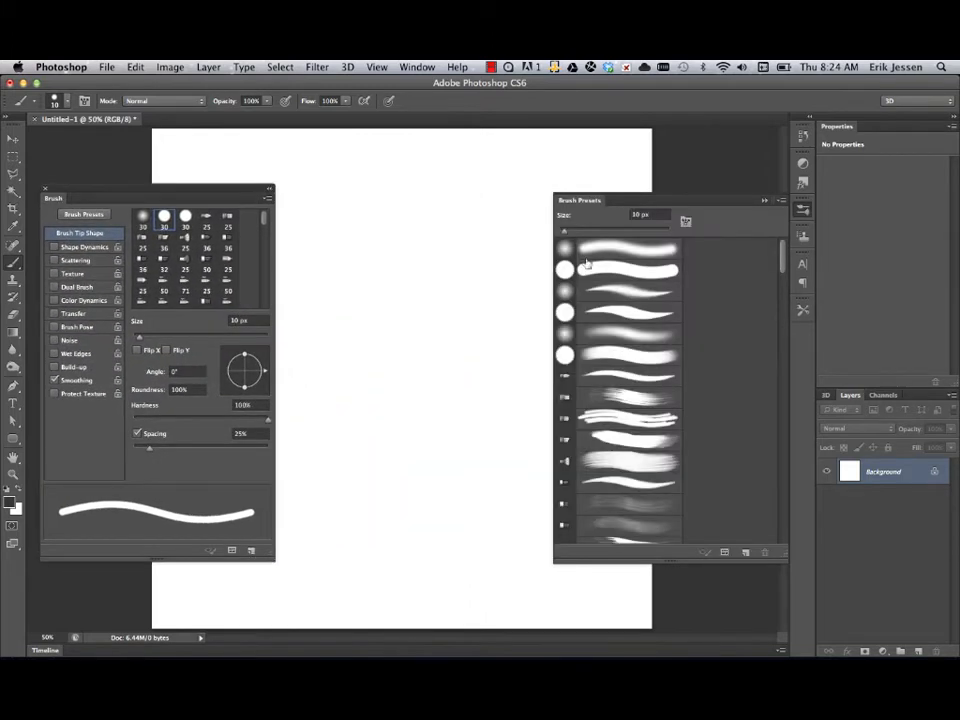
{"action": "left_click", "coordinate": [765, 200]}
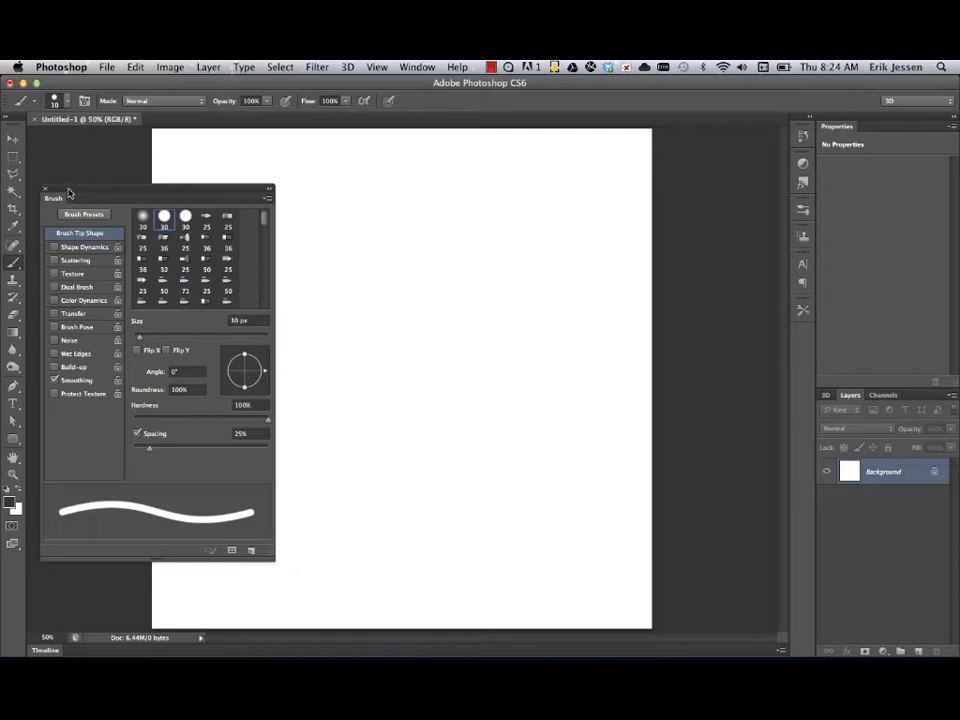
{"action": "mouse_move", "coordinate": [69, 193]}
{"action": "left_mouse_down"}
{"action": "mouse_move", "coordinate": [516, 178]}
{"action": "mouse_move", "coordinate": [629, 195]}
{"action": "mouse_move", "coordinate": [662, 163]}
{"action": "mouse_move", "coordinate": [574, 156]}
{"action": "mouse_move", "coordinate": [577, 146]}
{"action": "left_mouse_up"}
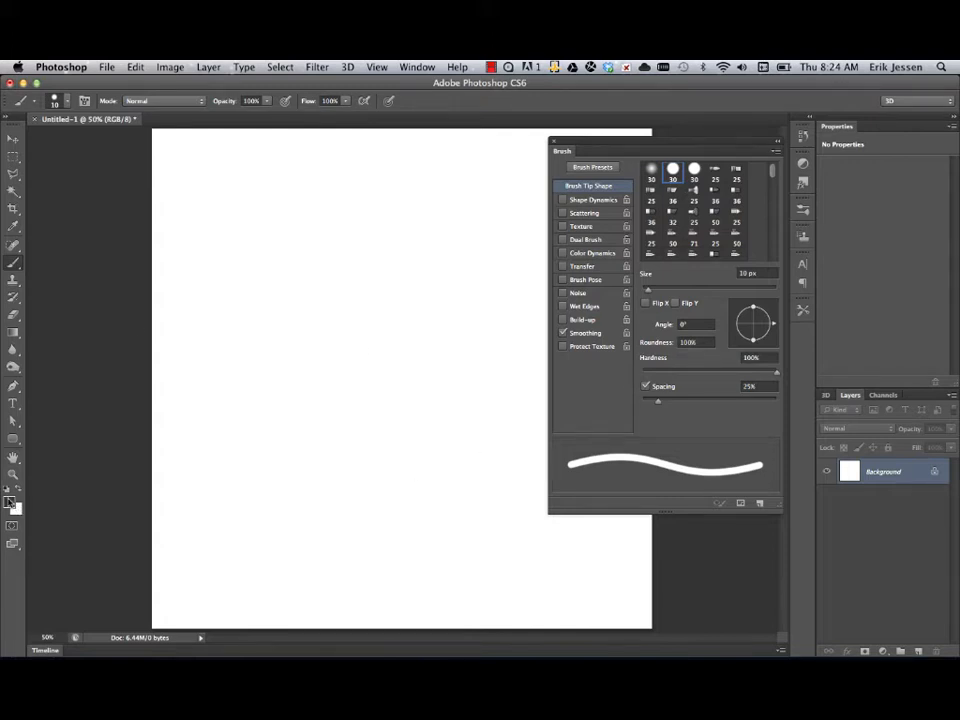
Step: Set the foreground color to black (000000) and paint a solid zigzag, wavy stroke across the upper part of the canvas
{"action": "left_click", "coordinate": [9, 501]}
{"action": "left_click_drag", "start_coordinate": [612, 362], "coordinate": [600, 392]}
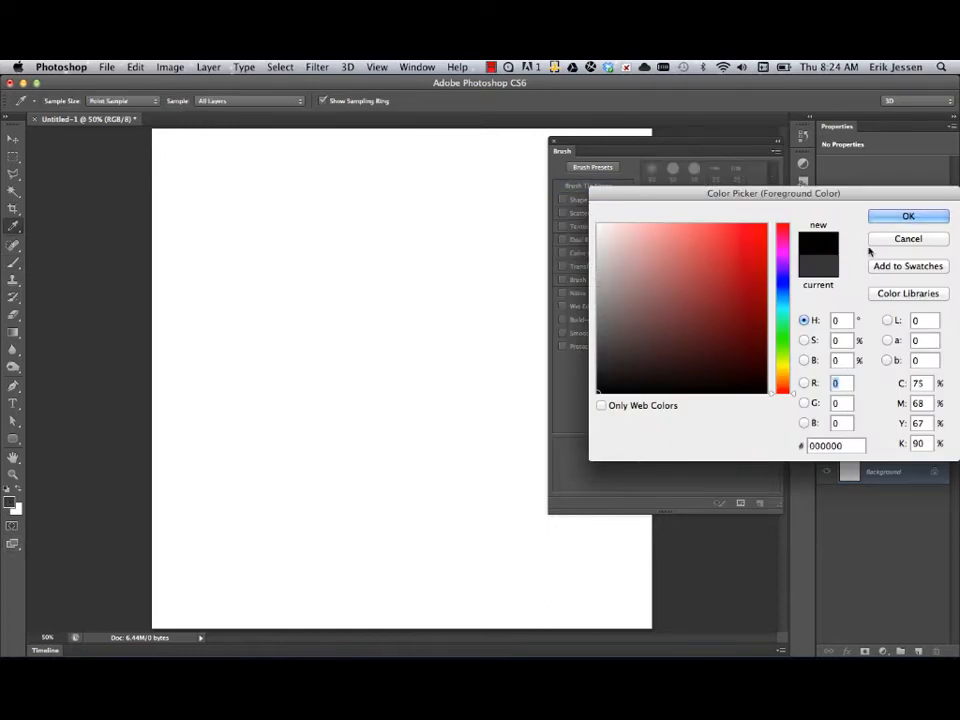
{"action": "left_click", "coordinate": [906, 216]}
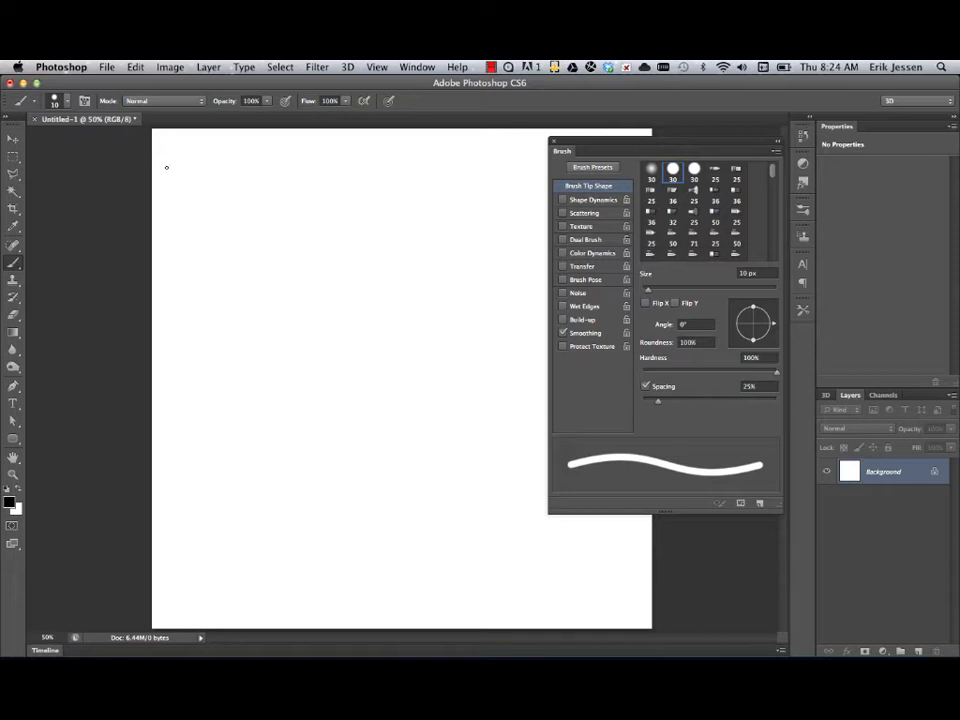
{"action": "mouse_move", "coordinate": [166, 167]}
{"action": "left_mouse_down"}
{"action": "mouse_move", "coordinate": [165, 158]}
{"action": "mouse_move", "coordinate": [207, 160]}
{"action": "mouse_move", "coordinate": [306, 180]}
{"action": "mouse_move", "coordinate": [462, 160]}
{"action": "mouse_move", "coordinate": [433, 184]}
{"action": "left_mouse_up"}
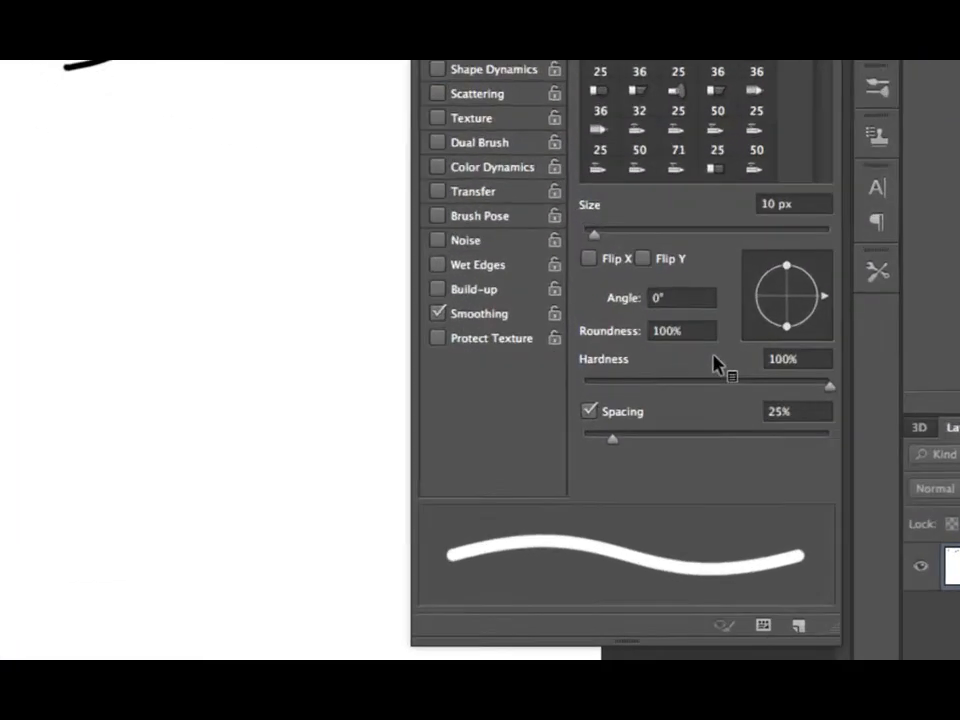
Step: Set the brush size to 16 px and spacing to 175%, and paint a dotted wave with curled ends below the solid strokes
{"action": "left_click_drag", "start_coordinate": [594, 235], "coordinate": [629, 238]}
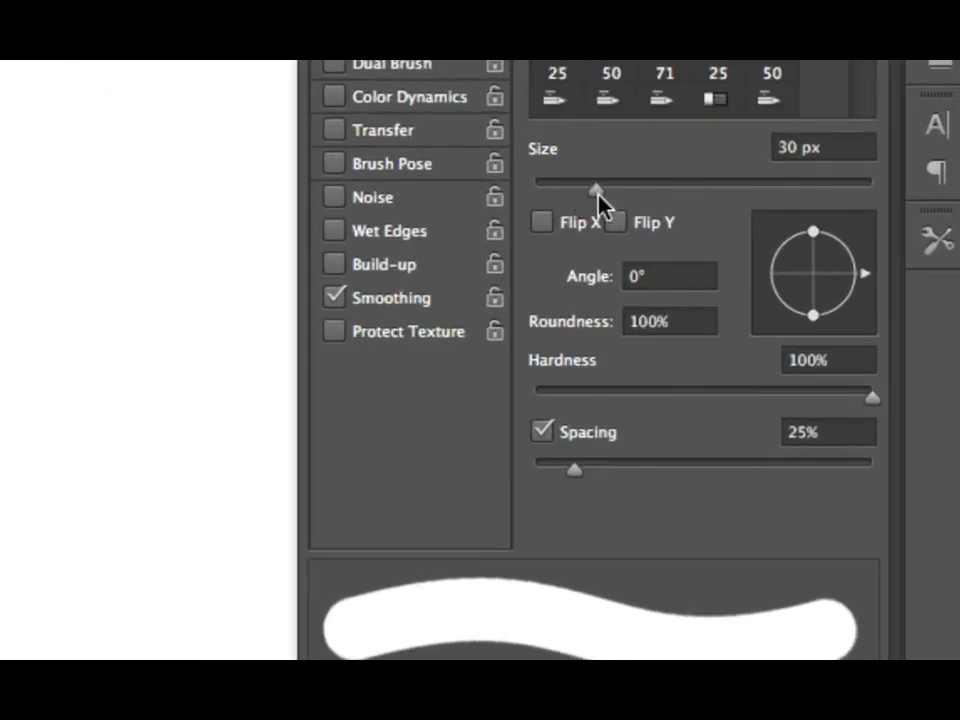
{"action": "mouse_move", "coordinate": [598, 197]}
{"action": "left_mouse_down"}
{"action": "mouse_move", "coordinate": [615, 198]}
{"action": "mouse_move", "coordinate": [558, 198]}
{"action": "left_mouse_up"}
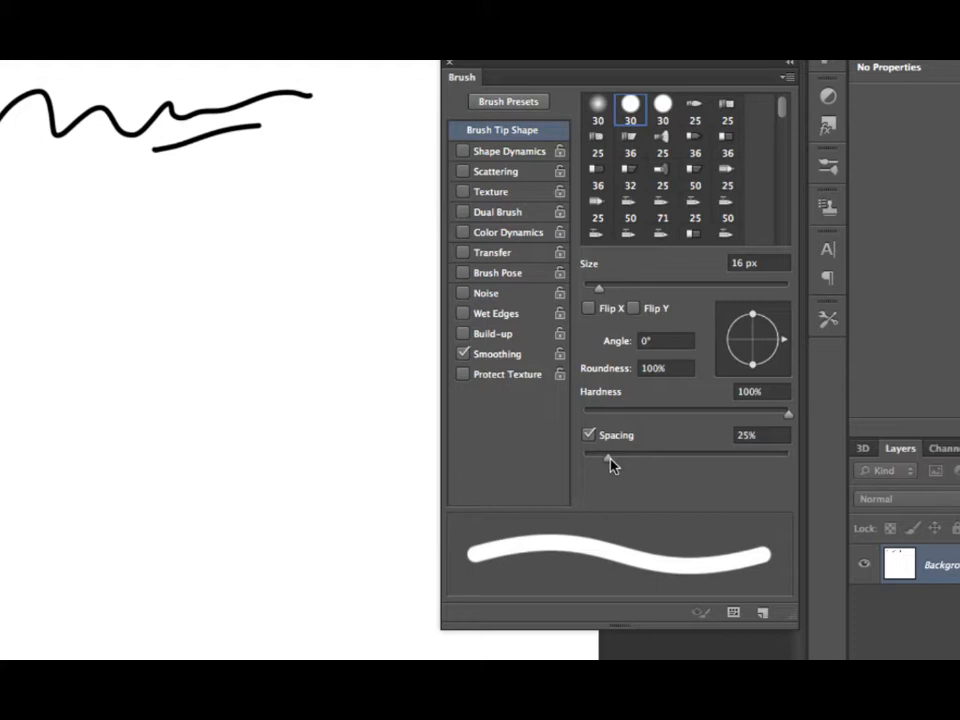
{"action": "mouse_move", "coordinate": [610, 463]}
{"action": "left_mouse_down"}
{"action": "mouse_move", "coordinate": [726, 468]}
{"action": "mouse_move", "coordinate": [725, 476]}
{"action": "left_mouse_up"}
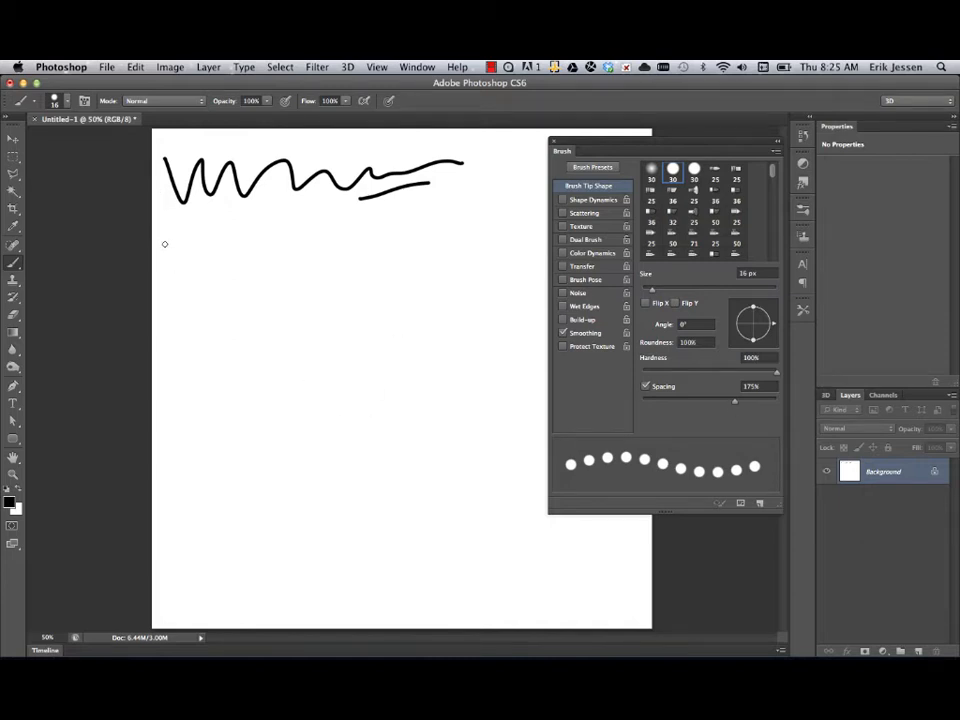
{"action": "mouse_move", "coordinate": [165, 244]}
{"action": "left_mouse_down"}
{"action": "mouse_move", "coordinate": [209, 242]}
{"action": "mouse_move", "coordinate": [247, 221]}
{"action": "mouse_move", "coordinate": [362, 249]}
{"action": "mouse_move", "coordinate": [478, 232]}
{"action": "left_mouse_up"}
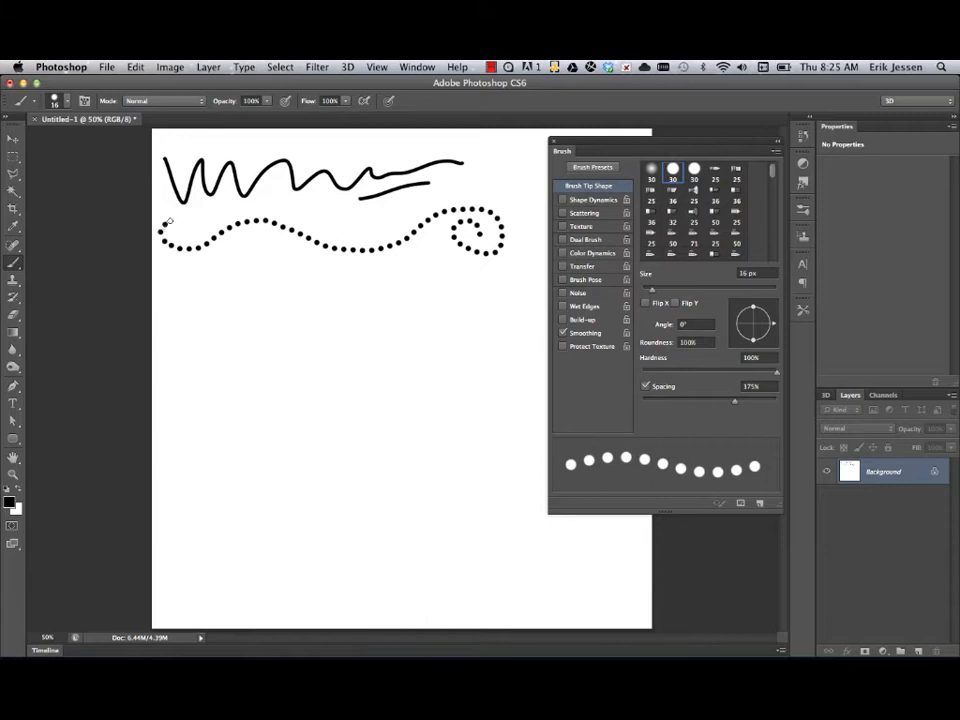
{"action": "mouse_move", "coordinate": [168, 222]}
{"action": "left_mouse_down"}
{"action": "mouse_move", "coordinate": [193, 249]}
{"action": "mouse_move", "coordinate": [252, 236]}
{"action": "mouse_move", "coordinate": [238, 258]}
{"action": "left_mouse_up"}
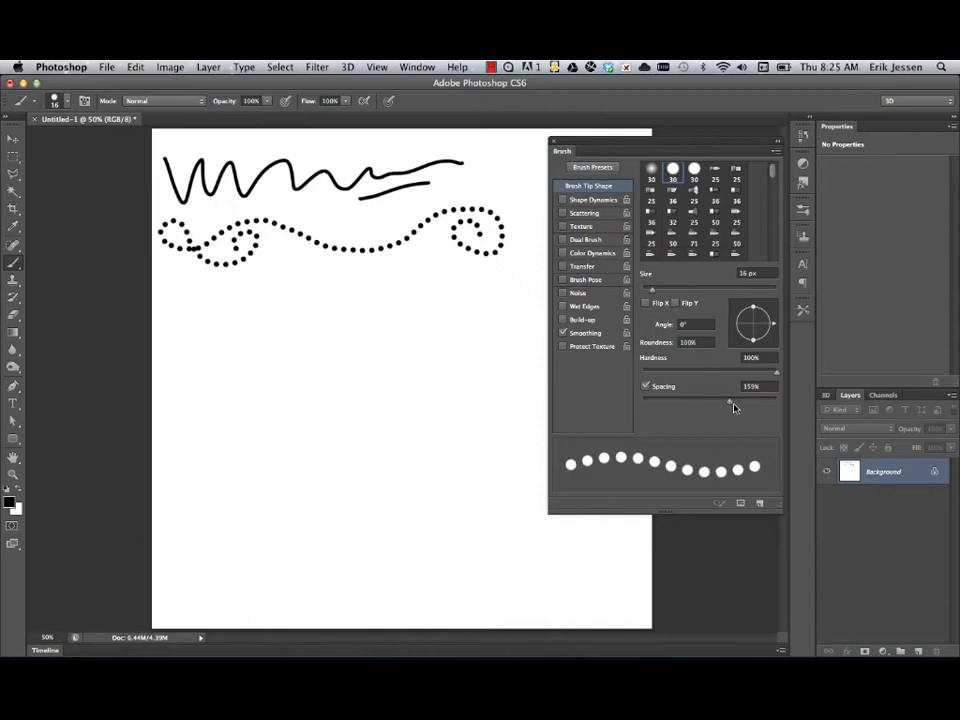
Step: Paint a sparse dotted wave below the first dotted one with 393% spacing, and reset the brush spacing to 25%
{"action": "mouse_move", "coordinate": [727, 400]}
{"action": "left_mouse_down"}
{"action": "mouse_move", "coordinate": [666, 405]}
{"action": "mouse_move", "coordinate": [770, 397]}
{"action": "mouse_move", "coordinate": [680, 399]}
{"action": "mouse_move", "coordinate": [754, 395]}
{"action": "left_mouse_up"}
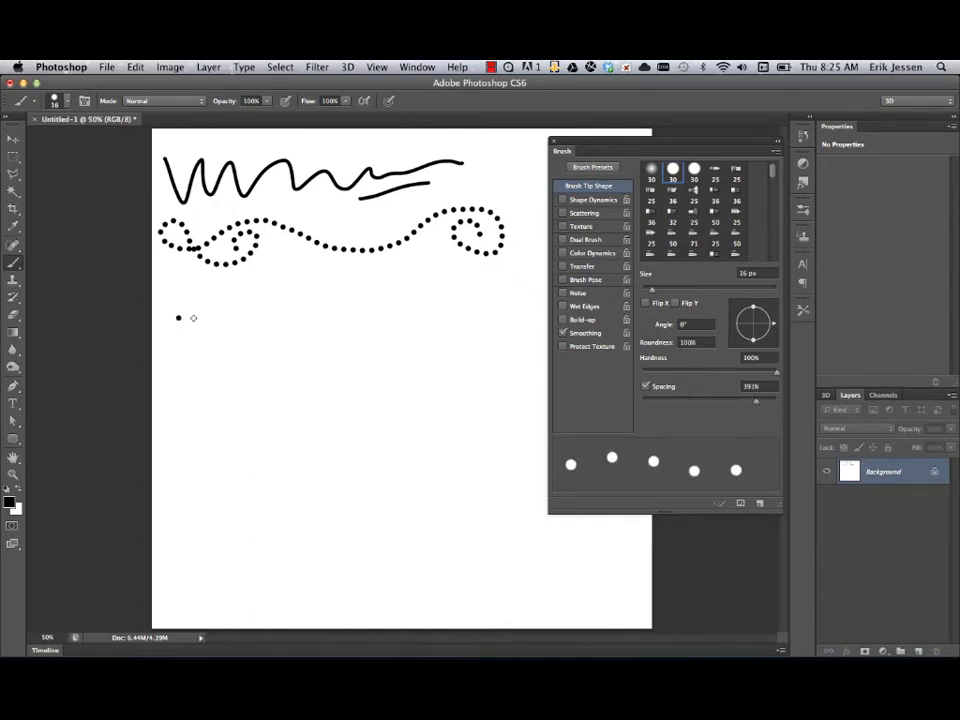
{"action": "mouse_move", "coordinate": [193, 318]}
{"action": "left_mouse_down"}
{"action": "mouse_move", "coordinate": [251, 290]}
{"action": "mouse_move", "coordinate": [327, 278]}
{"action": "mouse_move", "coordinate": [396, 307]}
{"action": "mouse_move", "coordinate": [478, 306]}
{"action": "mouse_move", "coordinate": [466, 265]}
{"action": "mouse_move", "coordinate": [436, 280]}
{"action": "mouse_move", "coordinate": [468, 293]}
{"action": "left_mouse_up"}
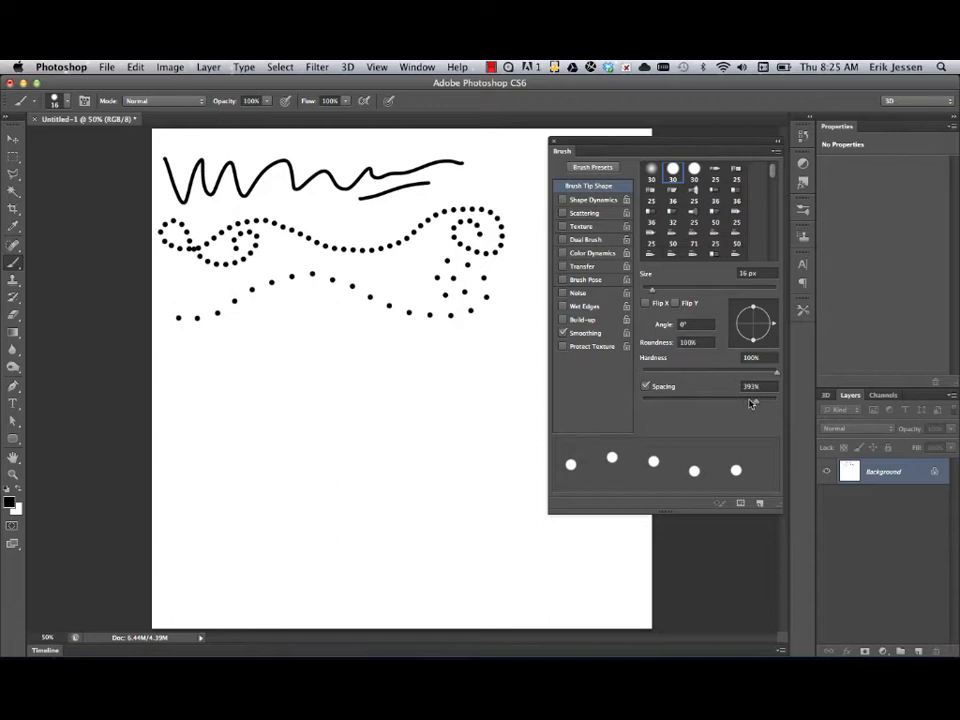
{"action": "left_click_drag", "start_coordinate": [755, 400], "coordinate": [656, 404]}
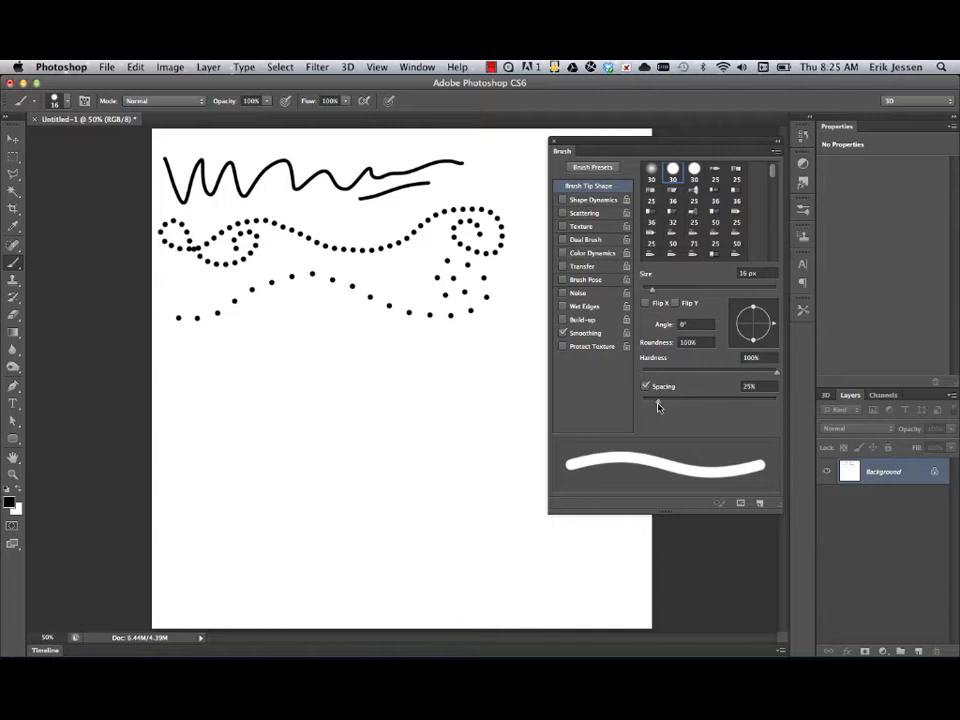
Step: Turn on Shape Dynamics with 0% size jitter and paint a tapered arch below the sparse dotted wave
{"action": "left_click", "coordinate": [582, 201]}
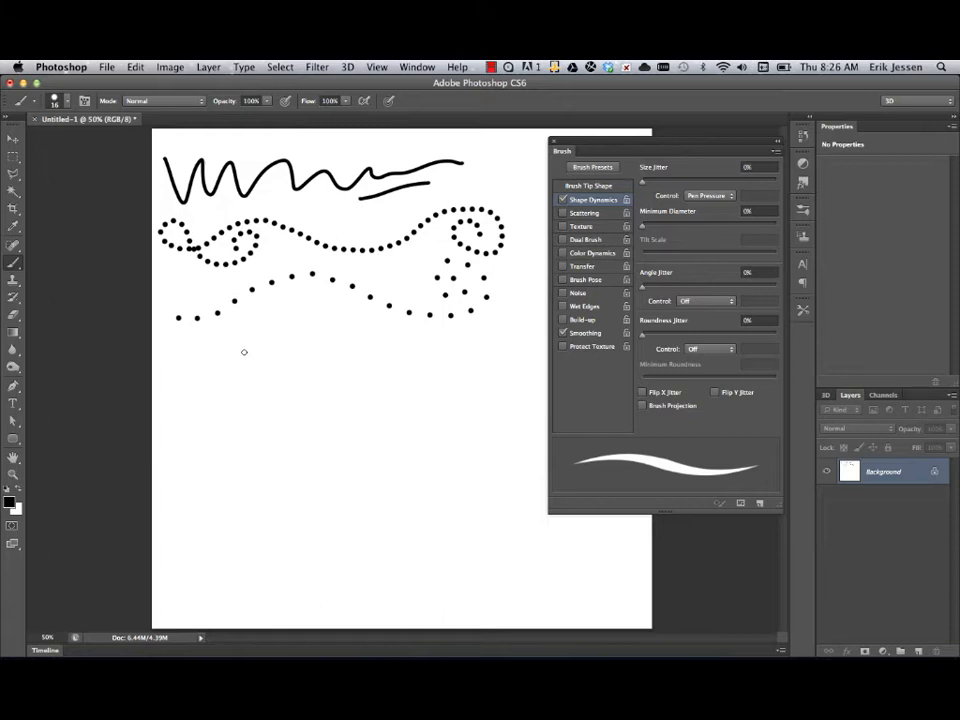
{"action": "mouse_move", "coordinate": [244, 352]}
{"action": "left_mouse_down"}
{"action": "mouse_move", "coordinate": [288, 325]}
{"action": "mouse_move", "coordinate": [326, 308]}
{"action": "mouse_move", "coordinate": [400, 352]}
{"action": "left_mouse_up"}
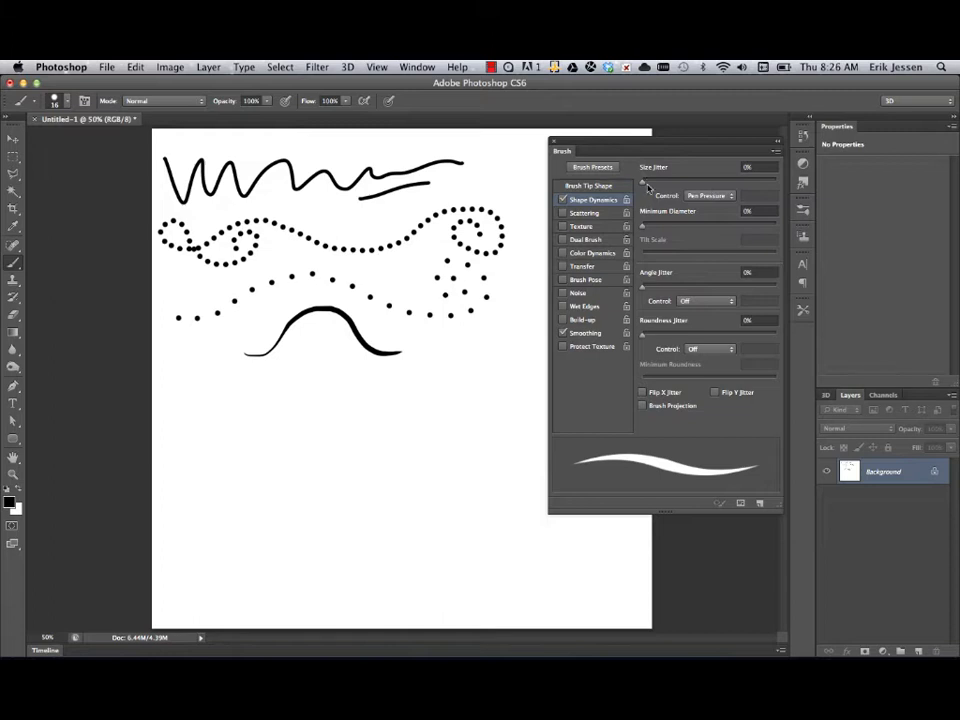
Step: Paint a rough-edged wave below the arch with 85% size jitter, and reset the size jitter to 0%
{"action": "left_click_drag", "start_coordinate": [647, 184], "coordinate": [758, 190]}
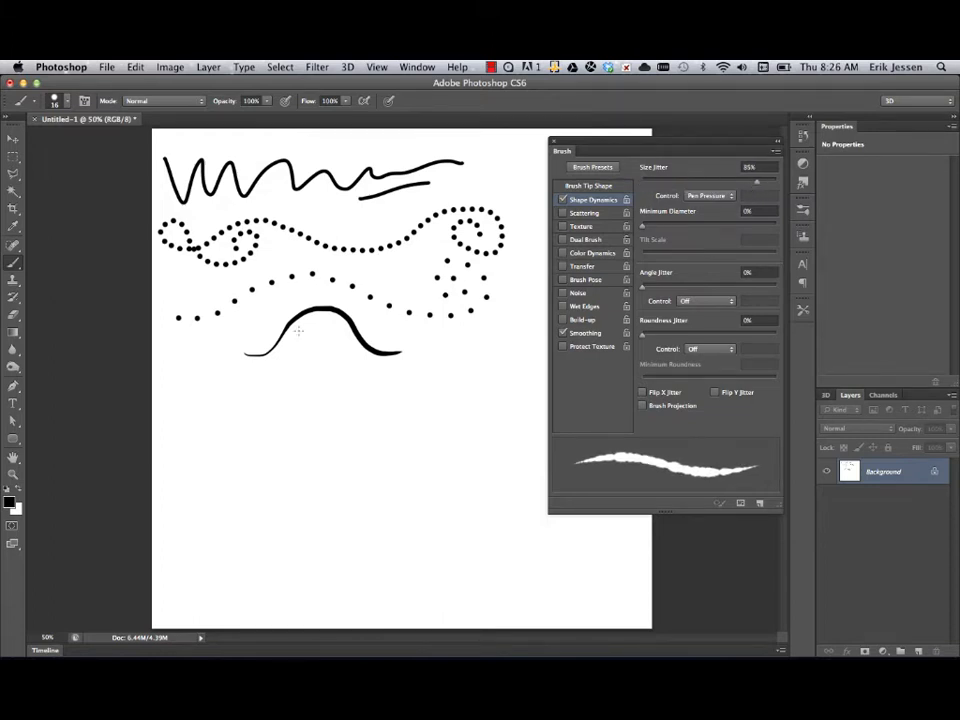
{"action": "mouse_move", "coordinate": [209, 365]}
{"action": "left_mouse_down"}
{"action": "mouse_move", "coordinate": [242, 378]}
{"action": "mouse_move", "coordinate": [292, 378]}
{"action": "mouse_move", "coordinate": [350, 352]}
{"action": "mouse_move", "coordinate": [391, 370]}
{"action": "mouse_move", "coordinate": [455, 340]}
{"action": "mouse_move", "coordinate": [515, 338]}
{"action": "mouse_move", "coordinate": [477, 390]}
{"action": "left_mouse_up"}
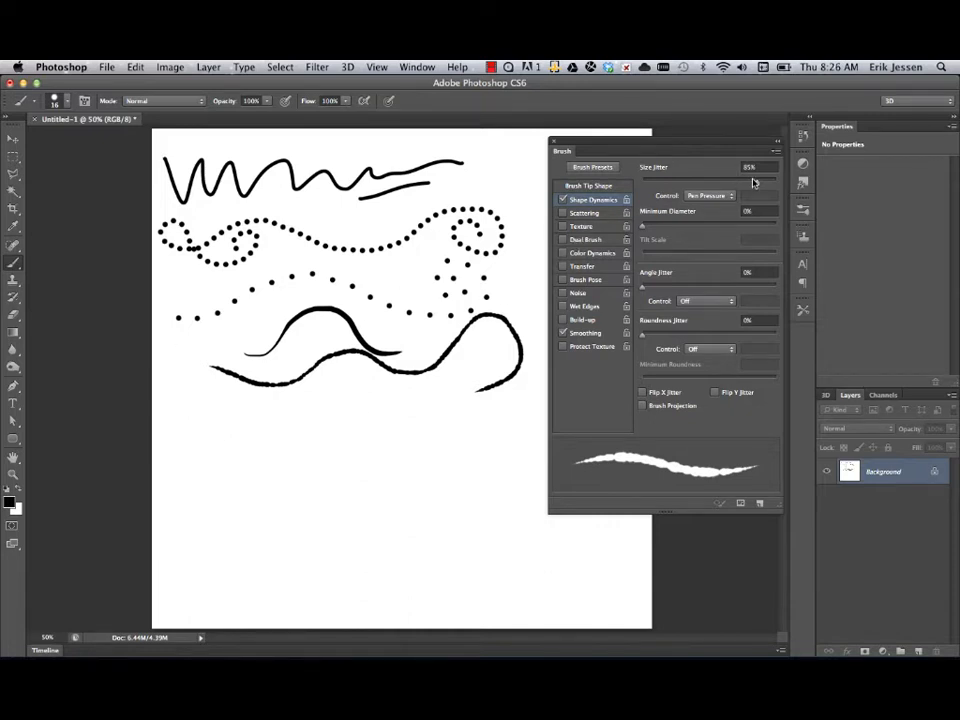
{"action": "left_click_drag", "start_coordinate": [755, 181], "coordinate": [642, 182]}
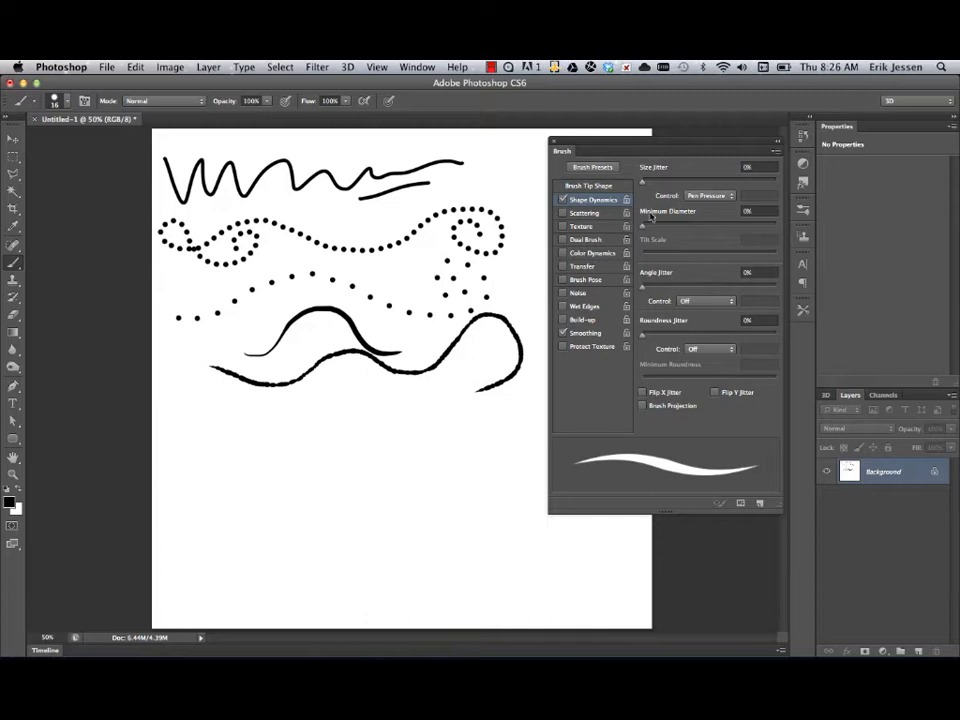
Step: Keep Pen Pressure as the size jitter control and paint a wavy stroke of varying thickness below the rough-edged wave
{"action": "left_click", "coordinate": [723, 197]}
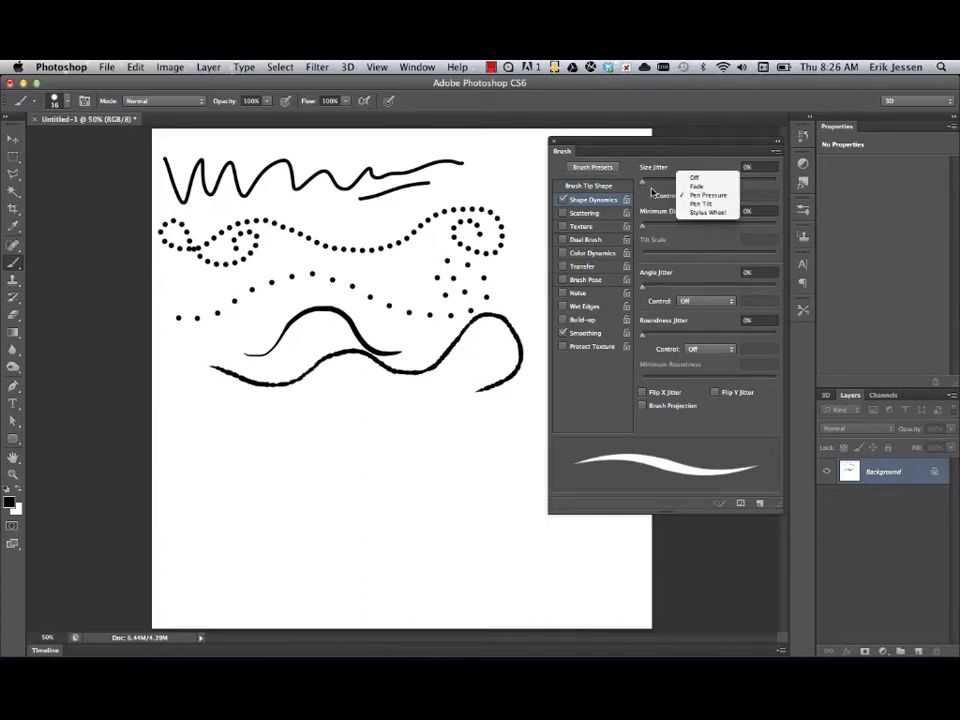
{"action": "left_click", "coordinate": [718, 197]}
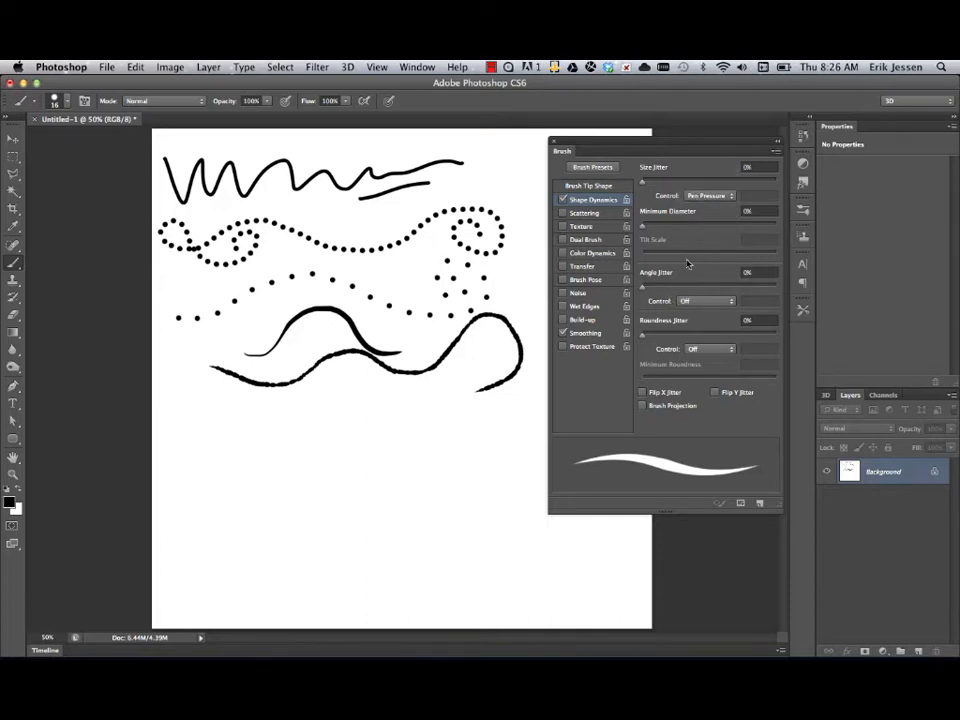
{"action": "left_click", "coordinate": [712, 196]}
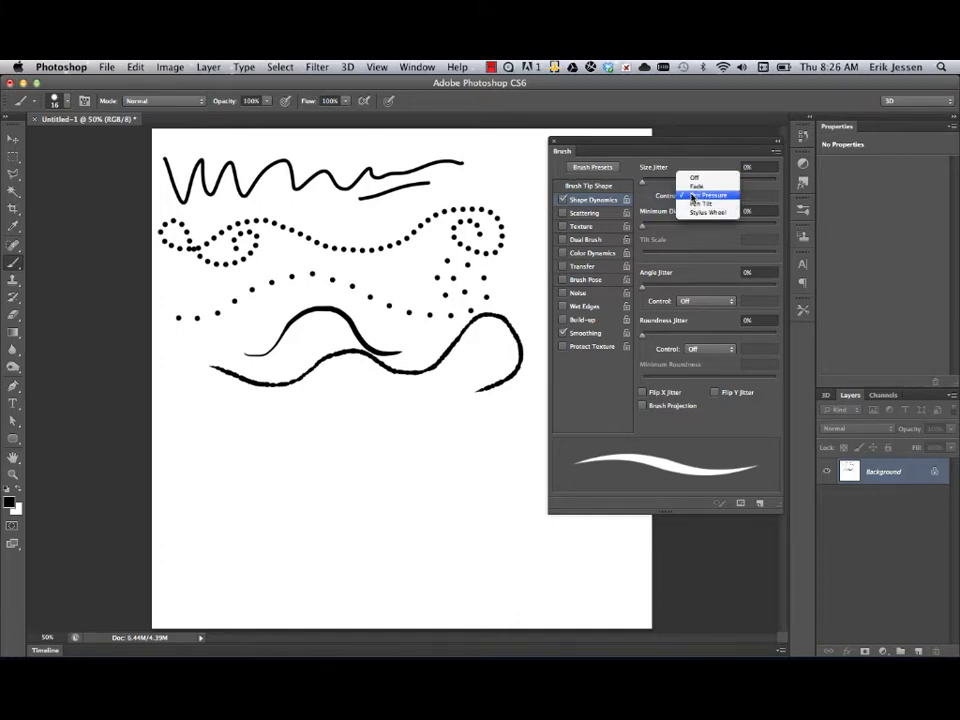
{"action": "left_click", "coordinate": [708, 195]}
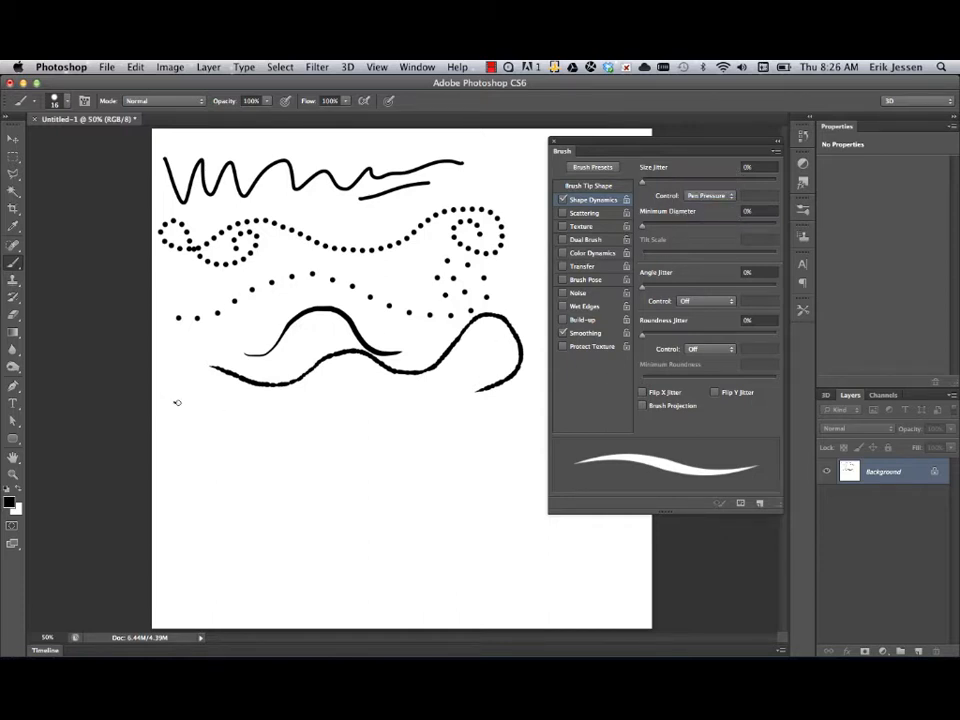
{"action": "mouse_move", "coordinate": [177, 402]}
{"action": "left_mouse_down"}
{"action": "mouse_move", "coordinate": [302, 404]}
{"action": "mouse_move", "coordinate": [403, 382]}
{"action": "left_mouse_up"}
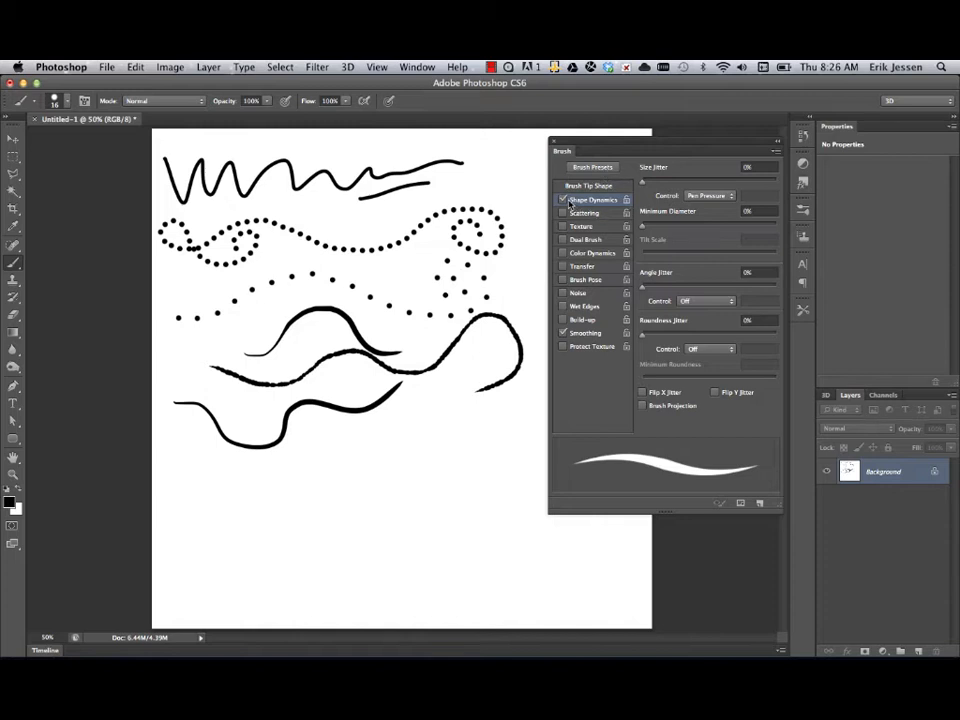
Step: Turn on Scattering with scatter at 371% and paint a wave of scattered dots below the existing strokes
{"action": "left_click", "coordinate": [563, 200]}
{"action": "left_click", "coordinate": [563, 213]}
{"action": "left_click", "coordinate": [585, 214]}
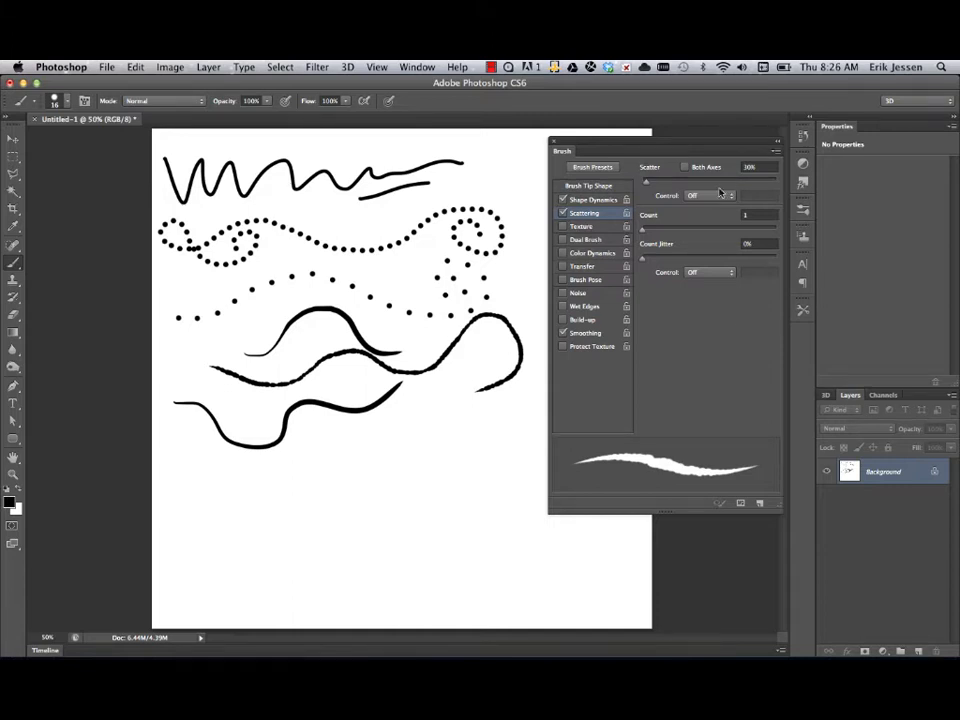
{"action": "mouse_move", "coordinate": [650, 183]}
{"action": "left_mouse_down"}
{"action": "mouse_move", "coordinate": [709, 178]}
{"action": "mouse_move", "coordinate": [658, 188]}
{"action": "mouse_move", "coordinate": [690, 192]}
{"action": "left_mouse_up"}
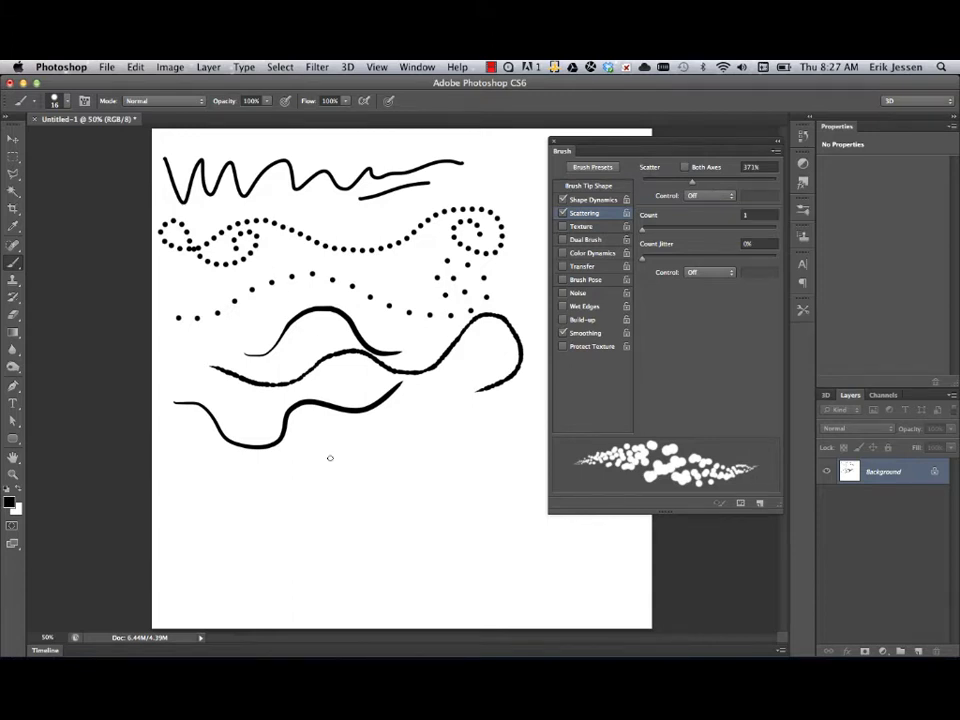
{"action": "mouse_move", "coordinate": [178, 462]}
{"action": "left_mouse_down"}
{"action": "mouse_move", "coordinate": [321, 476]}
{"action": "mouse_move", "coordinate": [407, 420]}
{"action": "mouse_move", "coordinate": [481, 432]}
{"action": "left_mouse_up"}
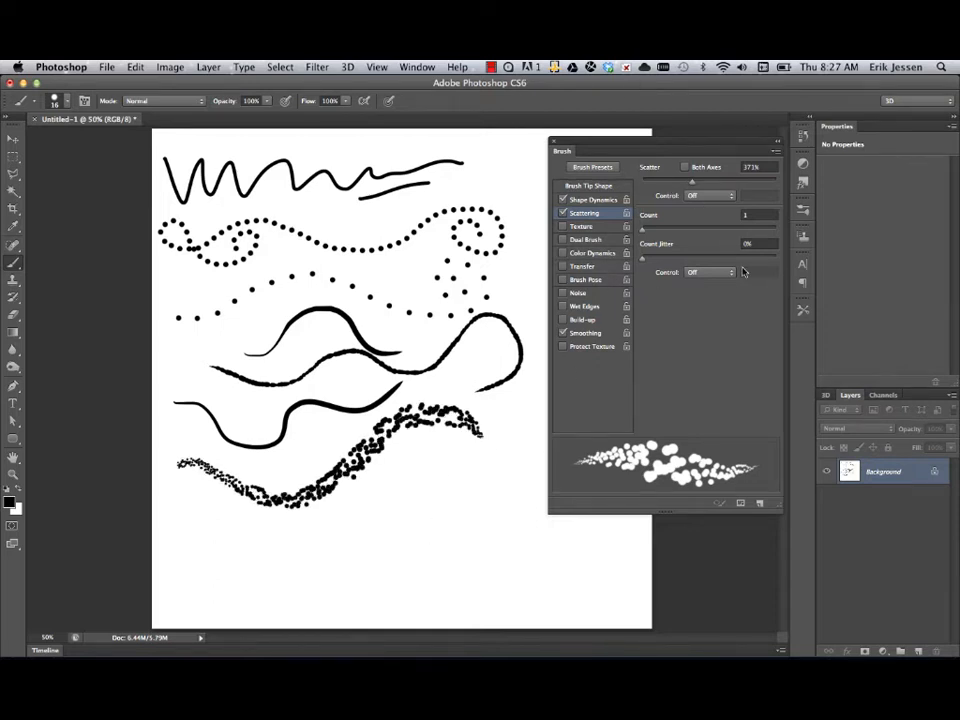
Step: Set scatter to 480% with Pen Pressure control and paint two scattered strokes in the lower part of the canvas
{"action": "mouse_move", "coordinate": [642, 228]}
{"action": "left_mouse_down"}
{"action": "mouse_move", "coordinate": [663, 231]}
{"action": "mouse_move", "coordinate": [680, 258]}
{"action": "mouse_move", "coordinate": [634, 260]}
{"action": "left_mouse_up"}
{"action": "left_click_drag", "start_coordinate": [694, 183], "coordinate": [707, 183]}
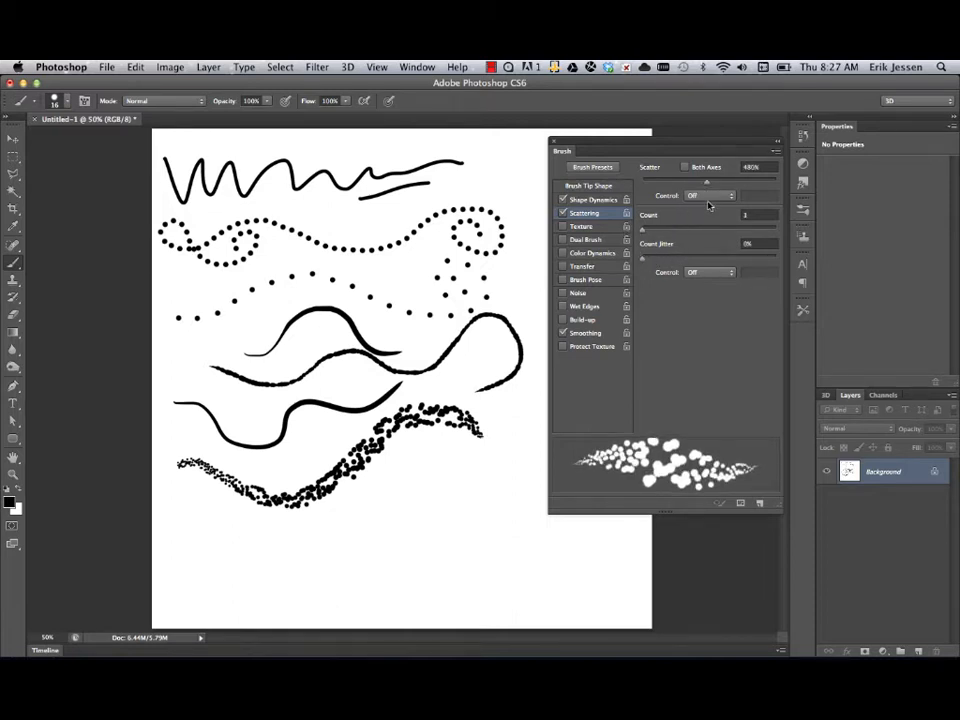
{"action": "left_click", "coordinate": [708, 195]}
{"action": "left_click", "coordinate": [709, 213]}
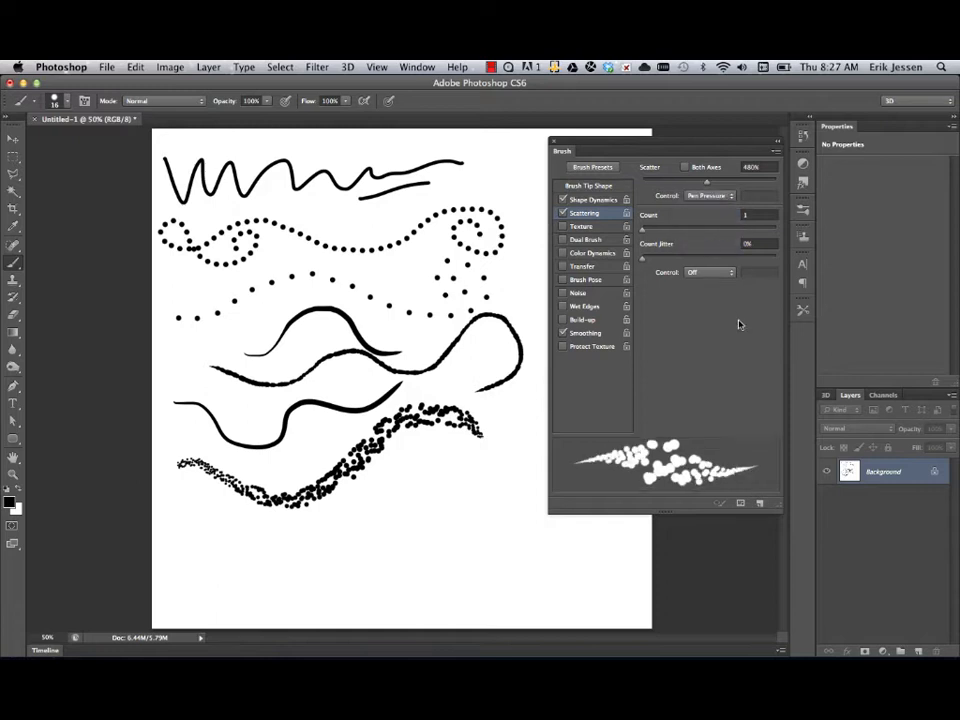
{"action": "mouse_move", "coordinate": [261, 541]}
{"action": "left_mouse_down"}
{"action": "mouse_move", "coordinate": [336, 551]}
{"action": "mouse_move", "coordinate": [407, 514]}
{"action": "mouse_move", "coordinate": [504, 491]}
{"action": "left_mouse_up"}
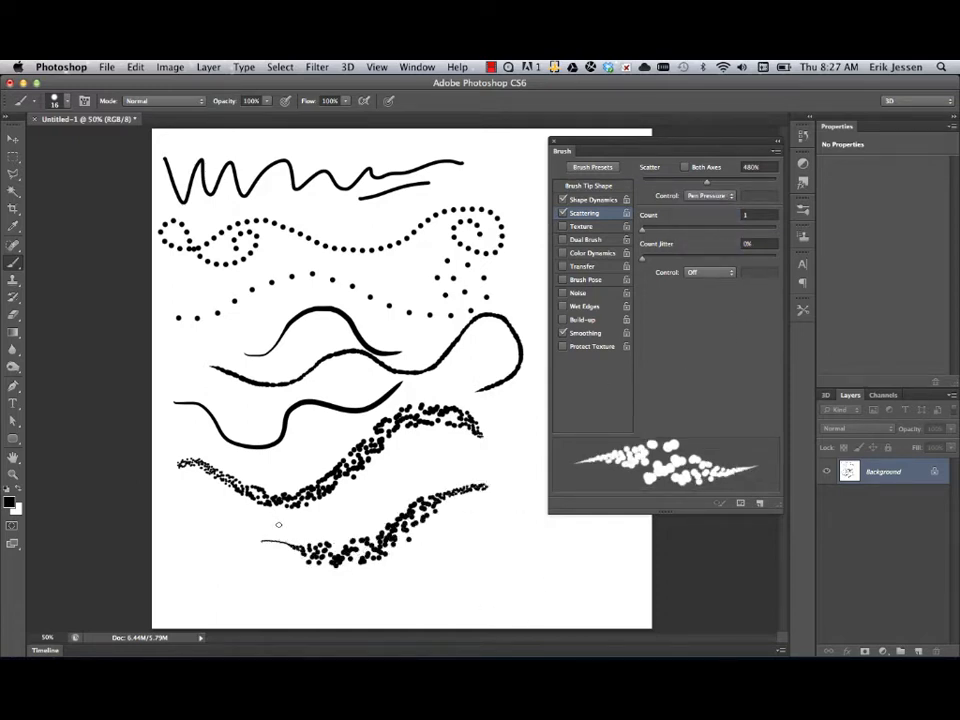
{"action": "left_click_drag", "start_coordinate": [240, 528], "coordinate": [440, 457]}
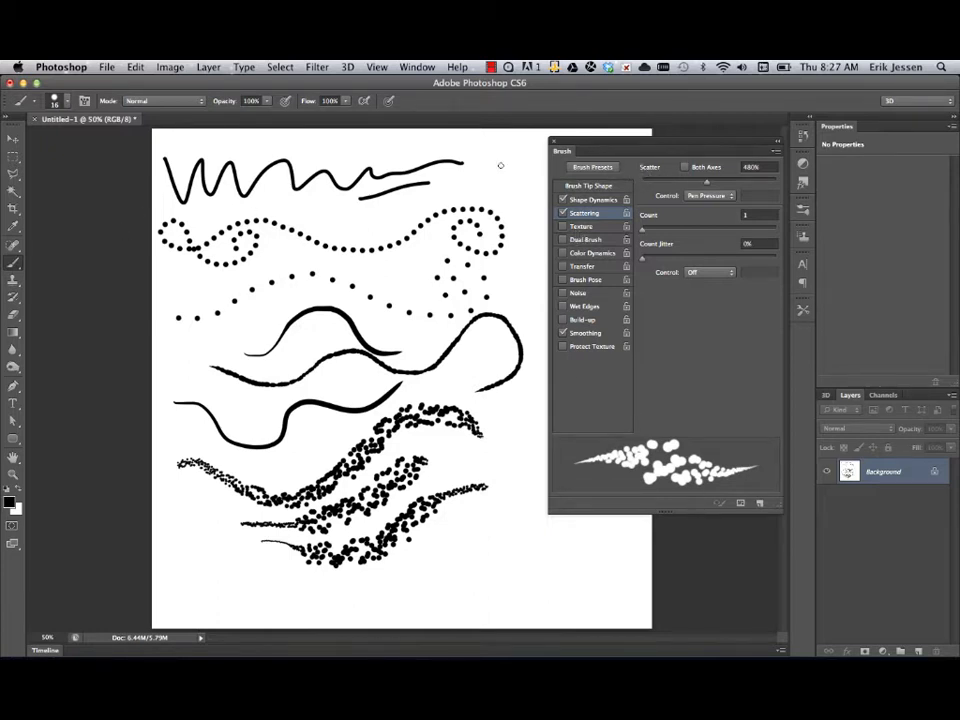
Step: Select the painted area with a rectangular marquee, fill it with the white background color, and deselect
{"action": "left_click", "coordinate": [13, 157]}
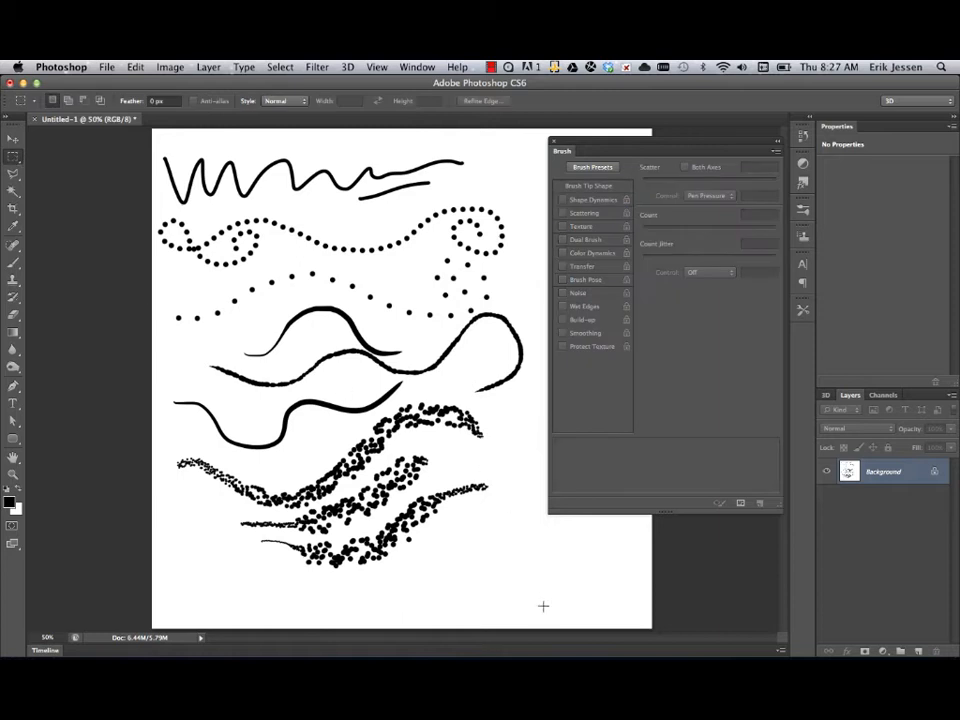
{"action": "mouse_move", "coordinate": [540, 606]}
{"action": "left_mouse_down"}
{"action": "mouse_move", "coordinate": [495, 451]}
{"action": "mouse_move", "coordinate": [214, 246]}
{"action": "mouse_move", "coordinate": [154, 165]}
{"action": "mouse_move", "coordinate": [147, 129]}
{"action": "left_mouse_up"}
{"action": "key", "text": "shift+BackSpace"}
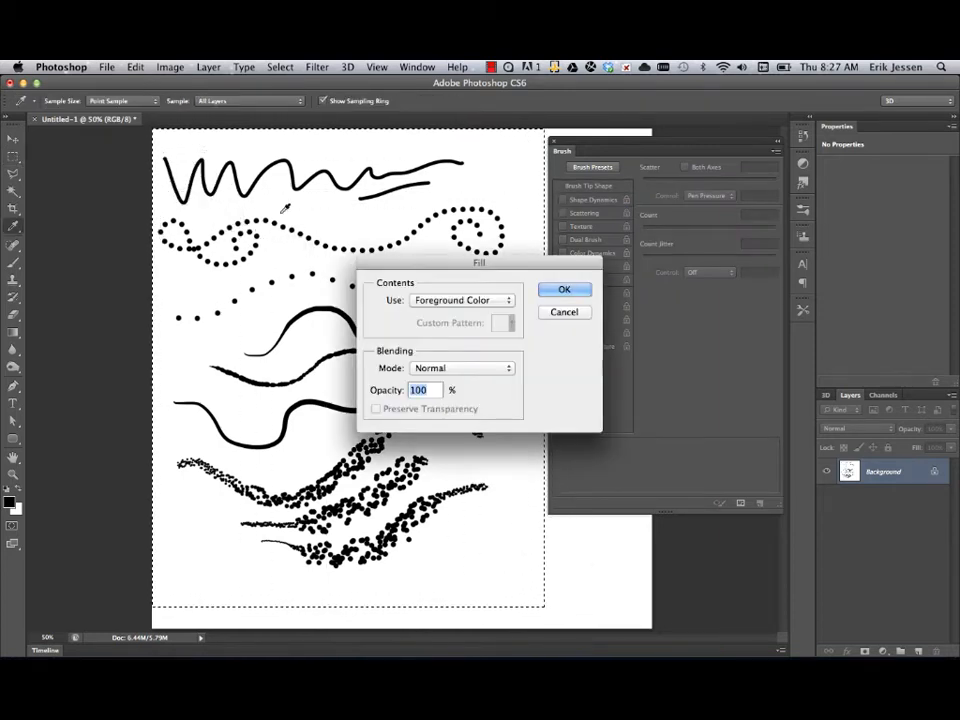
{"action": "left_click", "coordinate": [478, 301]}
{"action": "left_click", "coordinate": [470, 311]}
{"action": "key", "text": "Return"}
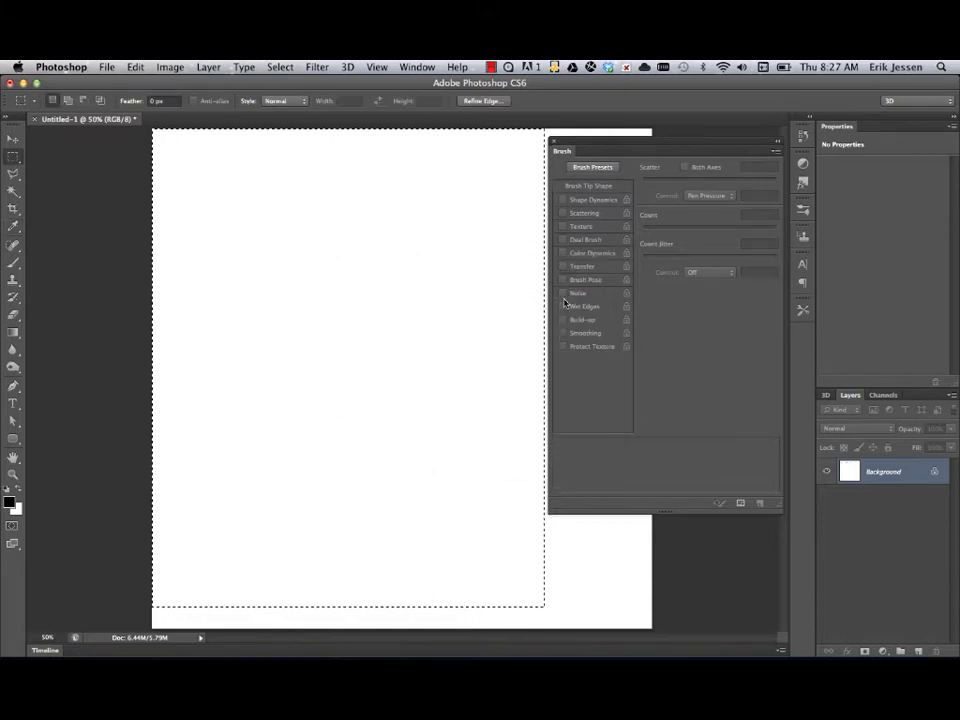
{"action": "key", "text": "ctrl+d"}
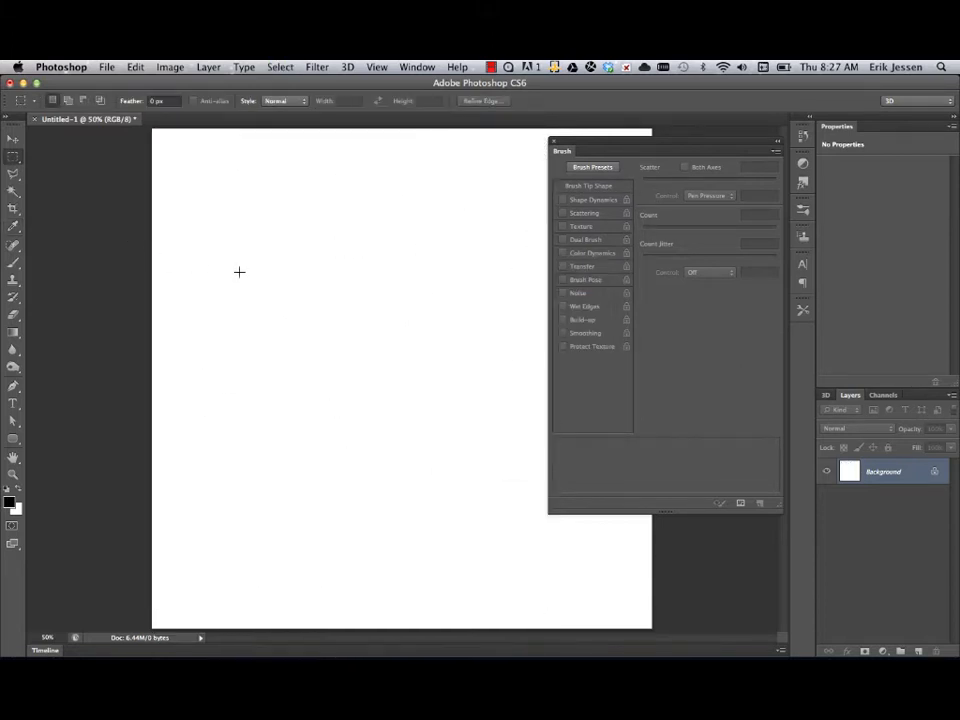
Step: Return to the Brush tool, replace Scattering with Texture, and choose the blue bubbles pattern
{"action": "key", "text": "b"}
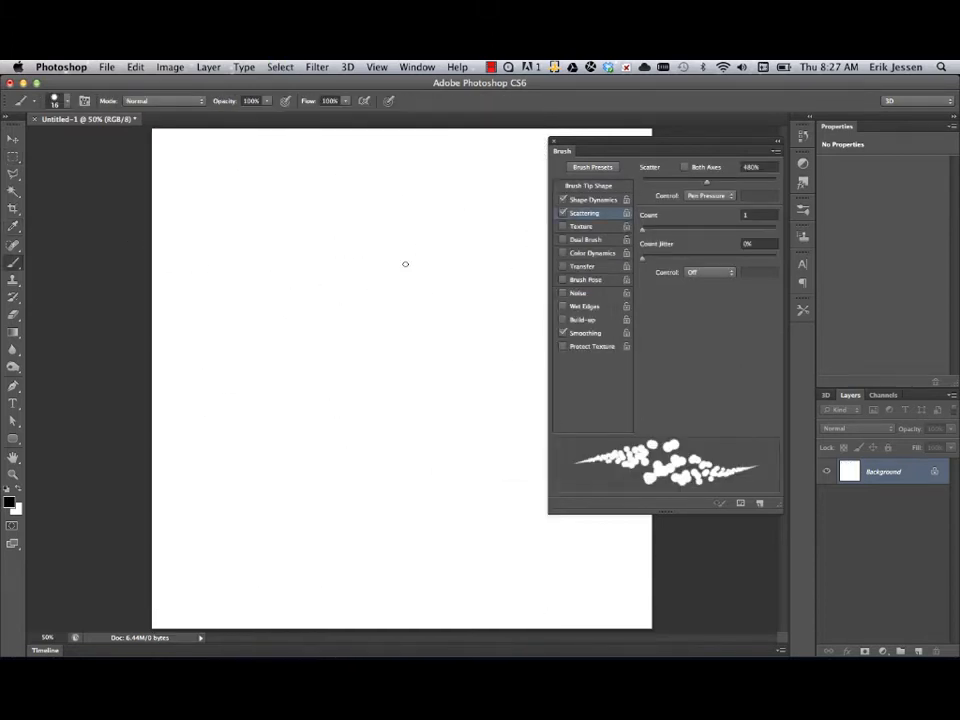
{"action": "left_click", "coordinate": [563, 213]}
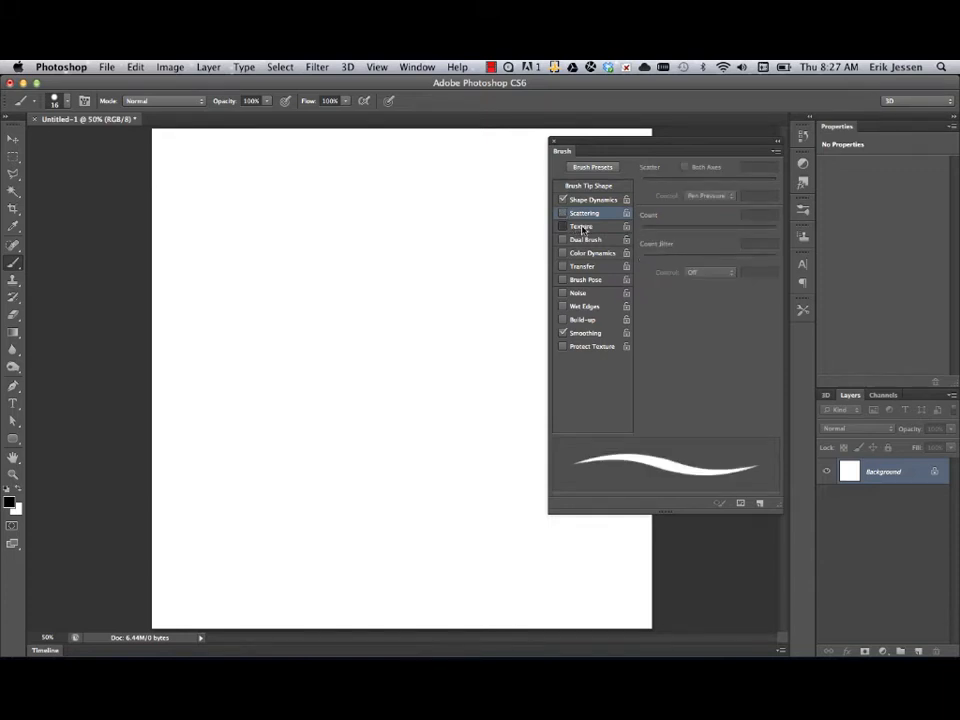
{"action": "left_click", "coordinate": [581, 227]}
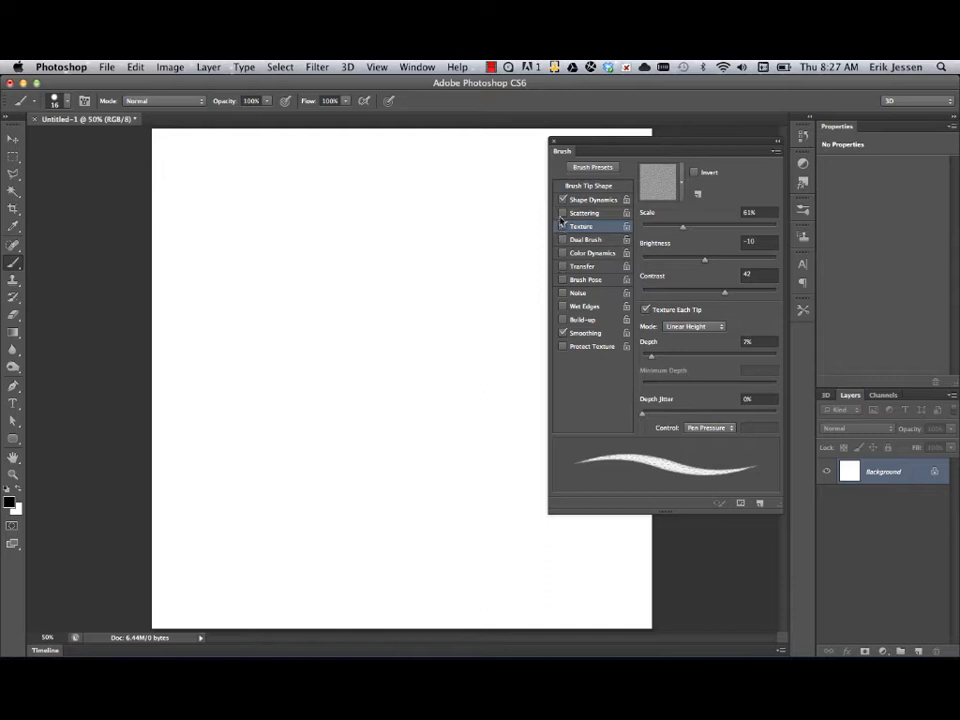
{"action": "left_click", "coordinate": [683, 192]}
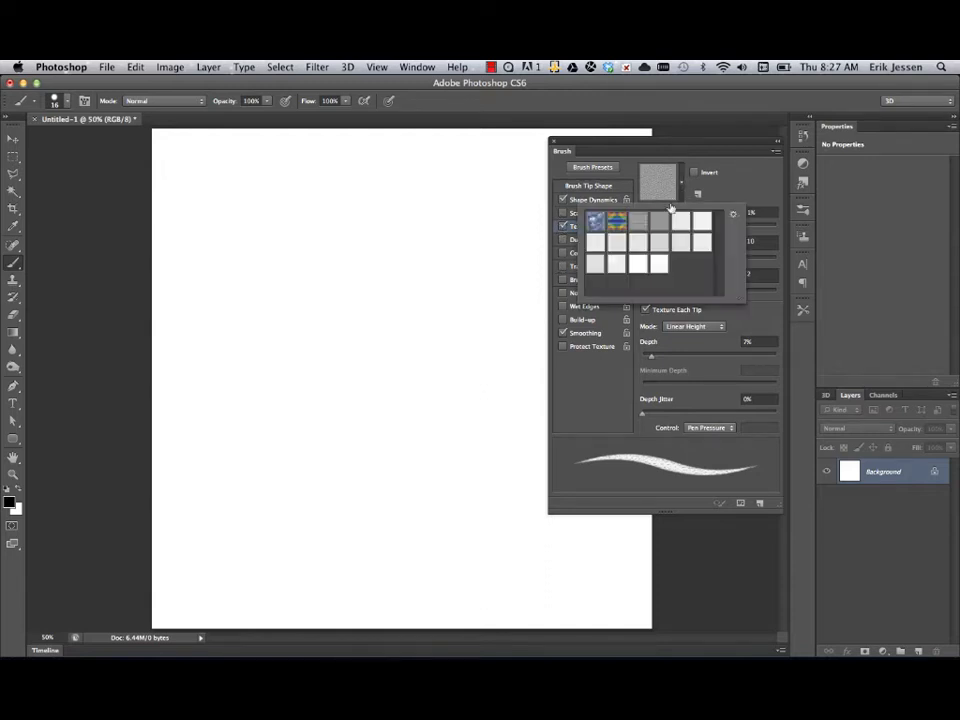
{"action": "left_click", "coordinate": [594, 227]}
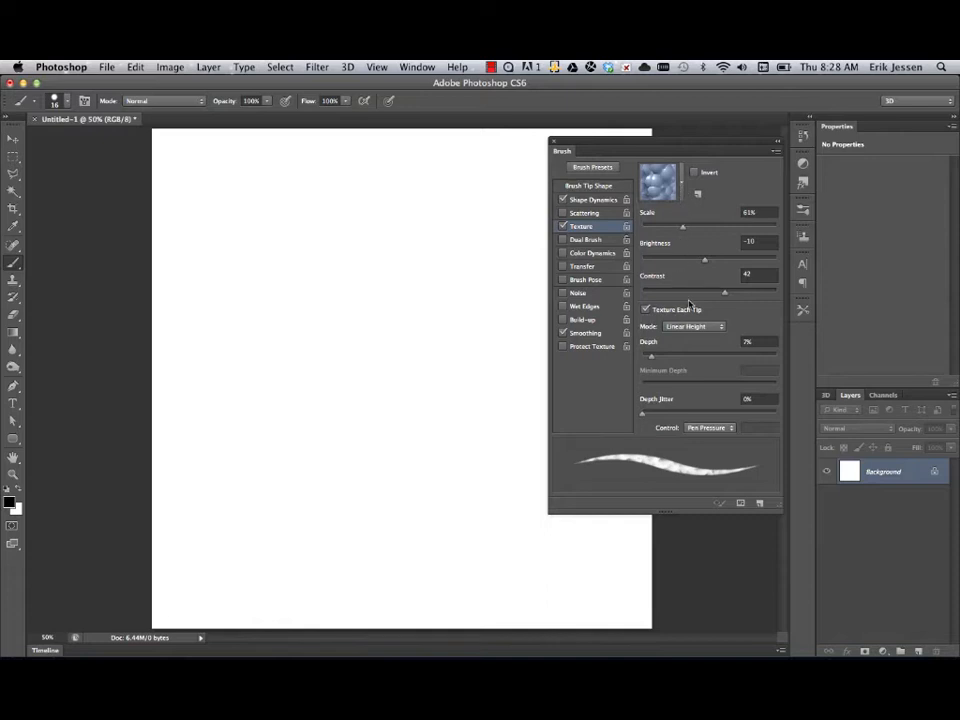
Step: Change the brush texture to the gray woven pattern and paint a textured arch across the upper canvas
{"action": "left_click", "coordinate": [697, 193]}
{"action": "left_click", "coordinate": [638, 221]}
{"action": "left_click", "coordinate": [697, 194]}
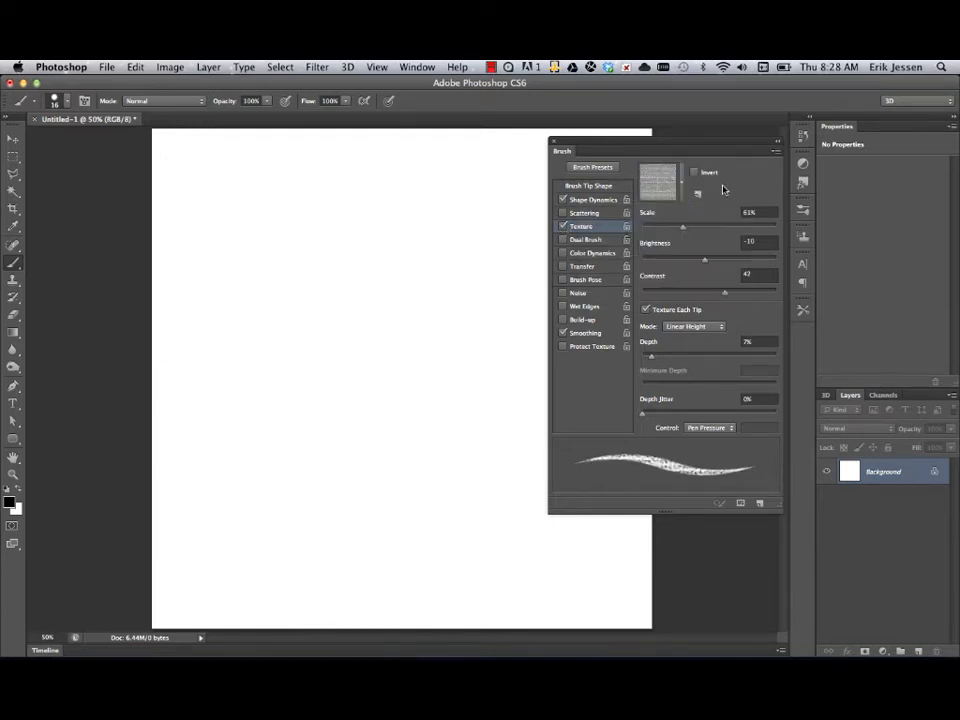
{"action": "mouse_move", "coordinate": [181, 205]}
{"action": "left_mouse_down"}
{"action": "mouse_move", "coordinate": [259, 178]}
{"action": "mouse_move", "coordinate": [459, 227]}
{"action": "left_mouse_up"}
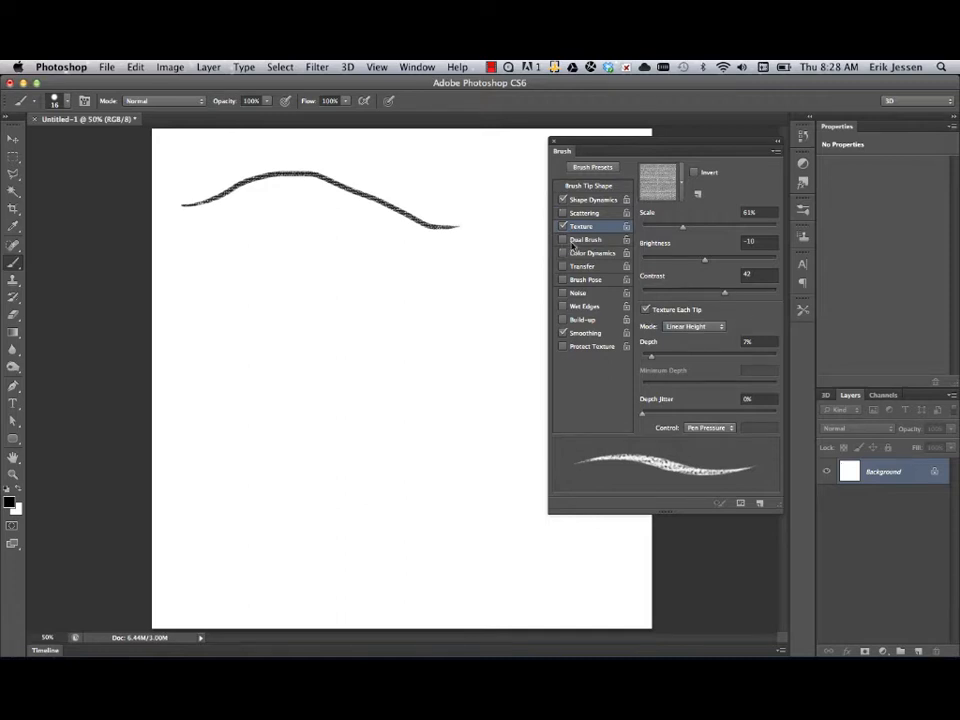
Step: Replace Texture with a Dual Brush using Chalk 44 pixels at 32 px, 189% spacing, 69% scatter and count 5, and paint a vertical stroke
{"action": "left_click", "coordinate": [564, 227]}
{"action": "left_click", "coordinate": [586, 241]}
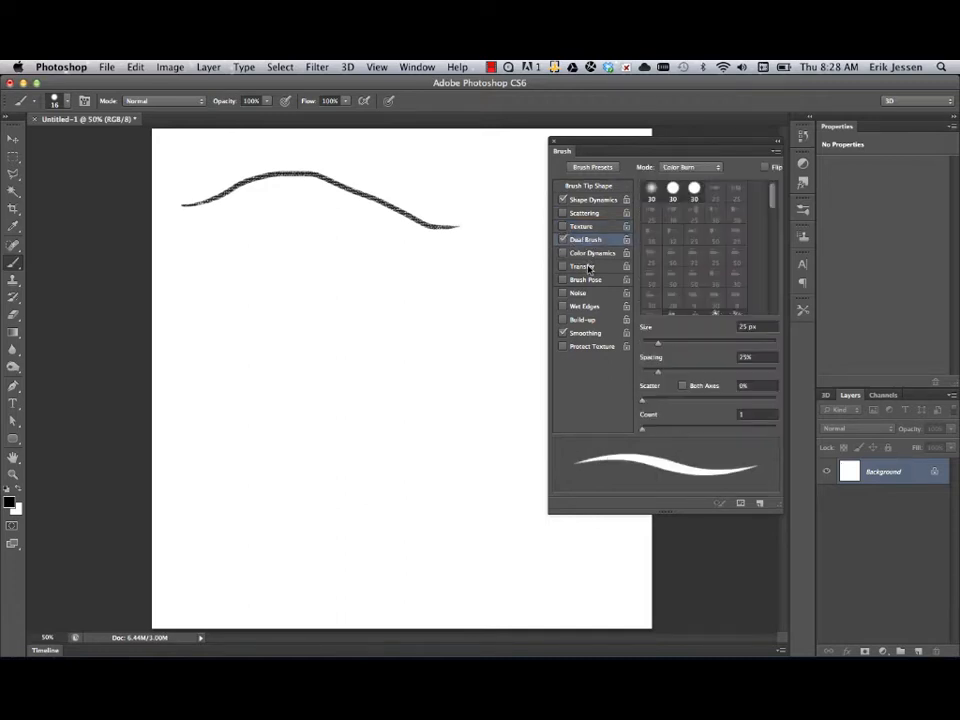
{"action": "left_click_drag", "start_coordinate": [774, 195], "coordinate": [772, 220]}
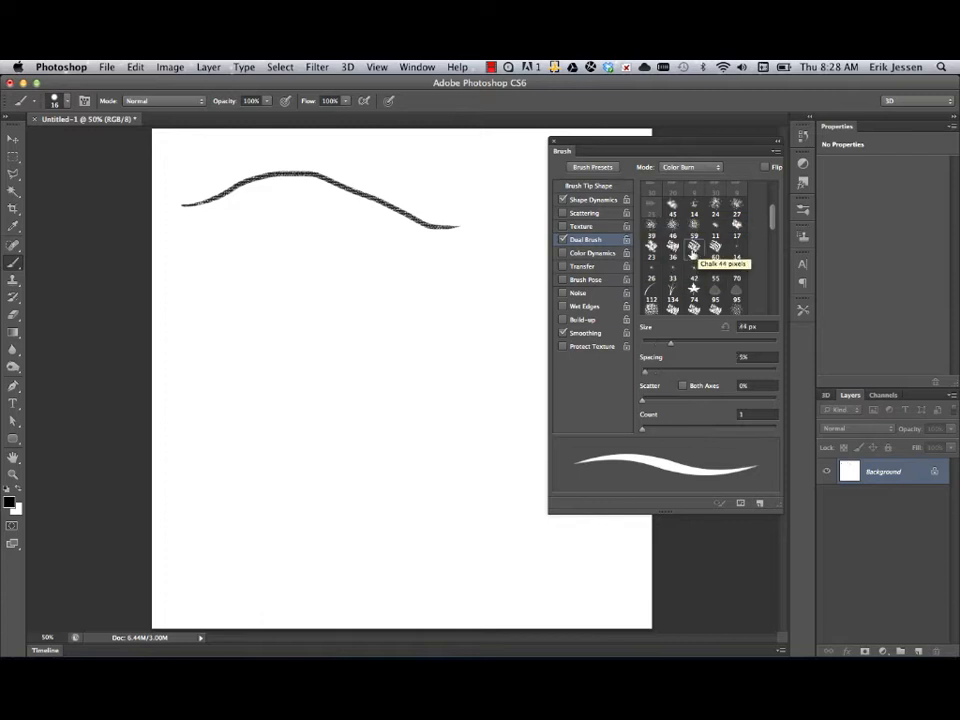
{"action": "left_click", "coordinate": [694, 247]}
{"action": "mouse_move", "coordinate": [671, 346]}
{"action": "left_mouse_down"}
{"action": "mouse_move", "coordinate": [714, 343]}
{"action": "mouse_move", "coordinate": [662, 344]}
{"action": "mouse_move", "coordinate": [681, 377]}
{"action": "mouse_move", "coordinate": [750, 379]}
{"action": "mouse_move", "coordinate": [740, 382]}
{"action": "left_mouse_up"}
{"action": "mouse_move", "coordinate": [644, 400]}
{"action": "left_mouse_down"}
{"action": "mouse_move", "coordinate": [688, 404]}
{"action": "mouse_move", "coordinate": [651, 402]}
{"action": "mouse_move", "coordinate": [682, 428]}
{"action": "left_mouse_up"}
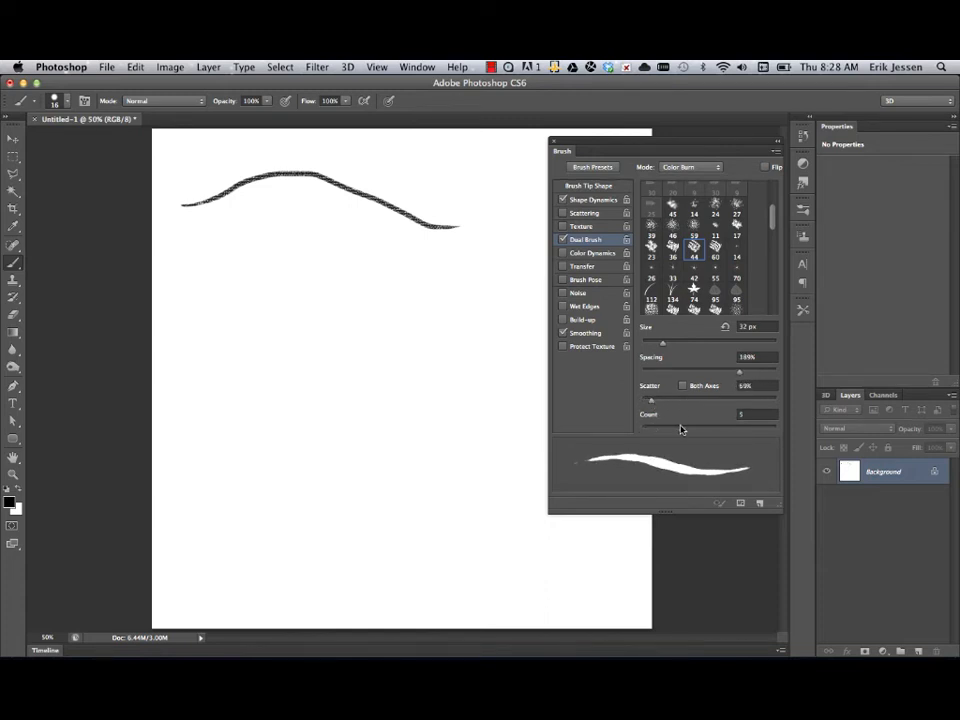
{"action": "left_click_drag", "start_coordinate": [495, 299], "coordinate": [530, 155]}
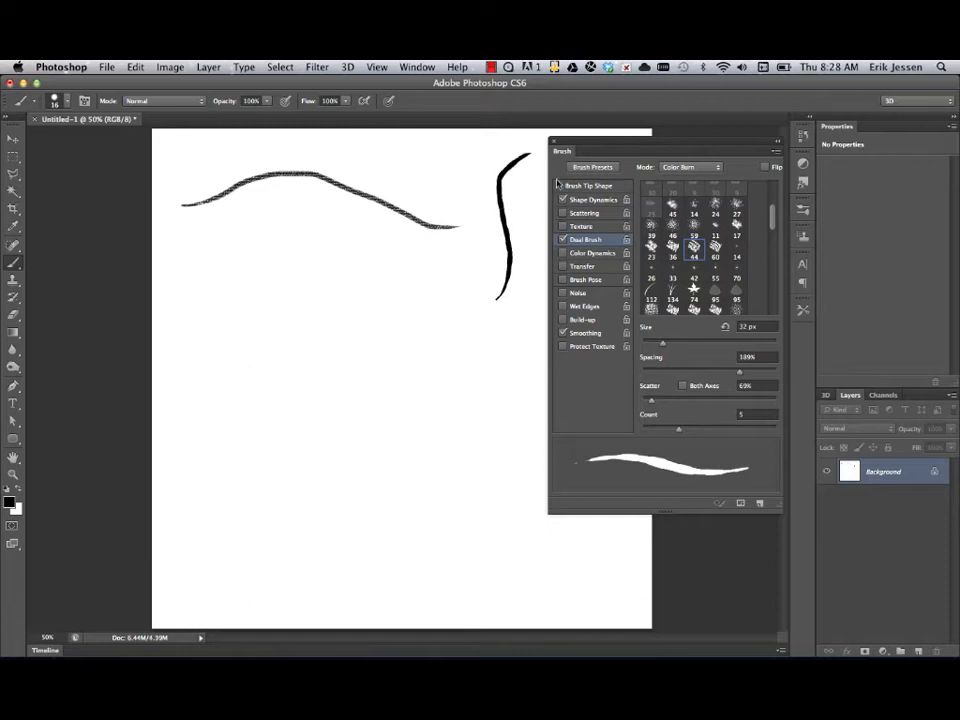
Step: Replace Dual Brush with Color Dynamics in the brush settings, and set the foreground color to a medium purple
{"action": "left_click", "coordinate": [562, 240]}
{"action": "left_click", "coordinate": [588, 253]}
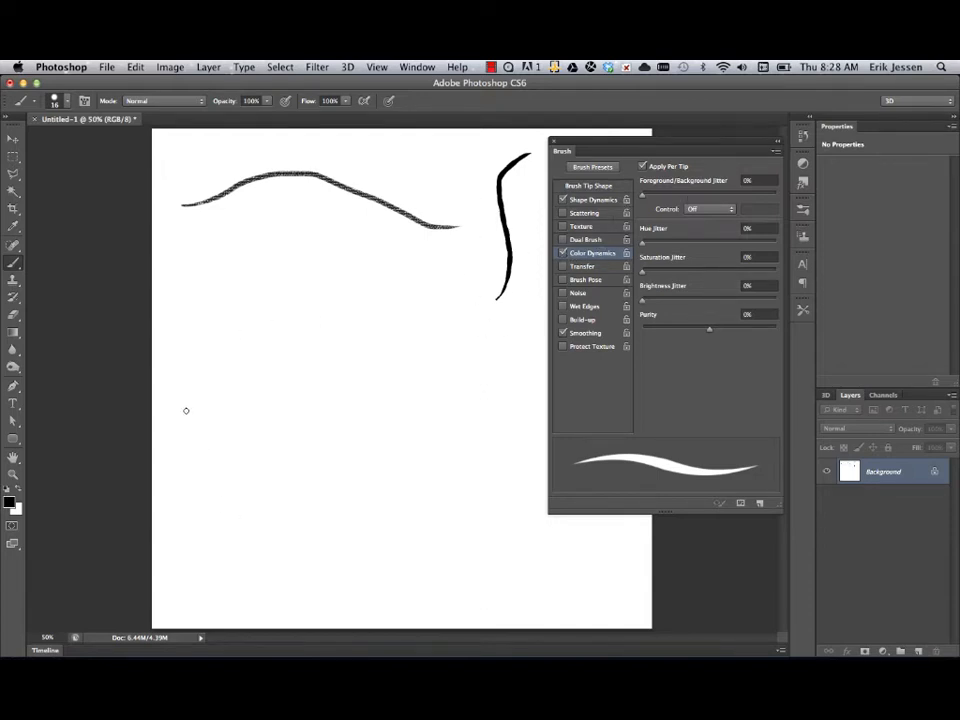
{"action": "left_click", "coordinate": [11, 505]}
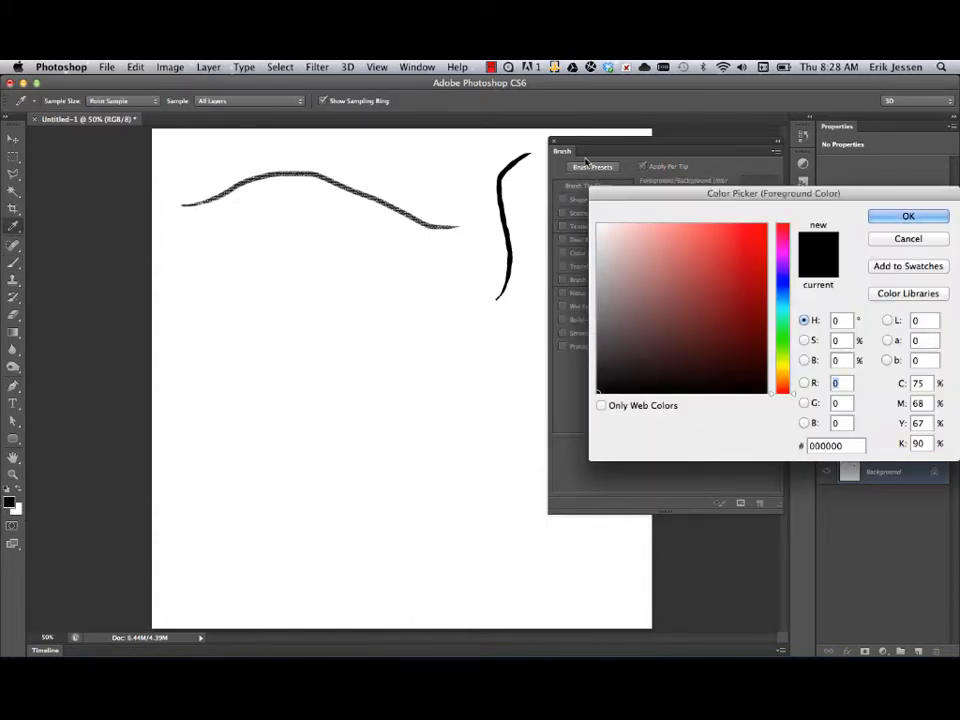
{"action": "left_click_drag", "start_coordinate": [609, 191], "coordinate": [239, 260]}
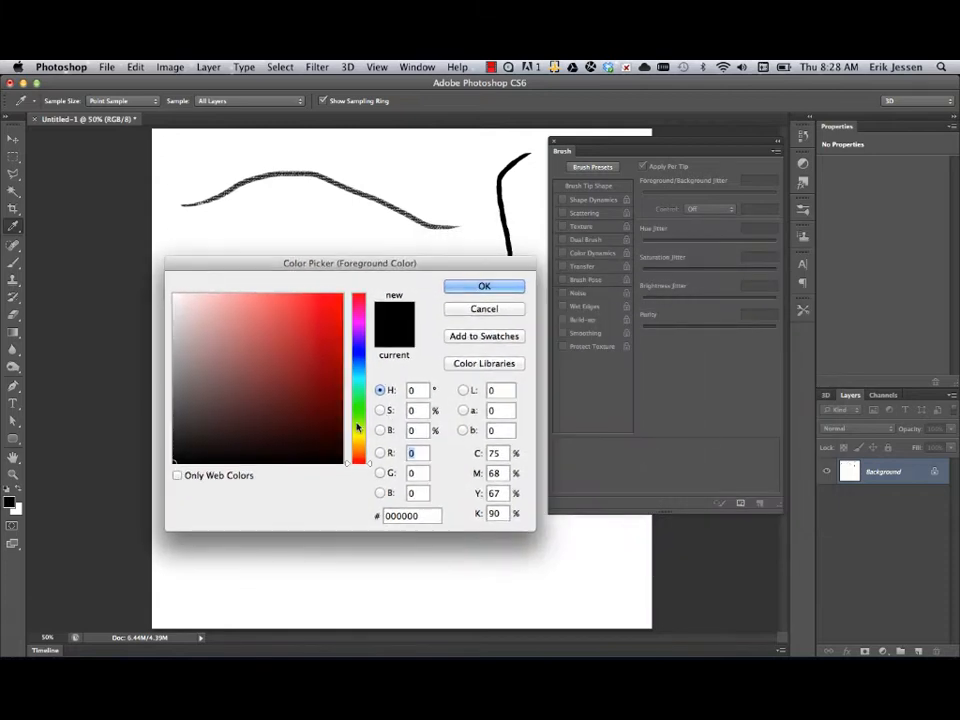
{"action": "left_click_drag", "start_coordinate": [358, 426], "coordinate": [292, 313]}
{"action": "left_click", "coordinate": [249, 304]}
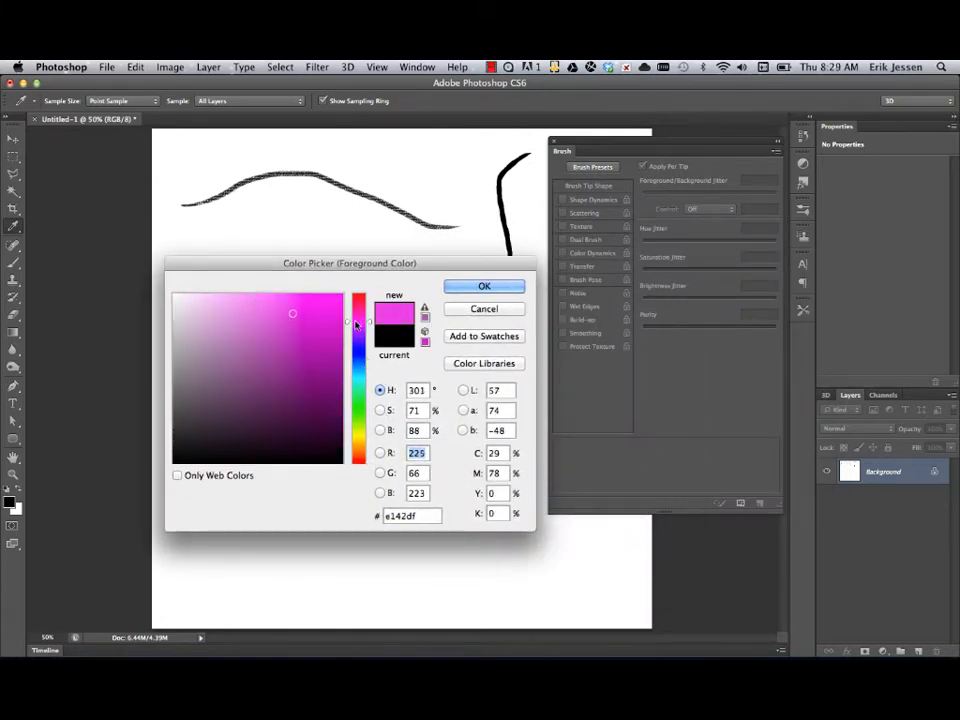
{"action": "left_click_drag", "start_coordinate": [358, 321], "coordinate": [358, 333]}
{"action": "mouse_move", "coordinate": [295, 314]}
{"action": "left_mouse_down"}
{"action": "mouse_move", "coordinate": [281, 304]}
{"action": "mouse_move", "coordinate": [268, 326]}
{"action": "mouse_move", "coordinate": [261, 321]}
{"action": "mouse_move", "coordinate": [273, 320]}
{"action": "left_mouse_up"}
{"action": "left_click", "coordinate": [463, 289]}
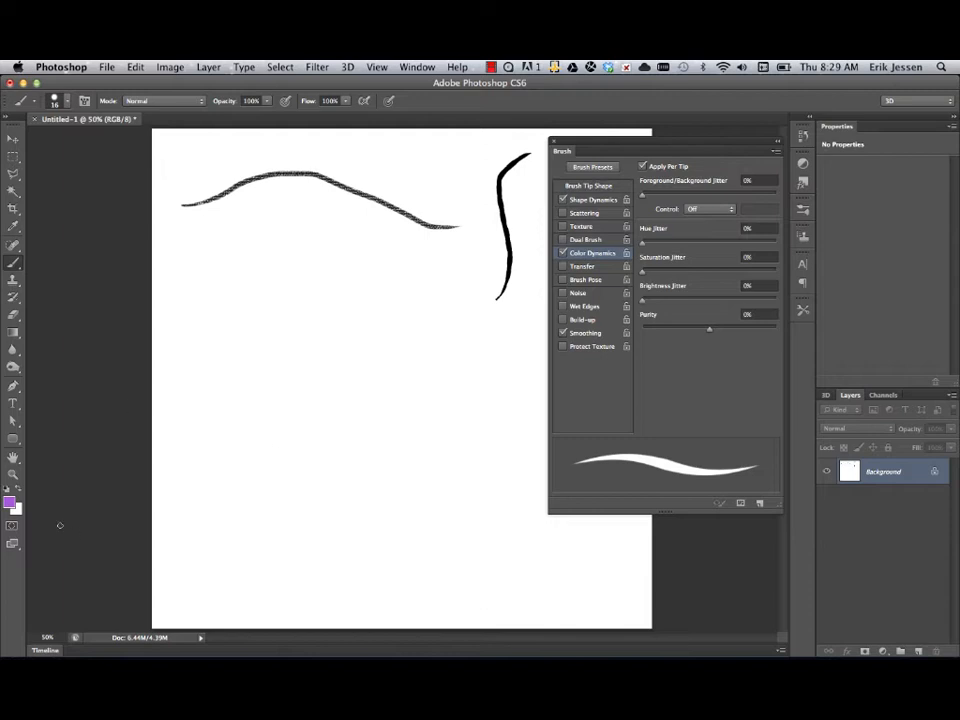
Step: Set the background color to the yellowish green 89c43d
{"action": "left_click", "coordinate": [16, 509]}
{"action": "left_click", "coordinate": [360, 397]}
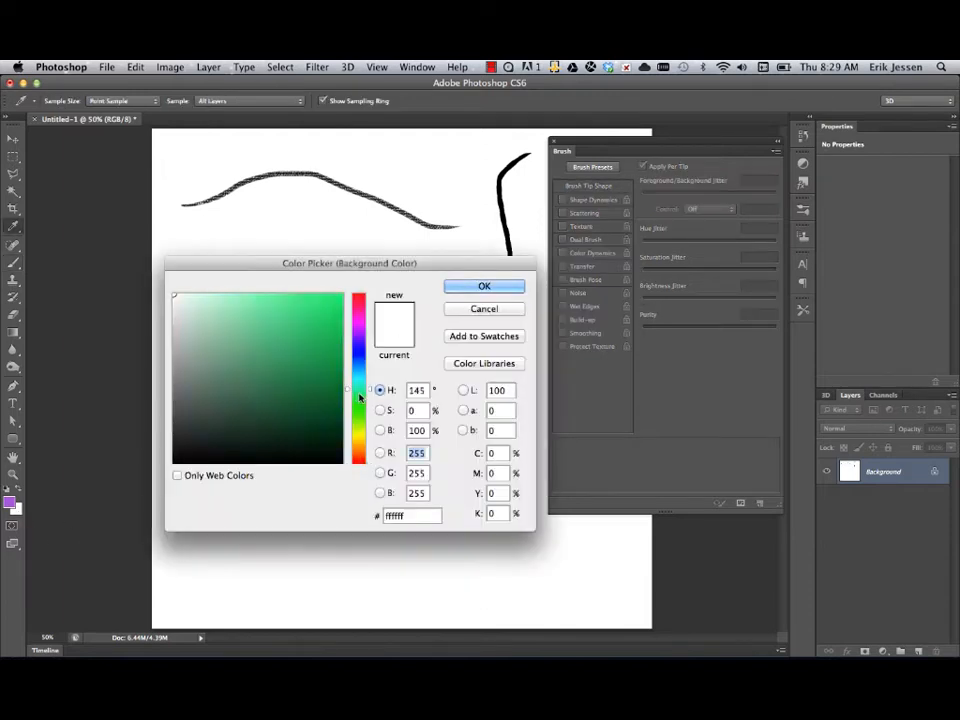
{"action": "left_click_drag", "start_coordinate": [360, 397], "coordinate": [364, 447]}
{"action": "mouse_move", "coordinate": [259, 317]}
{"action": "left_mouse_down"}
{"action": "mouse_move", "coordinate": [251, 313]}
{"action": "mouse_move", "coordinate": [262, 309]}
{"action": "left_mouse_up"}
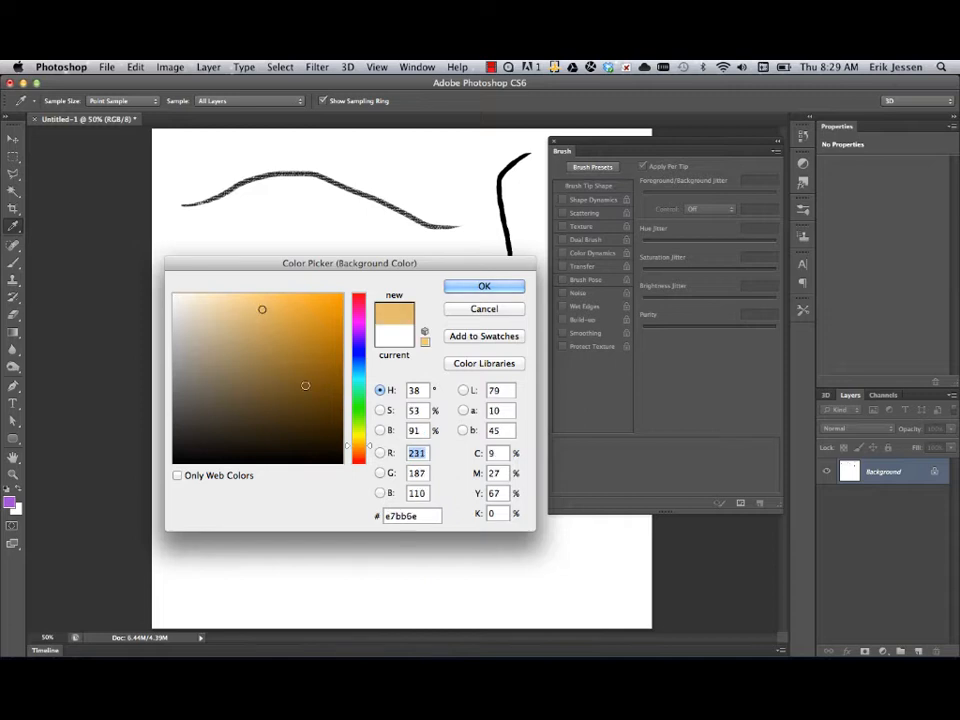
{"action": "left_click_drag", "start_coordinate": [364, 448], "coordinate": [364, 423]}
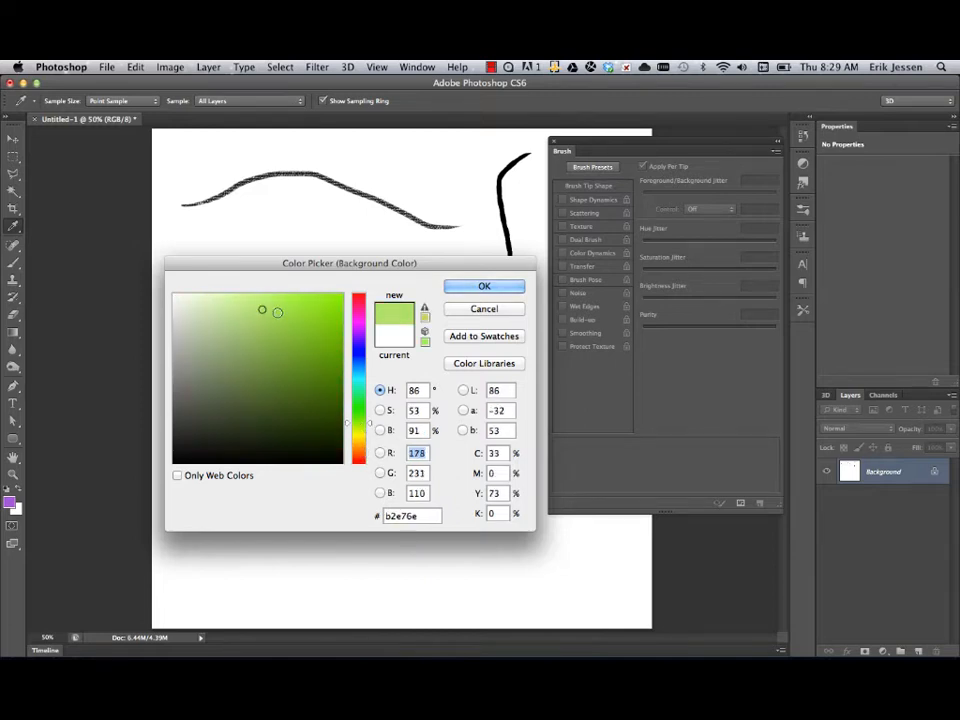
{"action": "left_click_drag", "start_coordinate": [277, 312], "coordinate": [289, 332]}
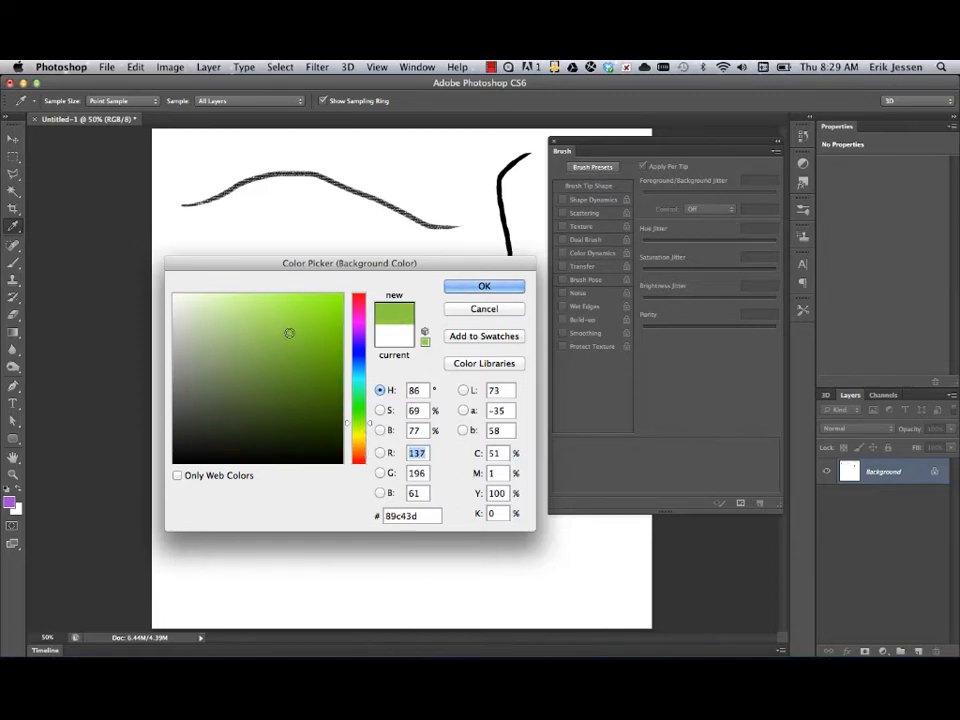
{"action": "left_click", "coordinate": [484, 287]}
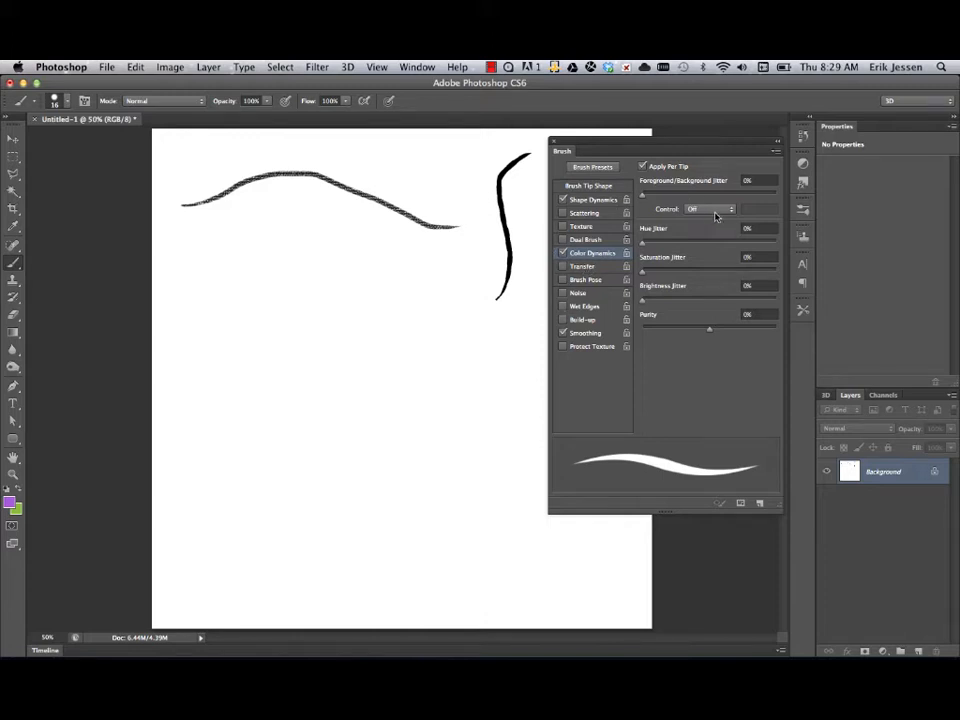
Step: With foreground/background jitter at 0%, paint a purple wavy stroke below the textured arch
{"action": "left_click", "coordinate": [647, 196]}
{"action": "left_click_drag", "start_coordinate": [710, 197], "coordinate": [634, 199]}
{"action": "mouse_move", "coordinate": [177, 359]}
{"action": "left_mouse_down"}
{"action": "mouse_move", "coordinate": [218, 345]}
{"action": "mouse_move", "coordinate": [257, 287]}
{"action": "mouse_move", "coordinate": [287, 269]}
{"action": "mouse_move", "coordinate": [359, 295]}
{"action": "mouse_move", "coordinate": [457, 283]}
{"action": "left_mouse_up"}
Step: Set the foreground/background jitter control to Pen Pressure, and paint wavy strokes of varying pressure above and below the purple one
{"action": "left_click", "coordinate": [712, 209]}
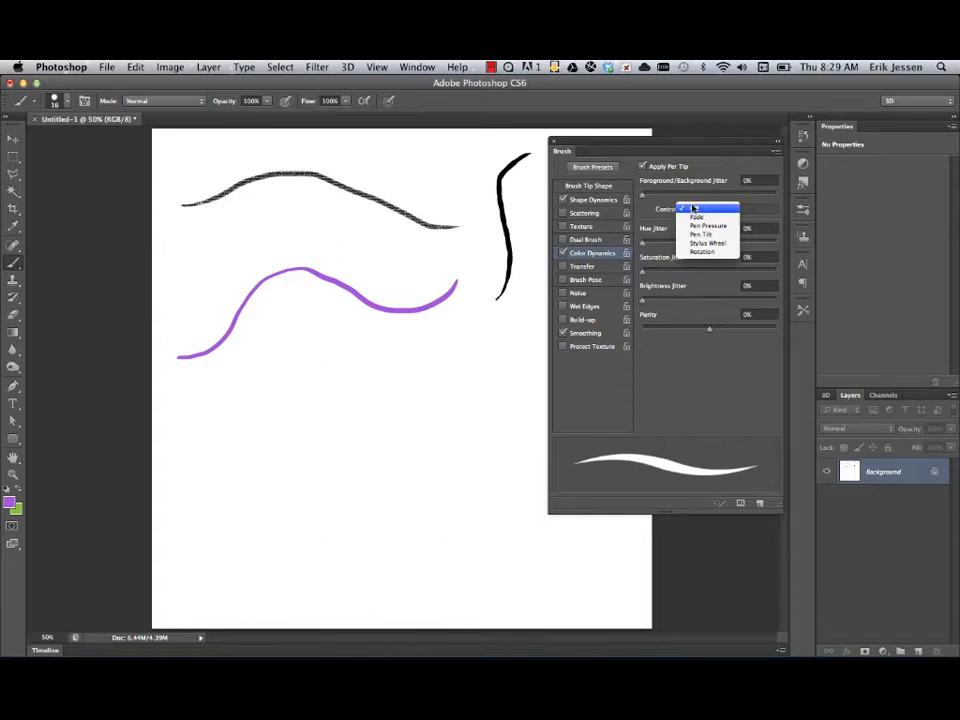
{"action": "left_click", "coordinate": [712, 227]}
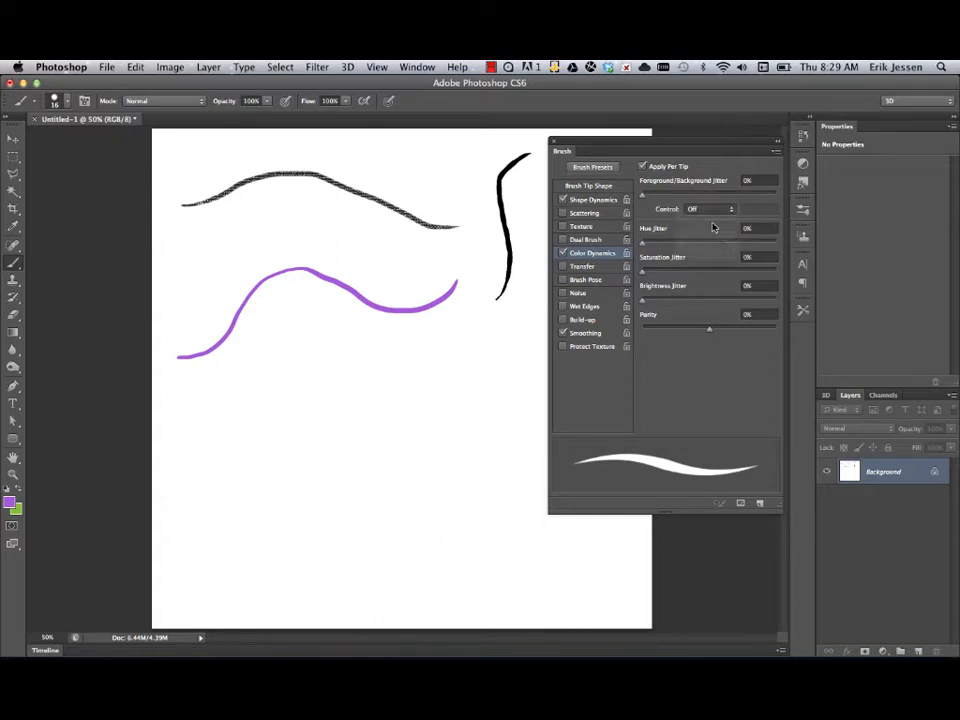
{"action": "mouse_move", "coordinate": [194, 306]}
{"action": "left_mouse_down"}
{"action": "mouse_move", "coordinate": [281, 240]}
{"action": "mouse_move", "coordinate": [348, 252]}
{"action": "left_mouse_up"}
{"action": "mouse_move", "coordinate": [241, 374]}
{"action": "left_mouse_down"}
{"action": "mouse_move", "coordinate": [334, 377]}
{"action": "mouse_move", "coordinate": [496, 328]}
{"action": "left_mouse_up"}
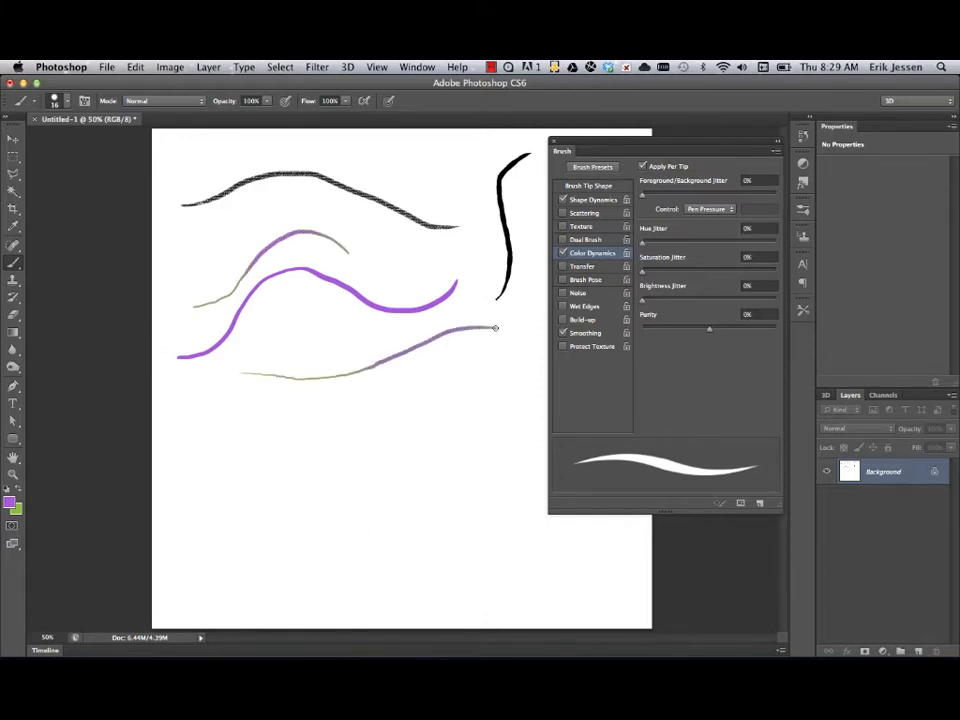
{"action": "right_click", "coordinate": [522, 365]}
{"action": "left_click", "coordinate": [388, 412]}
{"action": "mouse_move", "coordinate": [178, 272]}
{"action": "left_mouse_down"}
{"action": "mouse_move", "coordinate": [251, 214]}
{"action": "mouse_move", "coordinate": [303, 203]}
{"action": "mouse_move", "coordinate": [350, 226]}
{"action": "mouse_move", "coordinate": [378, 258]}
{"action": "mouse_move", "coordinate": [450, 268]}
{"action": "left_mouse_up"}
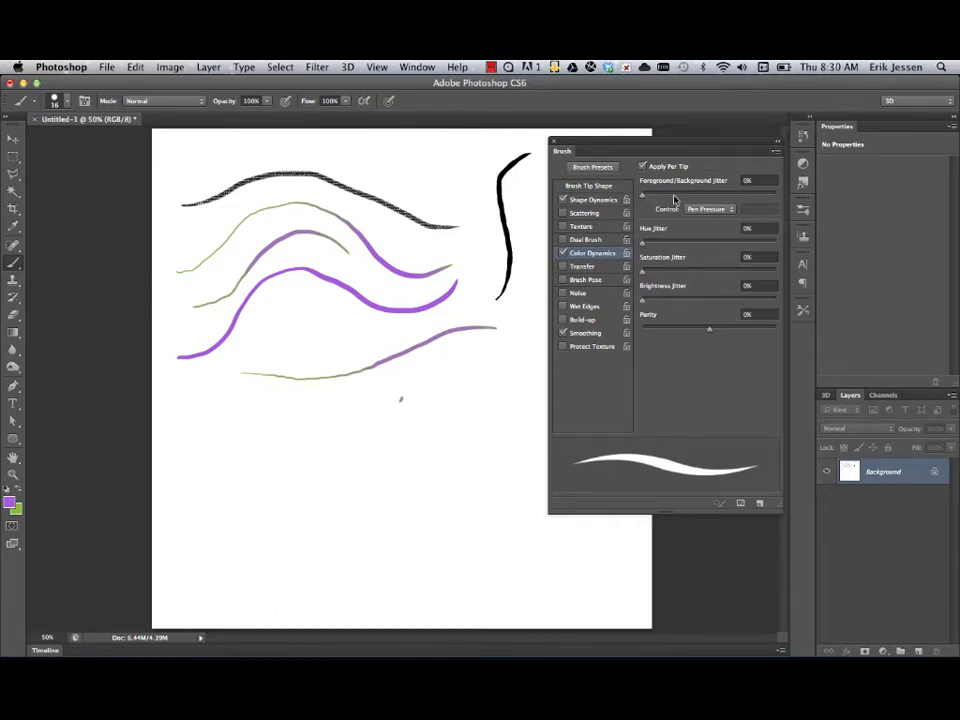
Step: Raise foreground/background jitter to 87%, keeping Pen Pressure control, and paint two long curving strokes across the middle of the canvas
{"action": "left_click_drag", "start_coordinate": [678, 194], "coordinate": [758, 194]}
{"action": "mouse_move", "coordinate": [280, 348]}
{"action": "left_mouse_down"}
{"action": "mouse_move", "coordinate": [360, 341]}
{"action": "mouse_move", "coordinate": [438, 318]}
{"action": "mouse_move", "coordinate": [475, 365]}
{"action": "mouse_move", "coordinate": [322, 437]}
{"action": "mouse_move", "coordinate": [240, 405]}
{"action": "mouse_move", "coordinate": [210, 430]}
{"action": "left_mouse_up"}
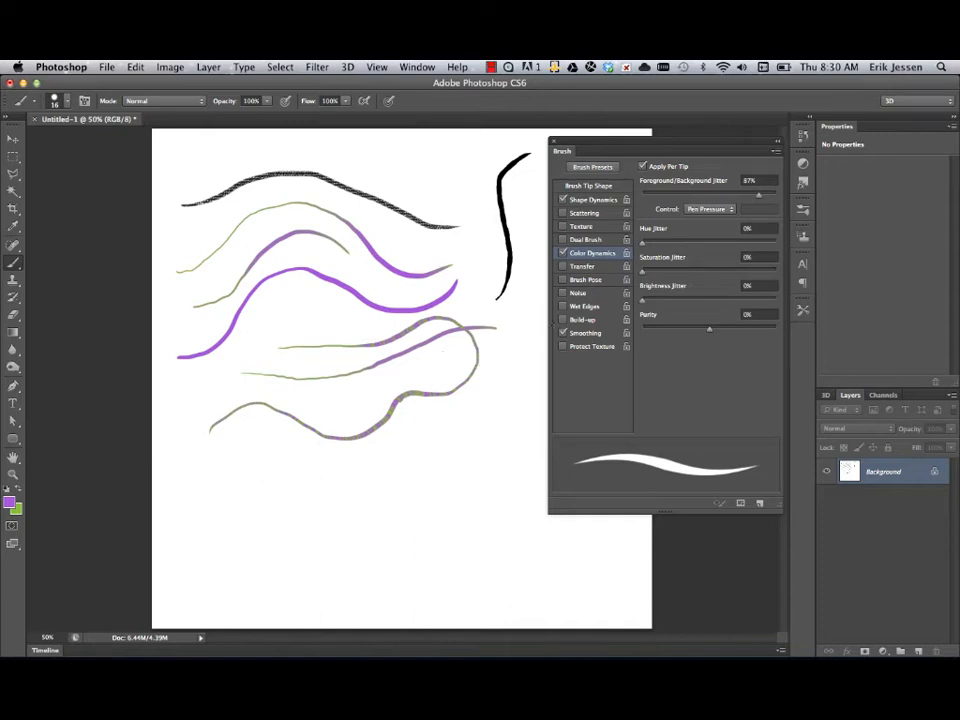
{"action": "mouse_move", "coordinate": [420, 452]}
{"action": "left_mouse_down"}
{"action": "mouse_move", "coordinate": [497, 385]}
{"action": "mouse_move", "coordinate": [510, 353]}
{"action": "mouse_move", "coordinate": [509, 315]}
{"action": "mouse_move", "coordinate": [480, 277]}
{"action": "mouse_move", "coordinate": [471, 204]}
{"action": "mouse_move", "coordinate": [422, 170]}
{"action": "left_mouse_up"}
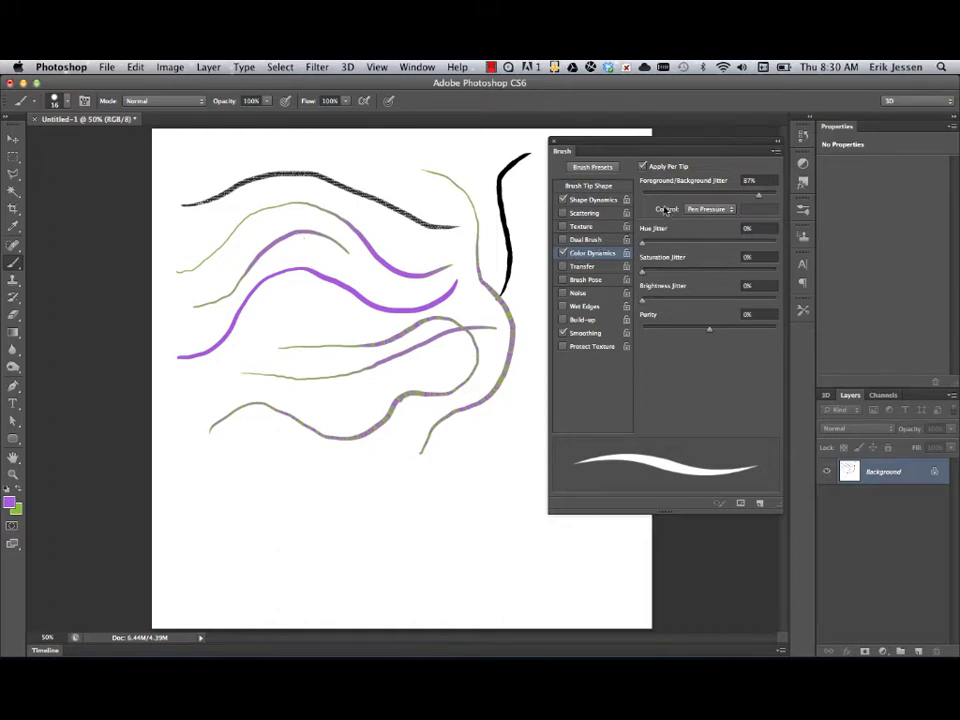
{"action": "left_click", "coordinate": [707, 209]}
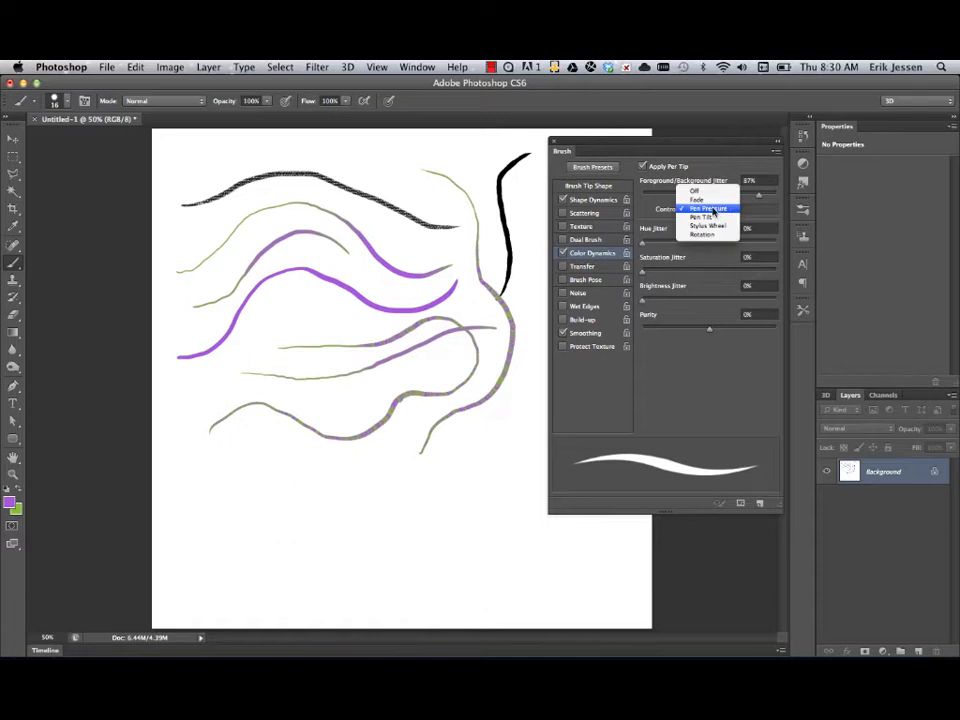
{"action": "left_click", "coordinate": [714, 209]}
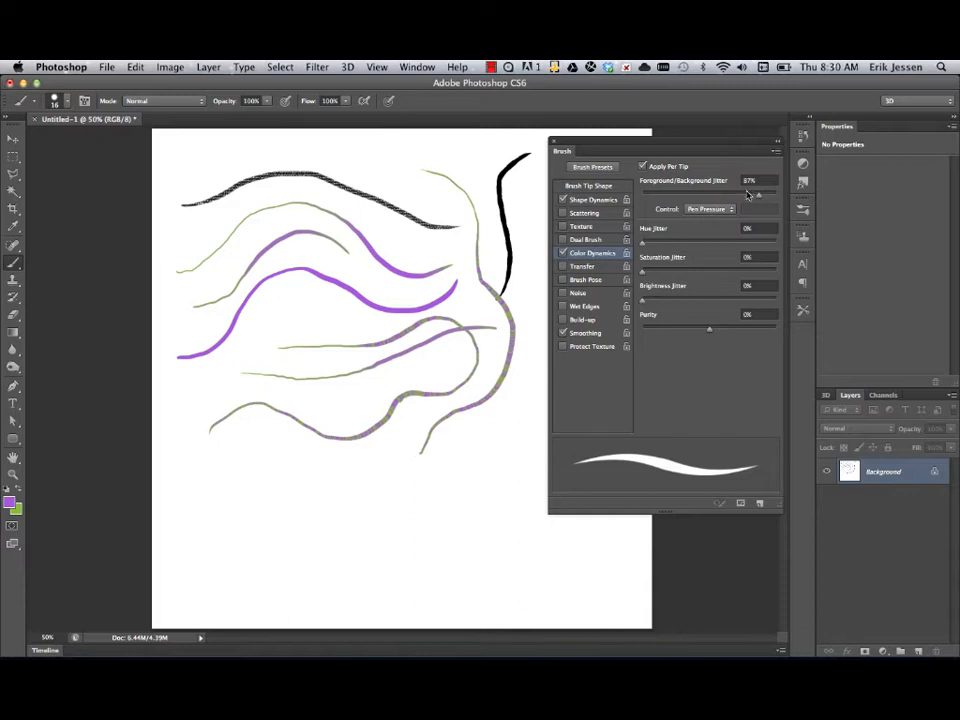
Step: Return foreground/background jitter to 0% and paint light, short hatching strokes near the canvas's upper-left edge
{"action": "left_click_drag", "start_coordinate": [746, 195], "coordinate": [641, 195]}
{"action": "mouse_move", "coordinate": [162, 242]}
{"action": "left_mouse_down"}
{"action": "mouse_move", "coordinate": [217, 217]}
{"action": "mouse_move", "coordinate": [212, 227]}
{"action": "mouse_move", "coordinate": [226, 232]}
{"action": "mouse_move", "coordinate": [194, 272]}
{"action": "mouse_move", "coordinate": [229, 244]}
{"action": "left_mouse_up"}
{"action": "mouse_move", "coordinate": [197, 283]}
{"action": "left_mouse_down"}
{"action": "mouse_move", "coordinate": [246, 232]}
{"action": "mouse_move", "coordinate": [226, 269]}
{"action": "mouse_move", "coordinate": [239, 250]}
{"action": "left_mouse_up"}
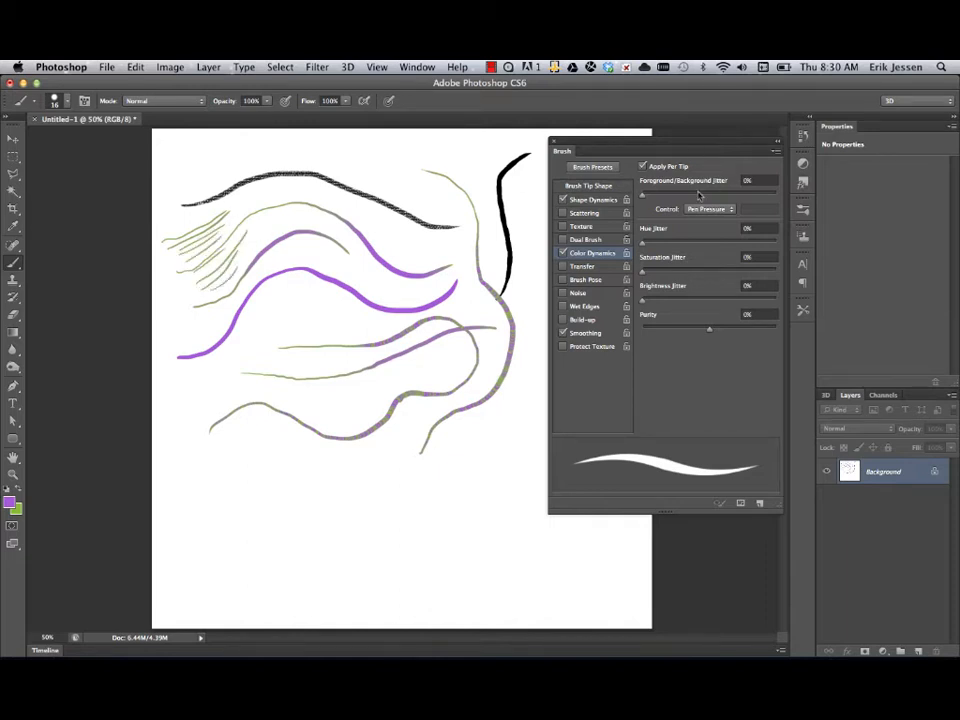
Step: Set saturation jitter to 58% and brightness jitter to 59%, and enlarge the brush to 72 px
{"action": "left_click", "coordinate": [651, 272]}
{"action": "left_click_drag", "start_coordinate": [653, 276], "coordinate": [626, 278]}
{"action": "mouse_move", "coordinate": [648, 271]}
{"action": "left_mouse_down"}
{"action": "mouse_move", "coordinate": [717, 273]}
{"action": "mouse_move", "coordinate": [703, 300]}
{"action": "mouse_move", "coordinate": [723, 302]}
{"action": "left_mouse_up"}
{"action": "right_click", "coordinate": [216, 507]}
{"action": "left_click_drag", "start_coordinate": [245, 254], "coordinate": [279, 254]}
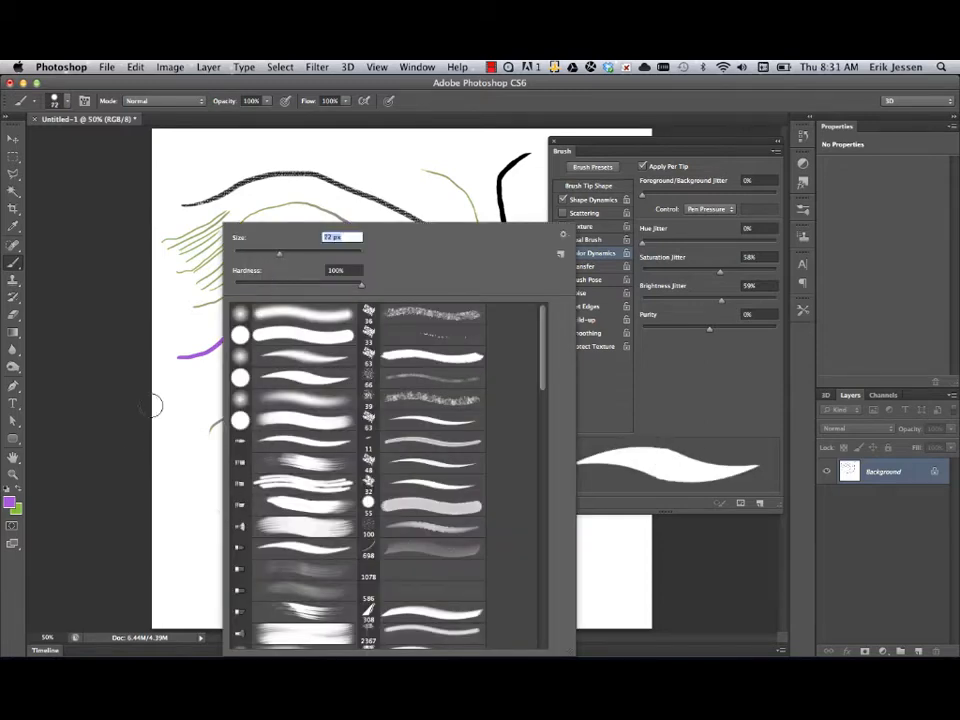
{"action": "left_click", "coordinate": [124, 481]}
Step: Paint two thick arches in the lower-left canvas area and one large curve sweeping around them
{"action": "mouse_move", "coordinate": [217, 592]}
{"action": "left_mouse_down"}
{"action": "mouse_move", "coordinate": [191, 465]}
{"action": "mouse_move", "coordinate": [237, 383]}
{"action": "mouse_move", "coordinate": [356, 445]}
{"action": "left_mouse_up"}
{"action": "mouse_move", "coordinate": [251, 566]}
{"action": "left_mouse_down"}
{"action": "mouse_move", "coordinate": [231, 474]}
{"action": "mouse_move", "coordinate": [312, 428]}
{"action": "mouse_move", "coordinate": [356, 516]}
{"action": "left_mouse_up"}
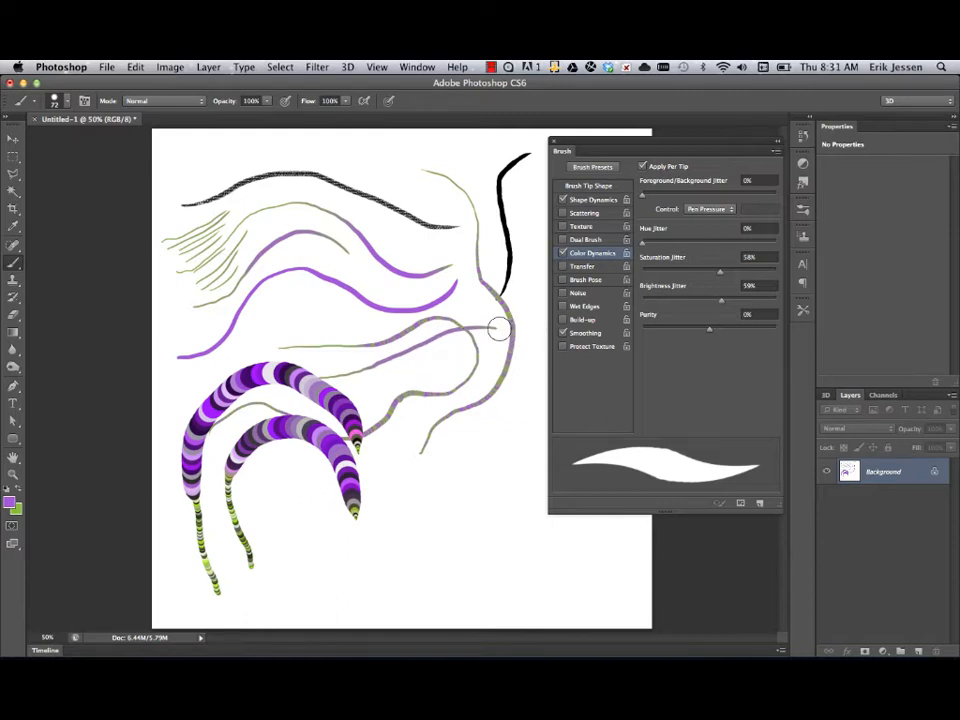
{"action": "mouse_move", "coordinate": [274, 581]}
{"action": "left_mouse_down"}
{"action": "mouse_move", "coordinate": [446, 514]}
{"action": "mouse_move", "coordinate": [472, 365]}
{"action": "mouse_move", "coordinate": [278, 262]}
{"action": "left_mouse_up"}
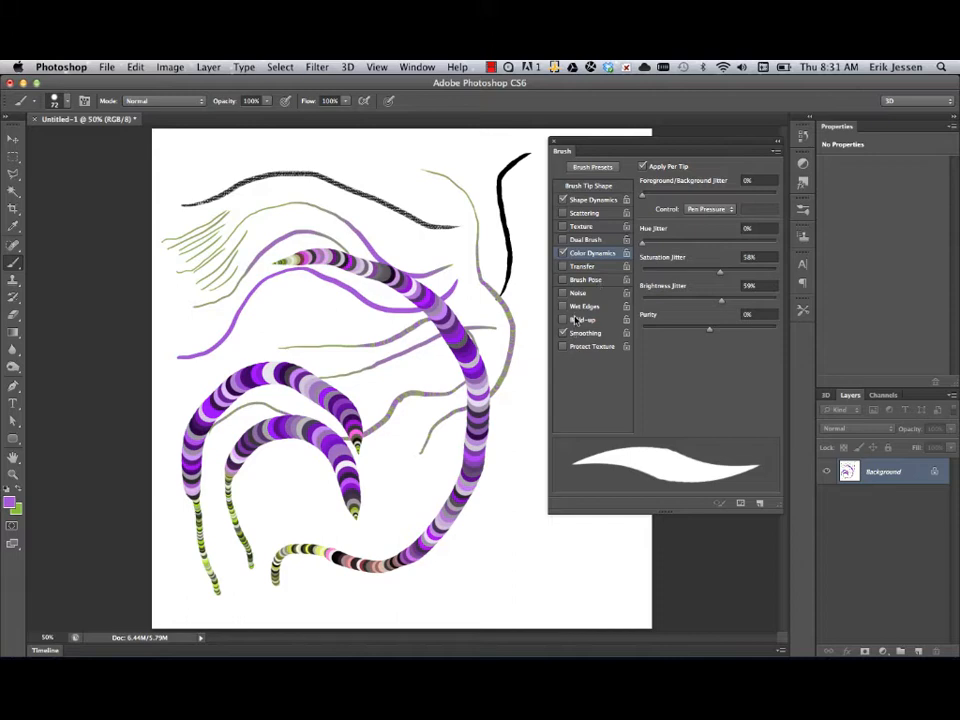
Step: Fill the entire canvas with white, deselect, and turn off Color Dynamics
{"action": "key", "text": "shift+BackSpace"}
{"action": "left_click", "coordinate": [460, 301]}
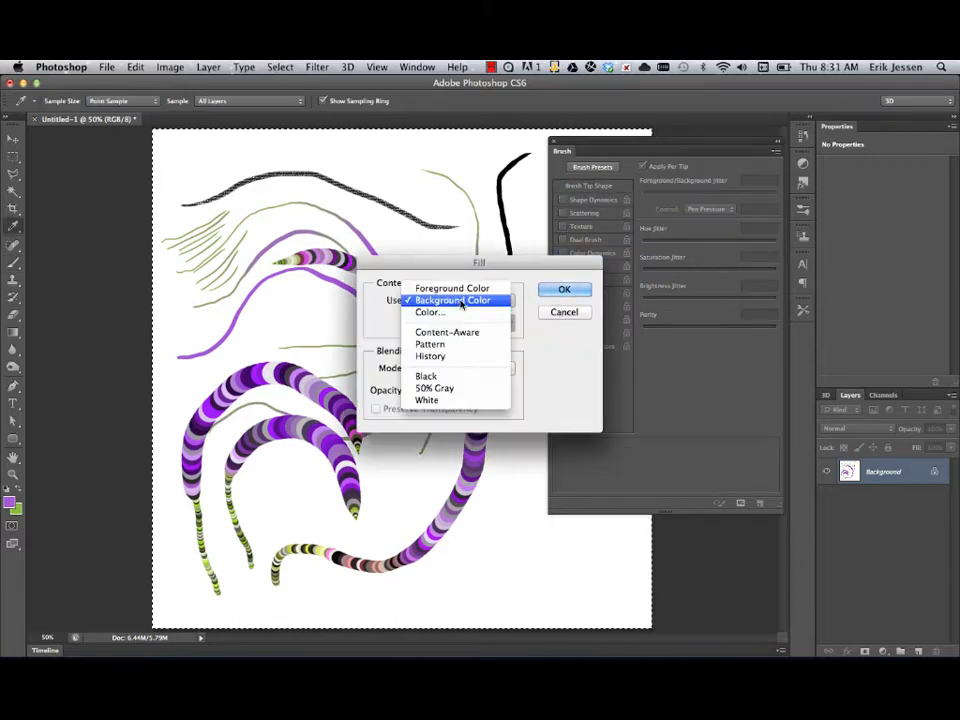
{"action": "left_click", "coordinate": [454, 400]}
{"action": "left_click", "coordinate": [578, 292]}
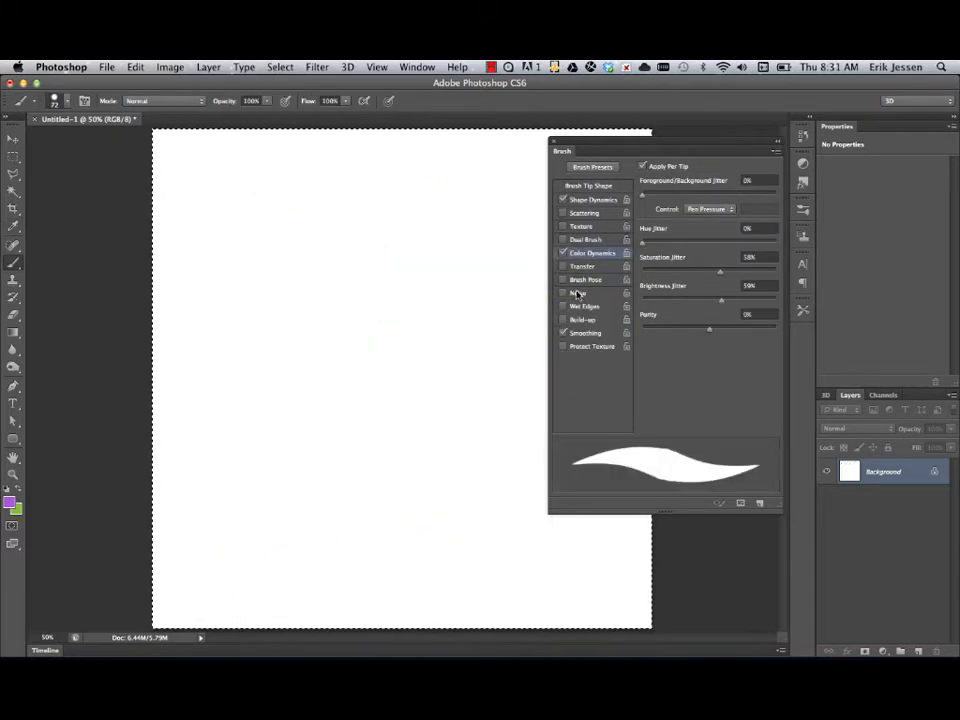
{"action": "left_click", "coordinate": [563, 253]}
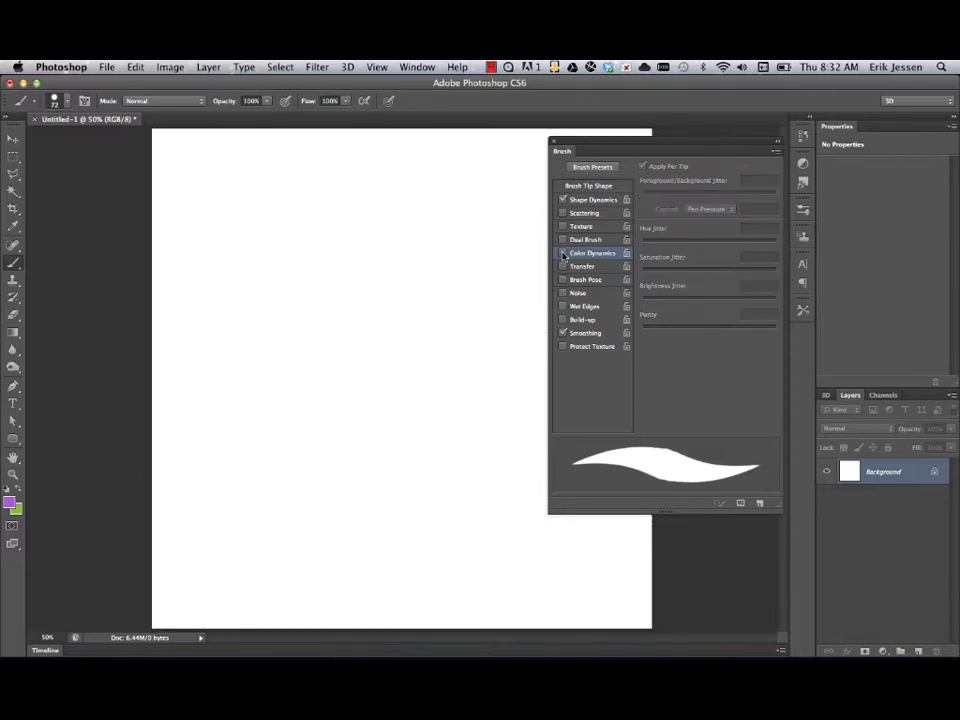
Step: Look over the Transfer and Shape Dynamics brush options, leaving Transfer turned off
{"action": "left_click", "coordinate": [581, 268]}
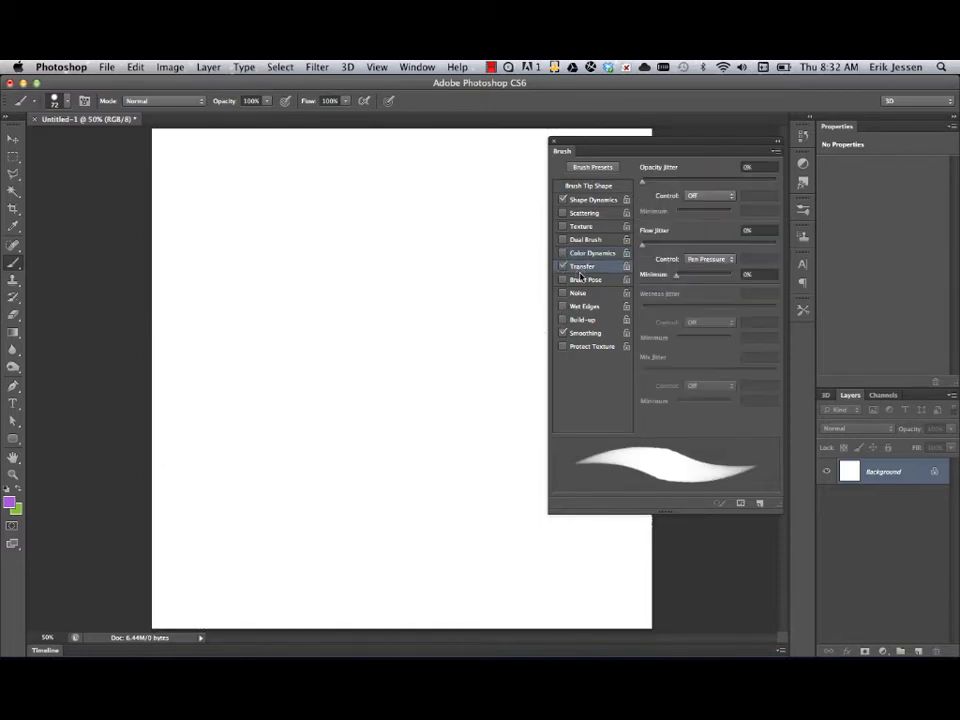
{"action": "left_click", "coordinate": [565, 268]}
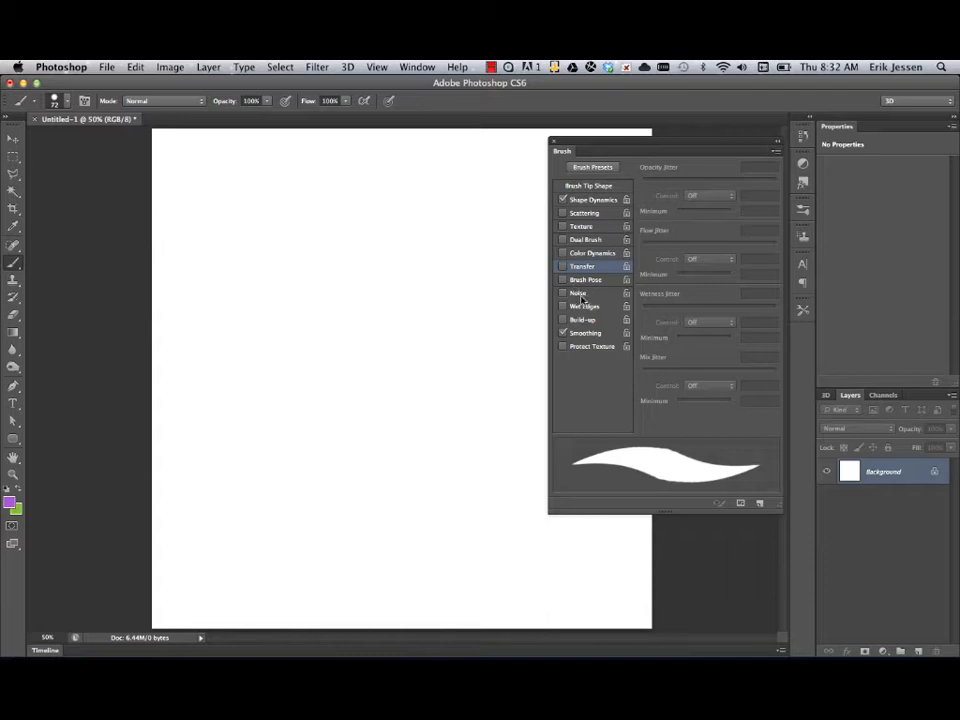
{"action": "left_click", "coordinate": [581, 297]}
{"action": "left_click", "coordinate": [580, 201]}
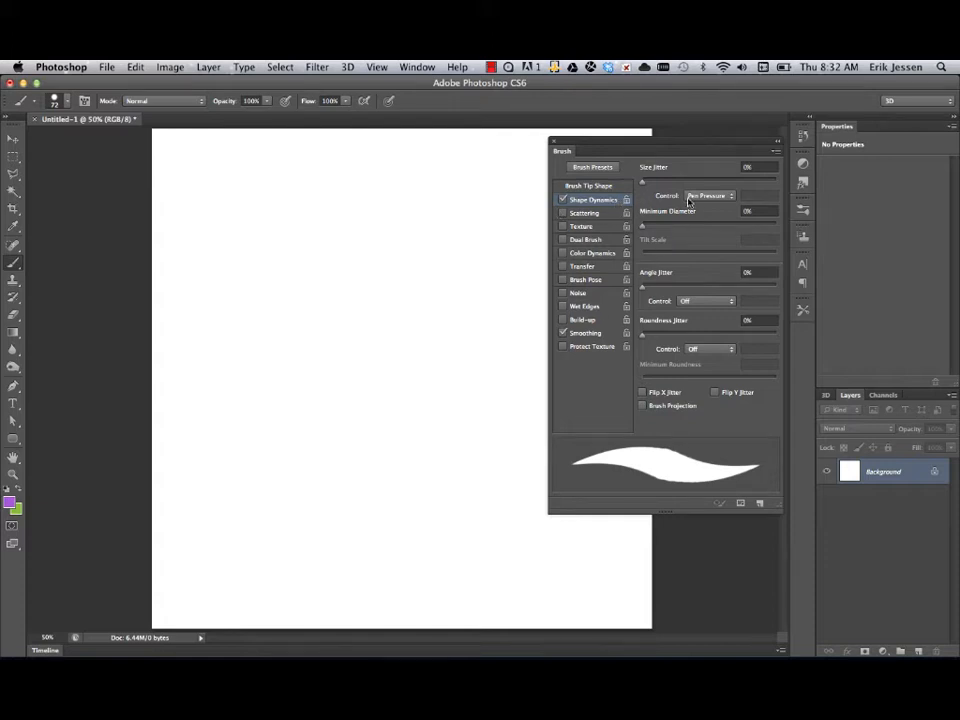
Step: Choose the 44 px chalk brush tip, set its spacing to 140%, and paint a wavy stroke across the upper canvas
{"action": "left_click", "coordinate": [592, 187]}
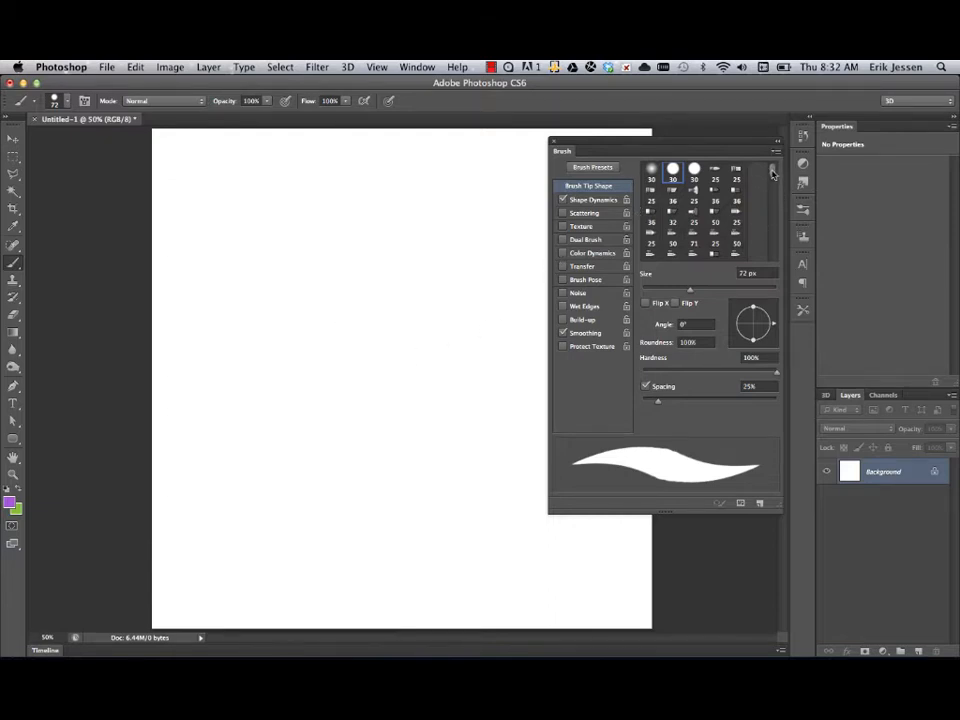
{"action": "mouse_move", "coordinate": [771, 173]}
{"action": "left_mouse_down"}
{"action": "mouse_move", "coordinate": [772, 204]}
{"action": "mouse_move", "coordinate": [773, 185]}
{"action": "left_mouse_up"}
{"action": "left_click", "coordinate": [695, 218]}
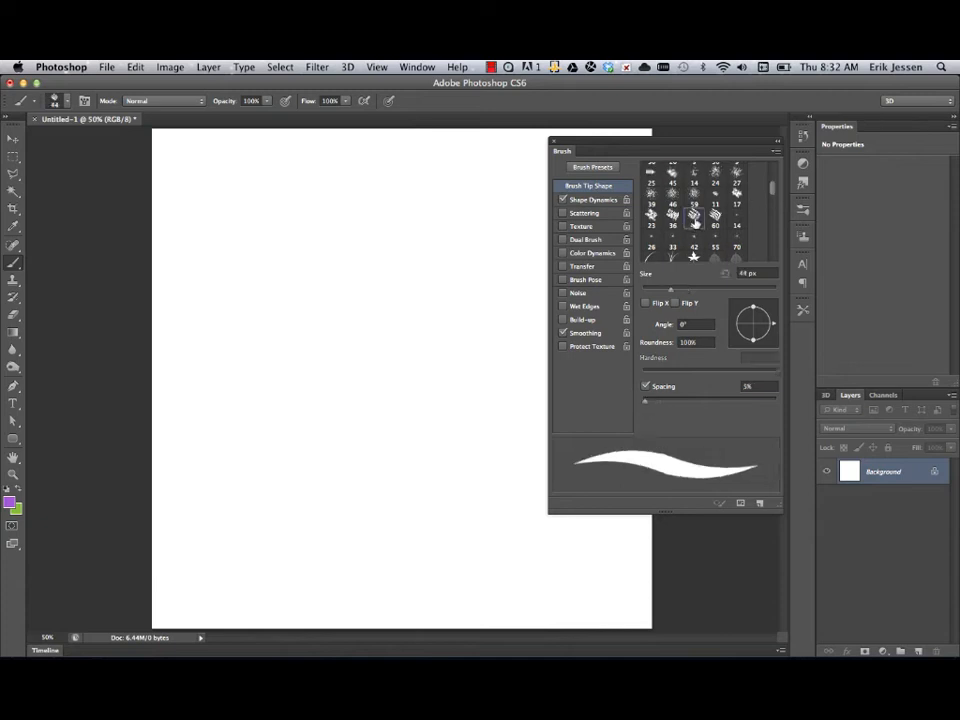
{"action": "left_click_drag", "start_coordinate": [644, 400], "coordinate": [722, 401]}
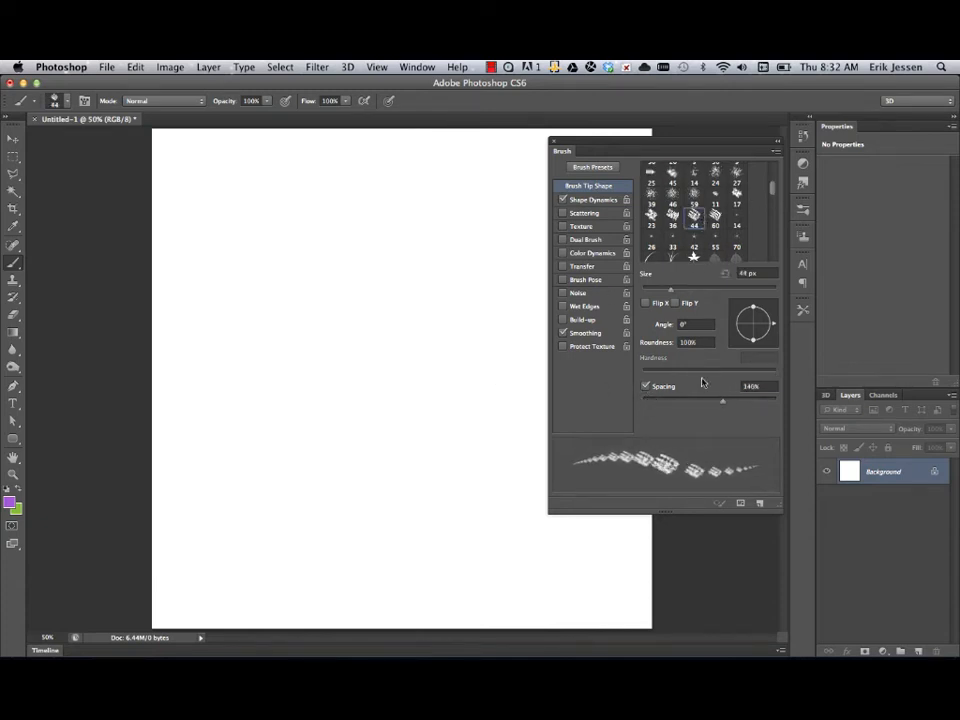
{"action": "mouse_move", "coordinate": [771, 189]}
{"action": "left_mouse_down"}
{"action": "mouse_move", "coordinate": [768, 181]}
{"action": "mouse_move", "coordinate": [769, 201]}
{"action": "left_mouse_up"}
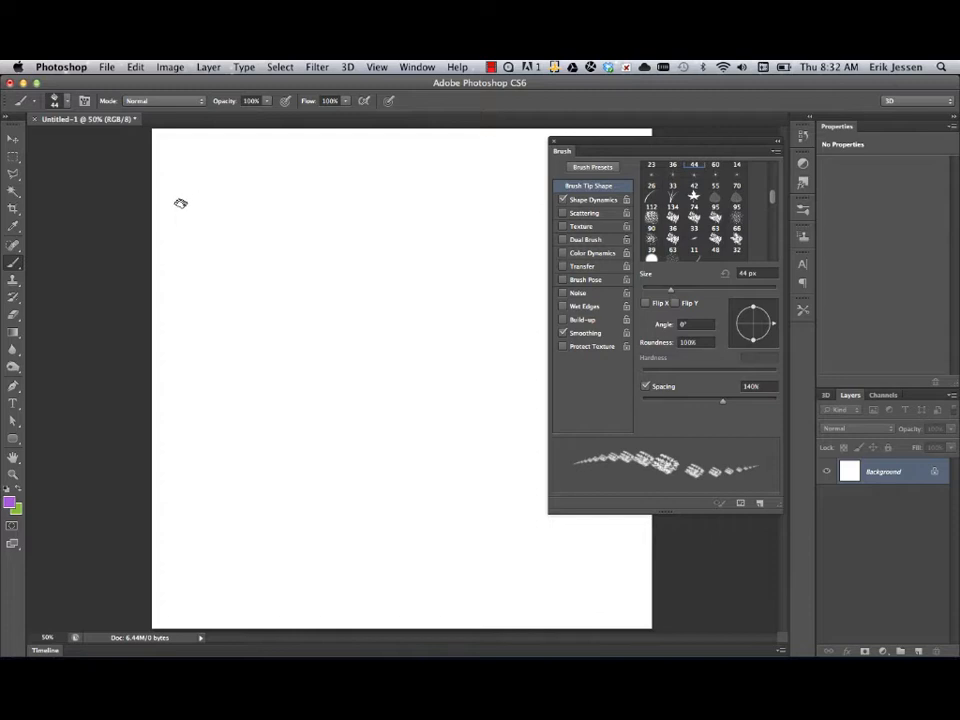
{"action": "mouse_move", "coordinate": [180, 204]}
{"action": "left_mouse_down"}
{"action": "mouse_move", "coordinate": [240, 183]}
{"action": "mouse_move", "coordinate": [347, 205]}
{"action": "mouse_move", "coordinate": [455, 182]}
{"action": "left_mouse_up"}
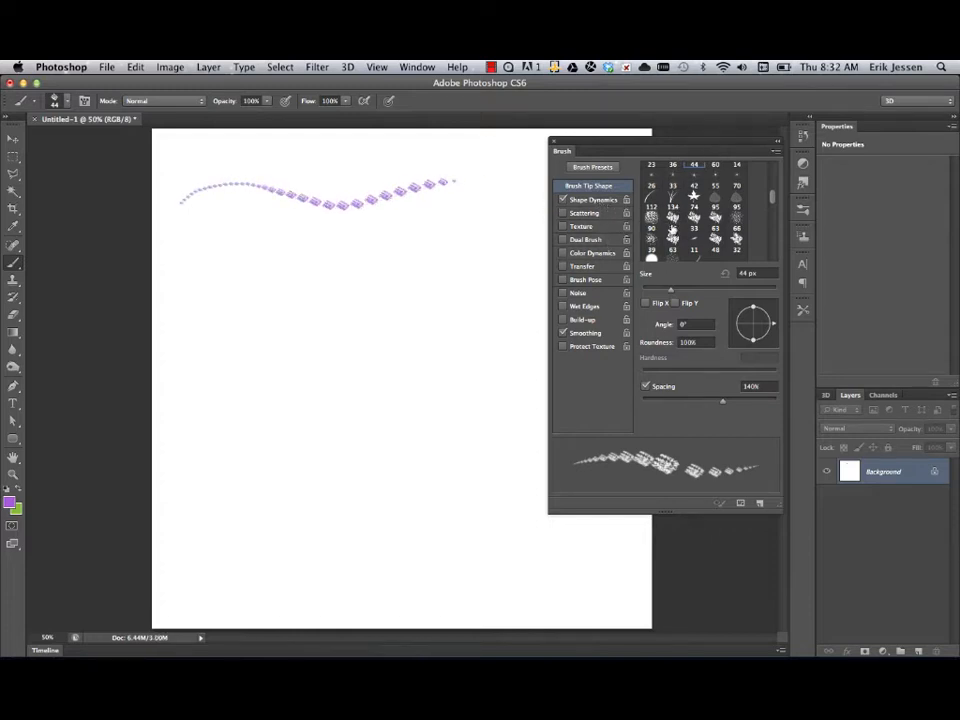
Step: Switch to the 36 px brush tip below the star-shaped tip row and set its spacing to 189%
{"action": "left_click", "coordinate": [672, 225]}
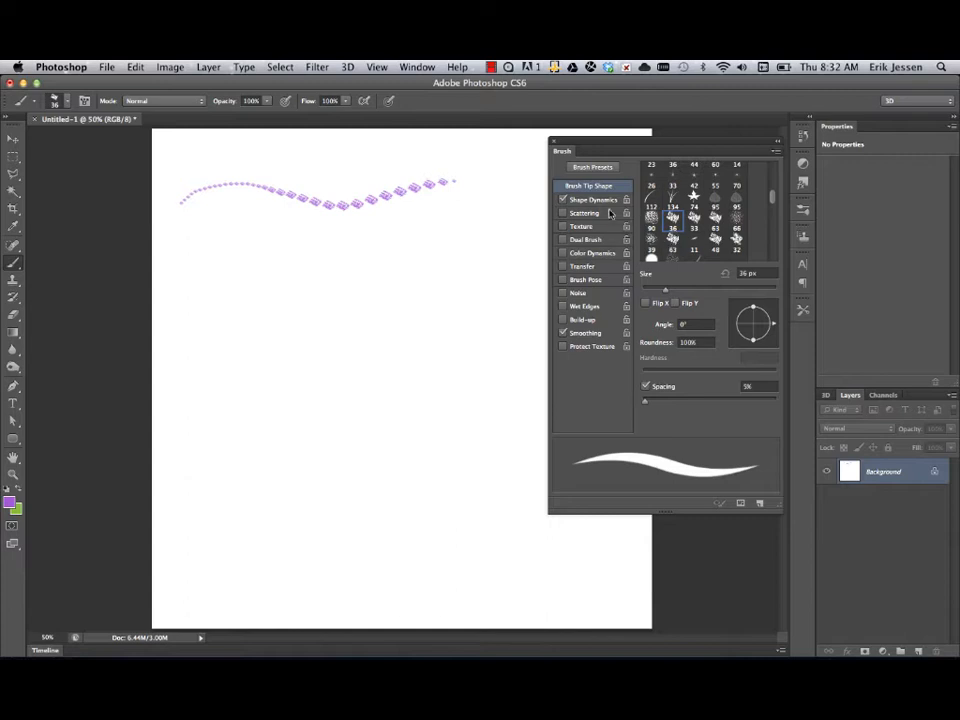
{"action": "left_click", "coordinate": [592, 200]}
{"action": "left_click", "coordinate": [592, 187]}
{"action": "left_click_drag", "start_coordinate": [663, 402], "coordinate": [739, 400]}
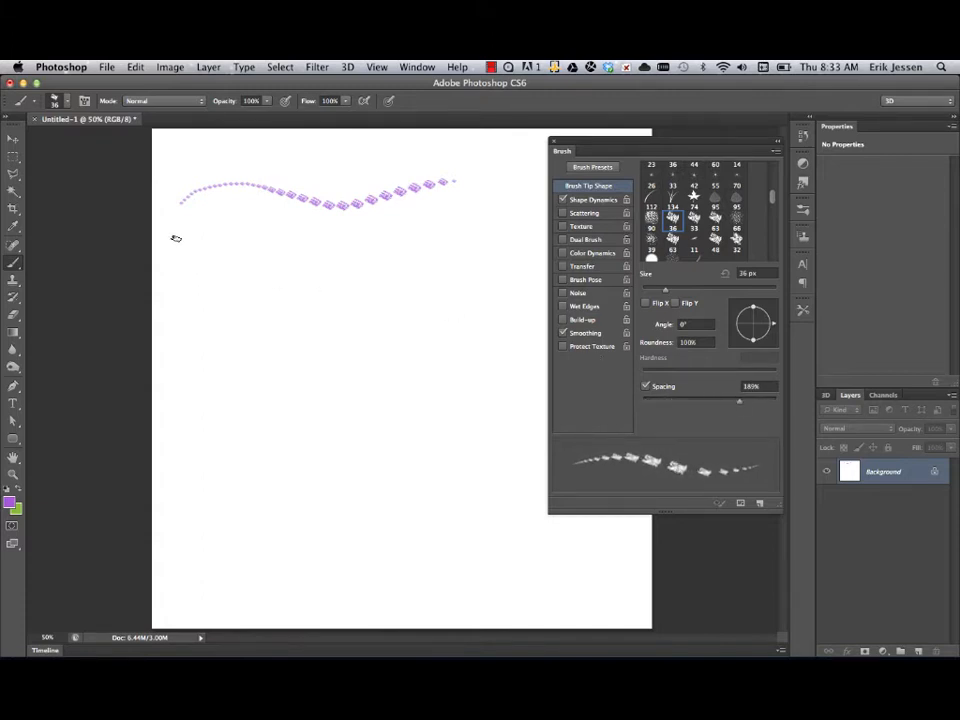
Step: Paint a wavy stroke below the first one with the 36 px tip and enlarge the brush to 57 px
{"action": "mouse_move", "coordinate": [175, 238]}
{"action": "left_mouse_down"}
{"action": "mouse_move", "coordinate": [213, 256]}
{"action": "mouse_move", "coordinate": [317, 237]}
{"action": "mouse_move", "coordinate": [406, 249]}
{"action": "mouse_move", "coordinate": [480, 281]}
{"action": "left_mouse_up"}
{"action": "right_click", "coordinate": [254, 381]}
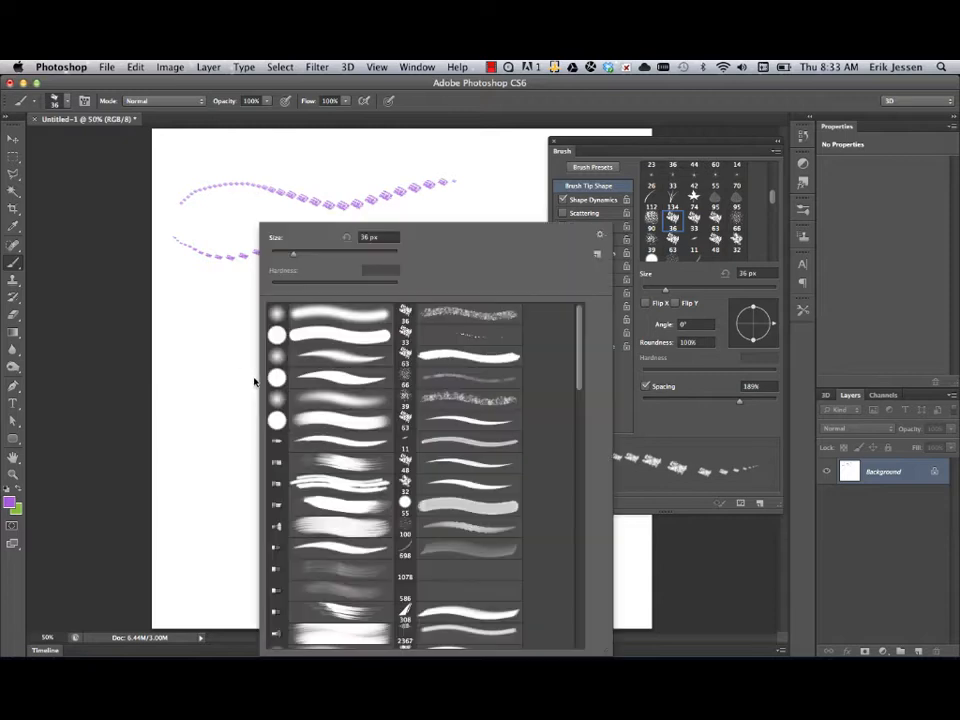
{"action": "left_click_drag", "start_coordinate": [296, 254], "coordinate": [307, 252]}
{"action": "left_click", "coordinate": [208, 324]}
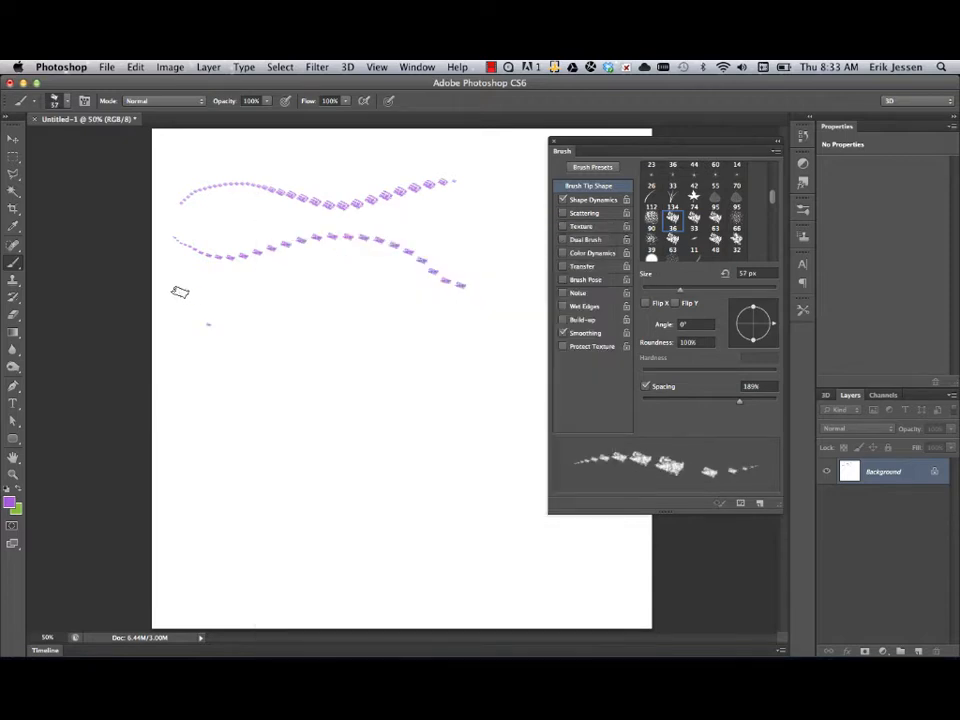
Step: Paint a curved stroke with the enlarged tip, turn off Shape Dynamics, and paint a second curved stroke below it
{"action": "mouse_move", "coordinate": [180, 292]}
{"action": "left_mouse_down"}
{"action": "mouse_move", "coordinate": [268, 296]}
{"action": "mouse_move", "coordinate": [366, 372]}
{"action": "left_mouse_up"}
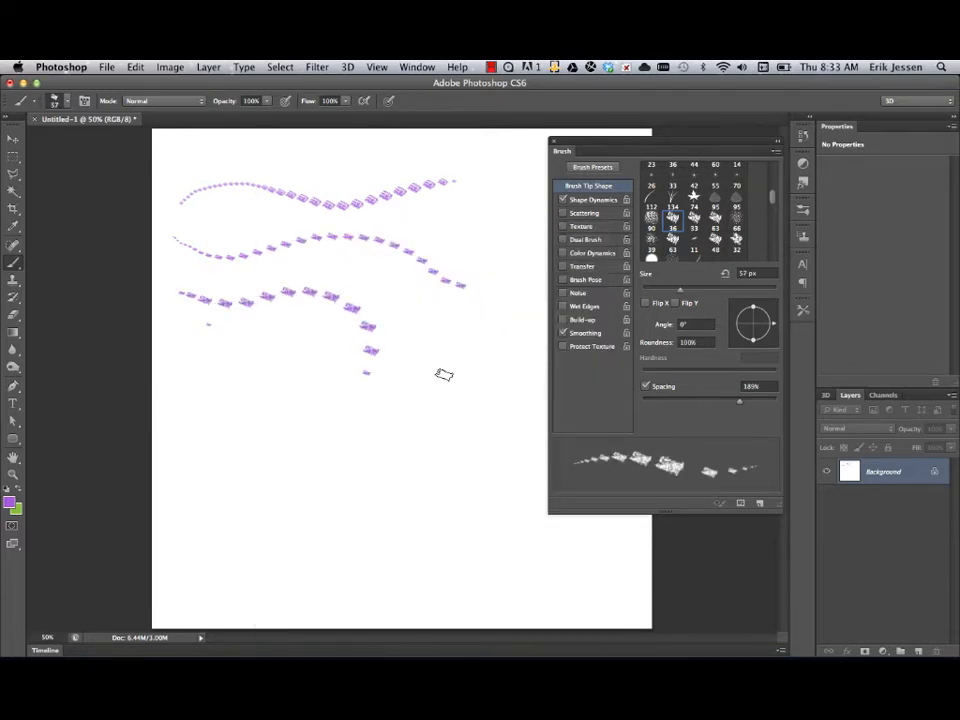
{"action": "left_click", "coordinate": [563, 200]}
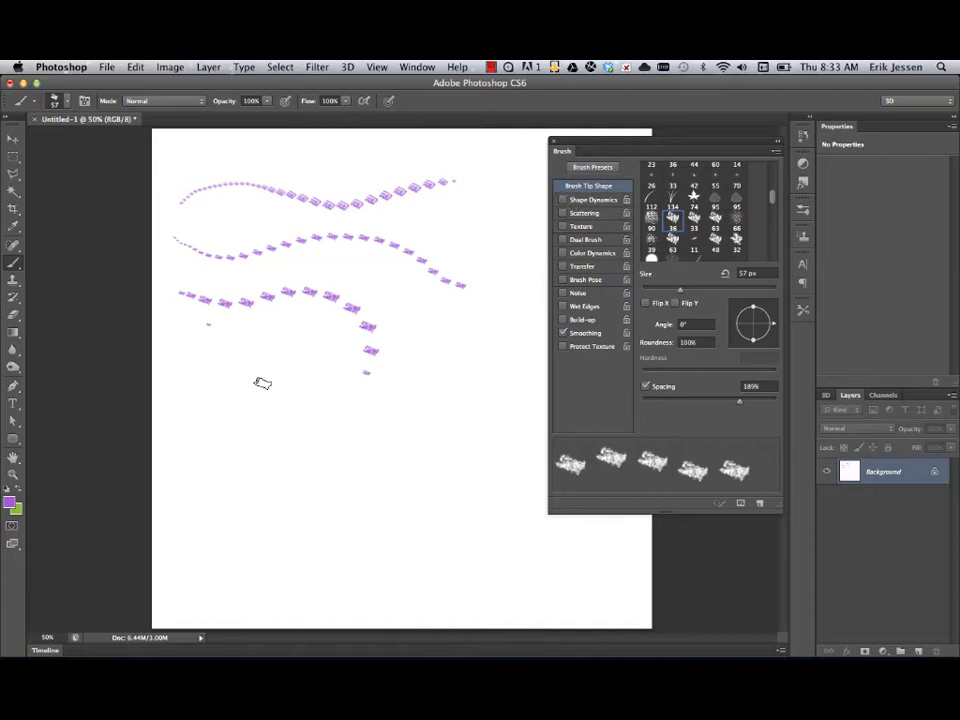
{"action": "mouse_move", "coordinate": [186, 350]}
{"action": "left_mouse_down"}
{"action": "mouse_move", "coordinate": [326, 358]}
{"action": "mouse_move", "coordinate": [324, 488]}
{"action": "left_mouse_up"}
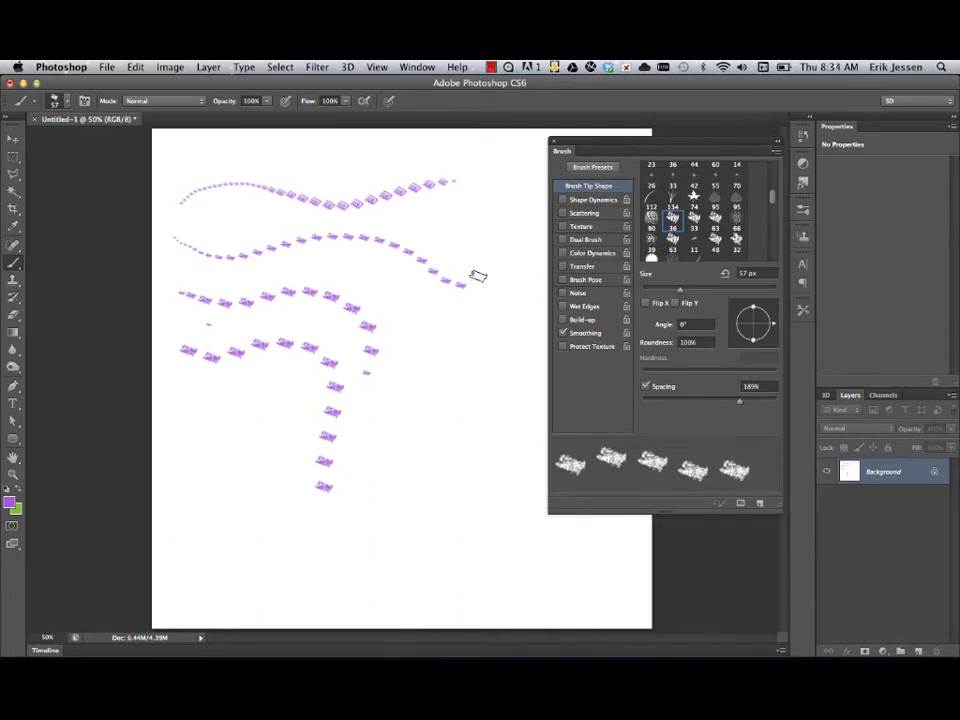
Step: Paint one upper-canvas stroke with pen pressure controlling only size, and another with both size and opacity pressure control turned off
{"action": "left_click", "coordinate": [286, 102]}
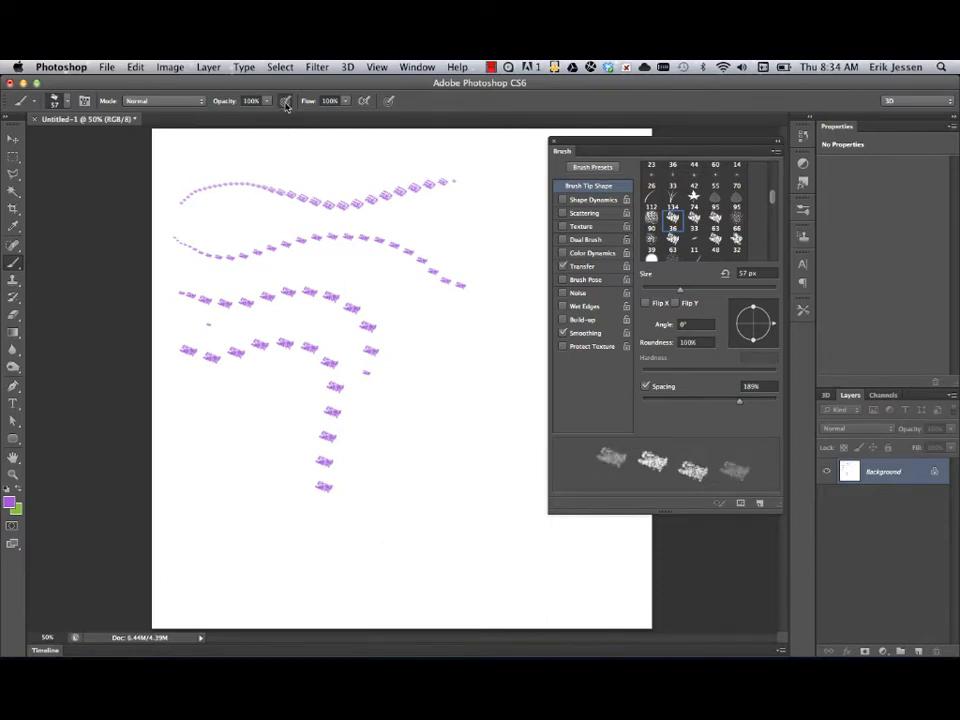
{"action": "left_click", "coordinate": [390, 103]}
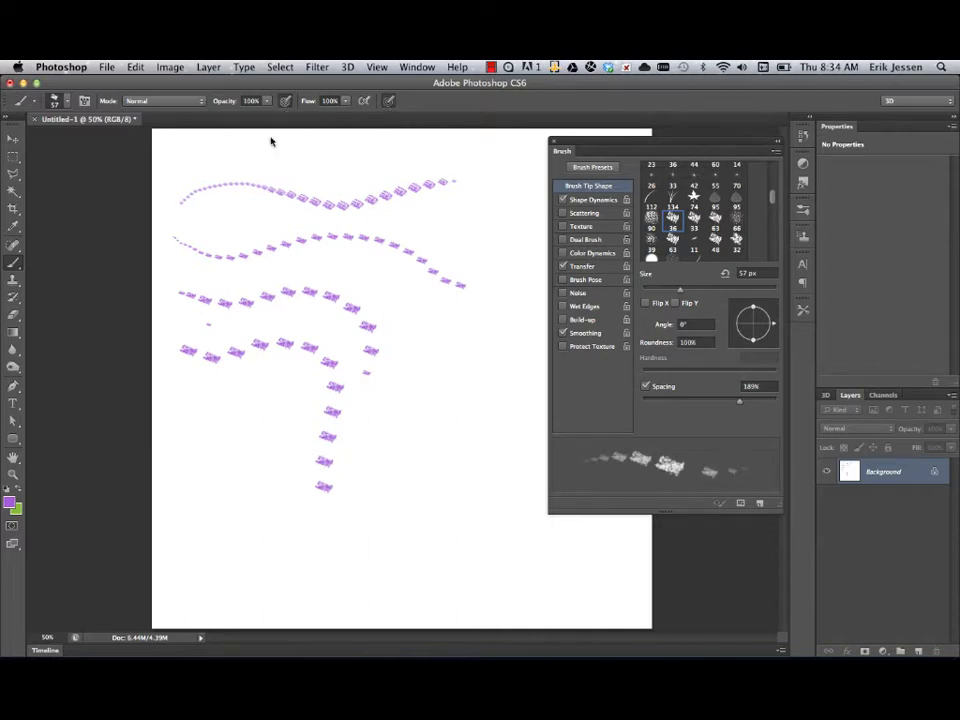
{"action": "left_click", "coordinate": [286, 102]}
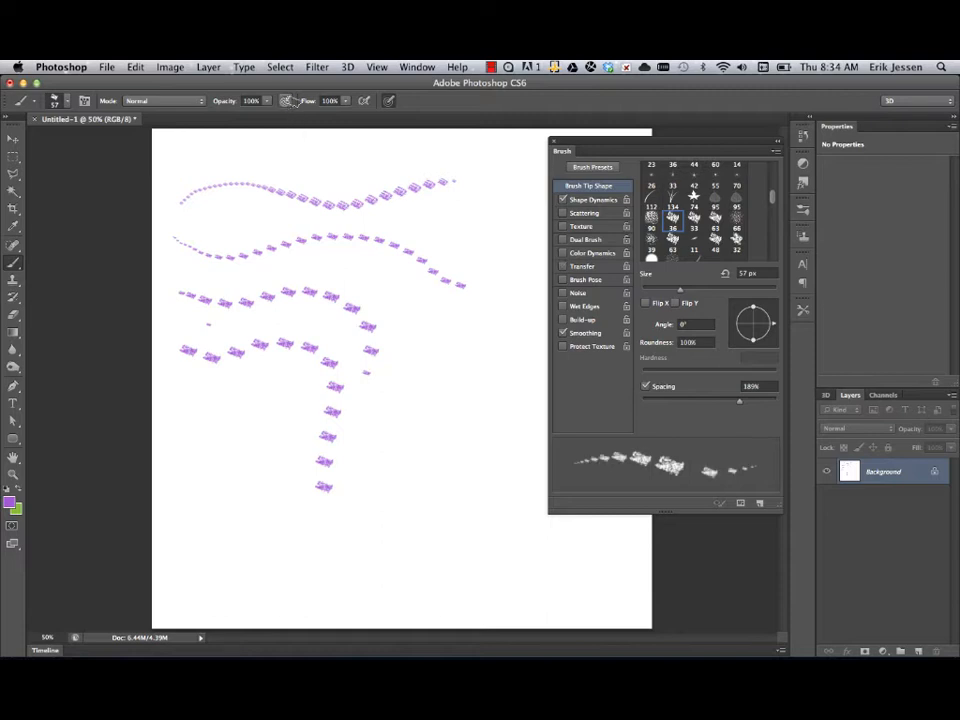
{"action": "mouse_move", "coordinate": [178, 182]}
{"action": "left_mouse_down"}
{"action": "mouse_move", "coordinate": [267, 153]}
{"action": "mouse_move", "coordinate": [310, 170]}
{"action": "mouse_move", "coordinate": [404, 154]}
{"action": "left_mouse_up"}
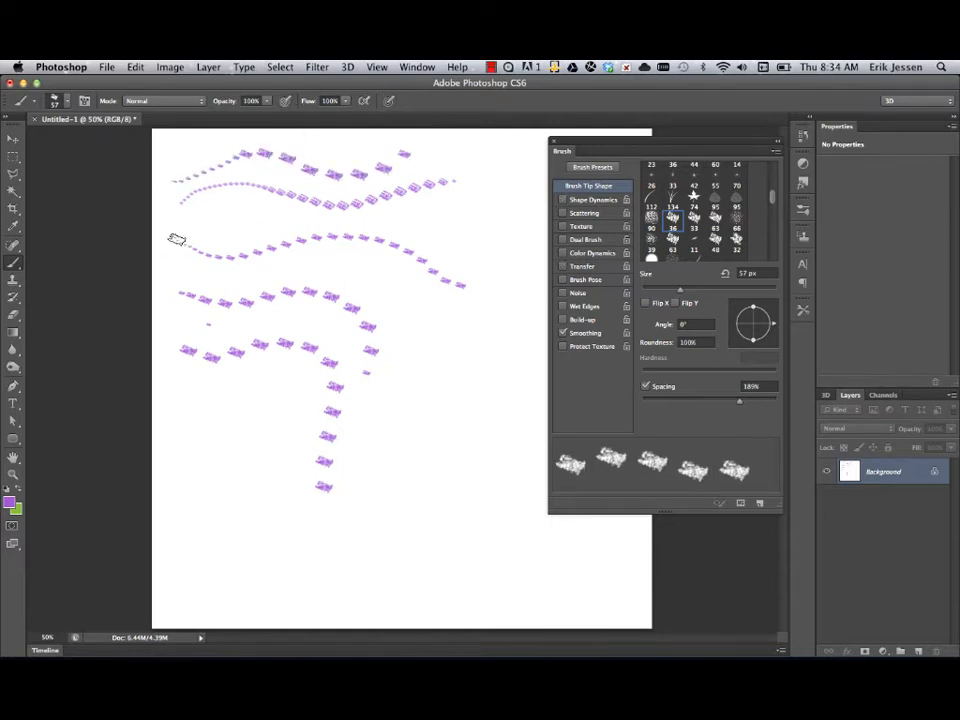
{"action": "mouse_move", "coordinate": [174, 225]}
{"action": "left_mouse_down"}
{"action": "mouse_move", "coordinate": [210, 215]}
{"action": "mouse_move", "coordinate": [317, 225]}
{"action": "mouse_move", "coordinate": [446, 197]}
{"action": "left_mouse_up"}
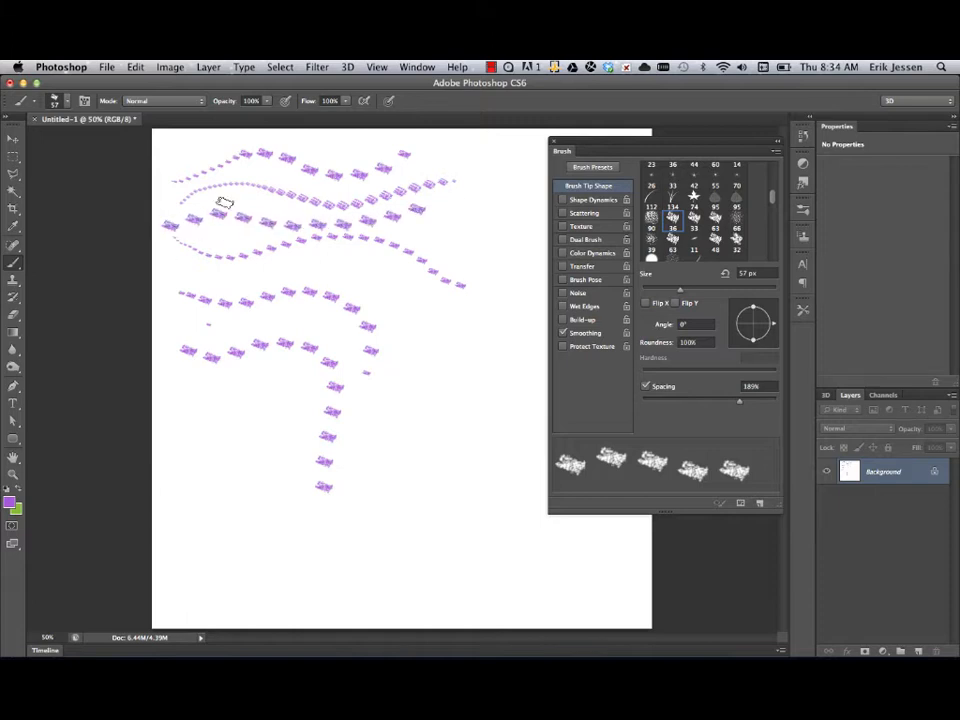
Step: Turn on pen pressure for opacity only and paint overlapping strokes of varying transparency across the middle of the canvas
{"action": "left_click", "coordinate": [286, 100]}
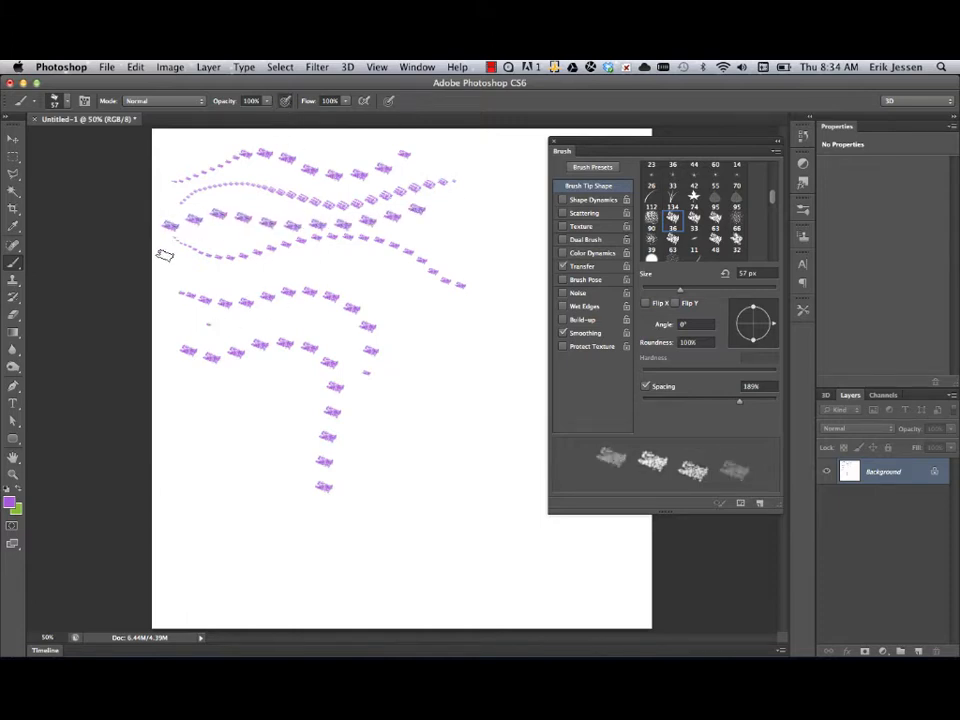
{"action": "mouse_move", "coordinate": [170, 262]}
{"action": "left_mouse_down"}
{"action": "mouse_move", "coordinate": [266, 280]}
{"action": "mouse_move", "coordinate": [365, 263]}
{"action": "mouse_move", "coordinate": [425, 302]}
{"action": "left_mouse_up"}
{"action": "right_click", "coordinate": [425, 302]}
{"action": "left_click", "coordinate": [372, 289]}
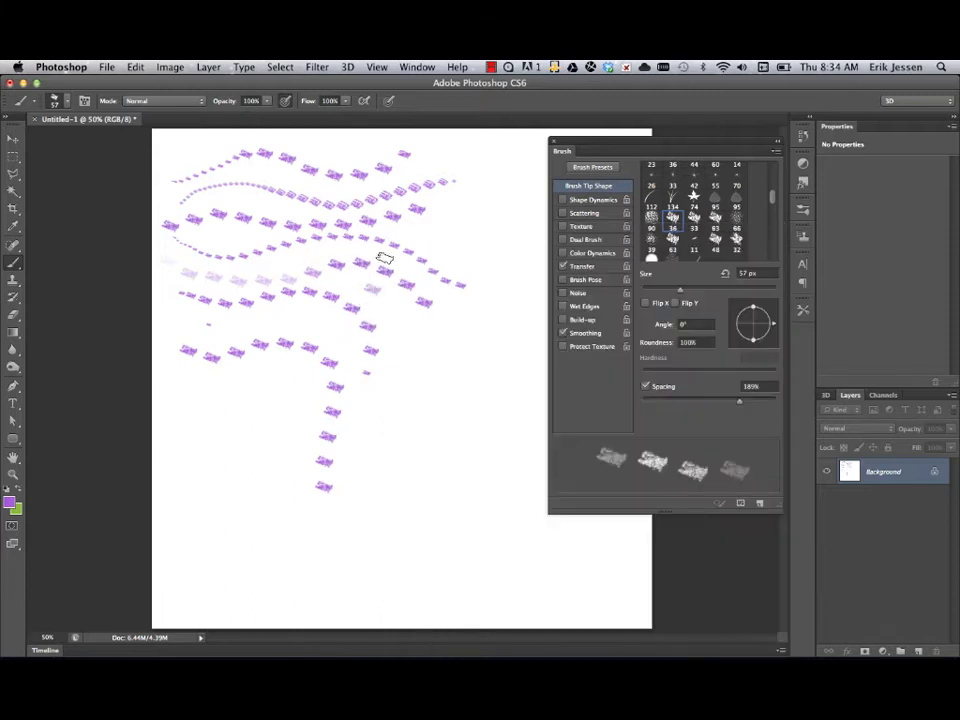
{"action": "left_click_drag", "start_coordinate": [370, 278], "coordinate": [422, 345]}
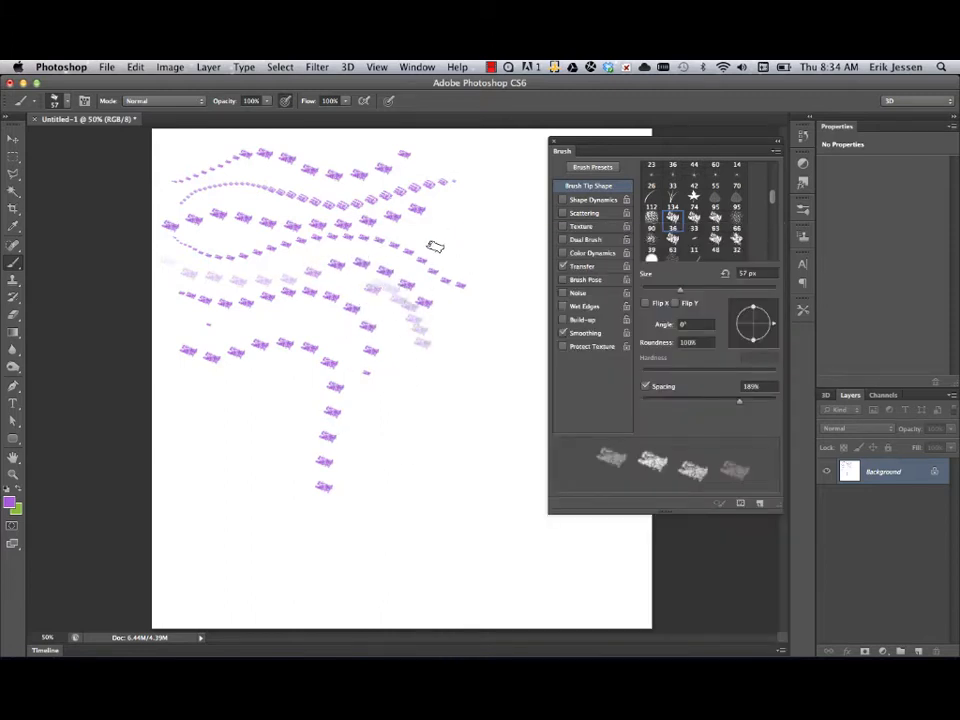
{"action": "mouse_move", "coordinate": [387, 269]}
{"action": "left_mouse_down"}
{"action": "mouse_move", "coordinate": [434, 341]}
{"action": "mouse_move", "coordinate": [399, 287]}
{"action": "mouse_move", "coordinate": [417, 347]}
{"action": "mouse_move", "coordinate": [444, 302]}
{"action": "mouse_move", "coordinate": [450, 268]}
{"action": "left_mouse_up"}
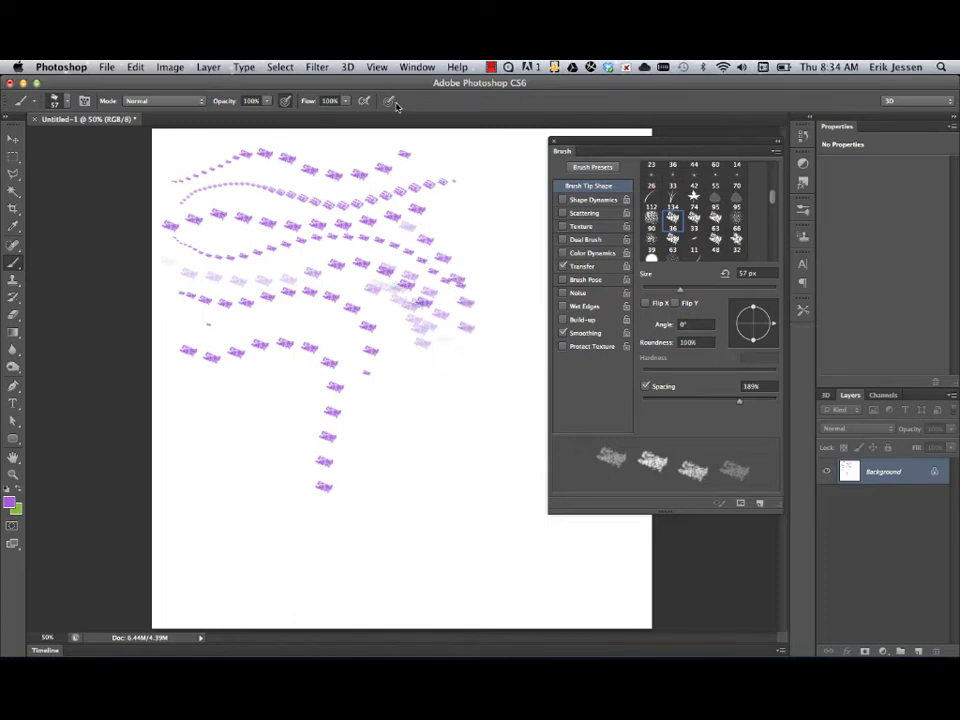
Step: Enable pen pressure for size alongside opacity and paint a long curved stroke down the canvas beside the existing strokes
{"action": "left_click", "coordinate": [562, 199]}
{"action": "mouse_move", "coordinate": [518, 150]}
{"action": "left_mouse_down"}
{"action": "mouse_move", "coordinate": [502, 234]}
{"action": "mouse_move", "coordinate": [514, 373]}
{"action": "mouse_move", "coordinate": [451, 474]}
{"action": "left_mouse_up"}
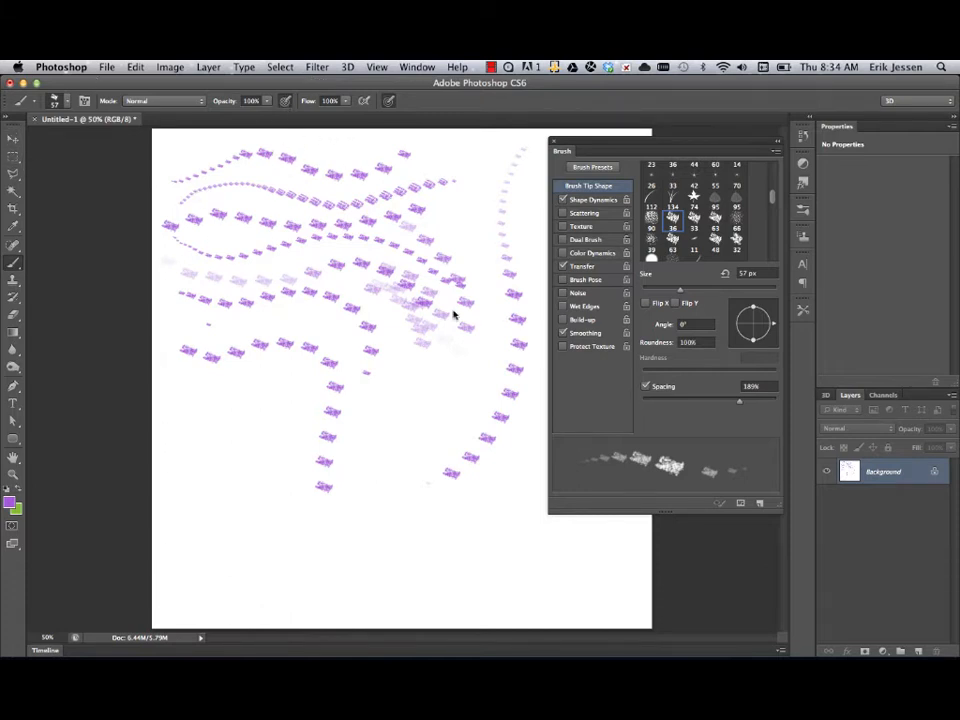
Step: Add a new layer above the Background and fill it with white to cover the painted strokes
{"action": "left_click", "coordinate": [918, 651]}
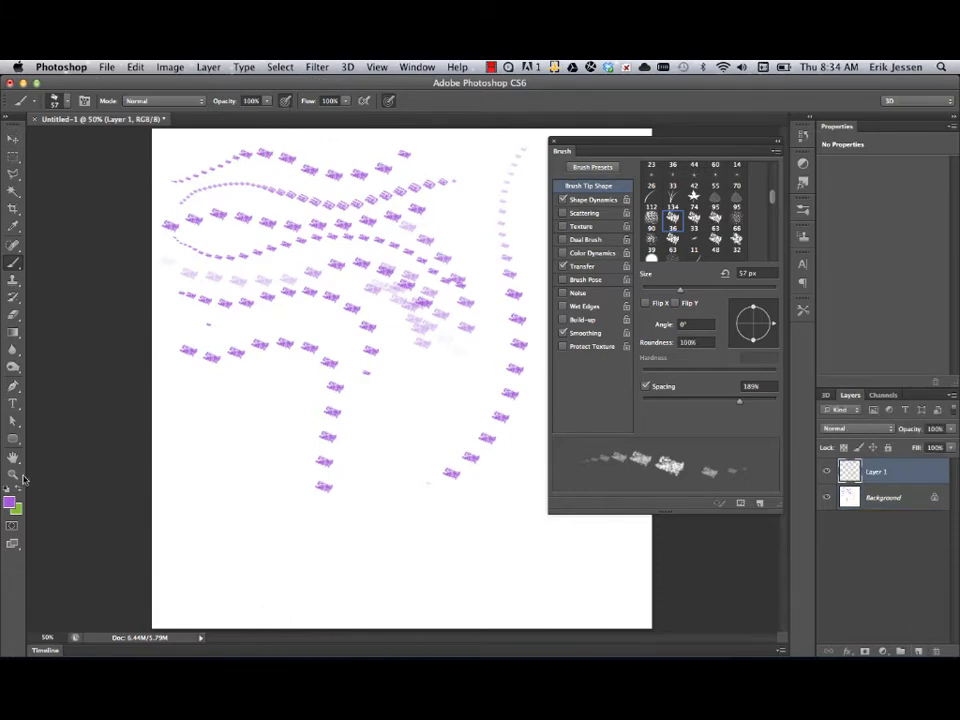
{"action": "key", "text": "d"}
{"action": "key", "text": "x"}
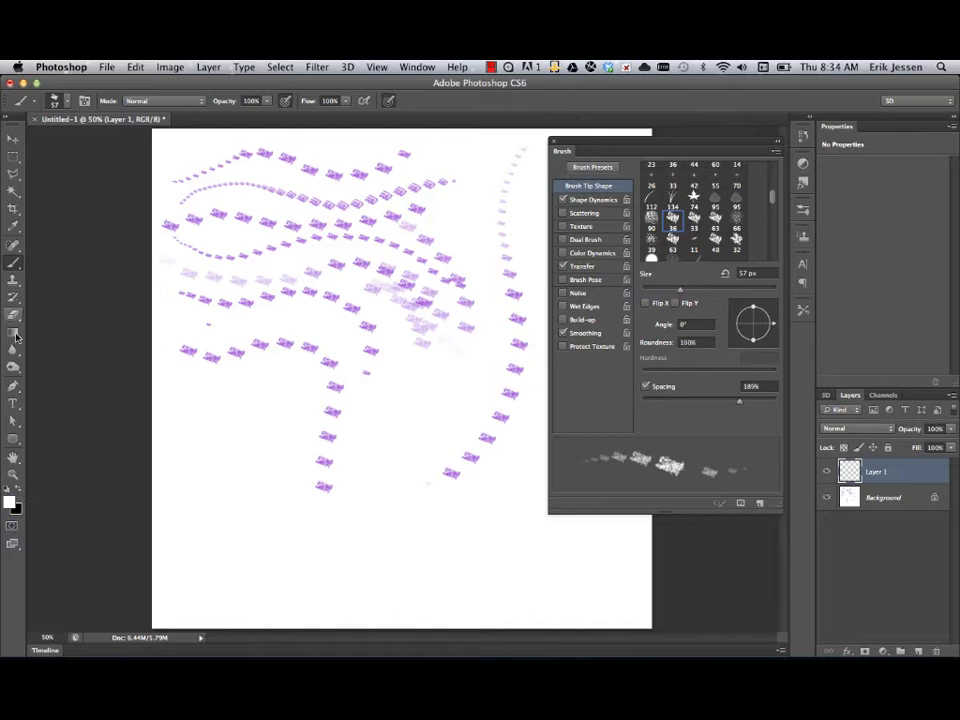
{"action": "left_click_drag", "start_coordinate": [14, 331], "coordinate": [105, 341]}
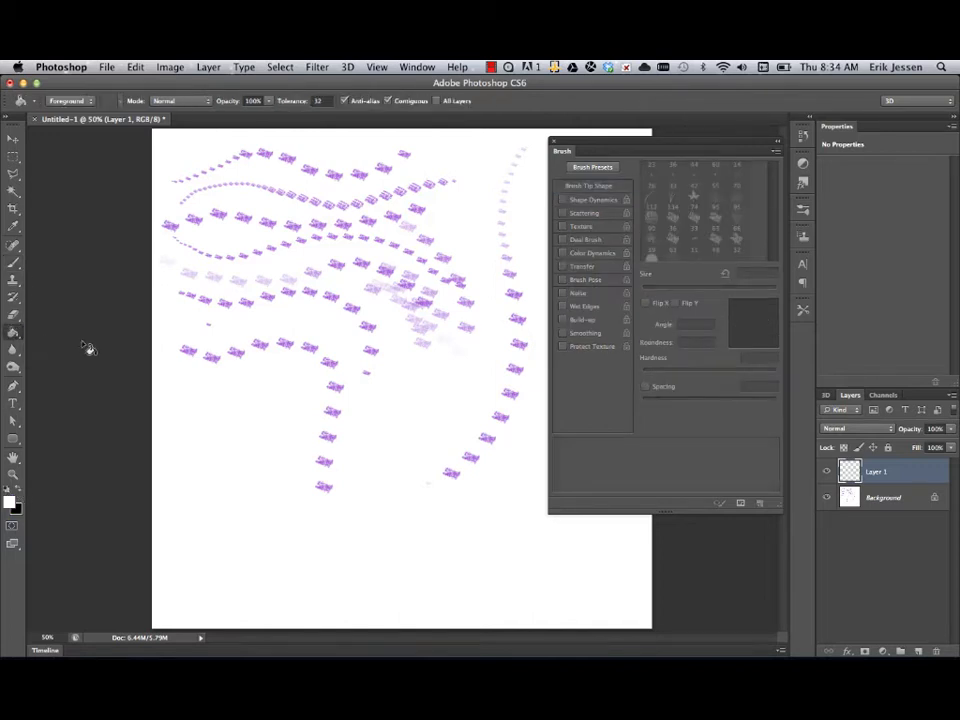
{"action": "left_click", "coordinate": [163, 393]}
{"action": "key", "text": "v"}
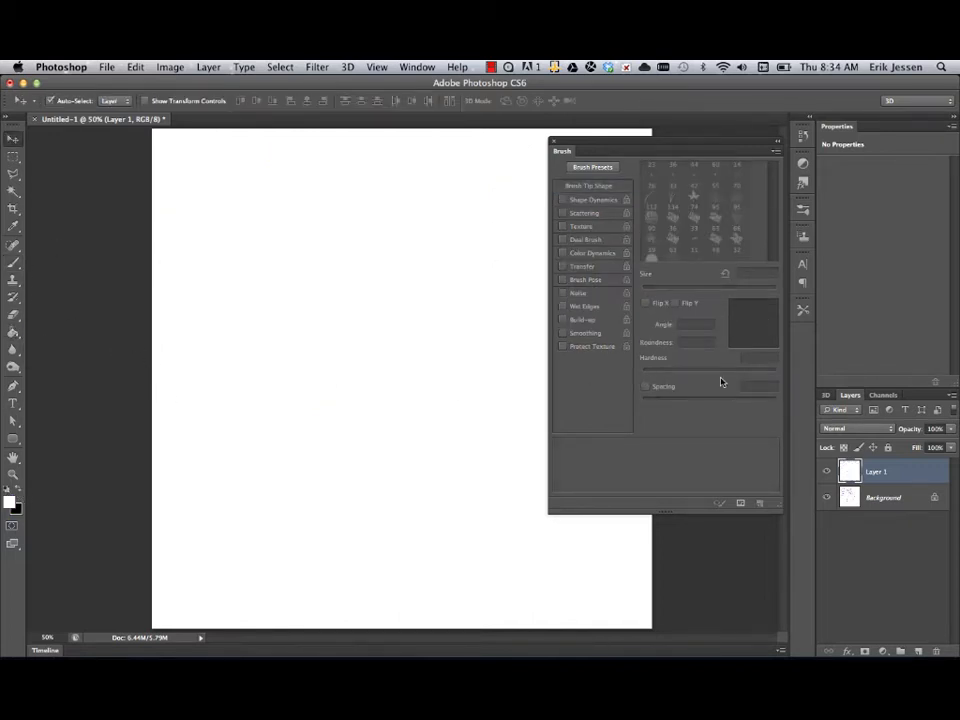
Step: Add another empty layer on top, return to the Brush tool, and turn off pen pressure for opacity and size
{"action": "left_click", "coordinate": [918, 651]}
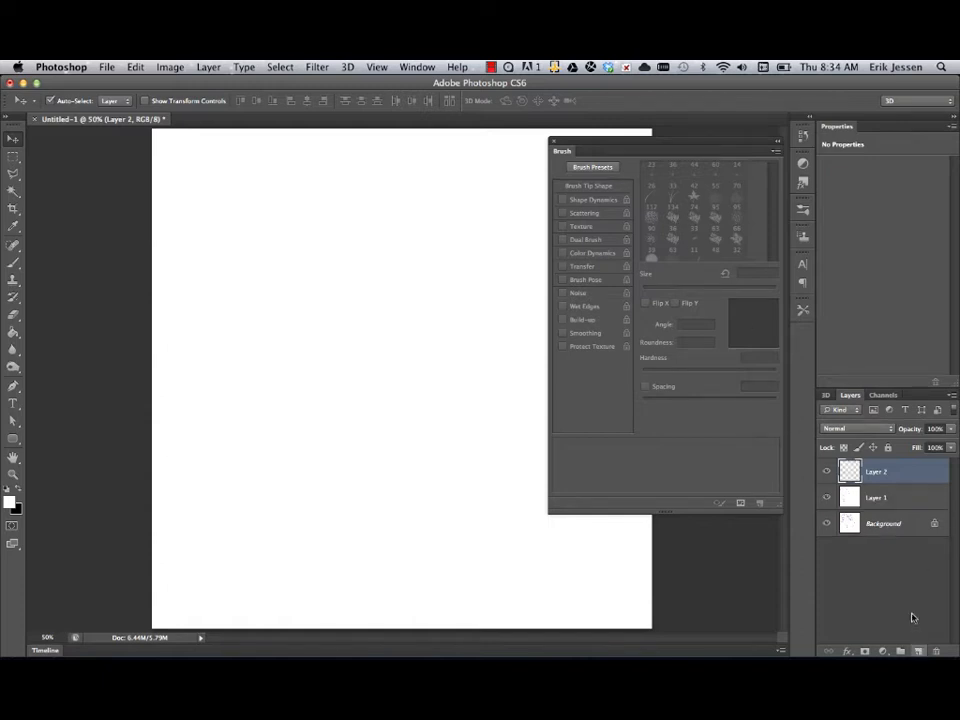
{"action": "key", "text": "b"}
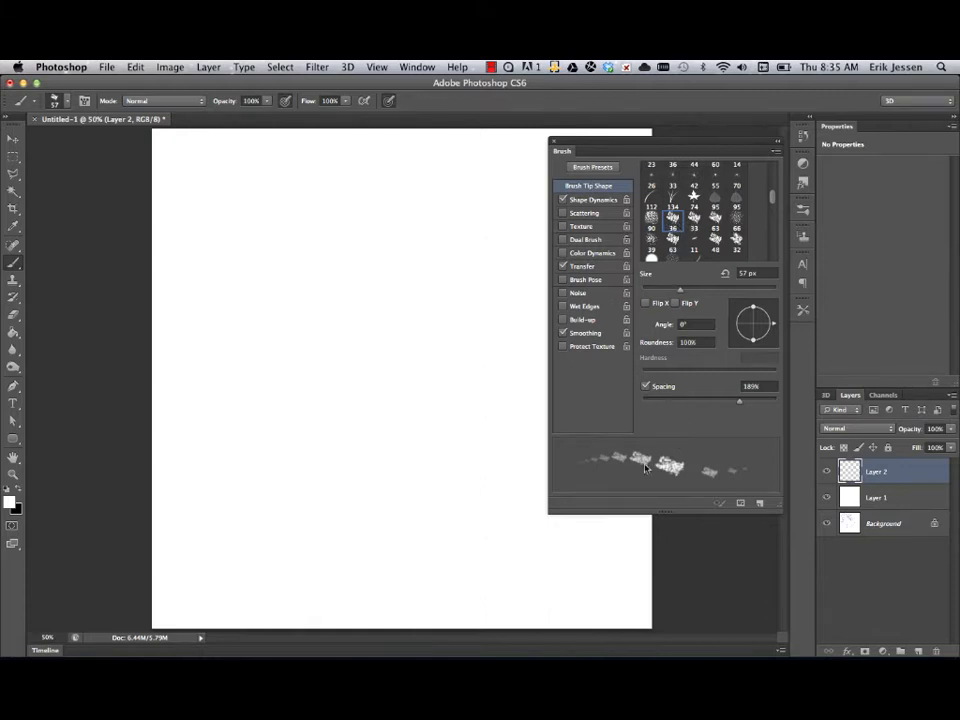
{"action": "left_click", "coordinate": [286, 103]}
{"action": "left_click", "coordinate": [391, 103]}
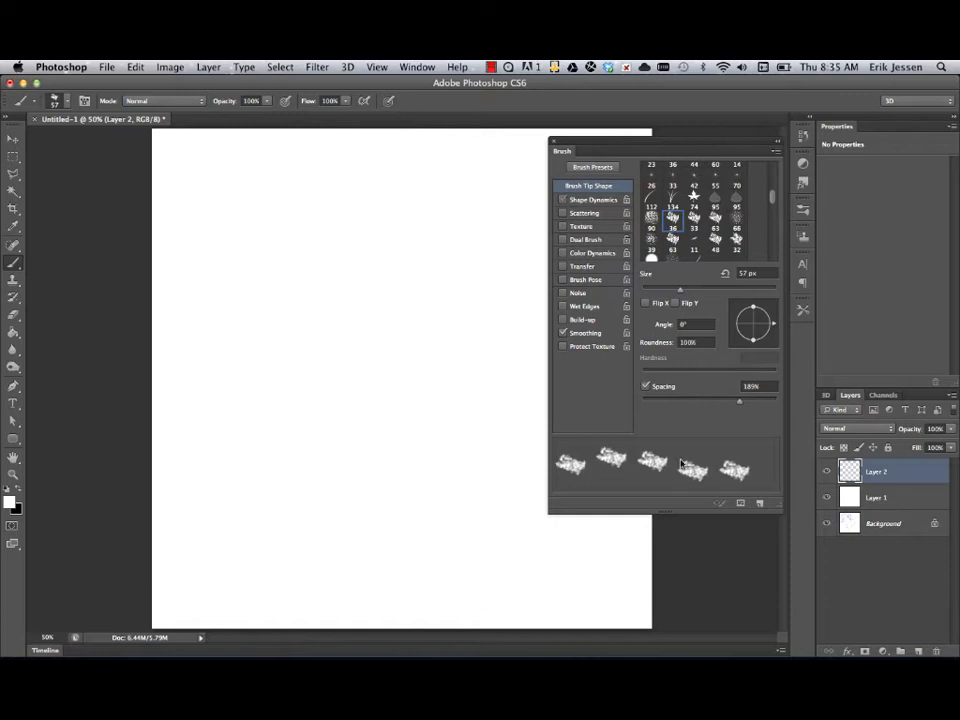
Step: Enable Shape Dynamics with Size Jitter control set to Off and Angle Jitter control set to Direction
{"action": "left_click", "coordinate": [562, 200]}
{"action": "left_click", "coordinate": [580, 201]}
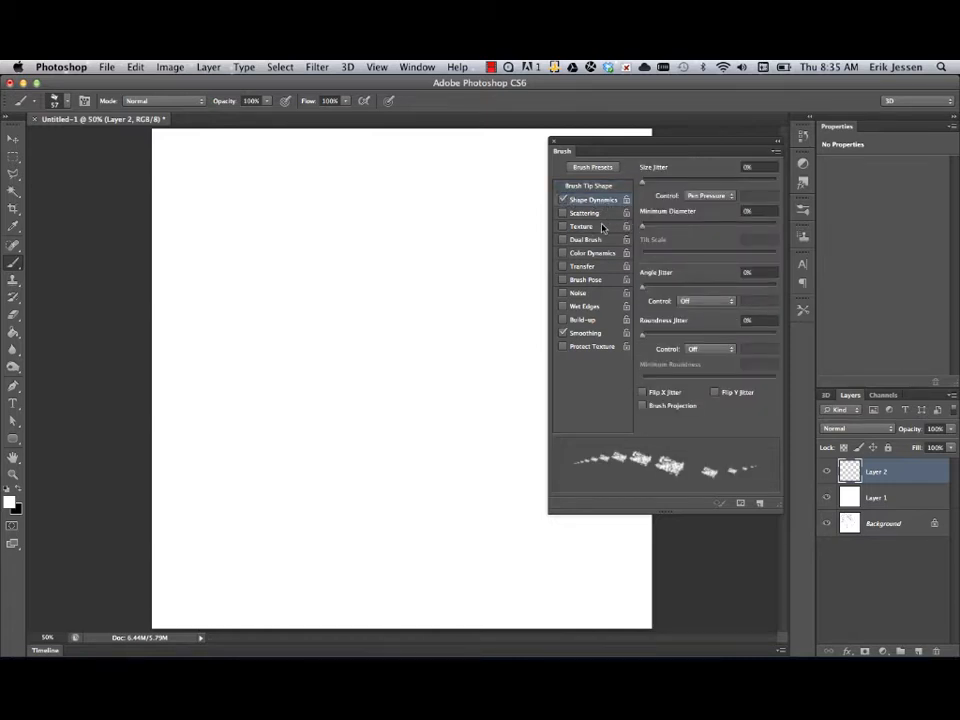
{"action": "left_click", "coordinate": [718, 197]}
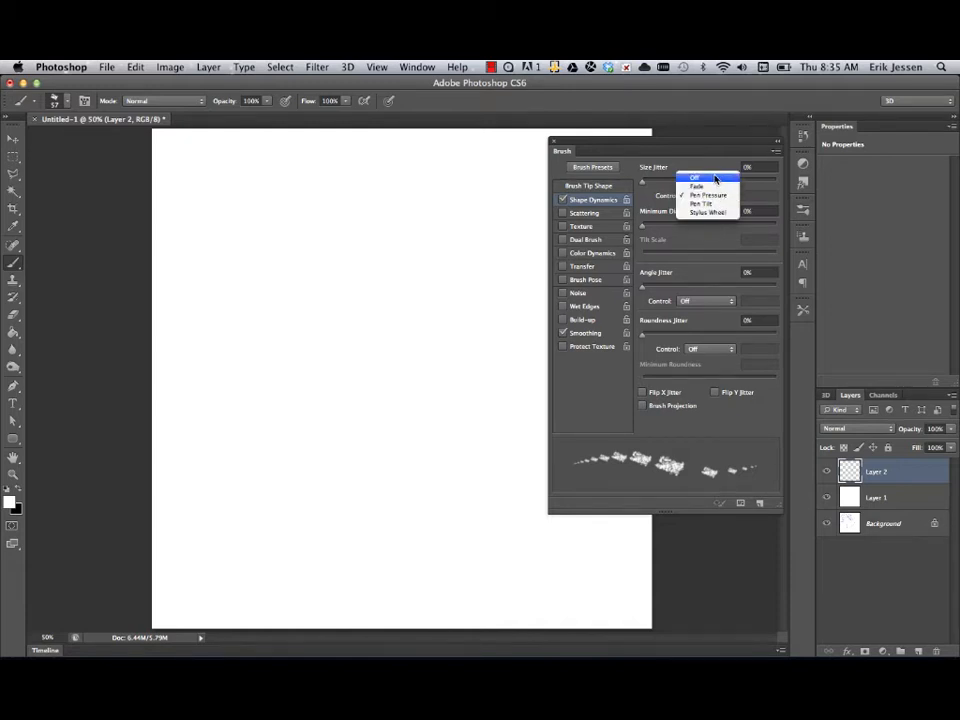
{"action": "left_click", "coordinate": [713, 178]}
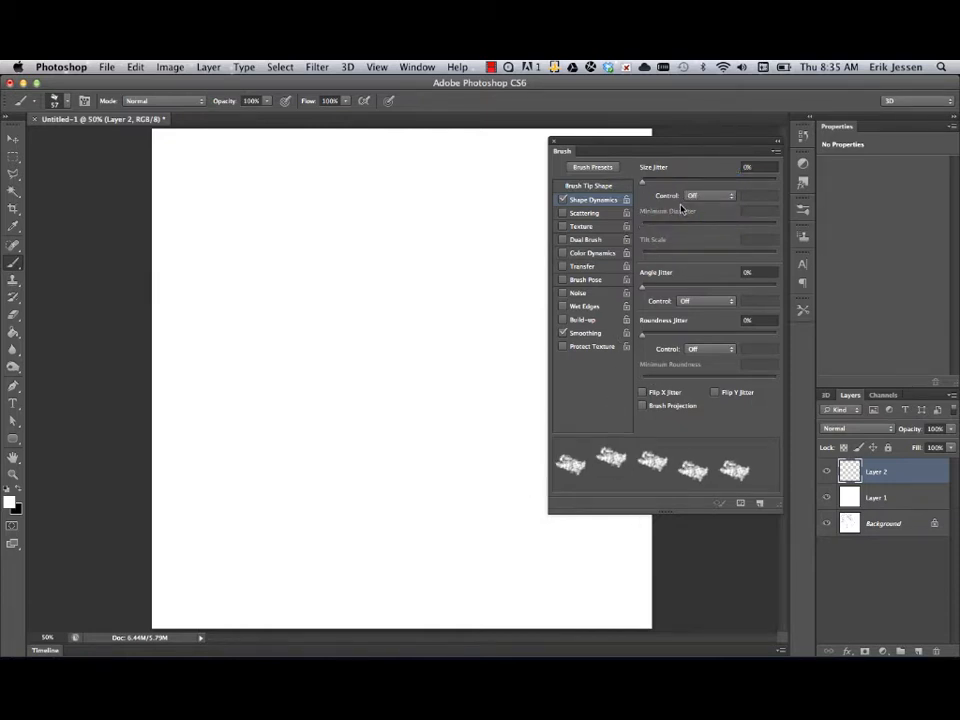
{"action": "left_click", "coordinate": [706, 301]}
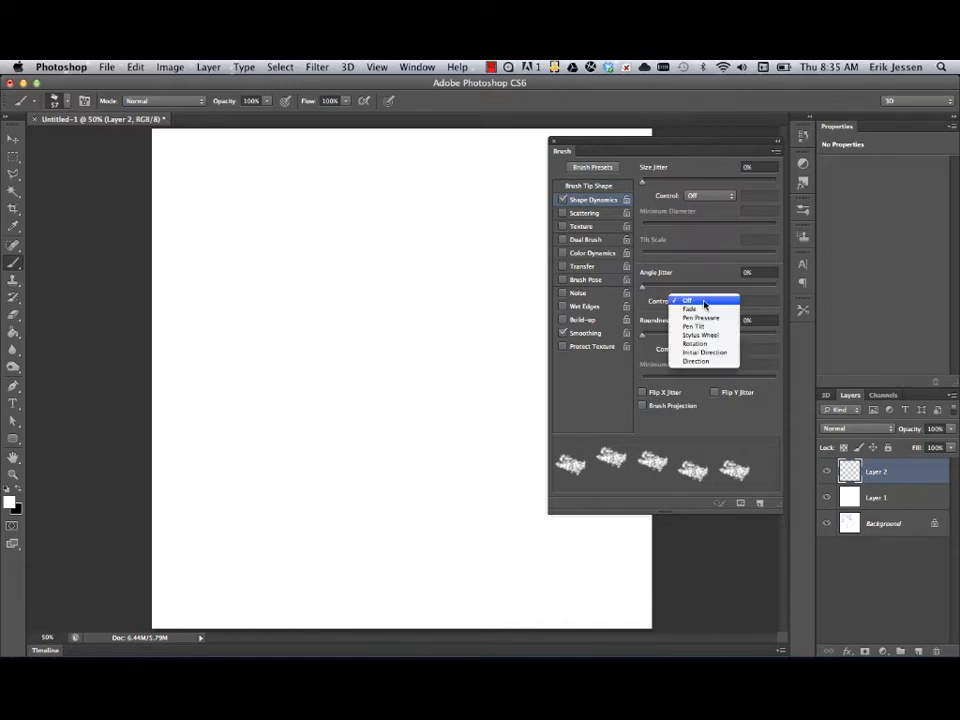
{"action": "left_click", "coordinate": [700, 362]}
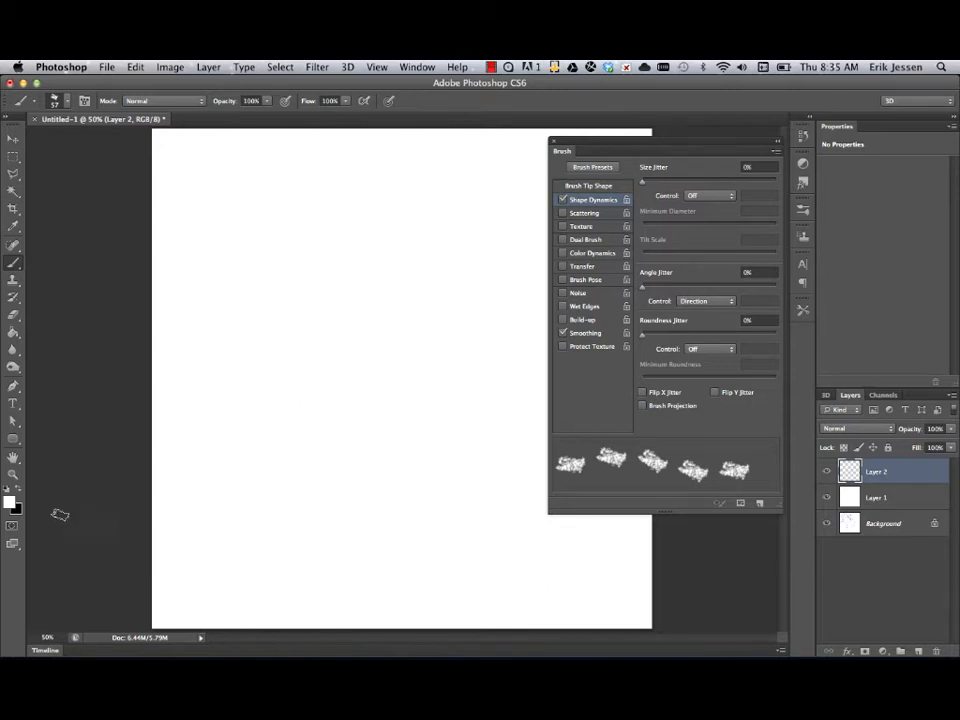
Step: Set the foreground color to dark red and paint two spiral strokes, one outward and one inward, on the top layer
{"action": "left_click", "coordinate": [11, 504]}
{"action": "left_click_drag", "start_coordinate": [332, 364], "coordinate": [341, 373]}
{"action": "left_click", "coordinate": [489, 288]}
{"action": "key", "text": "b"}
{"action": "mouse_move", "coordinate": [425, 272]}
{"action": "left_mouse_down"}
{"action": "mouse_move", "coordinate": [429, 248]}
{"action": "mouse_move", "coordinate": [375, 197]}
{"action": "mouse_move", "coordinate": [294, 270]}
{"action": "mouse_move", "coordinate": [360, 377]}
{"action": "mouse_move", "coordinate": [463, 332]}
{"action": "mouse_move", "coordinate": [437, 163]}
{"action": "mouse_move", "coordinate": [257, 231]}
{"action": "mouse_move", "coordinate": [312, 419]}
{"action": "mouse_move", "coordinate": [450, 412]}
{"action": "mouse_move", "coordinate": [520, 240]}
{"action": "left_mouse_up"}
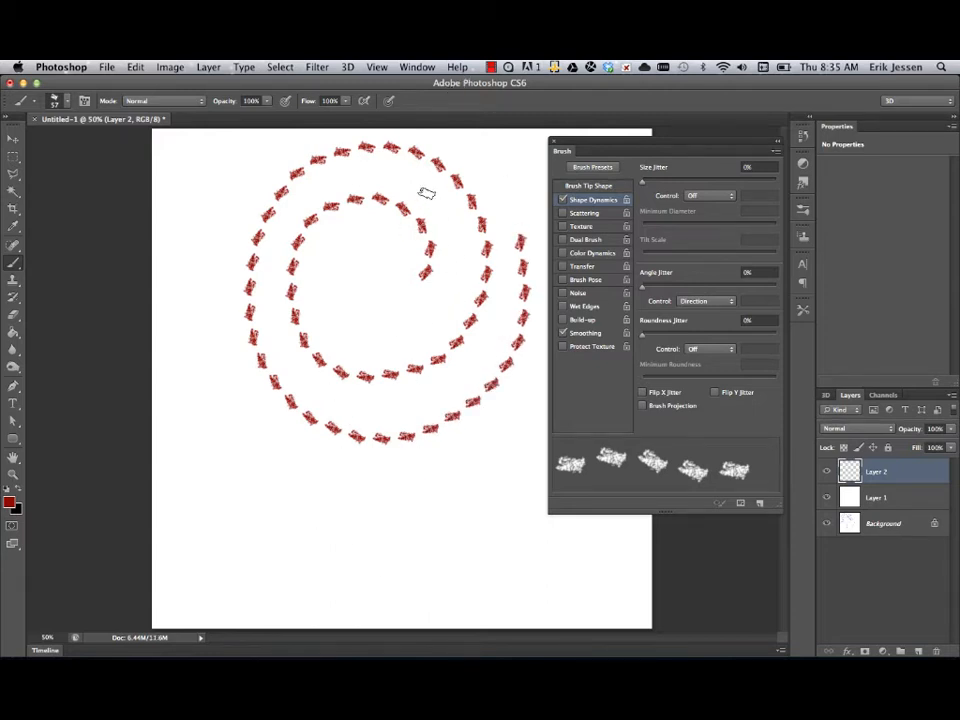
{"action": "mouse_move", "coordinate": [426, 193]}
{"action": "left_mouse_down"}
{"action": "mouse_move", "coordinate": [449, 279]}
{"action": "mouse_move", "coordinate": [434, 313]}
{"action": "mouse_move", "coordinate": [397, 340]}
{"action": "mouse_move", "coordinate": [360, 345]}
{"action": "mouse_move", "coordinate": [319, 318]}
{"action": "mouse_move", "coordinate": [309, 279]}
{"action": "mouse_move", "coordinate": [336, 228]}
{"action": "mouse_move", "coordinate": [374, 224]}
{"action": "mouse_move", "coordinate": [399, 258]}
{"action": "mouse_move", "coordinate": [398, 298]}
{"action": "mouse_move", "coordinate": [365, 325]}
{"action": "mouse_move", "coordinate": [332, 308]}
{"action": "mouse_move", "coordinate": [326, 268]}
{"action": "mouse_move", "coordinate": [349, 241]}
{"action": "mouse_move", "coordinate": [374, 270]}
{"action": "mouse_move", "coordinate": [370, 300]}
{"action": "mouse_move", "coordinate": [347, 298]}
{"action": "mouse_move", "coordinate": [347, 268]}
{"action": "mouse_move", "coordinate": [360, 267]}
{"action": "mouse_move", "coordinate": [359, 298]}
{"action": "left_mouse_up"}
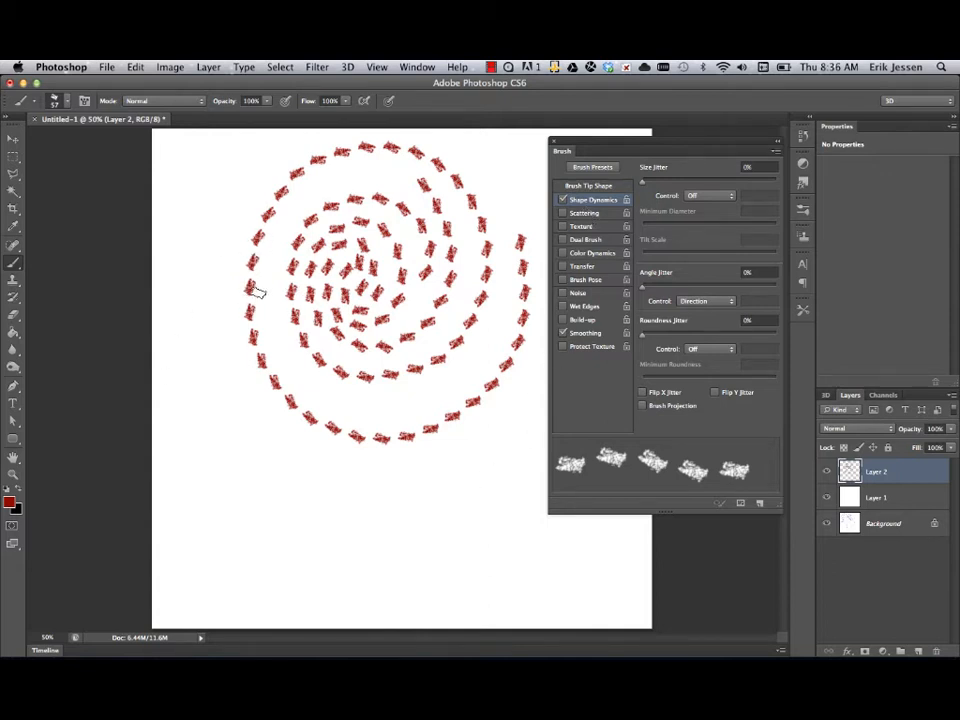
Step: Set the brush tip angle to 112° and spacing to 110%, and paint a long looping arc beside the spirals
{"action": "left_click", "coordinate": [589, 186]}
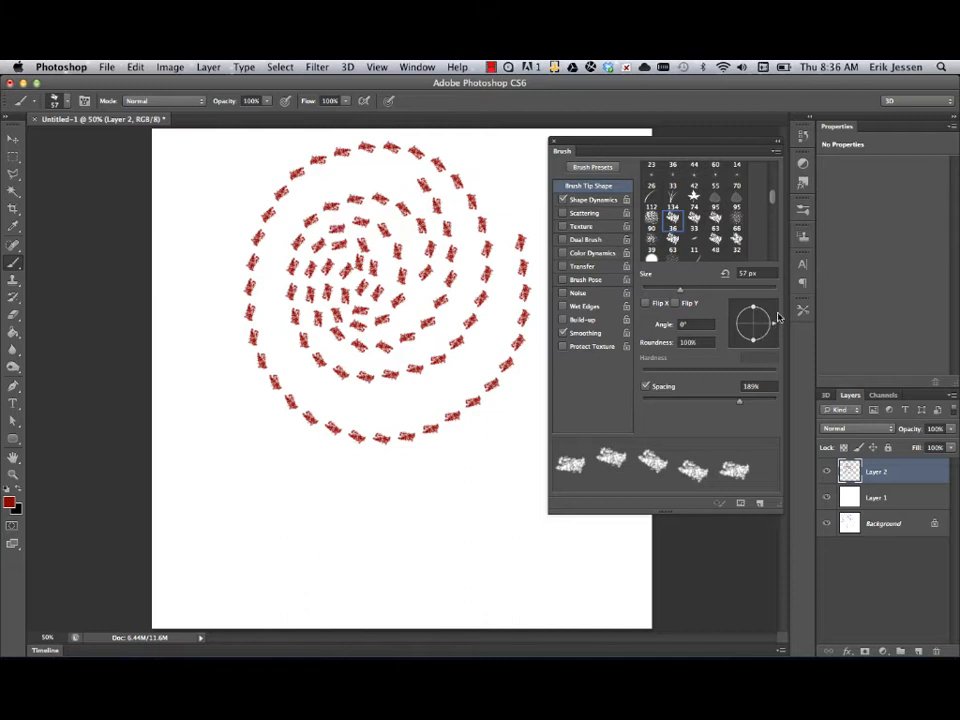
{"action": "mouse_move", "coordinate": [778, 317]}
{"action": "left_mouse_down"}
{"action": "mouse_move", "coordinate": [761, 303]}
{"action": "mouse_move", "coordinate": [738, 310]}
{"action": "mouse_move", "coordinate": [743, 299]}
{"action": "left_mouse_up"}
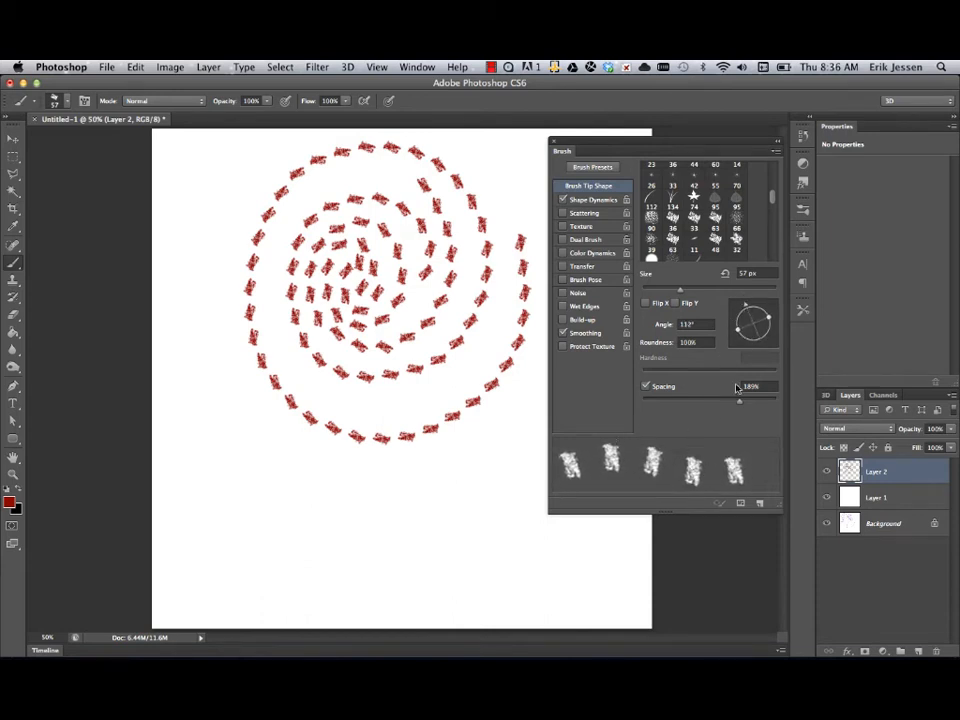
{"action": "mouse_move", "coordinate": [737, 400]}
{"action": "left_mouse_down"}
{"action": "mouse_move", "coordinate": [707, 398]}
{"action": "mouse_move", "coordinate": [715, 401]}
{"action": "left_mouse_up"}
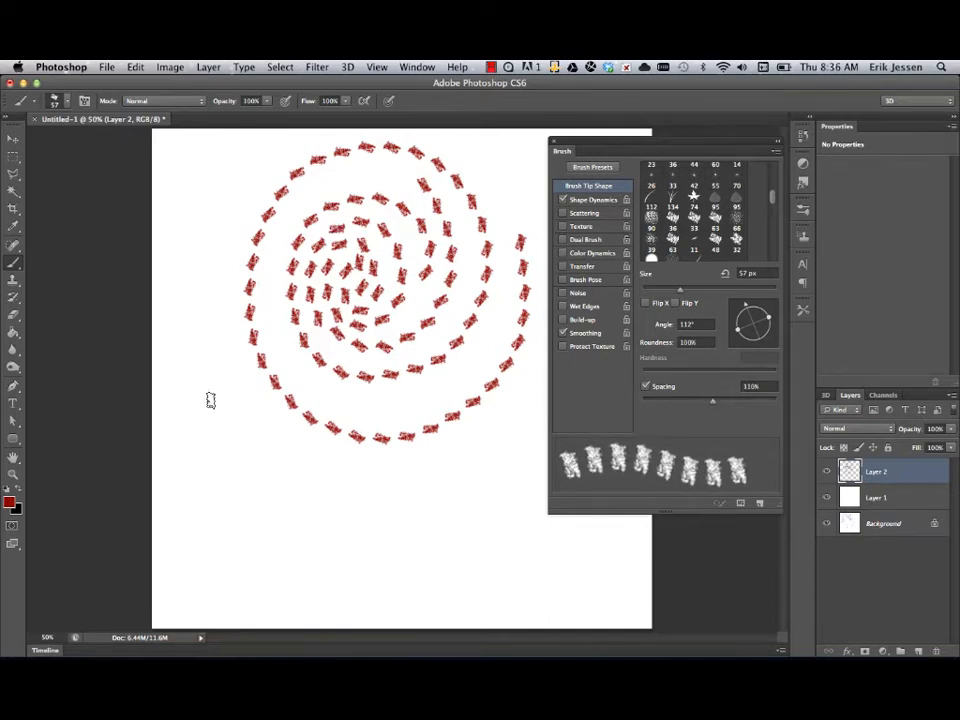
{"action": "mouse_move", "coordinate": [289, 152]}
{"action": "left_mouse_down"}
{"action": "mouse_move", "coordinate": [243, 190]}
{"action": "mouse_move", "coordinate": [214, 236]}
{"action": "mouse_move", "coordinate": [195, 307]}
{"action": "mouse_move", "coordinate": [201, 381]}
{"action": "mouse_move", "coordinate": [237, 468]}
{"action": "mouse_move", "coordinate": [289, 518]}
{"action": "mouse_move", "coordinate": [357, 550]}
{"action": "mouse_move", "coordinate": [382, 543]}
{"action": "mouse_move", "coordinate": [311, 485]}
{"action": "mouse_move", "coordinate": [240, 391]}
{"action": "mouse_move", "coordinate": [227, 327]}
{"action": "mouse_move", "coordinate": [232, 283]}
{"action": "mouse_move", "coordinate": [248, 226]}
{"action": "mouse_move", "coordinate": [301, 163]}
{"action": "left_mouse_up"}
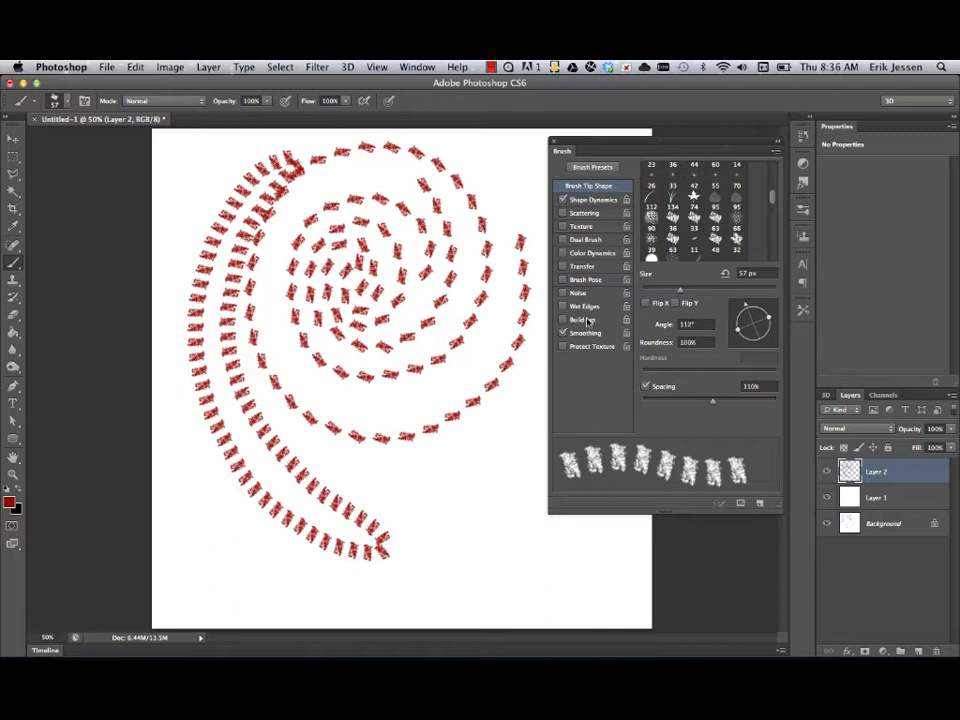
Step: Select the entire canvas and delete all the red strokes from Layer 2
{"action": "key", "text": "super+a"}
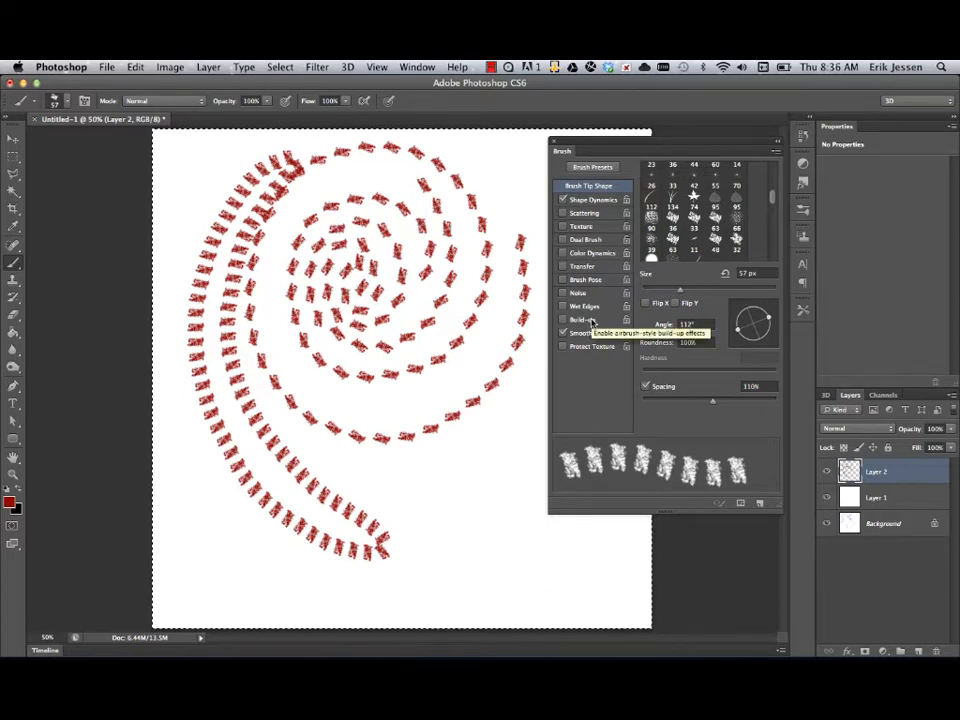
{"action": "key", "text": "BackSpace"}
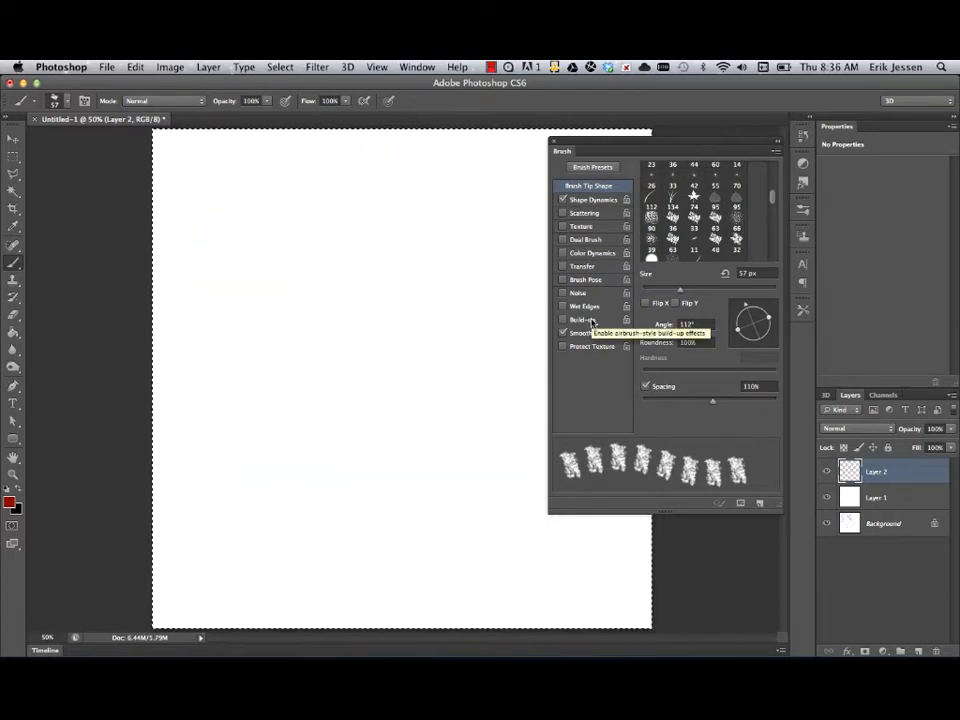
Step: Deselect the canvas and paint a red flower on Layer 2: an inward spiral, surrounding looped petals and a curved stem
{"action": "key", "text": "super+d"}
{"action": "mouse_move", "coordinate": [208, 214]}
{"action": "left_mouse_down"}
{"action": "mouse_move", "coordinate": [329, 178]}
{"action": "mouse_move", "coordinate": [407, 222]}
{"action": "mouse_move", "coordinate": [388, 302]}
{"action": "mouse_move", "coordinate": [271, 321]}
{"action": "mouse_move", "coordinate": [241, 262]}
{"action": "mouse_move", "coordinate": [309, 210]}
{"action": "mouse_move", "coordinate": [370, 233]}
{"action": "mouse_move", "coordinate": [345, 292]}
{"action": "mouse_move", "coordinate": [293, 296]}
{"action": "mouse_move", "coordinate": [290, 252]}
{"action": "mouse_move", "coordinate": [331, 236]}
{"action": "mouse_move", "coordinate": [305, 268]}
{"action": "left_mouse_up"}
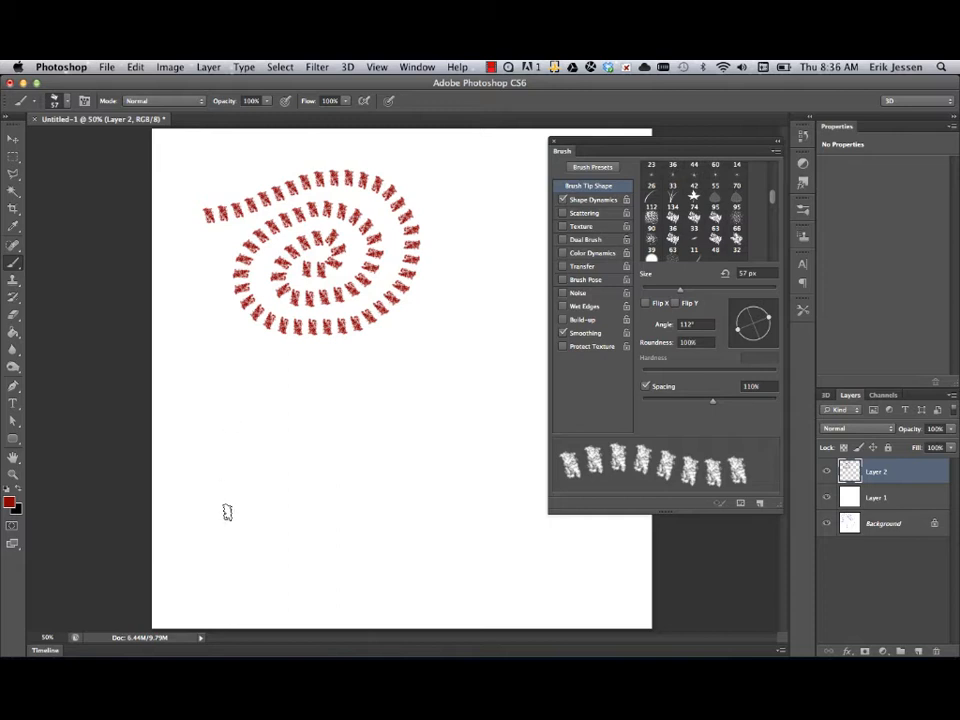
{"action": "mouse_move", "coordinate": [262, 321]}
{"action": "left_mouse_down"}
{"action": "mouse_move", "coordinate": [209, 410]}
{"action": "mouse_move", "coordinate": [242, 441]}
{"action": "mouse_move", "coordinate": [265, 383]}
{"action": "mouse_move", "coordinate": [262, 351]}
{"action": "mouse_move", "coordinate": [275, 338]}
{"action": "mouse_move", "coordinate": [287, 342]}
{"action": "mouse_move", "coordinate": [300, 470]}
{"action": "mouse_move", "coordinate": [352, 497]}
{"action": "mouse_move", "coordinate": [352, 413]}
{"action": "mouse_move", "coordinate": [325, 369]}
{"action": "mouse_move", "coordinate": [331, 347]}
{"action": "mouse_move", "coordinate": [349, 348]}
{"action": "mouse_move", "coordinate": [376, 383]}
{"action": "mouse_move", "coordinate": [431, 419]}
{"action": "mouse_move", "coordinate": [431, 367]}
{"action": "mouse_move", "coordinate": [395, 344]}
{"action": "mouse_move", "coordinate": [405, 314]}
{"action": "mouse_move", "coordinate": [455, 350]}
{"action": "mouse_move", "coordinate": [508, 355]}
{"action": "mouse_move", "coordinate": [485, 295]}
{"action": "mouse_move", "coordinate": [445, 270]}
{"action": "mouse_move", "coordinate": [448, 233]}
{"action": "mouse_move", "coordinate": [512, 243]}
{"action": "mouse_move", "coordinate": [480, 191]}
{"action": "mouse_move", "coordinate": [432, 195]}
{"action": "mouse_move", "coordinate": [172, 357]}
{"action": "mouse_move", "coordinate": [155, 316]}
{"action": "mouse_move", "coordinate": [198, 293]}
{"action": "mouse_move", "coordinate": [164, 225]}
{"action": "mouse_move", "coordinate": [176, 215]}
{"action": "mouse_move", "coordinate": [195, 220]}
{"action": "mouse_move", "coordinate": [207, 152]}
{"action": "mouse_move", "coordinate": [230, 175]}
{"action": "mouse_move", "coordinate": [265, 177]}
{"action": "mouse_move", "coordinate": [270, 131]}
{"action": "mouse_move", "coordinate": [315, 168]}
{"action": "mouse_move", "coordinate": [355, 147]}
{"action": "mouse_move", "coordinate": [328, 156]}
{"action": "mouse_move", "coordinate": [358, 121]}
{"action": "mouse_move", "coordinate": [378, 164]}
{"action": "mouse_move", "coordinate": [415, 190]}
{"action": "left_mouse_up"}
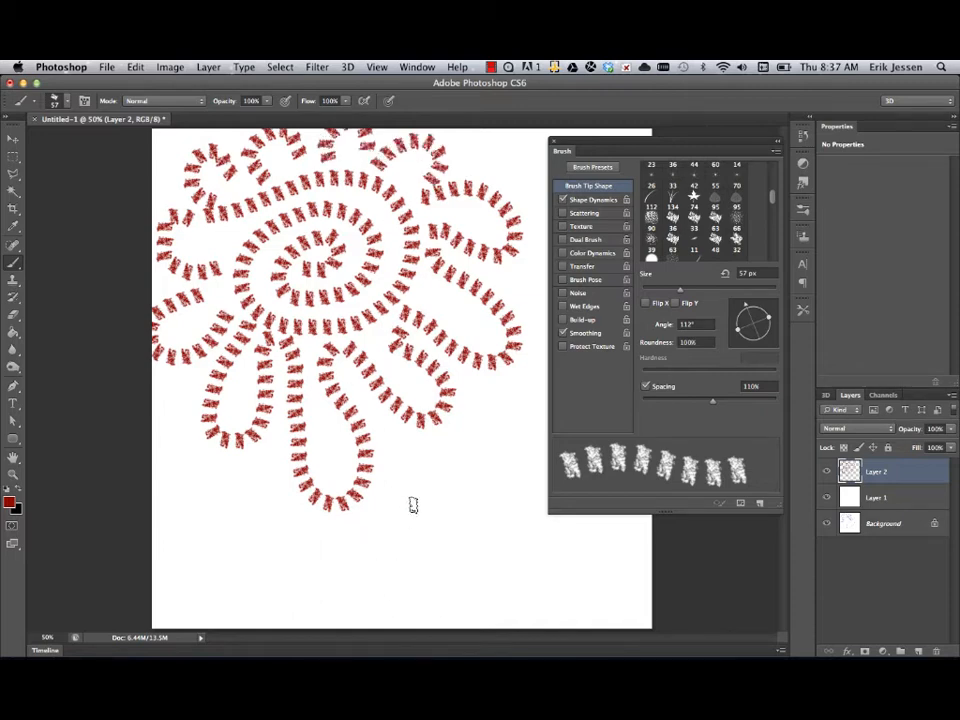
{"action": "mouse_move", "coordinate": [393, 436]}
{"action": "left_mouse_down"}
{"action": "mouse_move", "coordinate": [501, 514]}
{"action": "mouse_move", "coordinate": [485, 648]}
{"action": "left_mouse_up"}
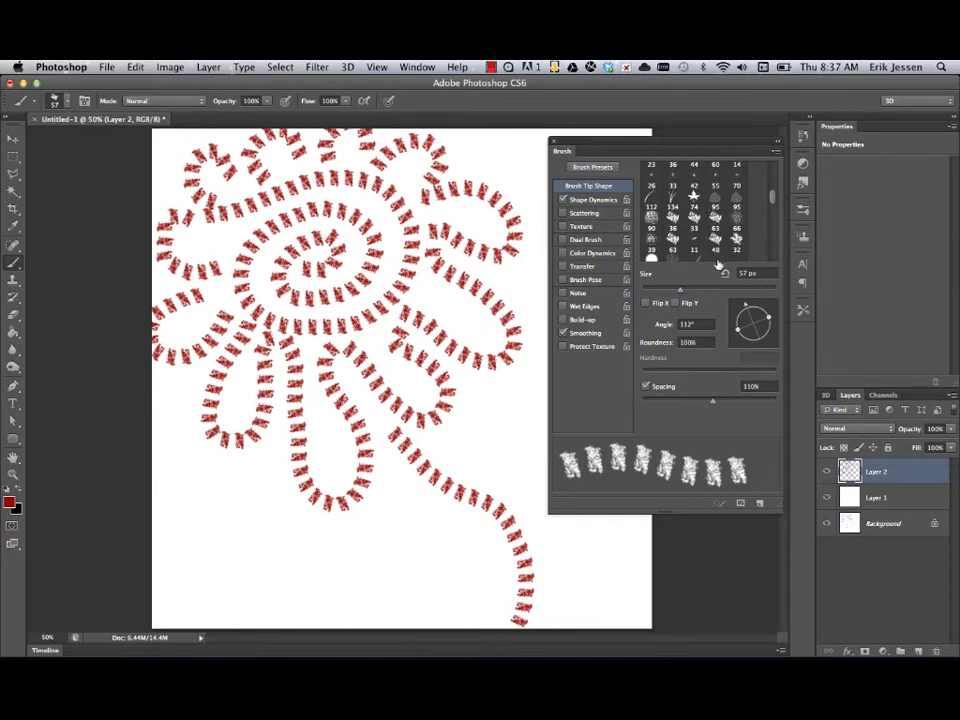
Step: Choose the maple leaf brush tip, set its spacing to 144% and size to 34 px, and paint a short arc beside the stem
{"action": "scroll", "coordinate": [771, 213], "scroll_direction": "down", "scroll_amount": 3}
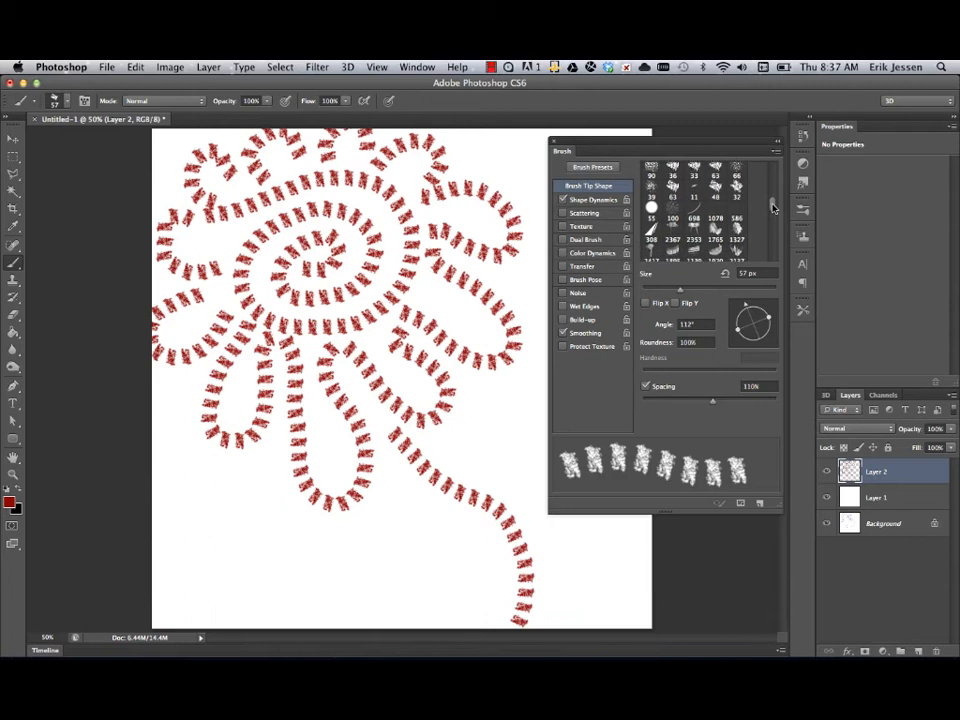
{"action": "left_click_drag", "start_coordinate": [771, 213], "coordinate": [774, 193]}
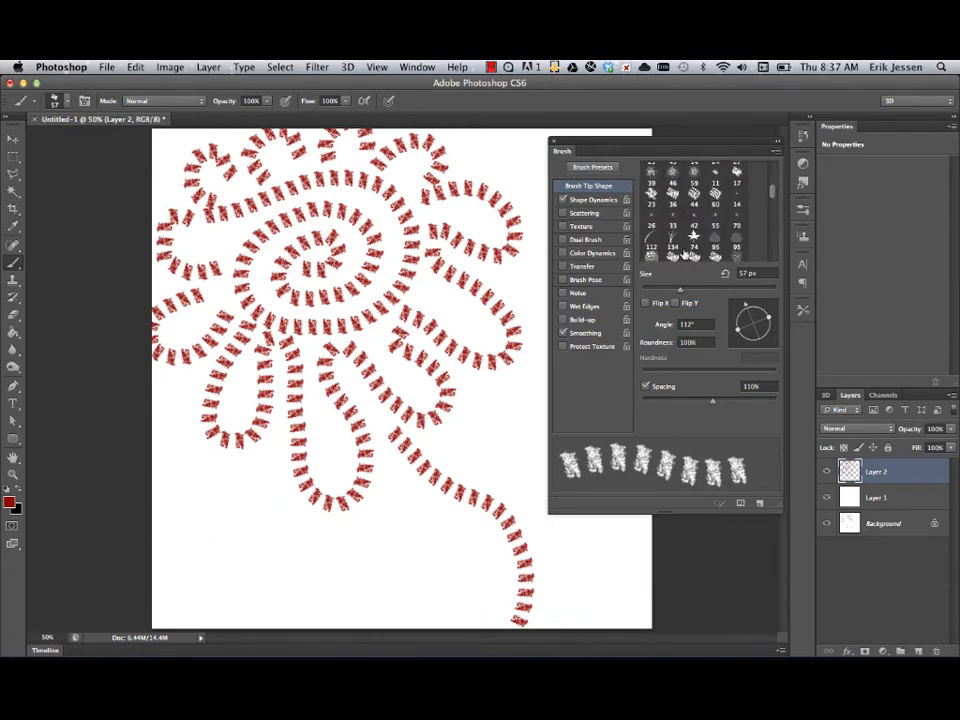
{"action": "left_click", "coordinate": [694, 240]}
{"action": "left_click_drag", "start_coordinate": [659, 399], "coordinate": [725, 398]}
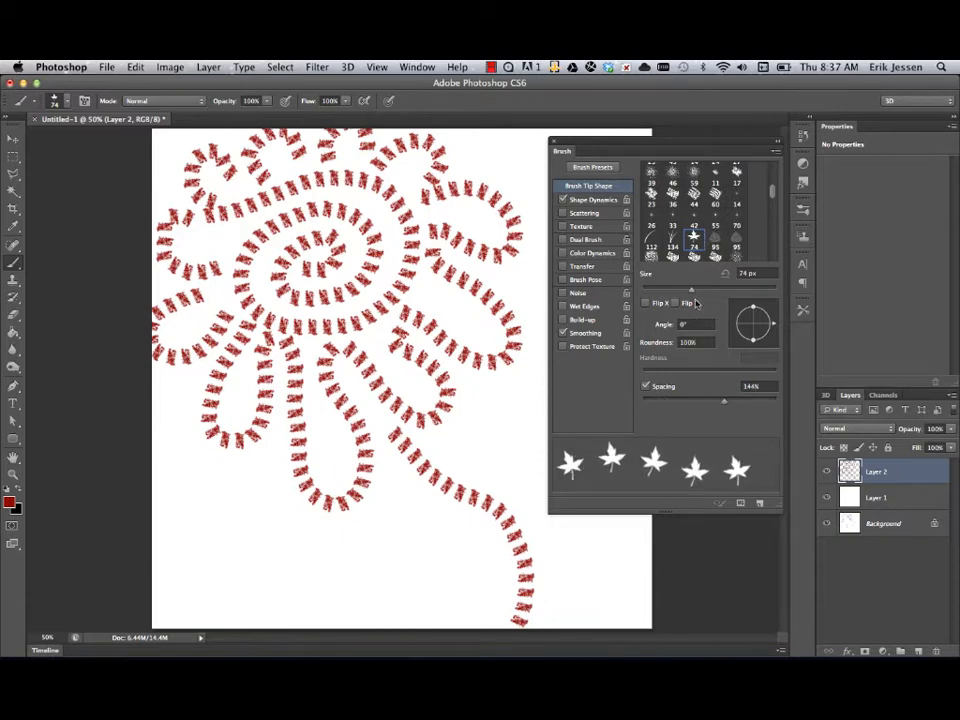
{"action": "left_click_drag", "start_coordinate": [689, 291], "coordinate": [660, 288]}
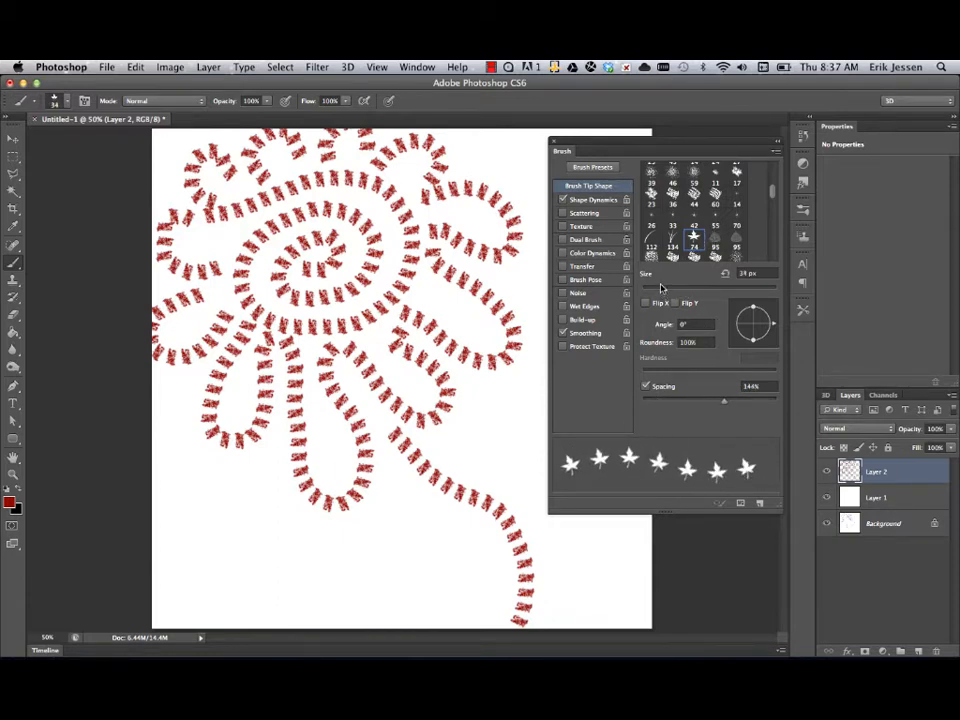
{"action": "mouse_move", "coordinate": [481, 602]}
{"action": "left_mouse_down"}
{"action": "mouse_move", "coordinate": [486, 543]}
{"action": "mouse_move", "coordinate": [442, 514]}
{"action": "mouse_move", "coordinate": [410, 513]}
{"action": "left_mouse_up"}
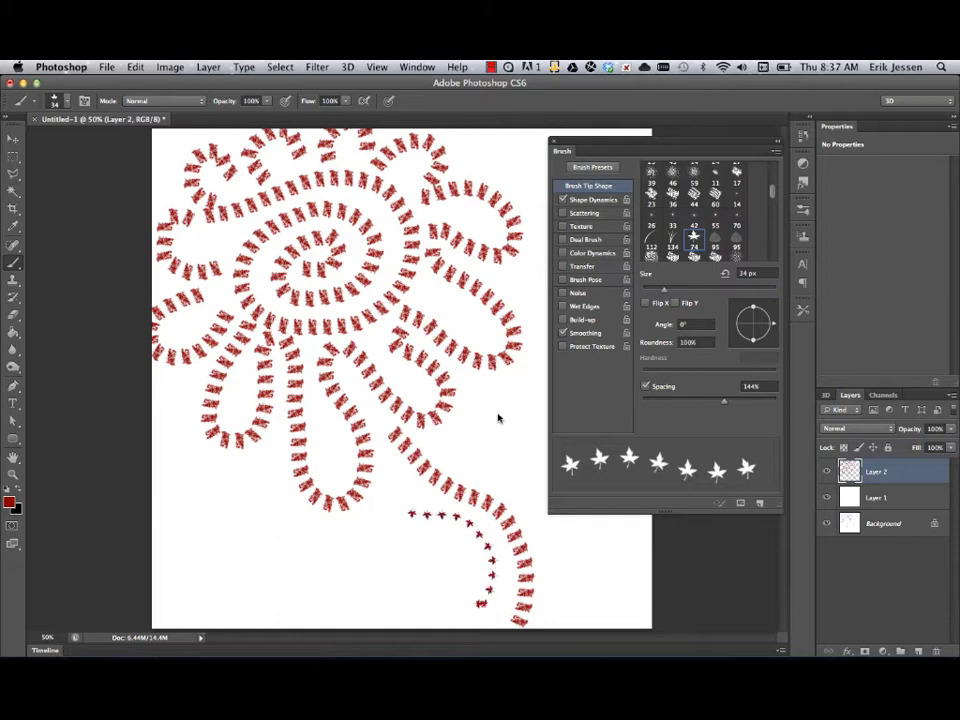
Step: Set the maple leaf brush size to 97 px and paint two leaf trails, one below the petals and one winding up past the flower
{"action": "left_click_drag", "start_coordinate": [664, 289], "coordinate": [706, 290]}
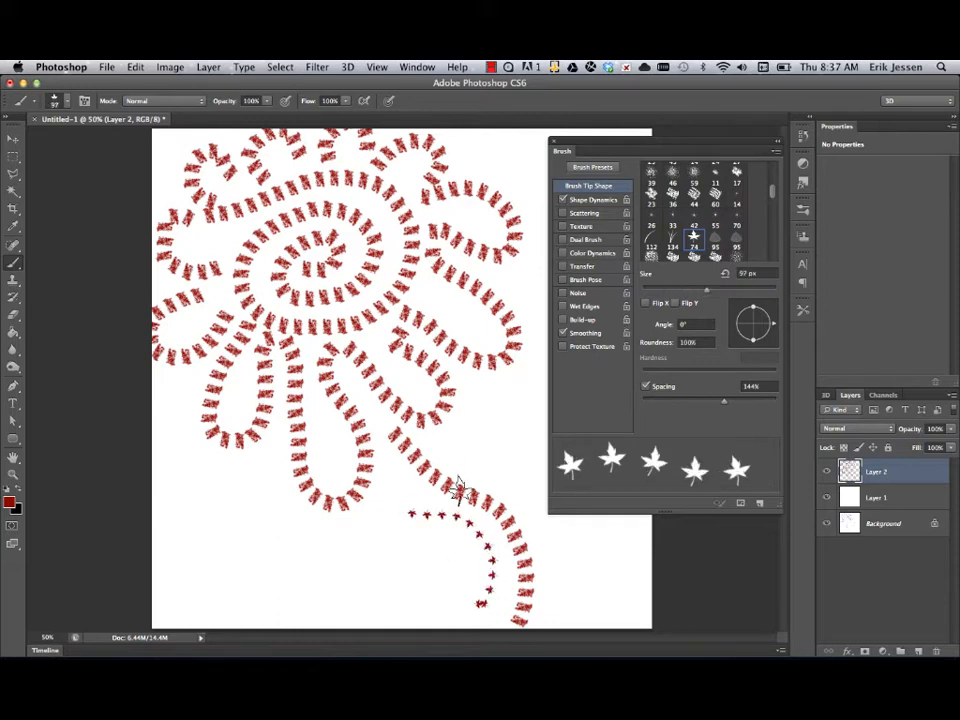
{"action": "mouse_move", "coordinate": [444, 609]}
{"action": "left_mouse_down"}
{"action": "mouse_move", "coordinate": [388, 542]}
{"action": "mouse_move", "coordinate": [289, 560]}
{"action": "mouse_move", "coordinate": [260, 533]}
{"action": "left_mouse_up"}
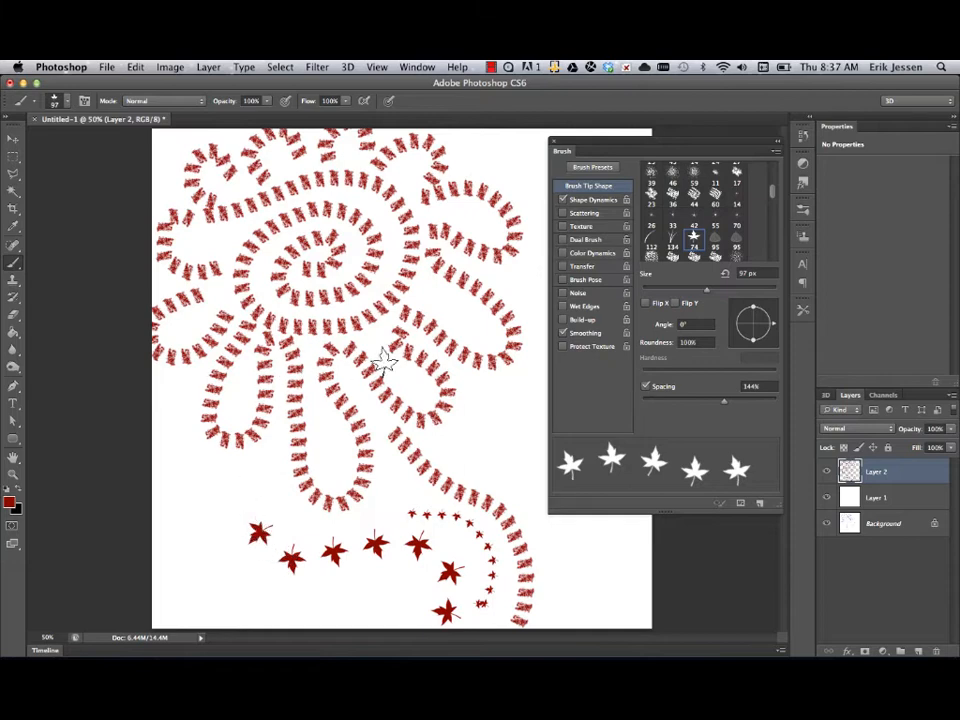
{"action": "mouse_move", "coordinate": [552, 608]}
{"action": "left_mouse_down"}
{"action": "mouse_move", "coordinate": [557, 570]}
{"action": "mouse_move", "coordinate": [520, 504]}
{"action": "mouse_move", "coordinate": [471, 459]}
{"action": "mouse_move", "coordinate": [465, 422]}
{"action": "mouse_move", "coordinate": [513, 403]}
{"action": "mouse_move", "coordinate": [534, 358]}
{"action": "mouse_move", "coordinate": [523, 280]}
{"action": "mouse_move", "coordinate": [541, 244]}
{"action": "mouse_move", "coordinate": [521, 181]}
{"action": "mouse_move", "coordinate": [462, 150]}
{"action": "left_mouse_up"}
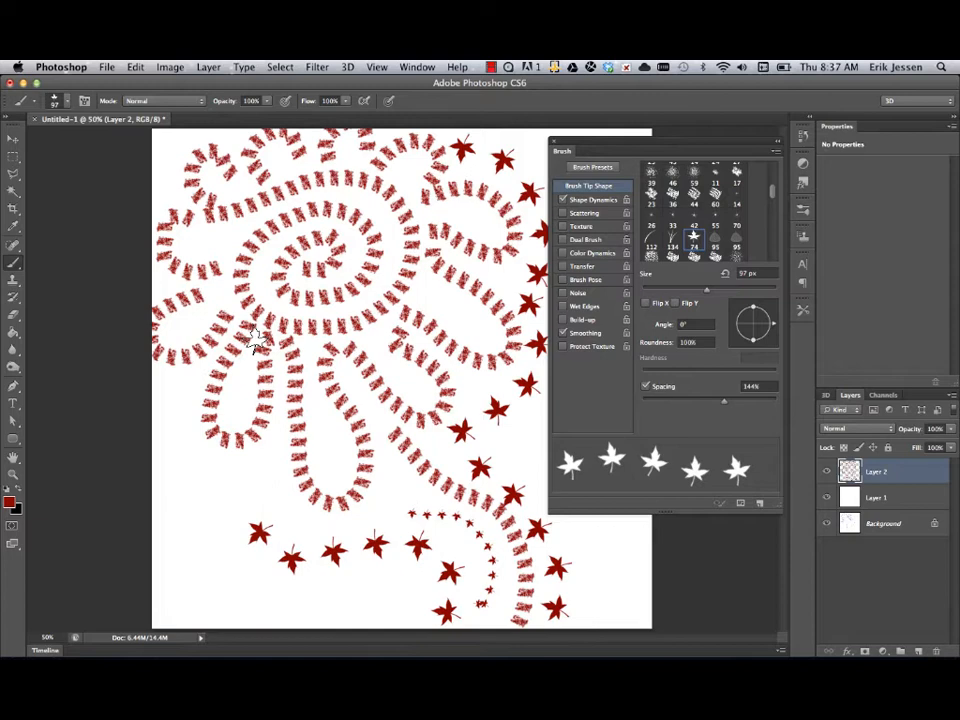
Step: Select the entire canvas, delete the flower and leaf trails from Layer 2, and deselect
{"action": "key", "text": "super+a"}
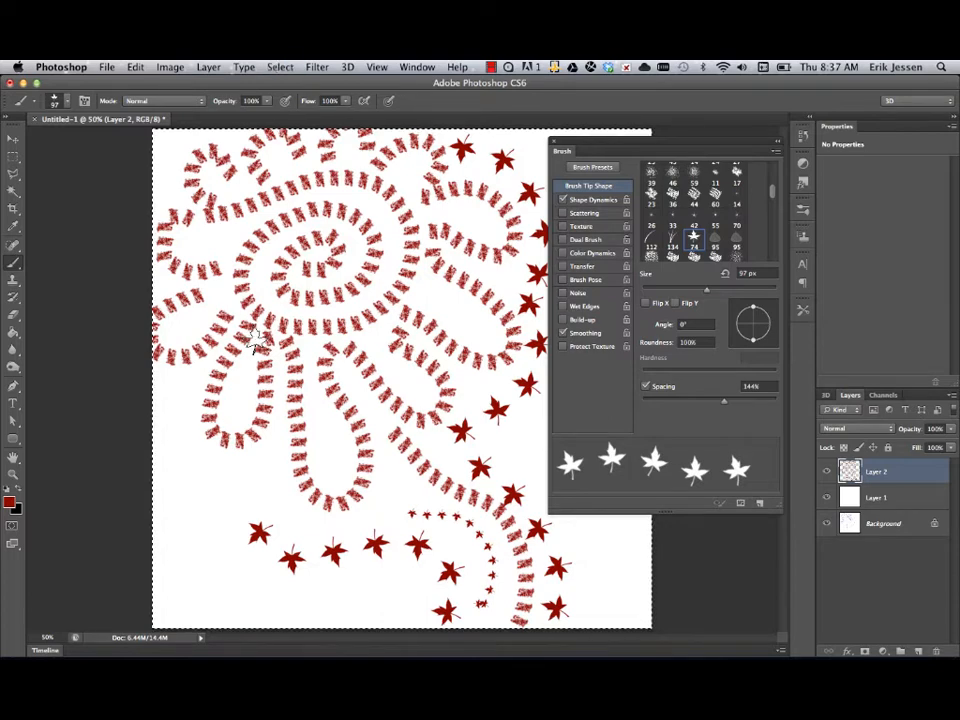
{"action": "key", "text": "BackSpace"}
{"action": "key", "text": "super+d"}
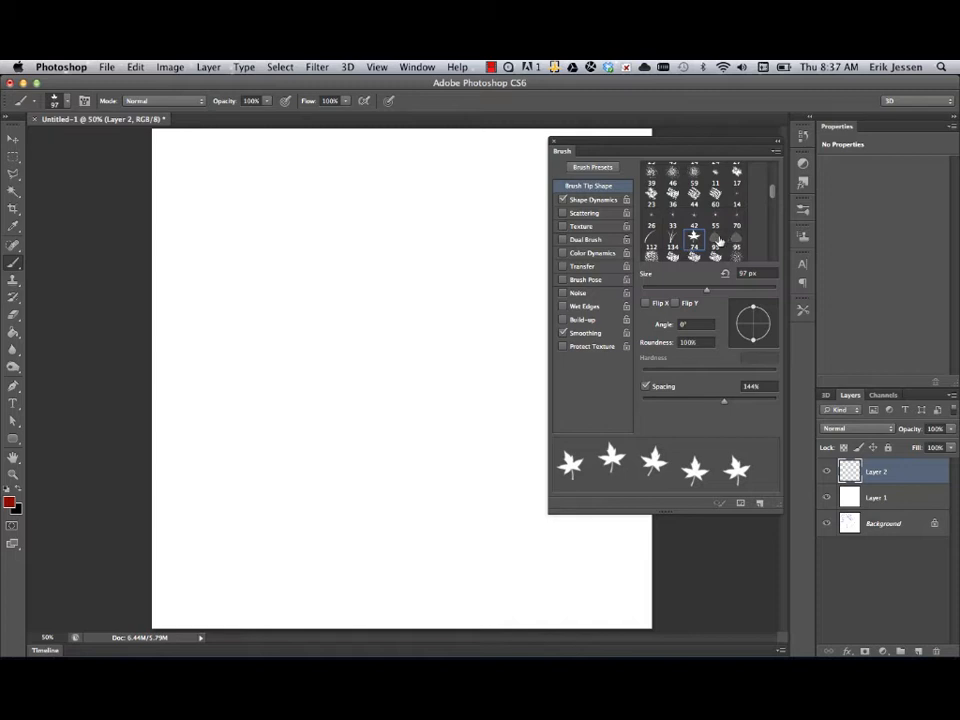
Step: Try a long winding stroke with the 95 px veined leaf tip at 102% spacing, and undo it
{"action": "left_click", "coordinate": [716, 240]}
{"action": "left_click_drag", "start_coordinate": [672, 404], "coordinate": [710, 404]}
{"action": "mouse_move", "coordinate": [171, 177]}
{"action": "left_mouse_down"}
{"action": "mouse_move", "coordinate": [384, 233]}
{"action": "mouse_move", "coordinate": [446, 226]}
{"action": "mouse_move", "coordinate": [498, 294]}
{"action": "mouse_move", "coordinate": [424, 349]}
{"action": "mouse_move", "coordinate": [307, 294]}
{"action": "mouse_move", "coordinate": [244, 238]}
{"action": "mouse_move", "coordinate": [175, 269]}
{"action": "mouse_move", "coordinate": [187, 385]}
{"action": "mouse_move", "coordinate": [242, 404]}
{"action": "mouse_move", "coordinate": [306, 371]}
{"action": "mouse_move", "coordinate": [390, 395]}
{"action": "left_mouse_up"}
{"action": "mouse_move", "coordinate": [370, 503]}
{"action": "left_mouse_down"}
{"action": "mouse_move", "coordinate": [186, 470]}
{"action": "mouse_move", "coordinate": [168, 536]}
{"action": "mouse_move", "coordinate": [241, 601]}
{"action": "mouse_move", "coordinate": [357, 582]}
{"action": "mouse_move", "coordinate": [449, 535]}
{"action": "mouse_move", "coordinate": [478, 546]}
{"action": "mouse_move", "coordinate": [466, 617]}
{"action": "left_mouse_up"}
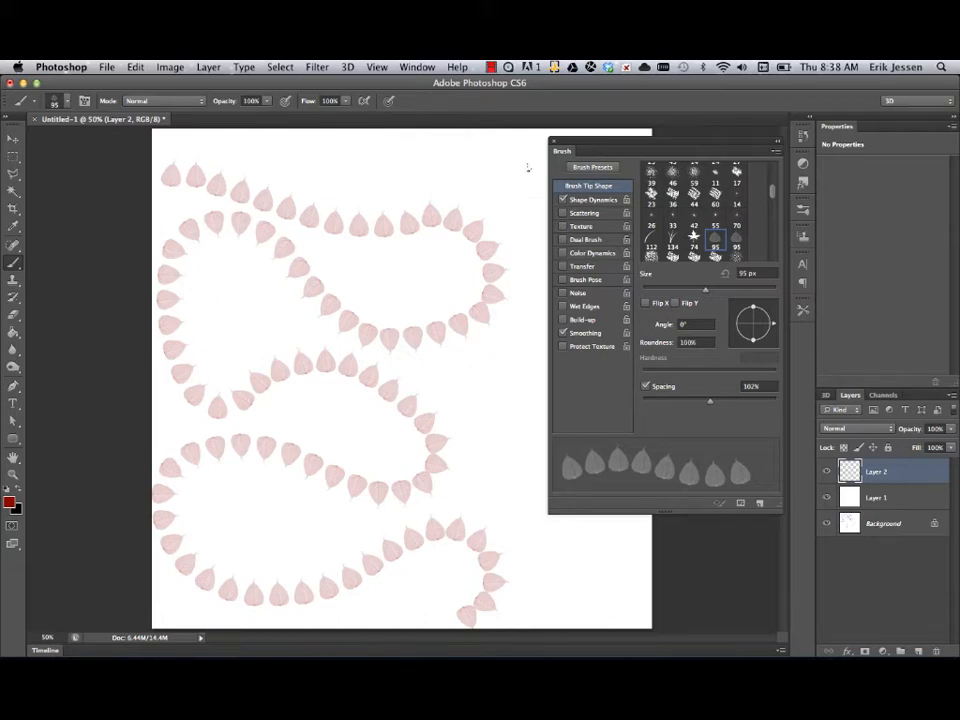
{"action": "key", "text": "super+z"}
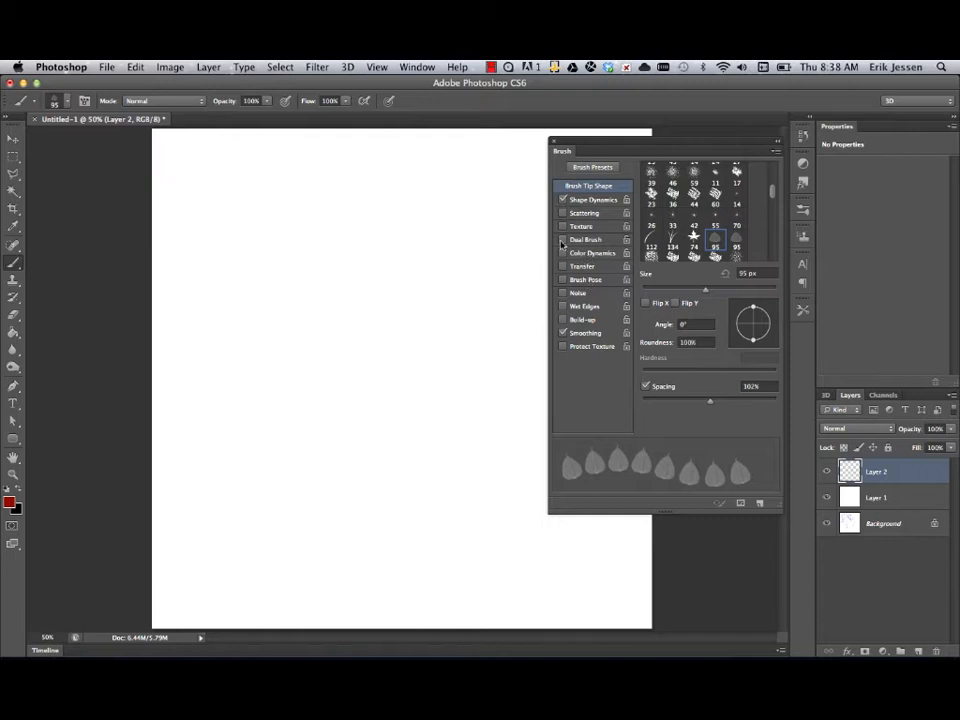
Step: Try a looping stroke with the curved 698 px brush tip at 25% spacing, and remove it from Layer 2
{"action": "left_click_drag", "start_coordinate": [771, 191], "coordinate": [771, 210]}
{"action": "left_click", "coordinate": [694, 211]}
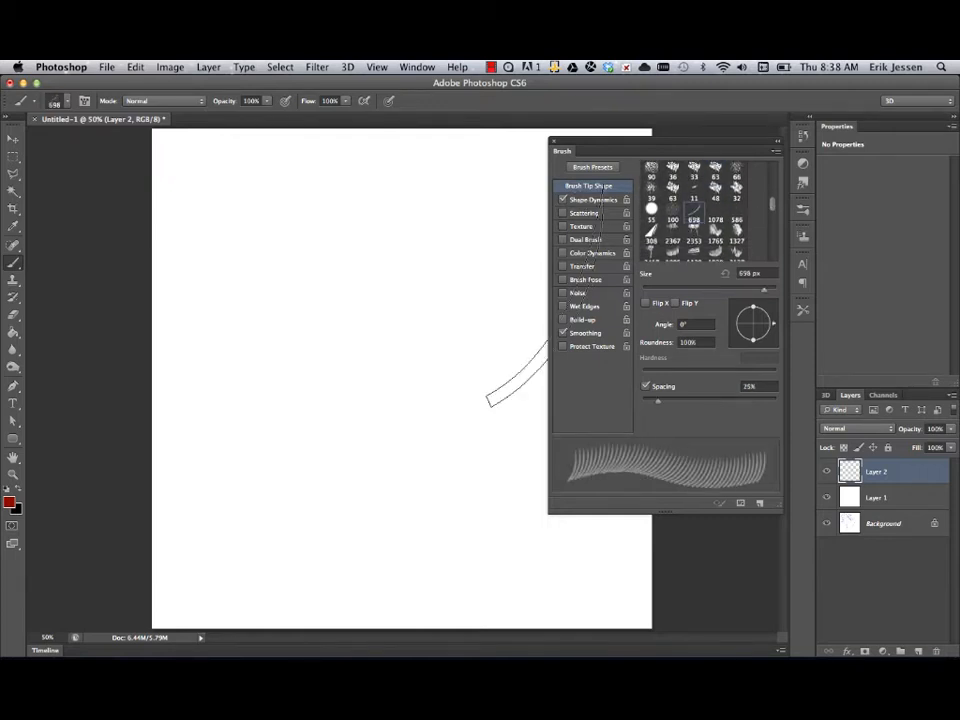
{"action": "mouse_move", "coordinate": [200, 205]}
{"action": "left_mouse_down"}
{"action": "mouse_move", "coordinate": [268, 280]}
{"action": "mouse_move", "coordinate": [215, 395]}
{"action": "mouse_move", "coordinate": [182, 321]}
{"action": "mouse_move", "coordinate": [330, 315]}
{"action": "mouse_move", "coordinate": [407, 450]}
{"action": "mouse_move", "coordinate": [545, 380]}
{"action": "mouse_move", "coordinate": [430, 110]}
{"action": "mouse_move", "coordinate": [375, 190]}
{"action": "left_mouse_up"}
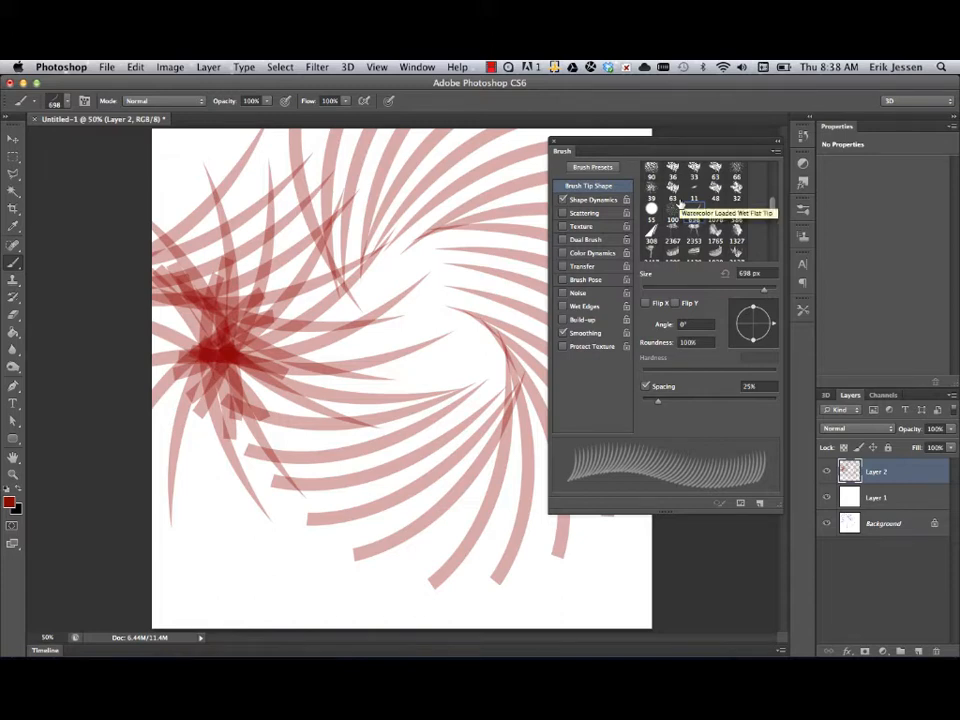
{"action": "key", "text": "Delete"}
{"action": "left_click", "coordinate": [692, 210]}
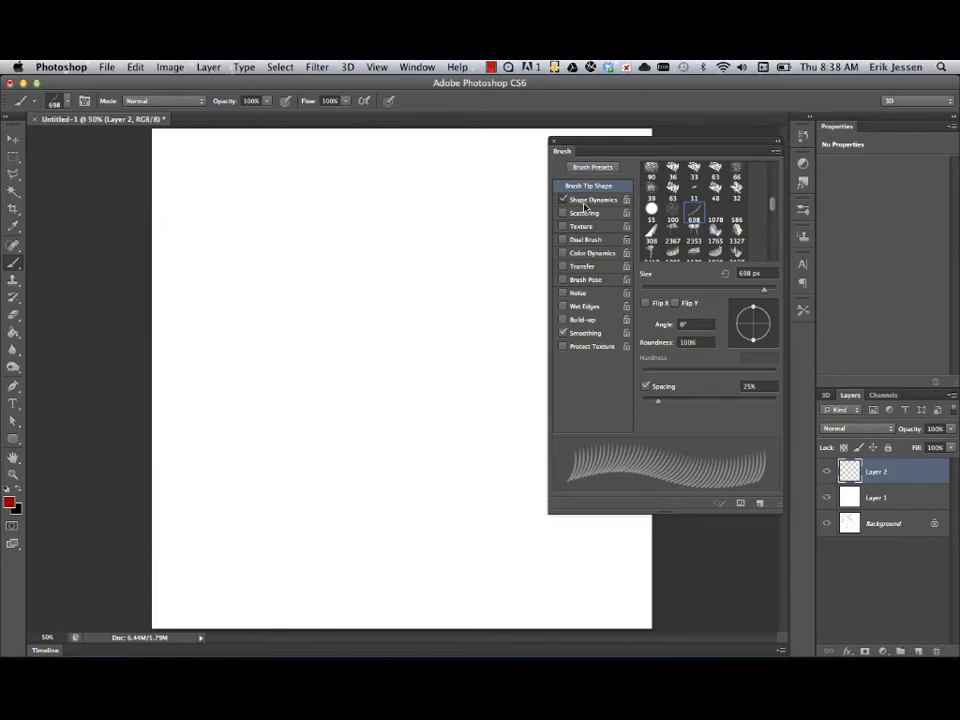
Step: Set the Size Jitter control in Shape Dynamics to Pen Pressure, test it with a sweeping 698 px stroke, and undo the stroke
{"action": "left_click", "coordinate": [592, 200]}
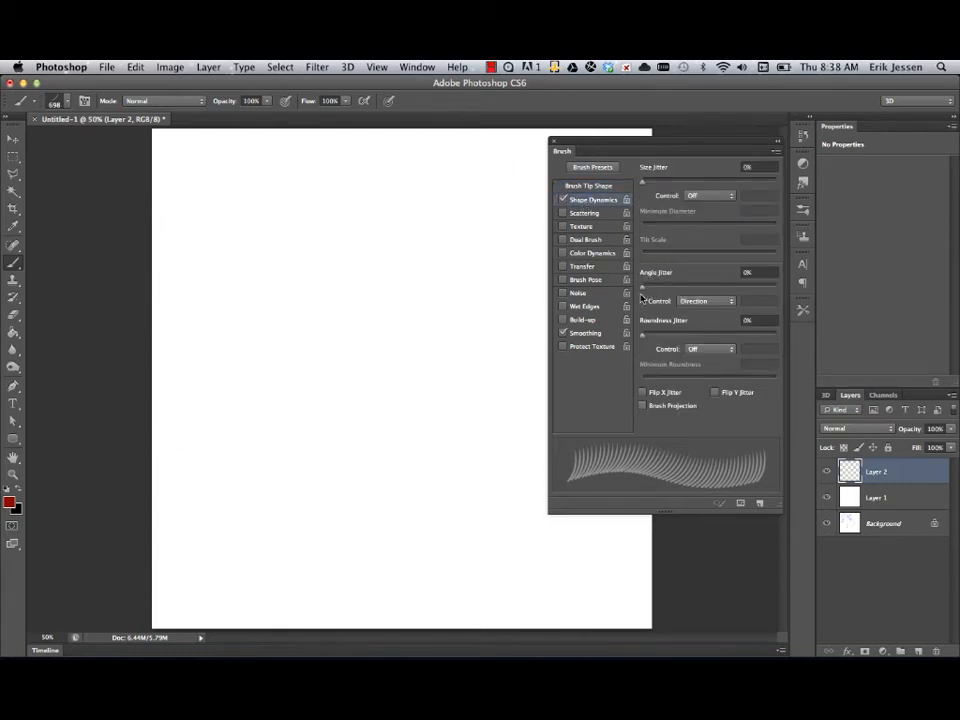
{"action": "left_click", "coordinate": [710, 196]}
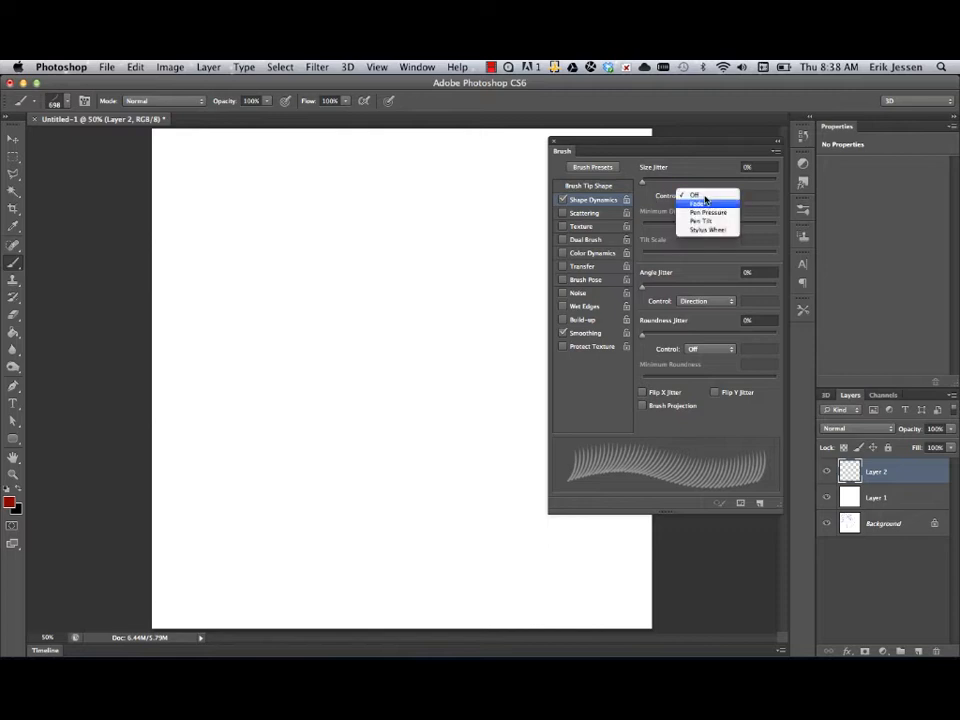
{"action": "left_click", "coordinate": [707, 212]}
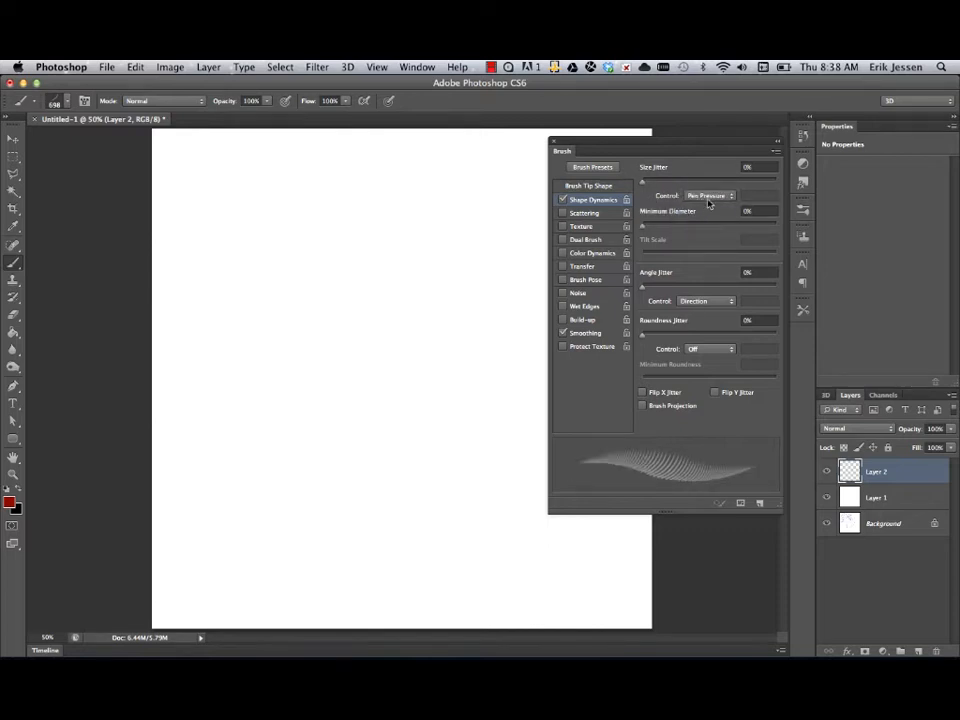
{"action": "mouse_move", "coordinate": [124, 147]}
{"action": "left_mouse_down"}
{"action": "mouse_move", "coordinate": [184, 176]}
{"action": "mouse_move", "coordinate": [246, 279]}
{"action": "mouse_move", "coordinate": [372, 400]}
{"action": "mouse_move", "coordinate": [390, 170]}
{"action": "mouse_move", "coordinate": [366, 196]}
{"action": "mouse_move", "coordinate": [380, 120]}
{"action": "left_mouse_up"}
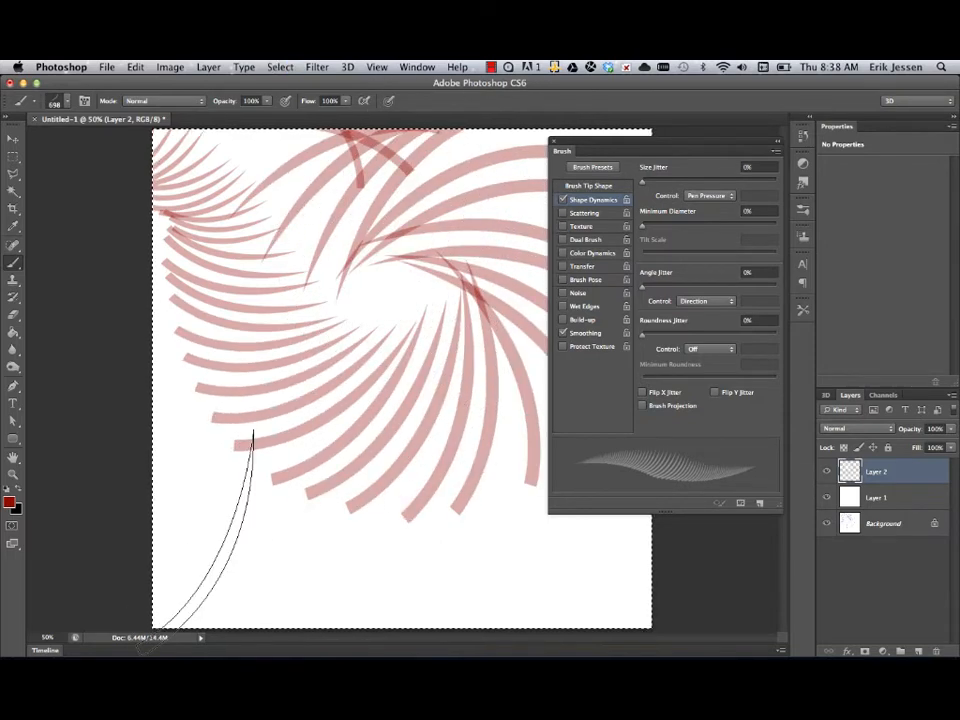
{"action": "key", "text": "super+z"}
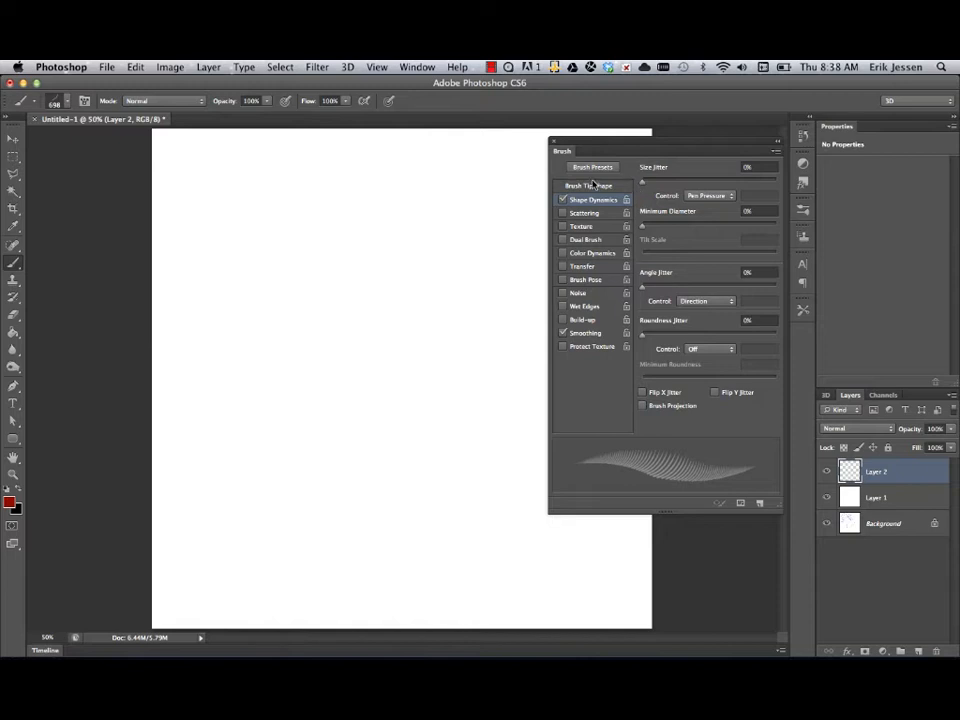
Step: Choose the 60 px textured brush tip and set its spacing to 197% and angle to -54°
{"action": "left_click", "coordinate": [587, 188]}
{"action": "scroll", "coordinate": [771, 204], "scroll_direction": "down", "scroll_amount": 5}
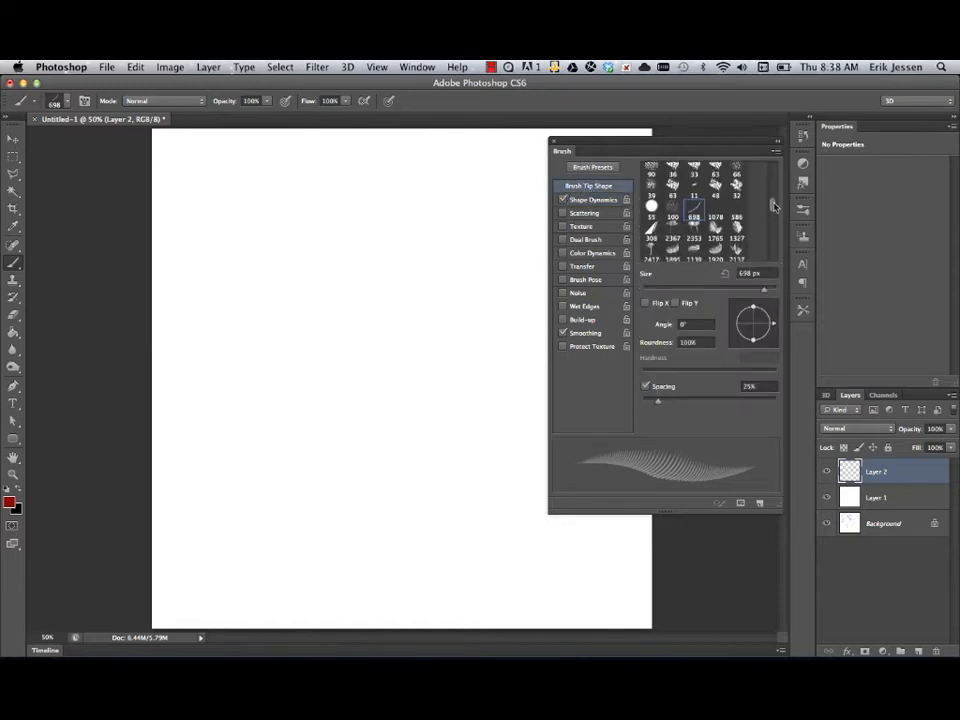
{"action": "left_click_drag", "start_coordinate": [771, 200], "coordinate": [771, 170]}
{"action": "left_click", "coordinate": [673, 174]}
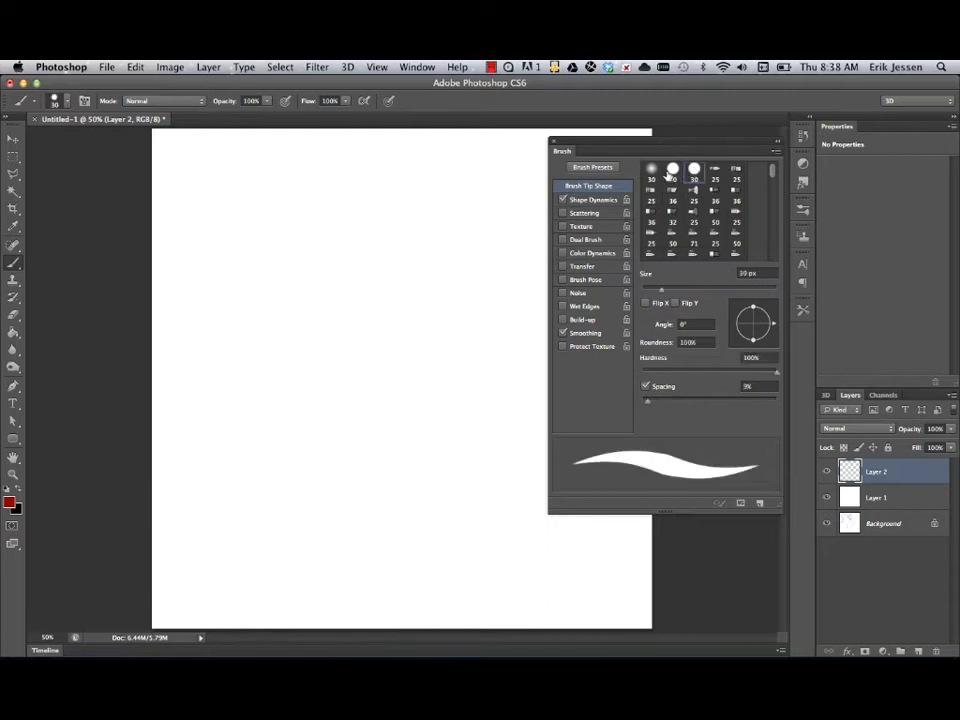
{"action": "left_click_drag", "start_coordinate": [771, 170], "coordinate": [771, 193]}
{"action": "left_click", "coordinate": [714, 209]}
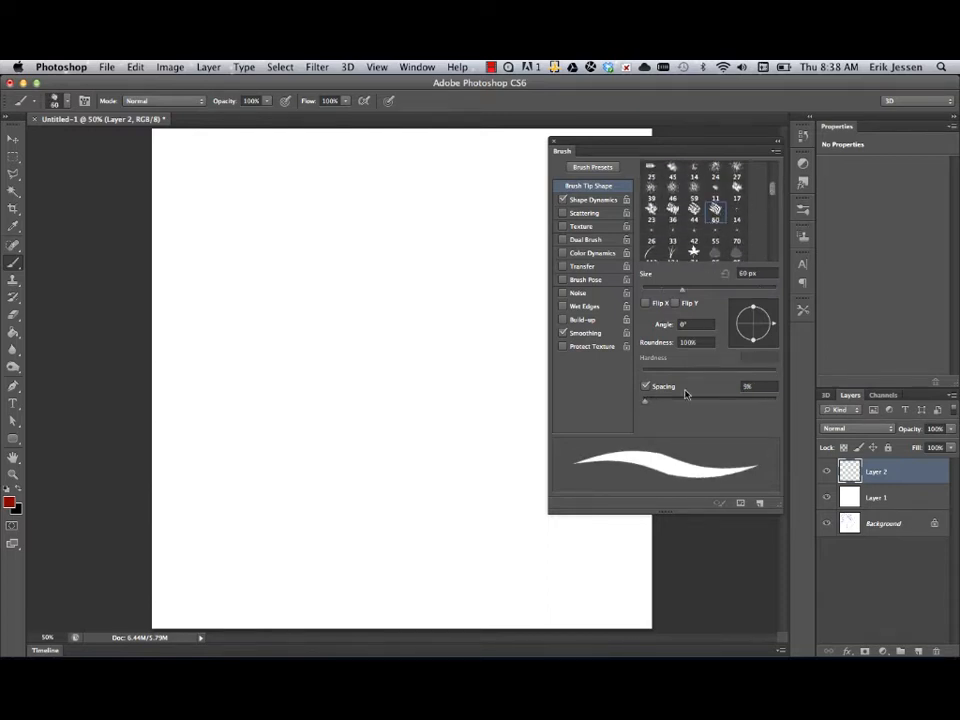
{"action": "mouse_move", "coordinate": [688, 397]}
{"action": "left_mouse_down"}
{"action": "mouse_move", "coordinate": [659, 404]}
{"action": "mouse_move", "coordinate": [742, 402]}
{"action": "left_mouse_up"}
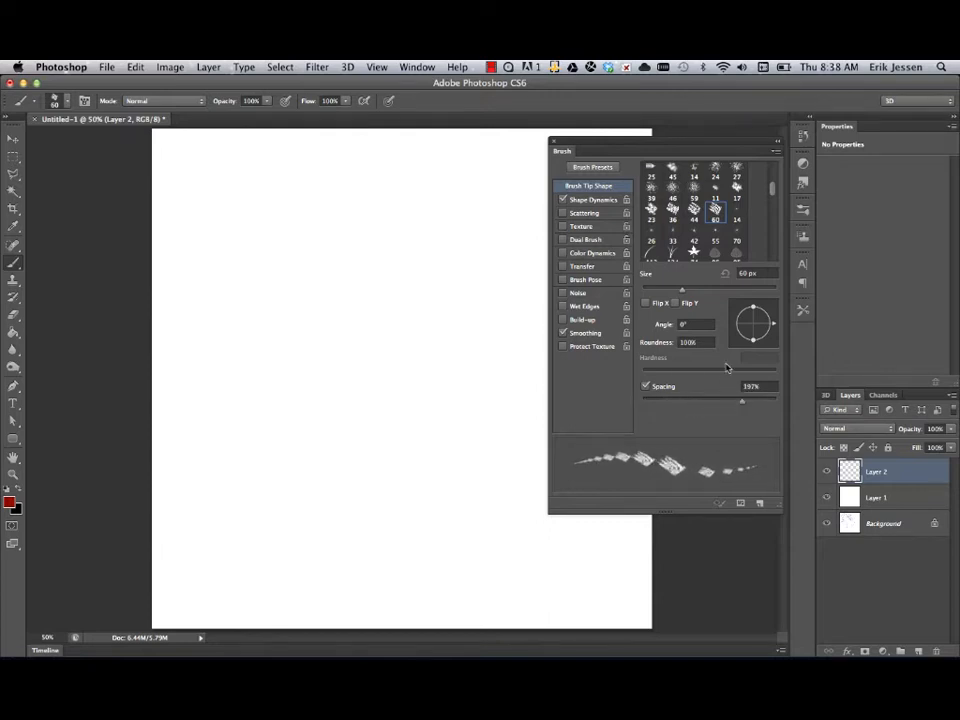
{"action": "left_click_drag", "start_coordinate": [779, 328], "coordinate": [765, 343]}
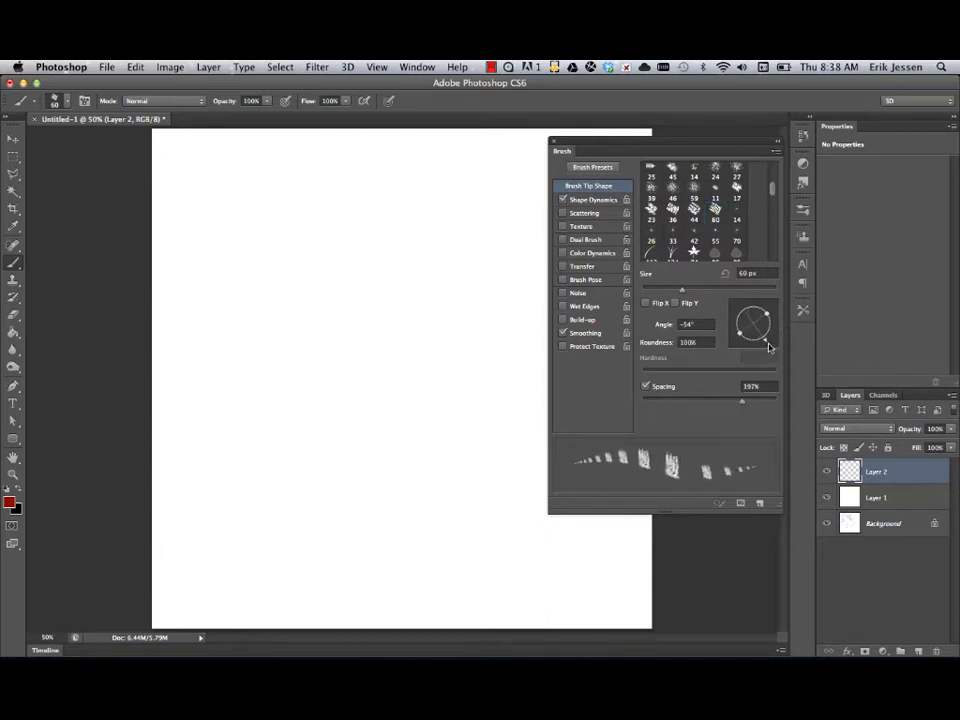
Step: Paint a curving hook-shaped stroke with varying pen pressure across the upper part of the canvas
{"action": "mouse_move", "coordinate": [163, 201]}
{"action": "left_mouse_down"}
{"action": "mouse_move", "coordinate": [236, 178]}
{"action": "mouse_move", "coordinate": [297, 186]}
{"action": "mouse_move", "coordinate": [321, 278]}
{"action": "mouse_move", "coordinate": [285, 253]}
{"action": "mouse_move", "coordinate": [290, 204]}
{"action": "mouse_move", "coordinate": [305, 334]}
{"action": "mouse_move", "coordinate": [319, 288]}
{"action": "mouse_move", "coordinate": [299, 338]}
{"action": "mouse_move", "coordinate": [351, 387]}
{"action": "mouse_move", "coordinate": [320, 367]}
{"action": "mouse_move", "coordinate": [368, 388]}
{"action": "mouse_move", "coordinate": [351, 377]}
{"action": "mouse_move", "coordinate": [399, 353]}
{"action": "mouse_move", "coordinate": [385, 353]}
{"action": "mouse_move", "coordinate": [411, 327]}
{"action": "mouse_move", "coordinate": [397, 326]}
{"action": "mouse_move", "coordinate": [402, 282]}
{"action": "left_mouse_up"}
{"action": "right_click", "coordinate": [321, 276]}
{"action": "left_click", "coordinate": [301, 329]}
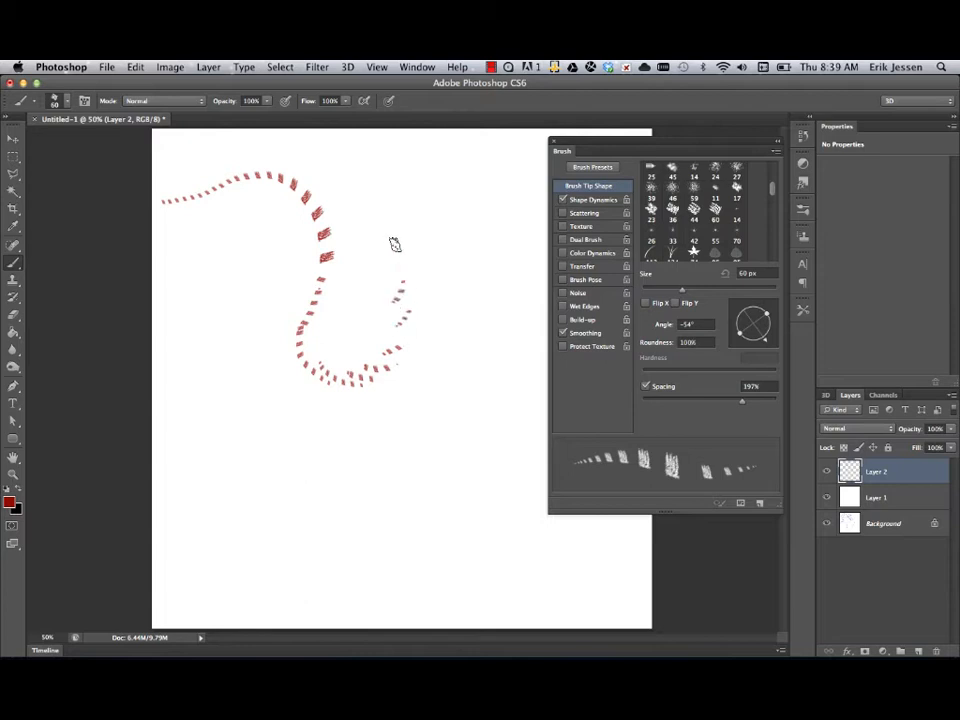
Step: Select the entire canvas, delete the hook-shaped stroke from Layer 2, and deselect
{"action": "key", "text": "super+a"}
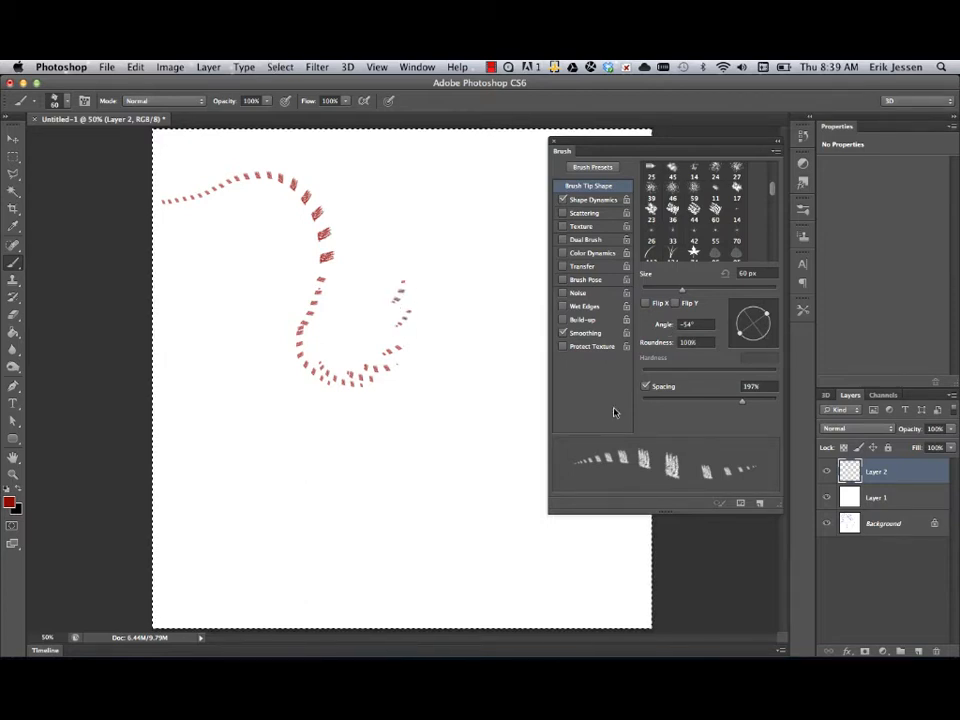
{"action": "key", "text": "BackSpace"}
{"action": "key", "text": "super+d"}
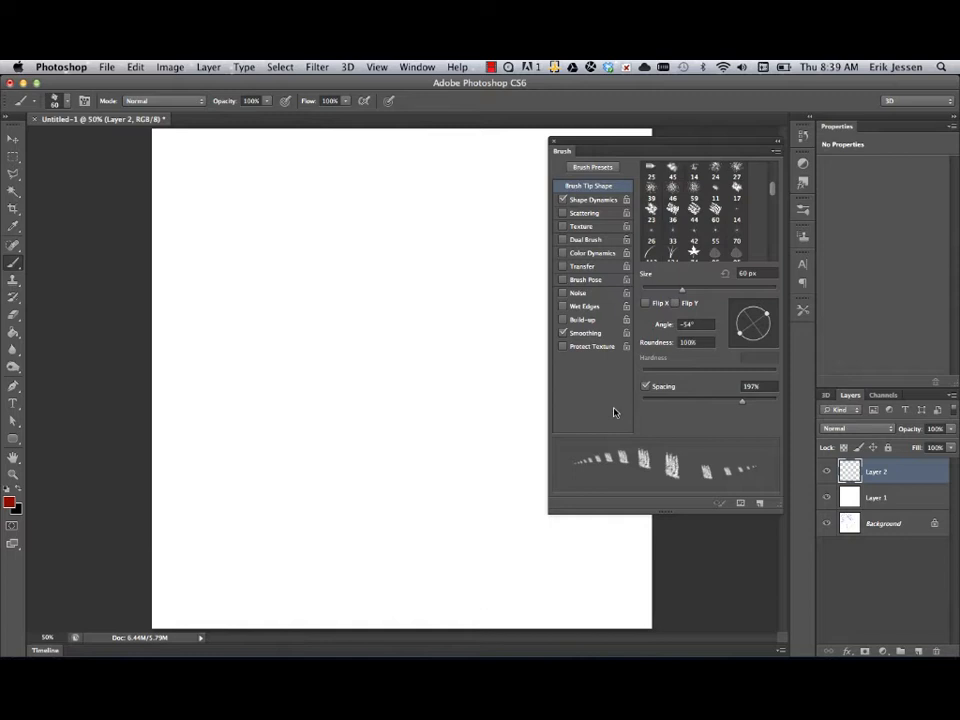
Step: Switch to the Custom Shape Tool and look through its preset shapes
{"action": "left_click", "coordinate": [13, 441]}
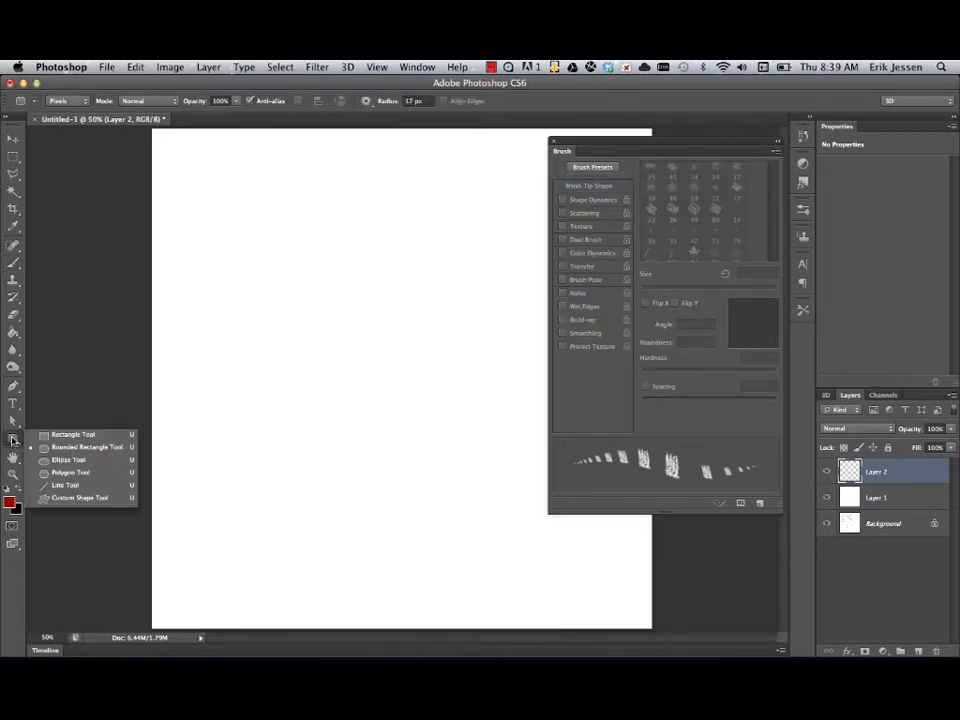
{"action": "left_click", "coordinate": [63, 499]}
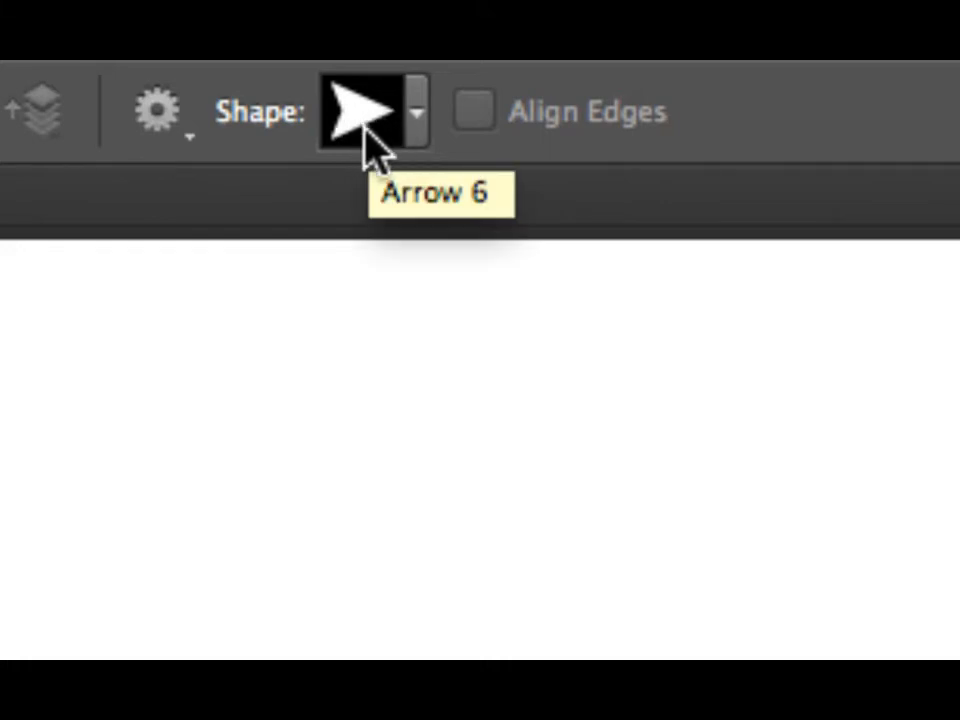
{"action": "left_click", "coordinate": [420, 125]}
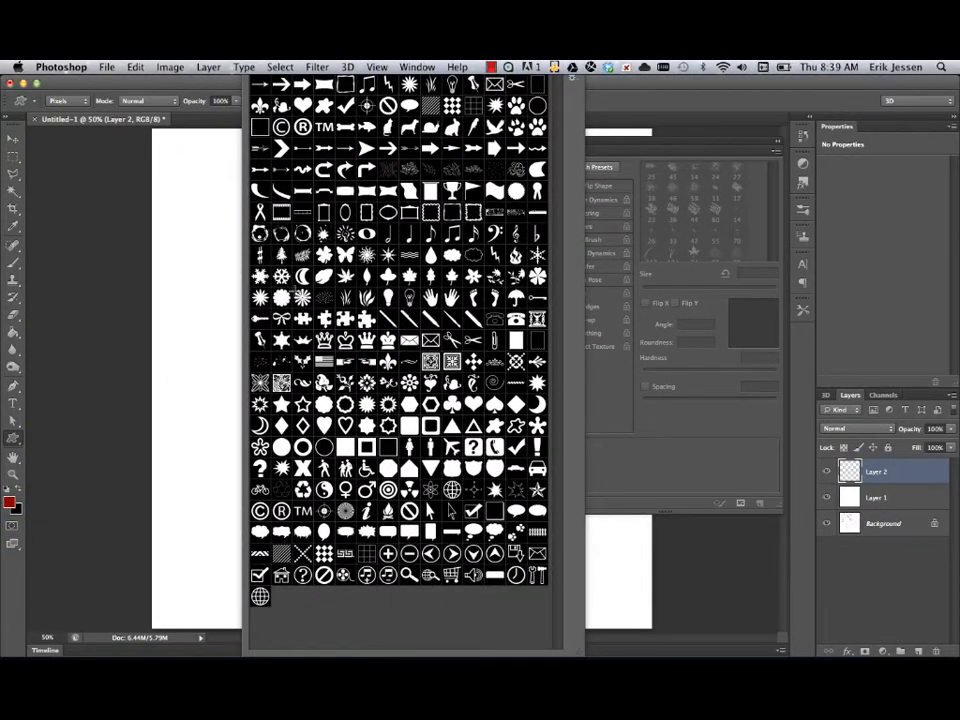
{"action": "left_click", "coordinate": [204, 300]}
{"action": "left_click", "coordinate": [458, 387]}
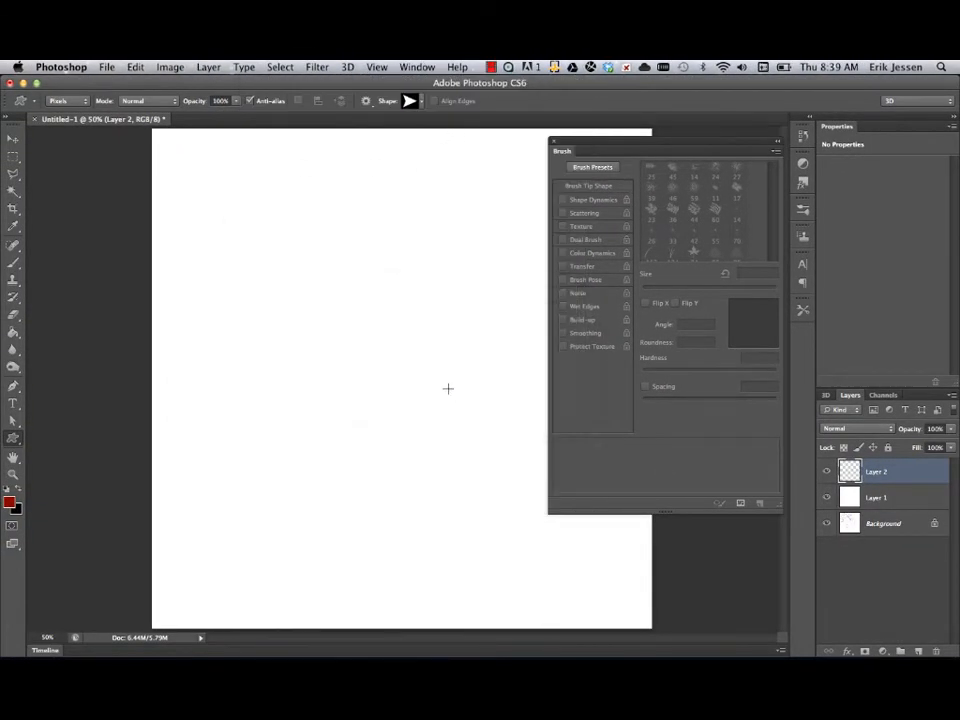
Step: Look over the library categories available for the custom shape presets
{"action": "left_click", "coordinate": [422, 104]}
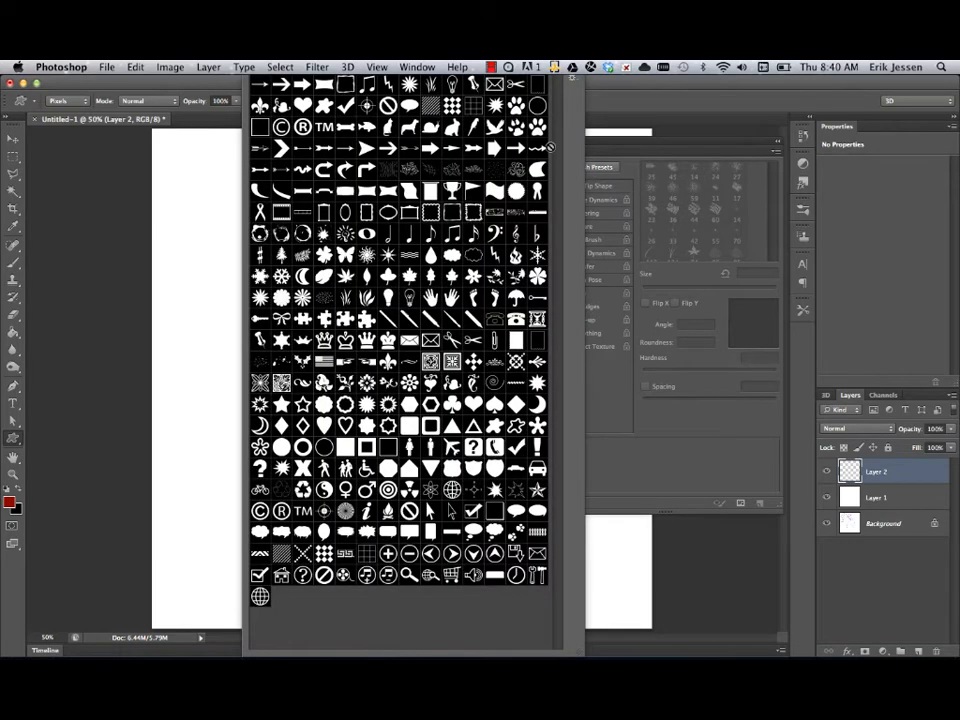
{"action": "left_click", "coordinate": [574, 82]}
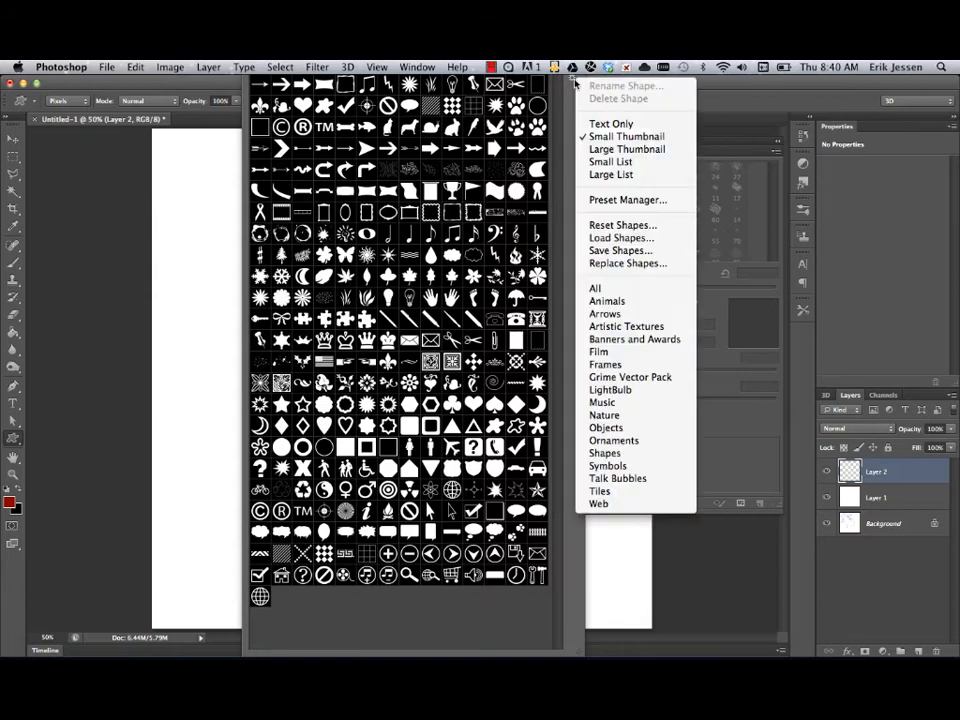
{"action": "left_click", "coordinate": [575, 82]}
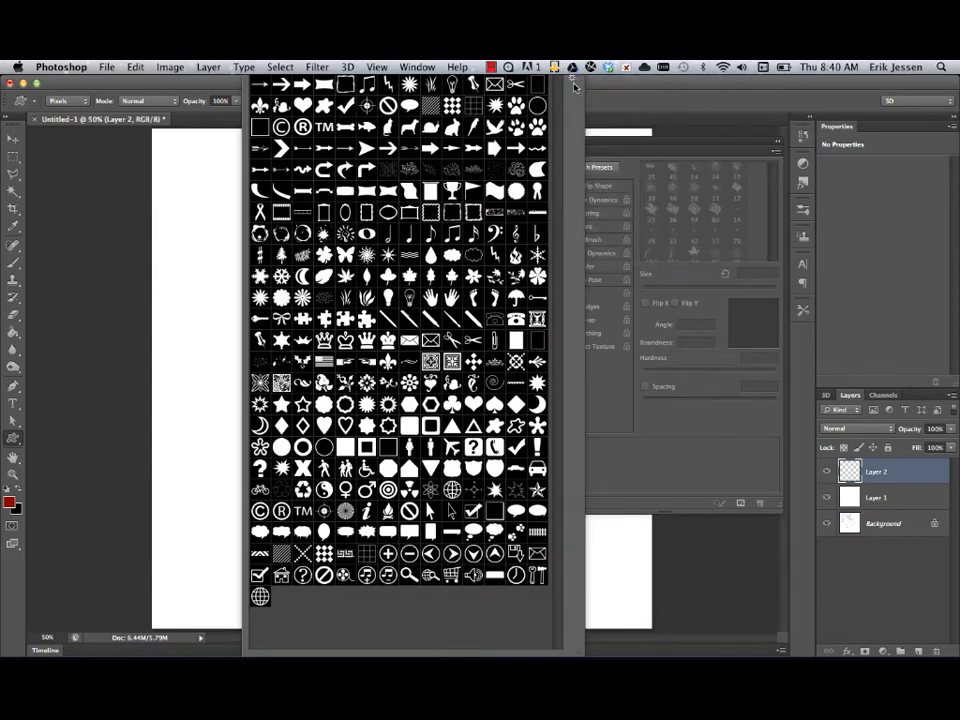
{"action": "left_click", "coordinate": [574, 83]}
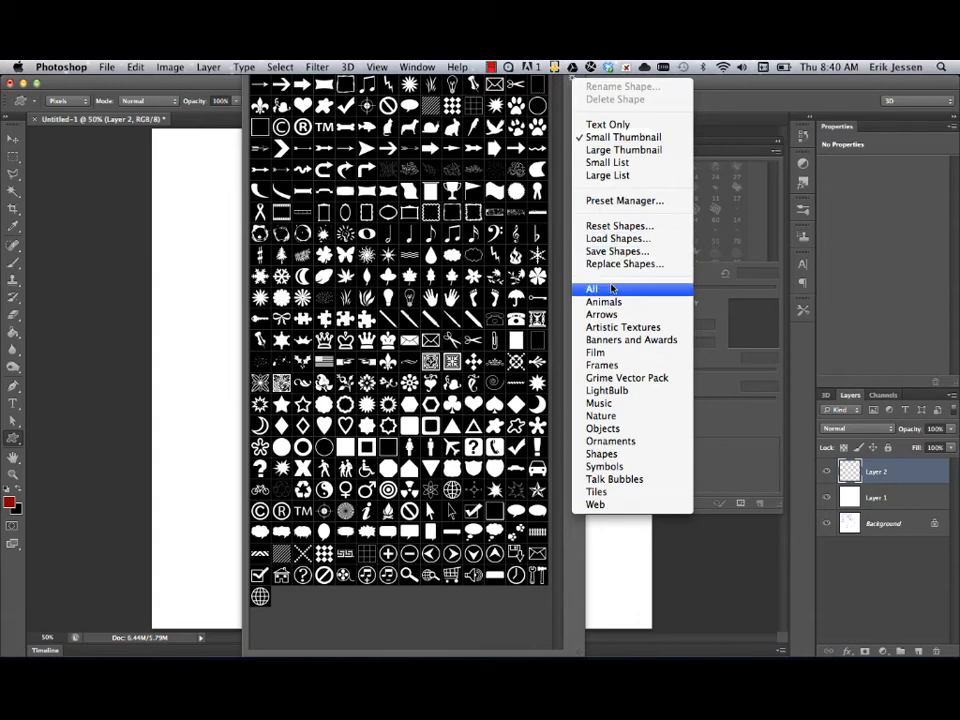
{"action": "left_click", "coordinate": [62, 154]}
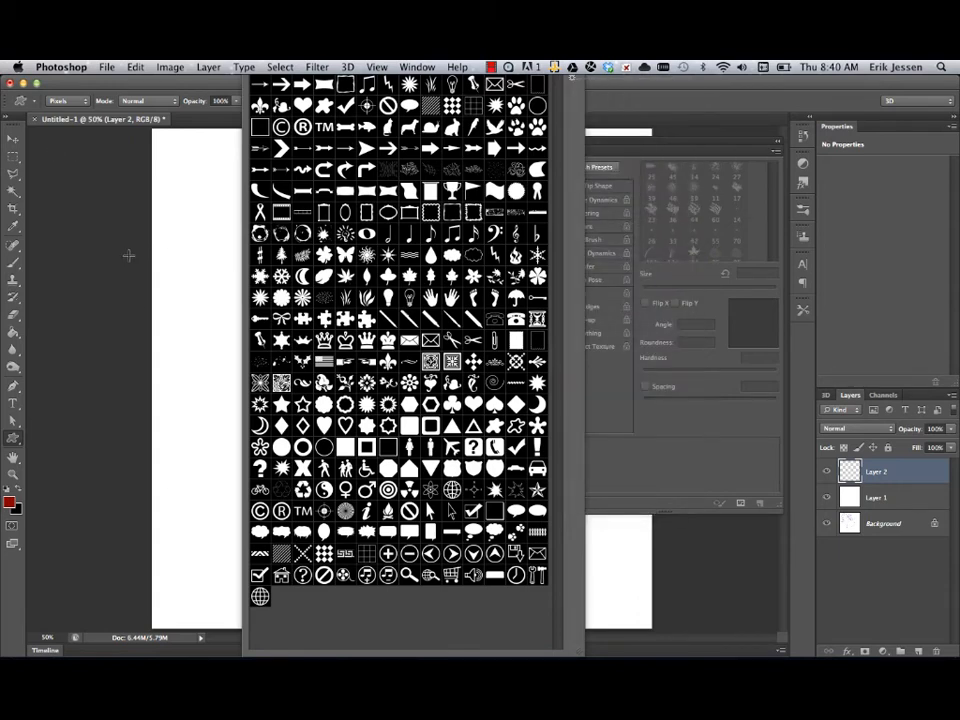
{"action": "left_click", "coordinate": [95, 280]}
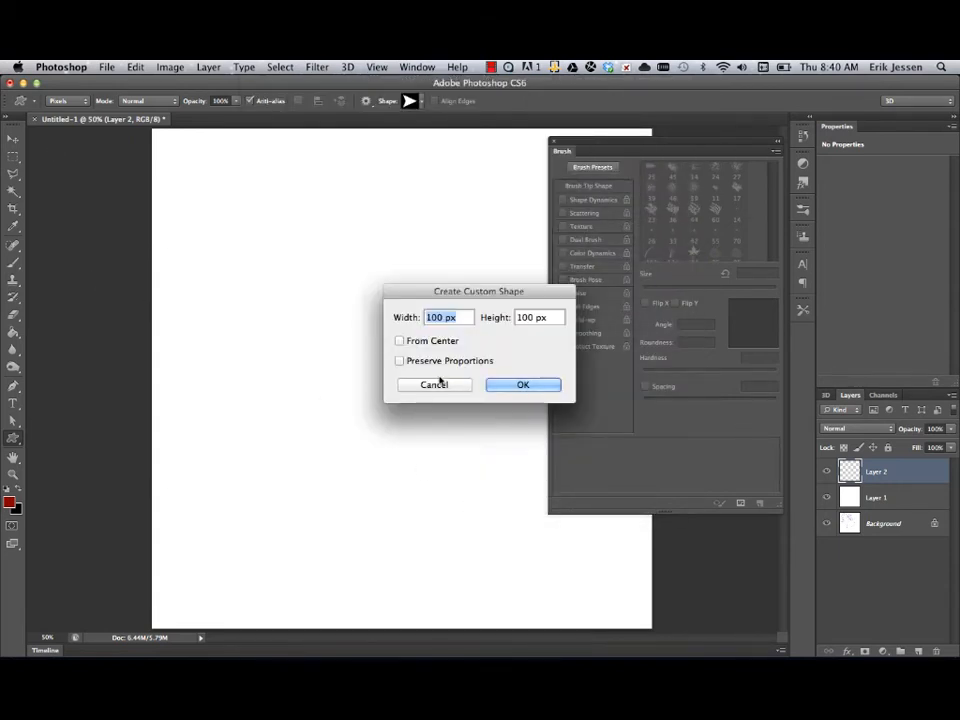
{"action": "left_click", "coordinate": [435, 384]}
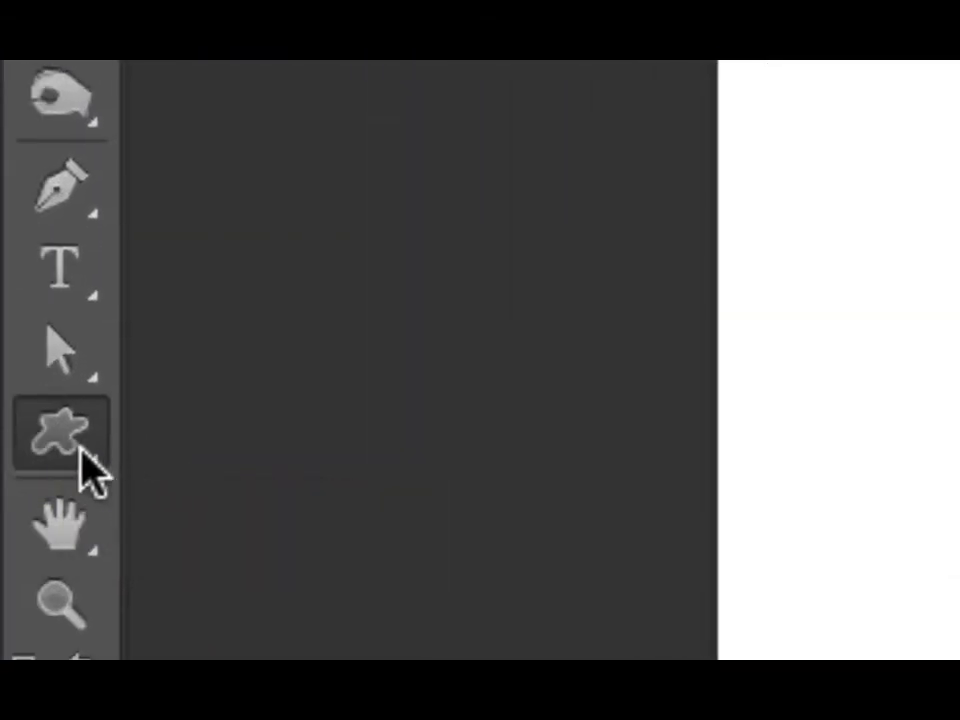
Step: With the Custom Shape Tool, replace the current presets with the Shapes library, saving the existing set as Untitled Custom Shapes
{"action": "left_click", "coordinate": [84, 470]}
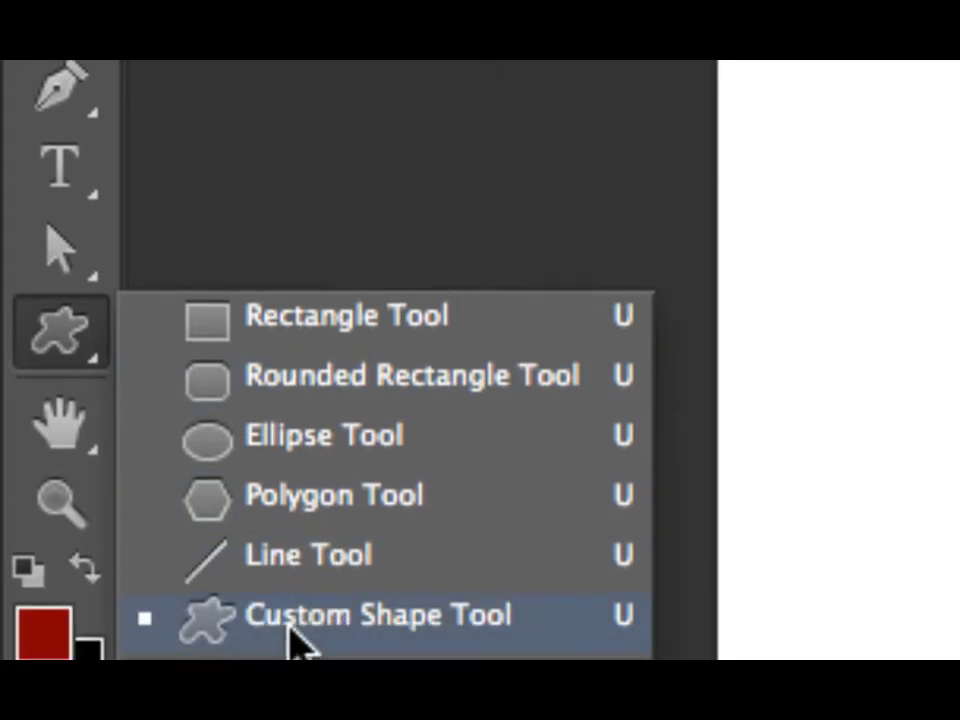
{"action": "left_click", "coordinate": [292, 632]}
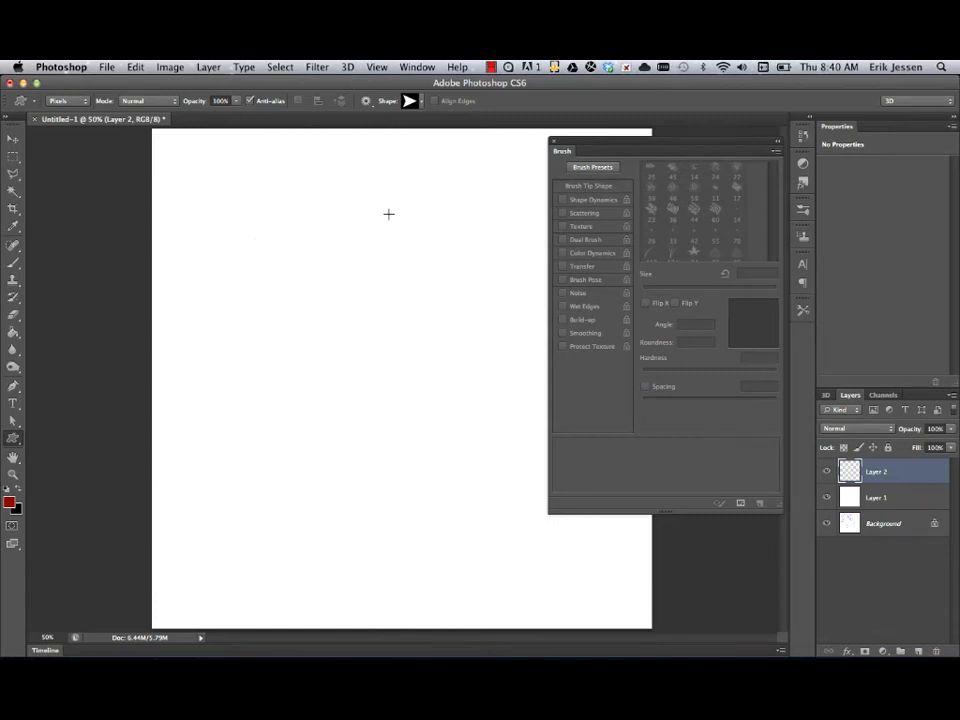
{"action": "left_click", "coordinate": [419, 102]}
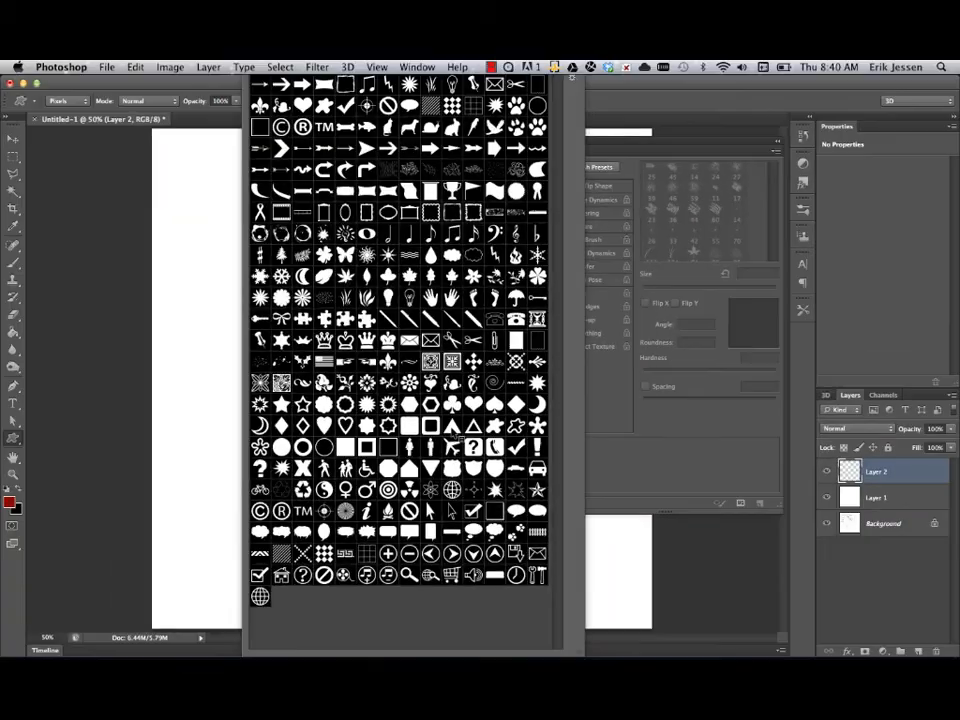
{"action": "left_click", "coordinate": [573, 82]}
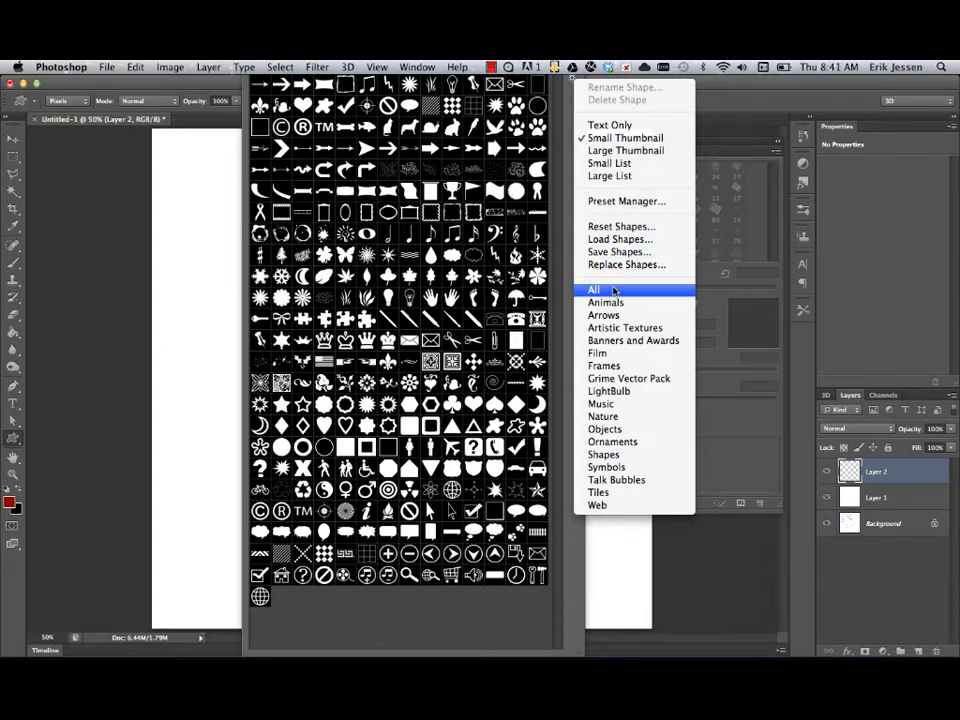
{"action": "left_click", "coordinate": [605, 456]}
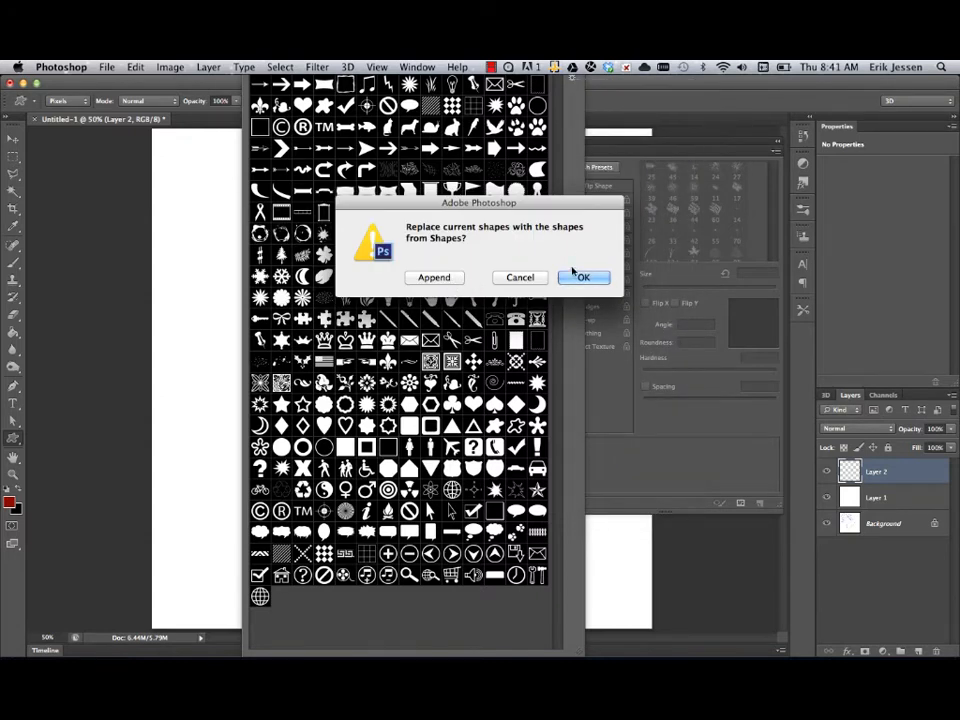
{"action": "left_click", "coordinate": [577, 276]}
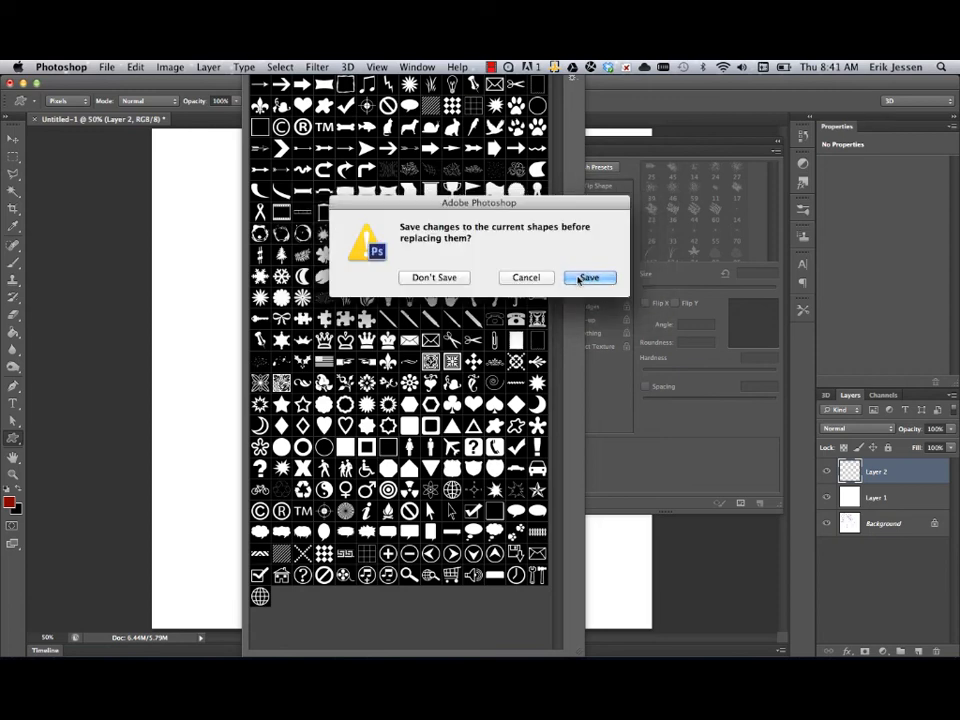
{"action": "left_click", "coordinate": [578, 278]}
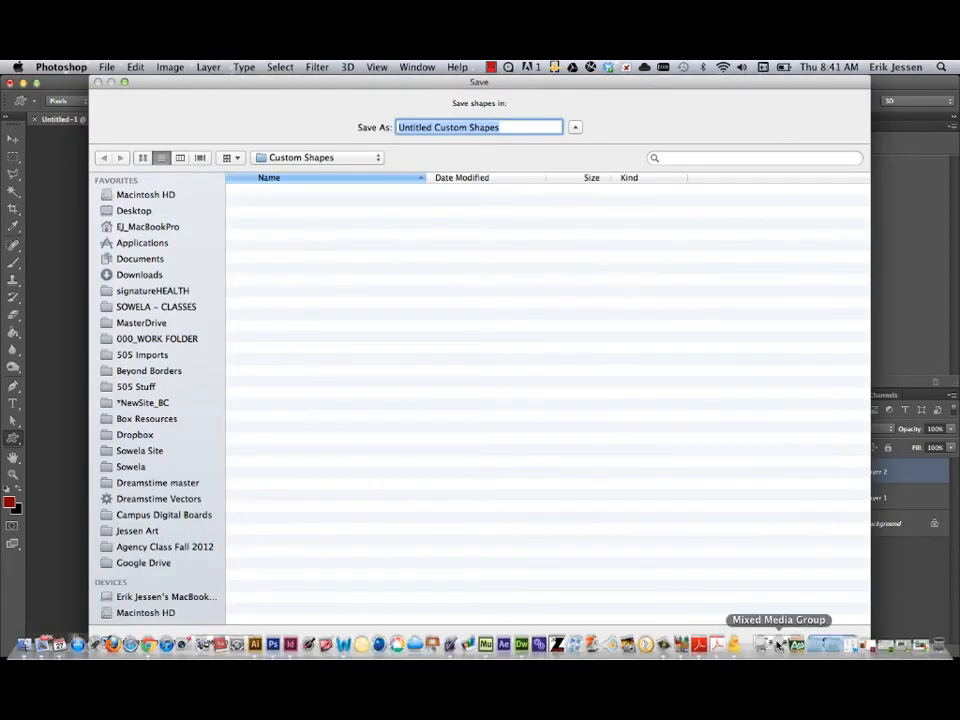
{"action": "left_click", "coordinate": [774, 639]}
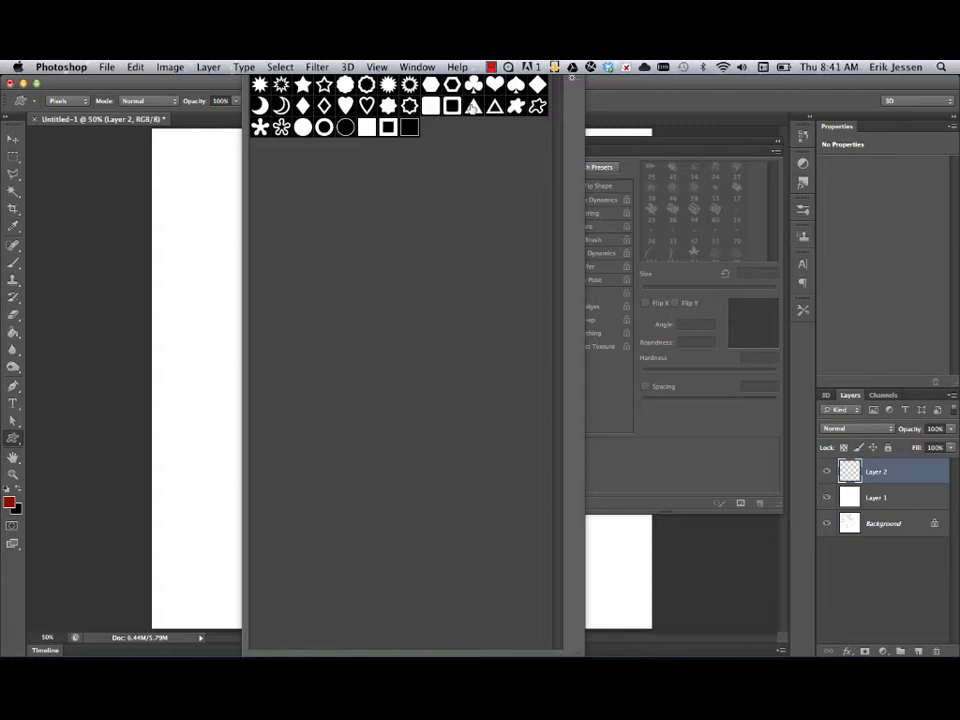
Step: Choose the solid triangle shape and draw a small red pixel triangle in the upper-left part of the canvas
{"action": "left_click", "coordinate": [473, 106]}
{"action": "double_click", "coordinate": [473, 106]}
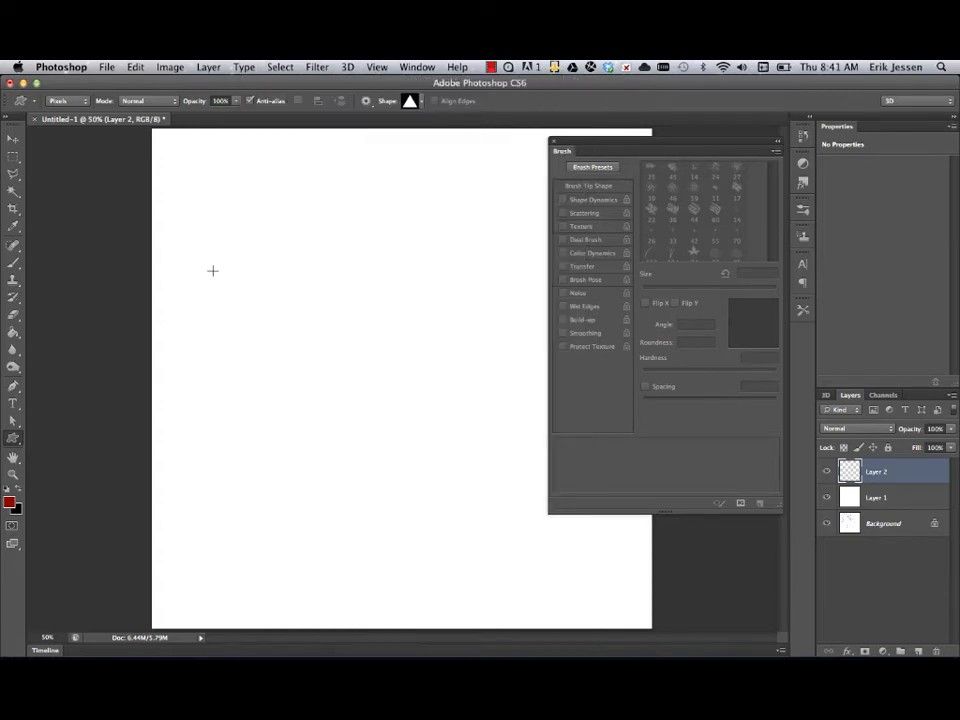
{"action": "left_click_drag", "start_coordinate": [199, 241], "coordinate": [230, 271]}
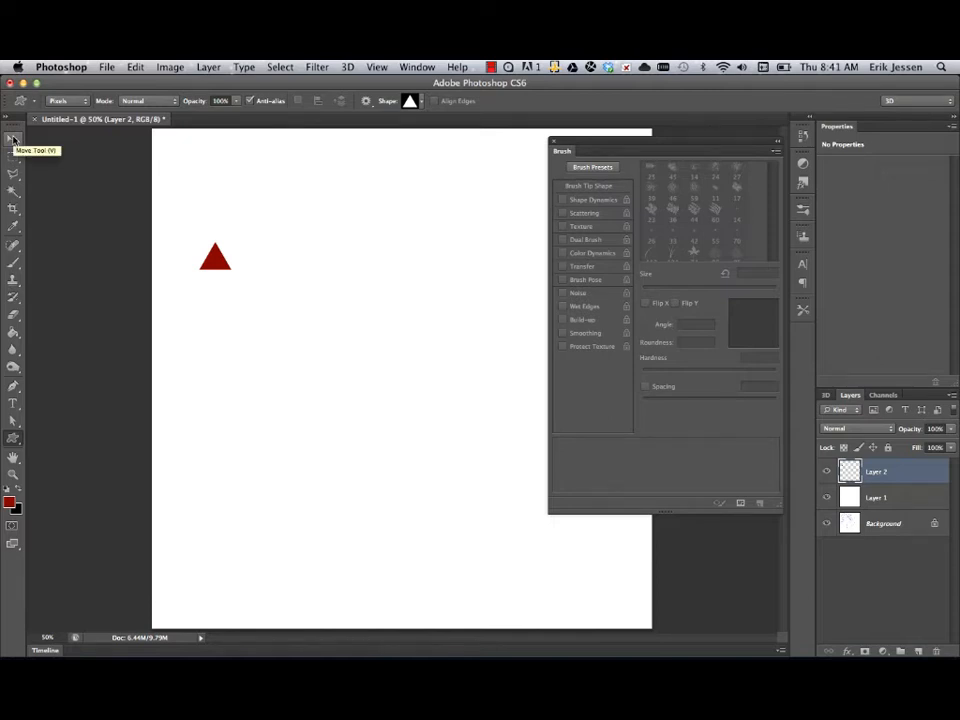
Step: Select the red pixel triangle on Layer 2 with the Magic Wand Tool
{"action": "left_click", "coordinate": [13, 140]}
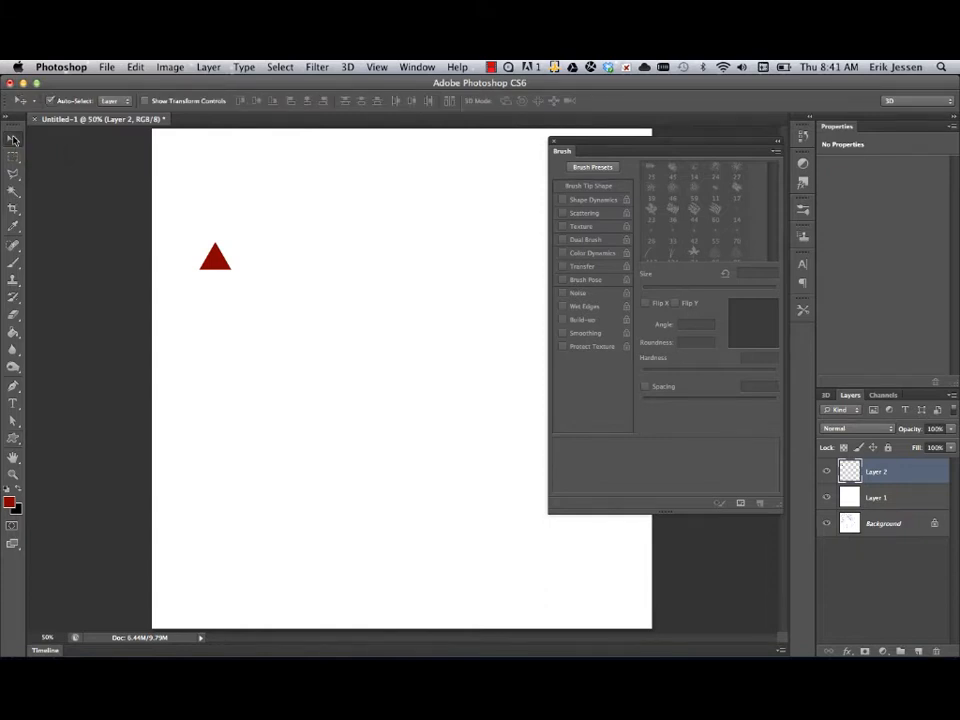
{"action": "left_click", "coordinate": [14, 194]}
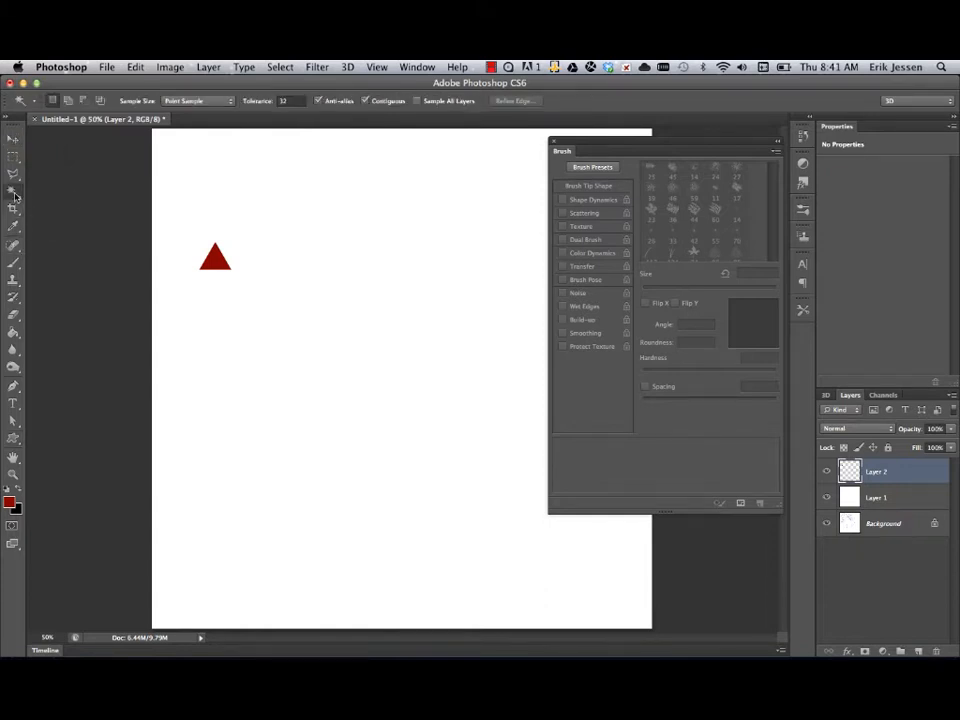
{"action": "left_click", "coordinate": [225, 265]}
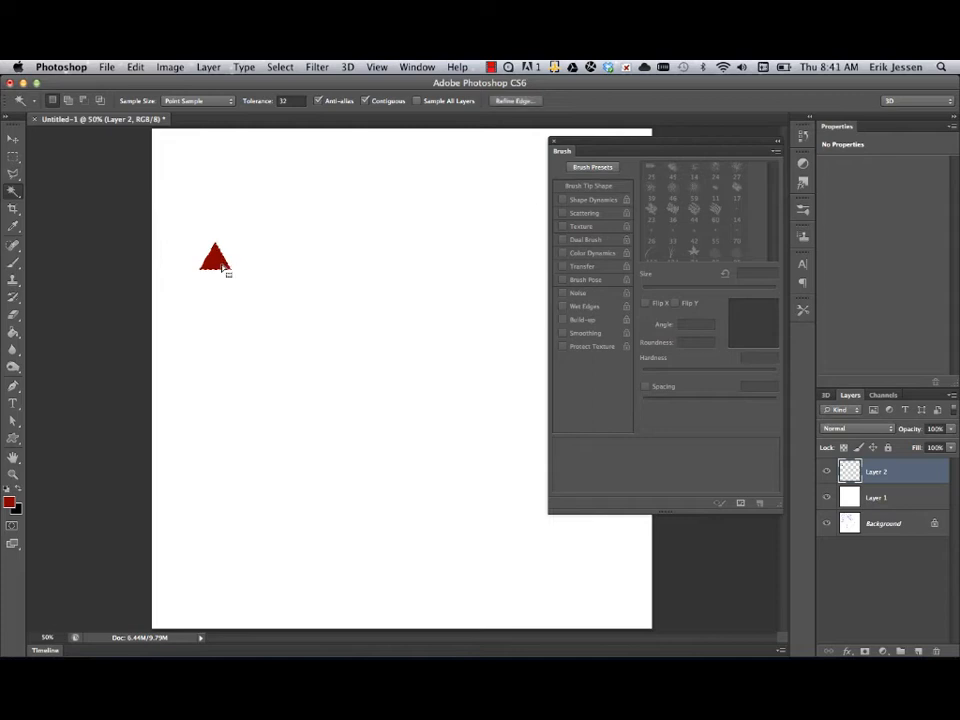
{"action": "left_click", "coordinate": [13, 140]}
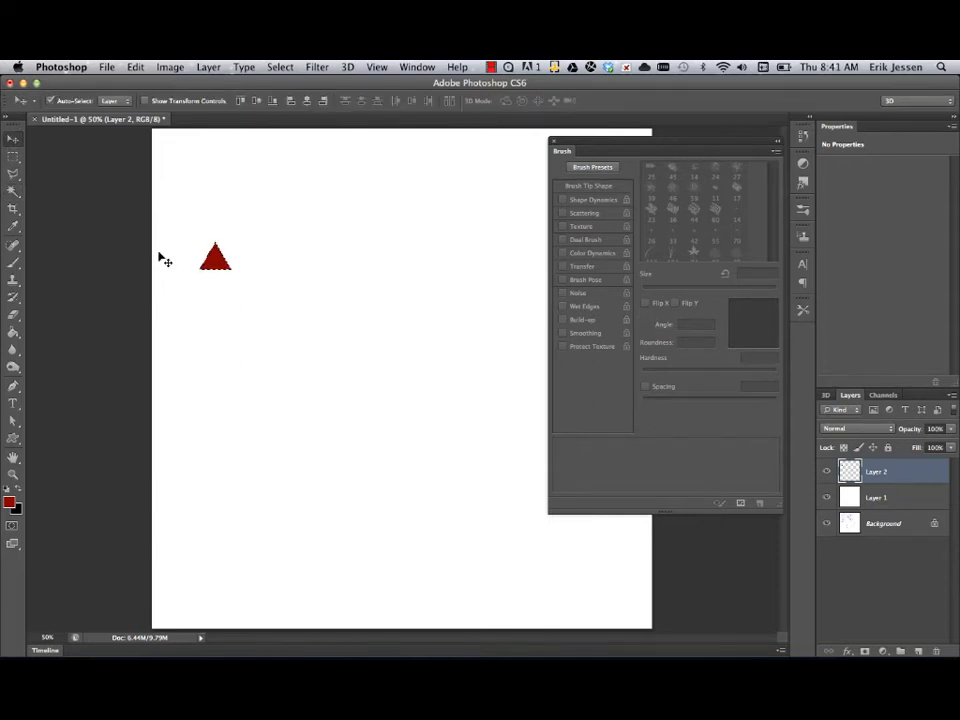
Step: Change the Custom Shape Tool's drawing mode to Shape
{"action": "left_click", "coordinate": [13, 438]}
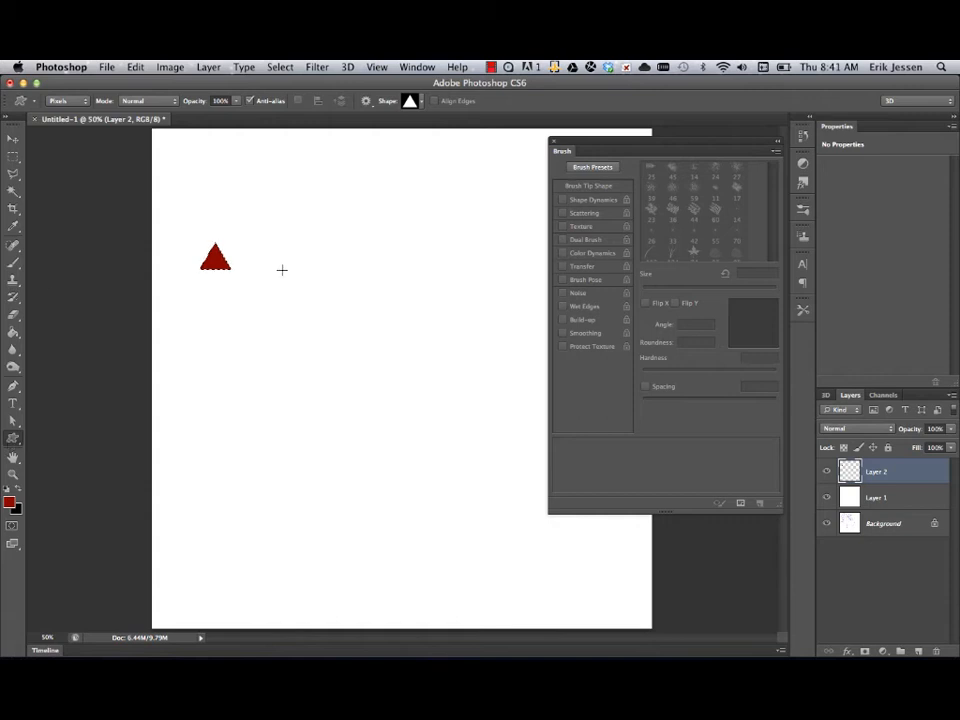
{"action": "left_click", "coordinate": [62, 101]}
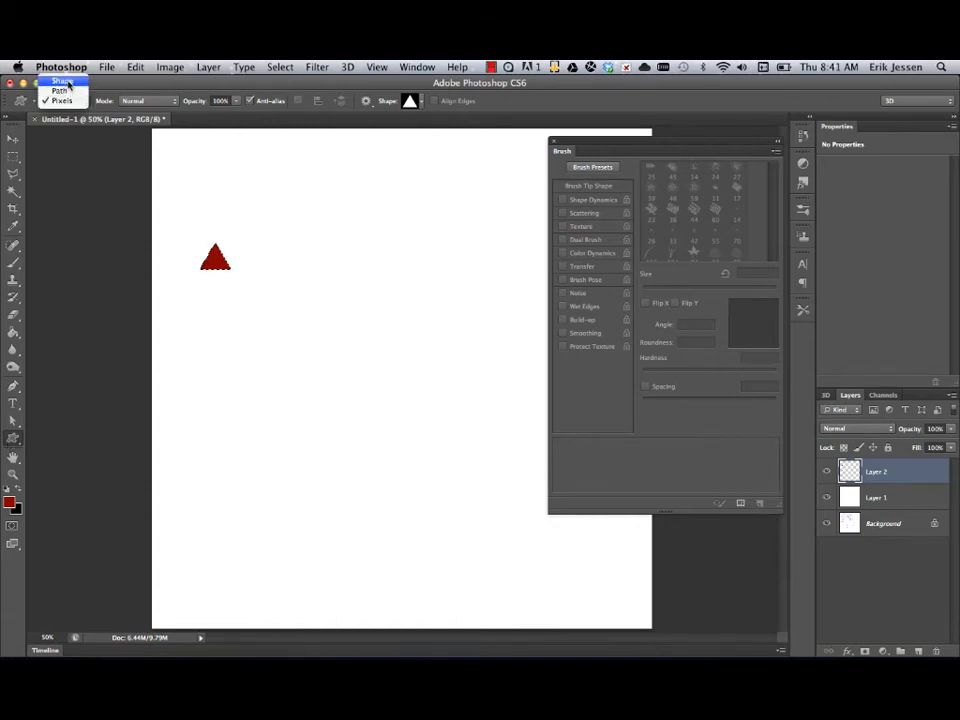
{"action": "left_click", "coordinate": [55, 68]}
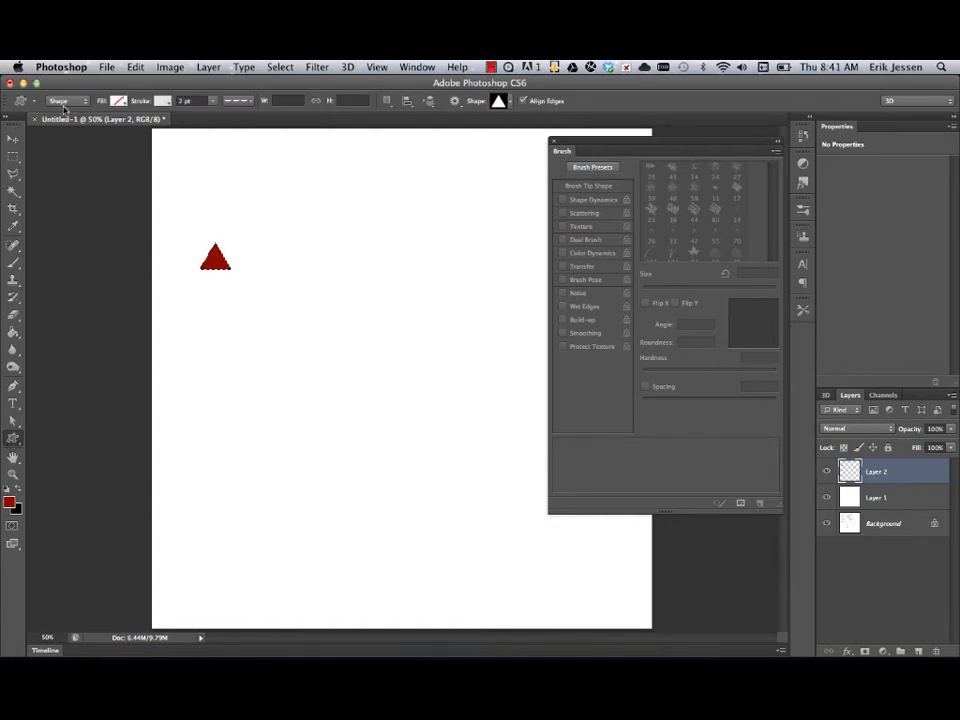
Step: Delete the selected pixel triangle from Layer 2 and deselect
{"action": "left_click", "coordinate": [11, 140]}
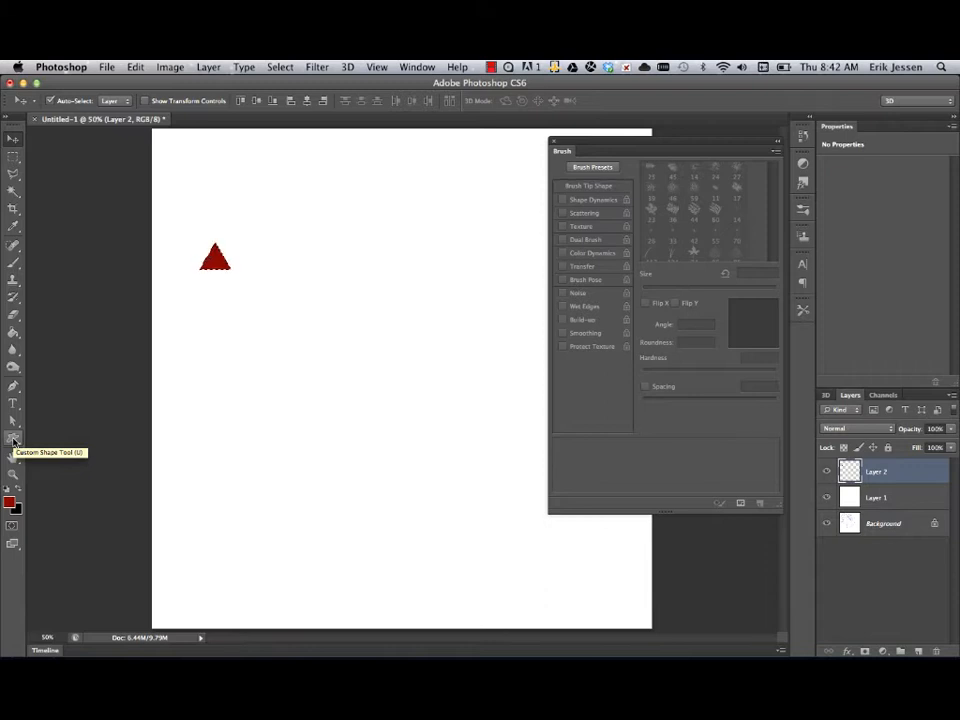
{"action": "left_click", "coordinate": [824, 495]}
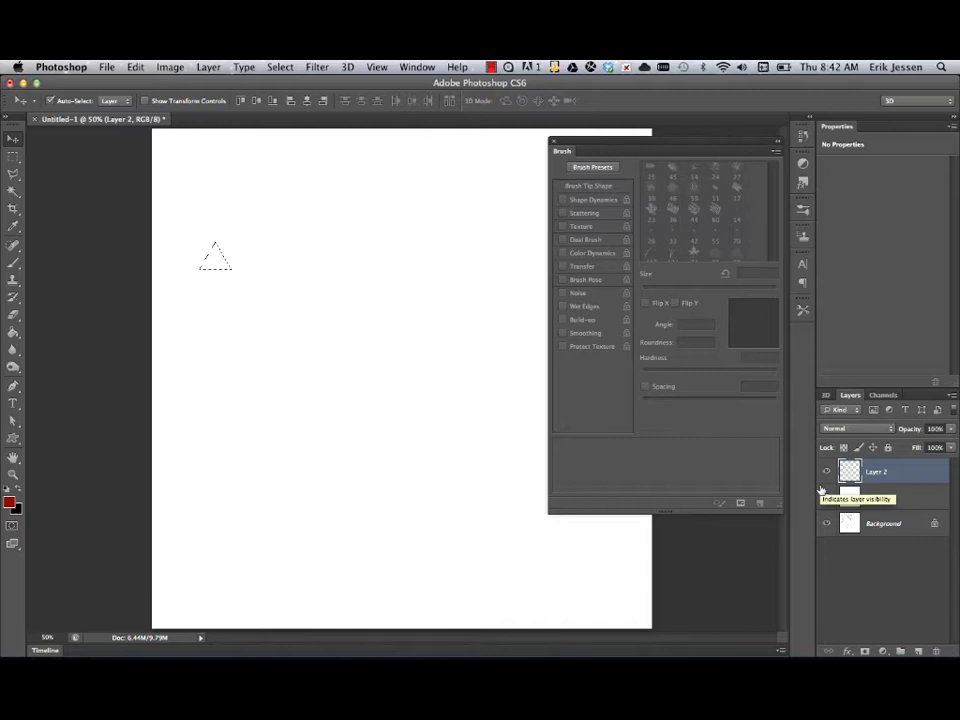
{"action": "key", "text": "super+d"}
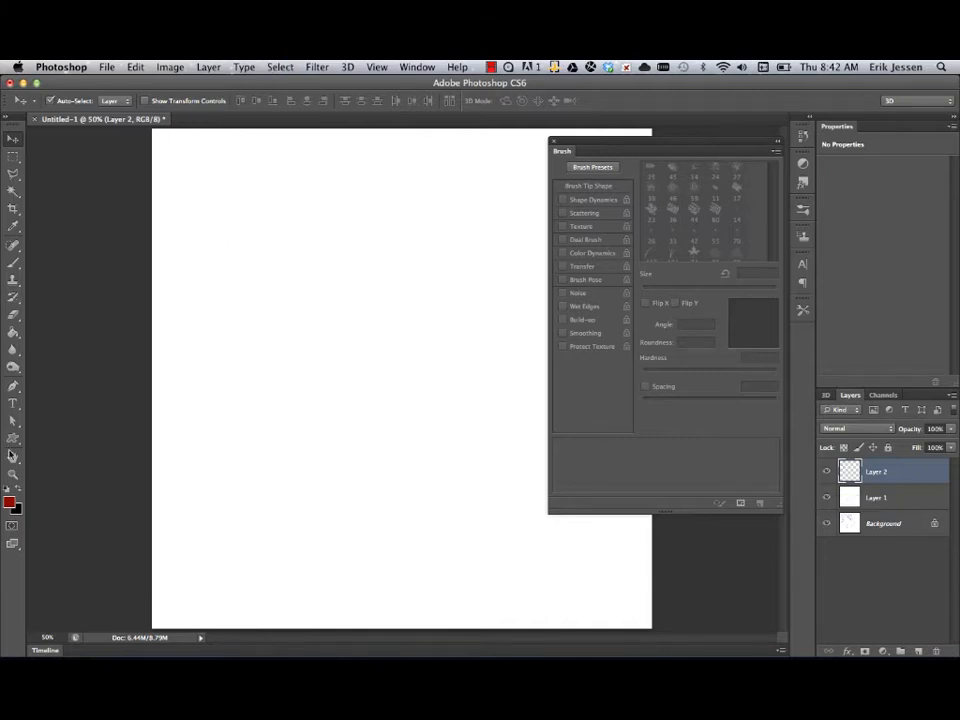
Step: Draw a vector triangle about 120 px wide and 104 px high, with no stroke and a dark red fill
{"action": "left_click", "coordinate": [13, 438]}
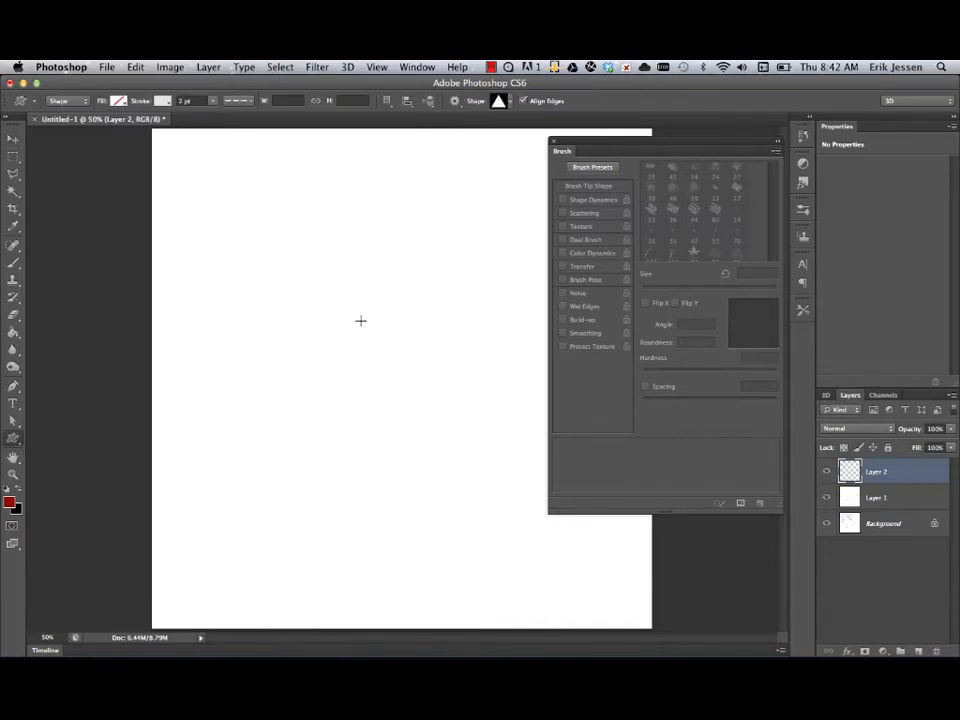
{"action": "left_click_drag", "start_coordinate": [253, 236], "coordinate": [292, 276]}
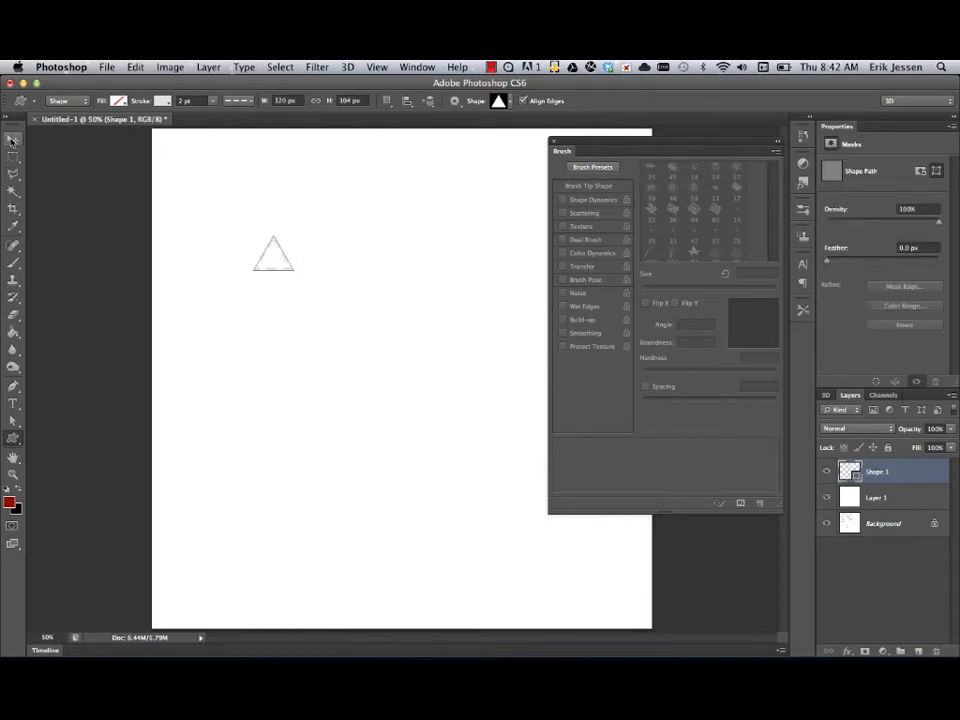
{"action": "left_click", "coordinate": [162, 101]}
{"action": "left_click", "coordinate": [105, 127]}
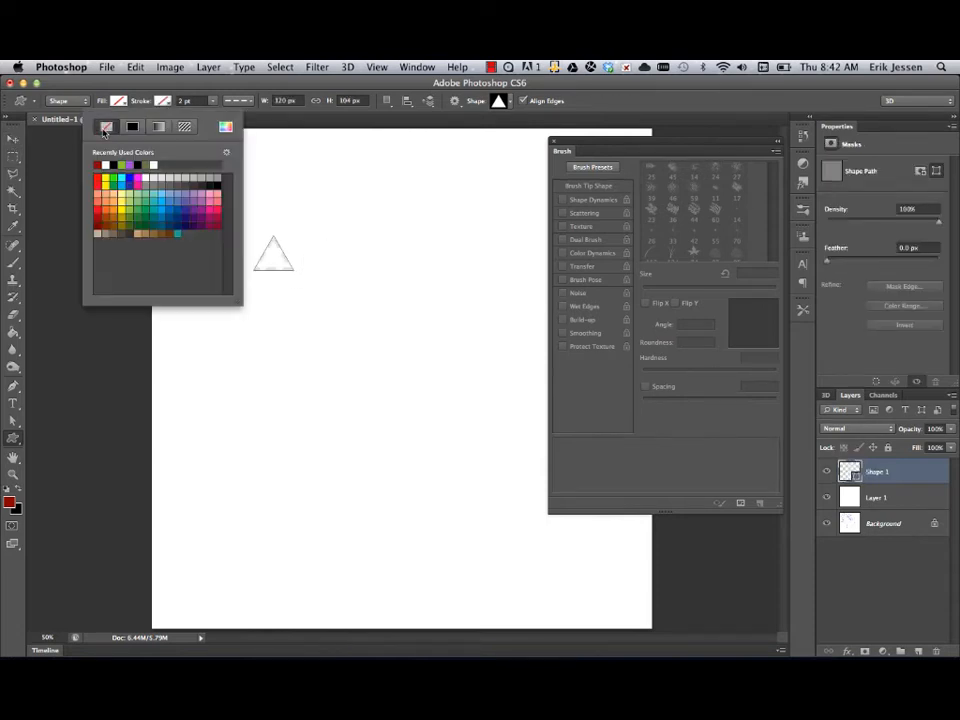
{"action": "left_click", "coordinate": [118, 101]}
{"action": "left_click", "coordinate": [55, 164]}
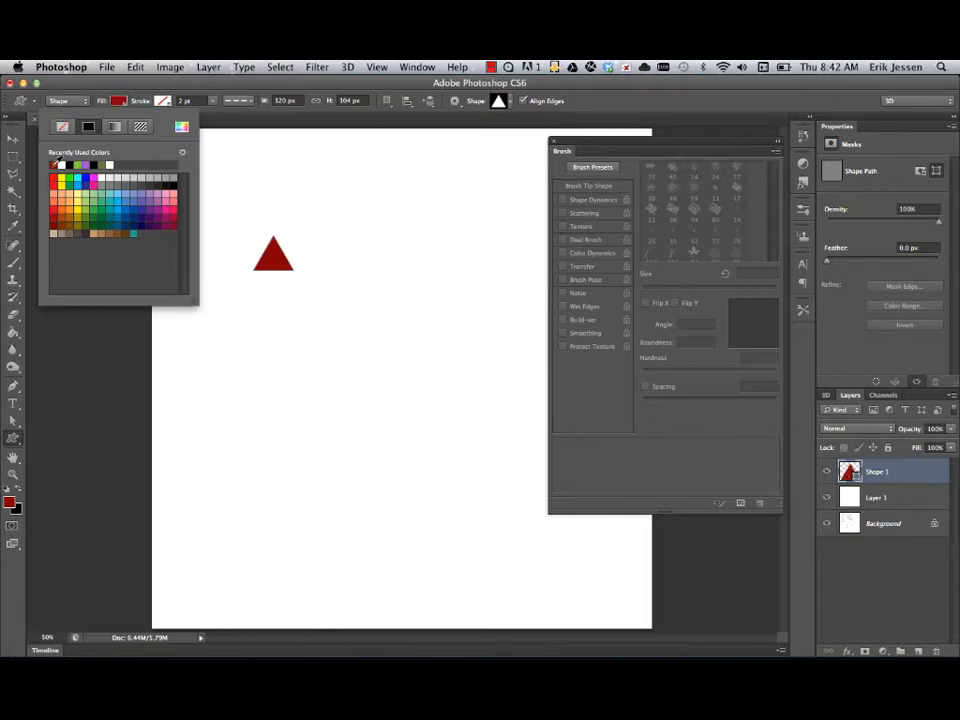
{"action": "left_click", "coordinate": [205, 172]}
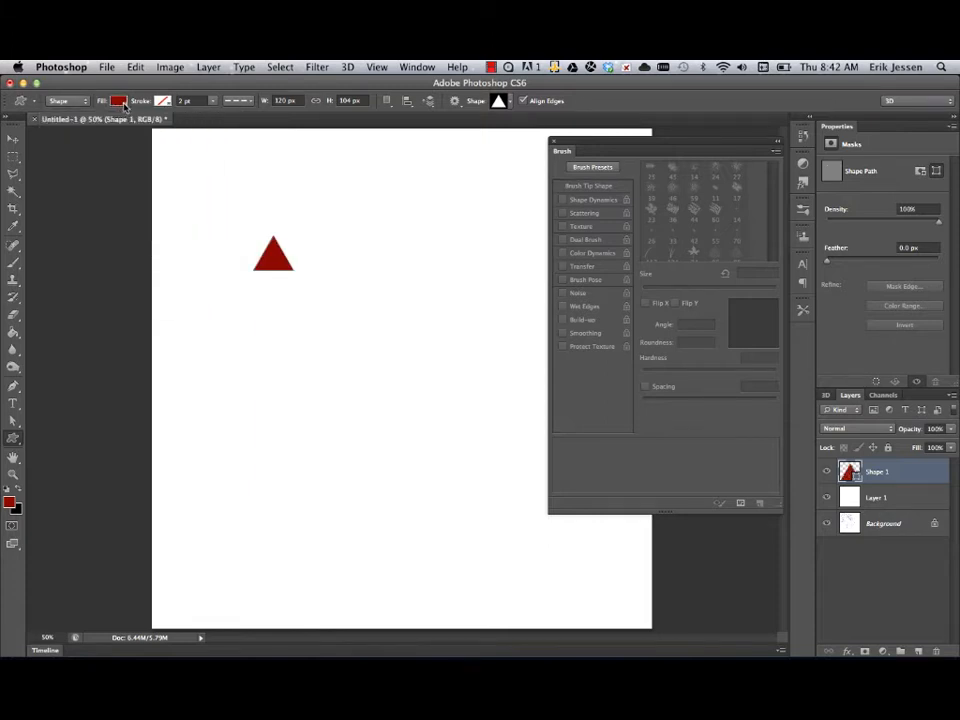
Step: Move the red triangle slightly down and to the left on the canvas, and load the Shape 1 layer's outline as a selection
{"action": "left_click", "coordinate": [16, 140]}
{"action": "left_click_drag", "start_coordinate": [280, 261], "coordinate": [239, 297]}
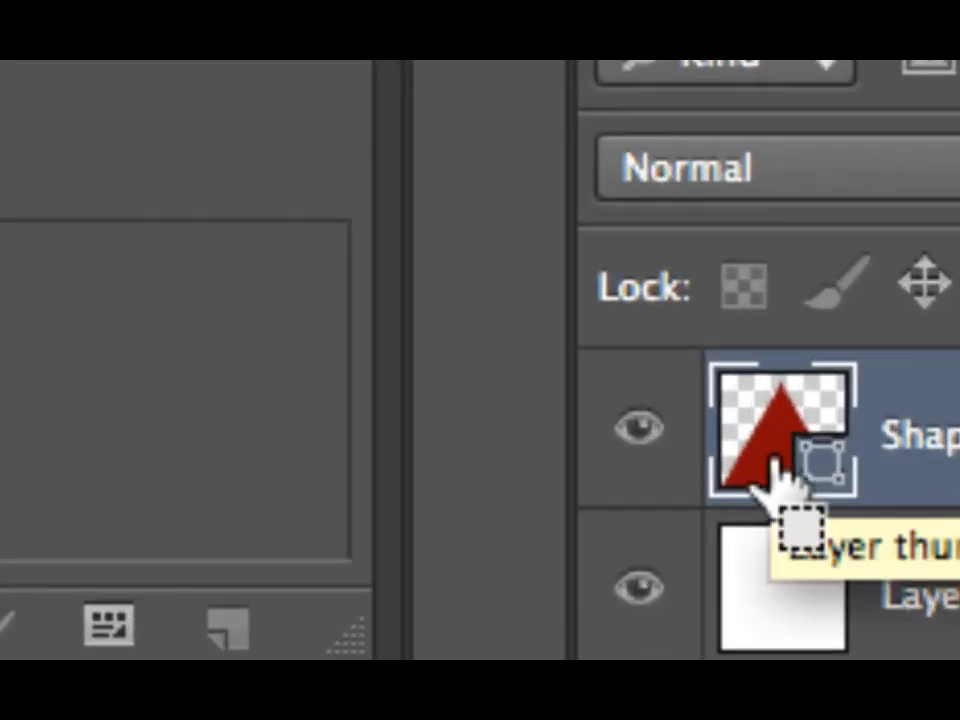
{"action": "left_click", "coordinate": [770, 452], "text": "super"}
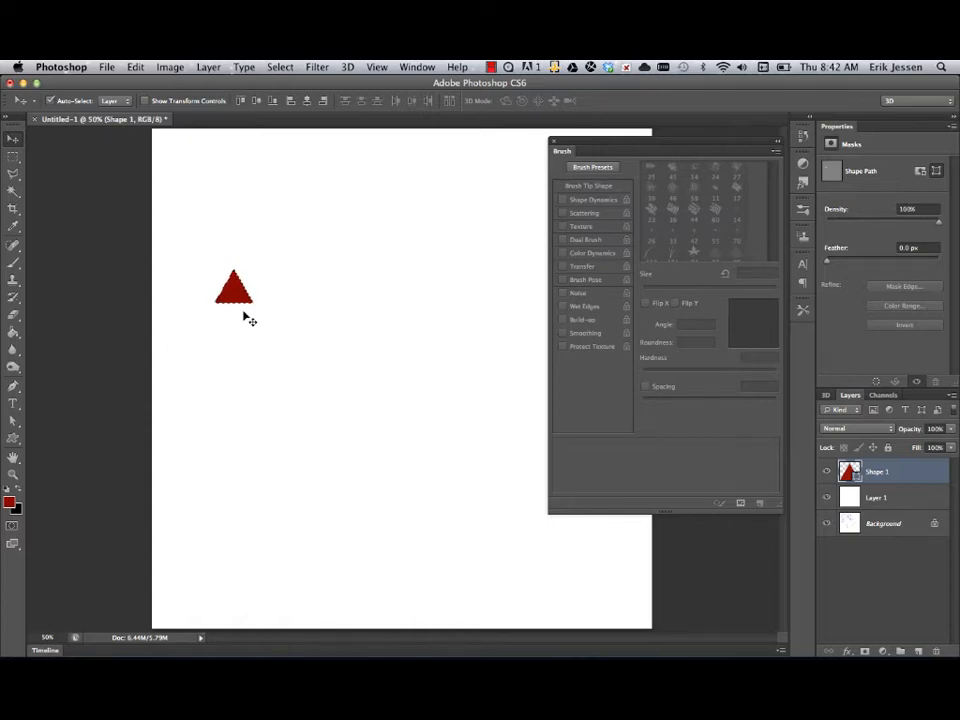
Step: Define a brush preset from the selected triangle and name it Triangle Brush
{"action": "left_click", "coordinate": [136, 67]}
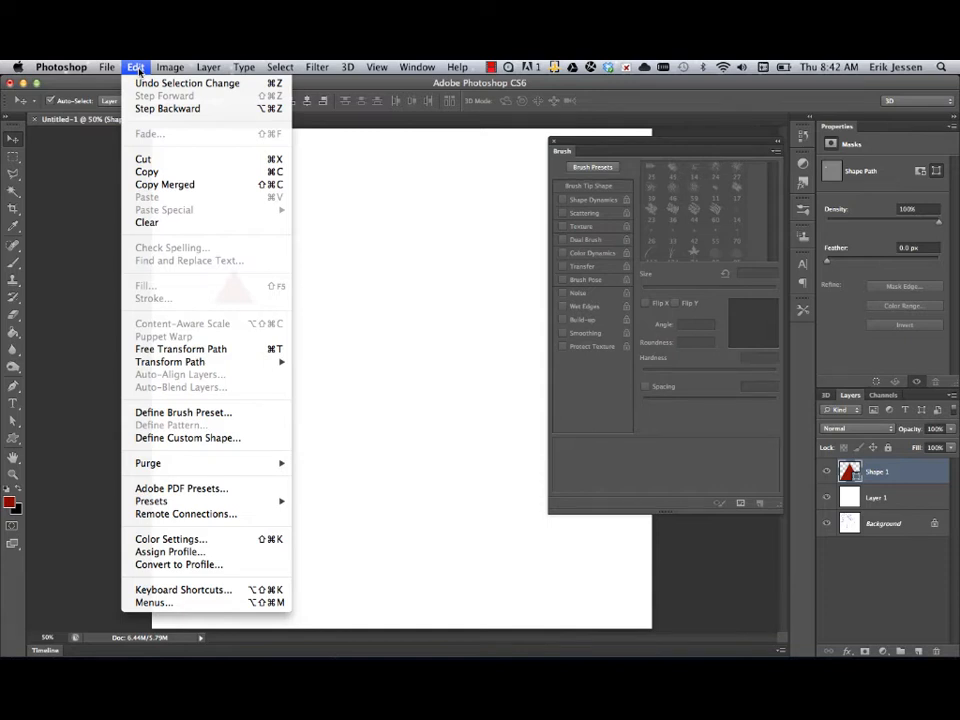
{"action": "left_click", "coordinate": [255, 414]}
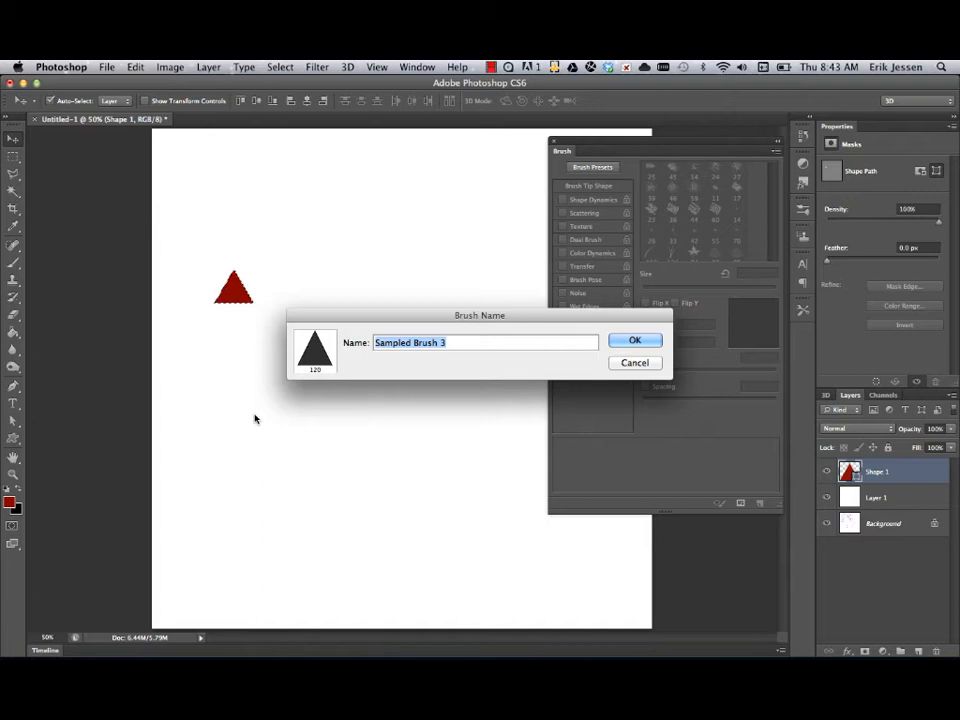
{"action": "type", "text": "T"}
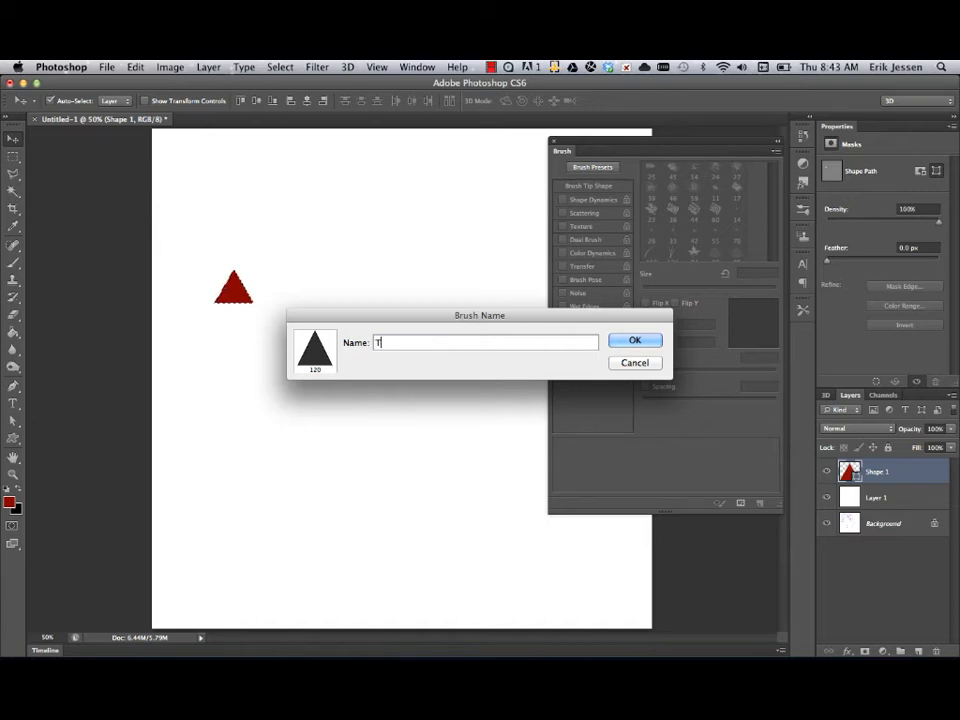
{"action": "type", "text": "riangle Brush"}
{"action": "left_click", "coordinate": [635, 341]}
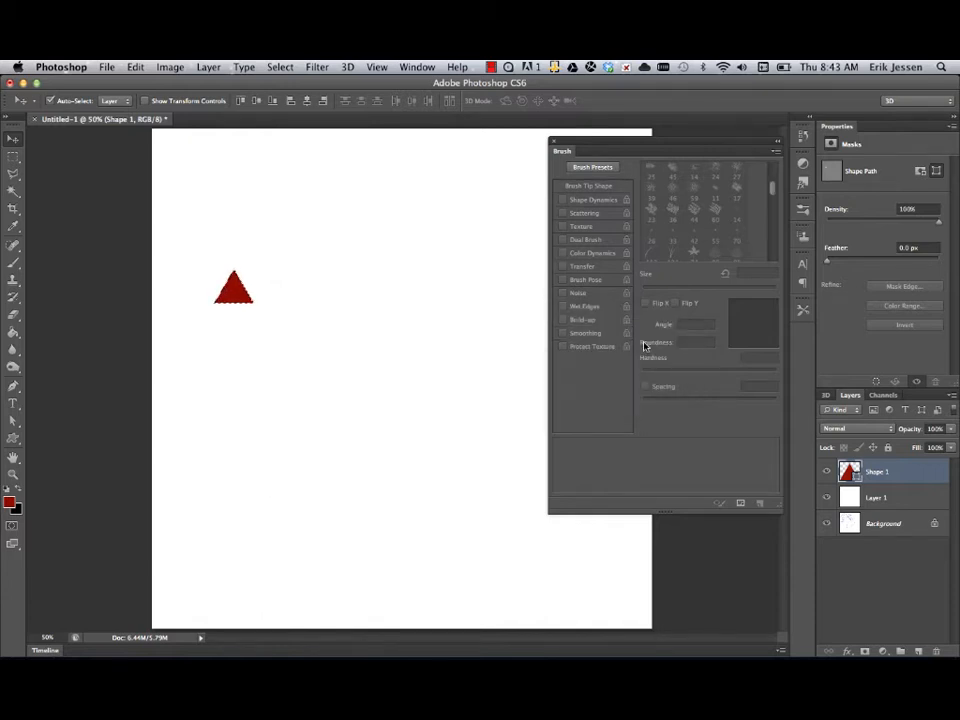
Step: Deselect the triangle and delete the Shape 1 layer
{"action": "left_click", "coordinate": [15, 138]}
{"action": "key", "text": "super+d"}
{"action": "left_click_drag", "start_coordinate": [895, 469], "coordinate": [936, 651]}
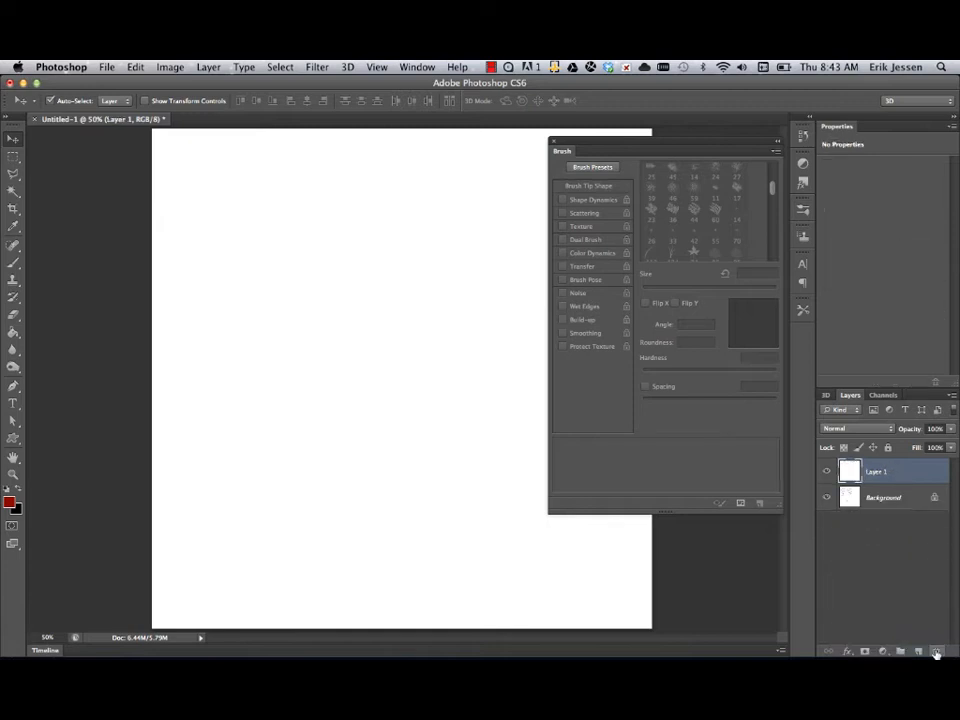
Step: Activate the Brush Tool and choose the custom 120 px triangle as the brush tip
{"action": "left_click", "coordinate": [12, 264]}
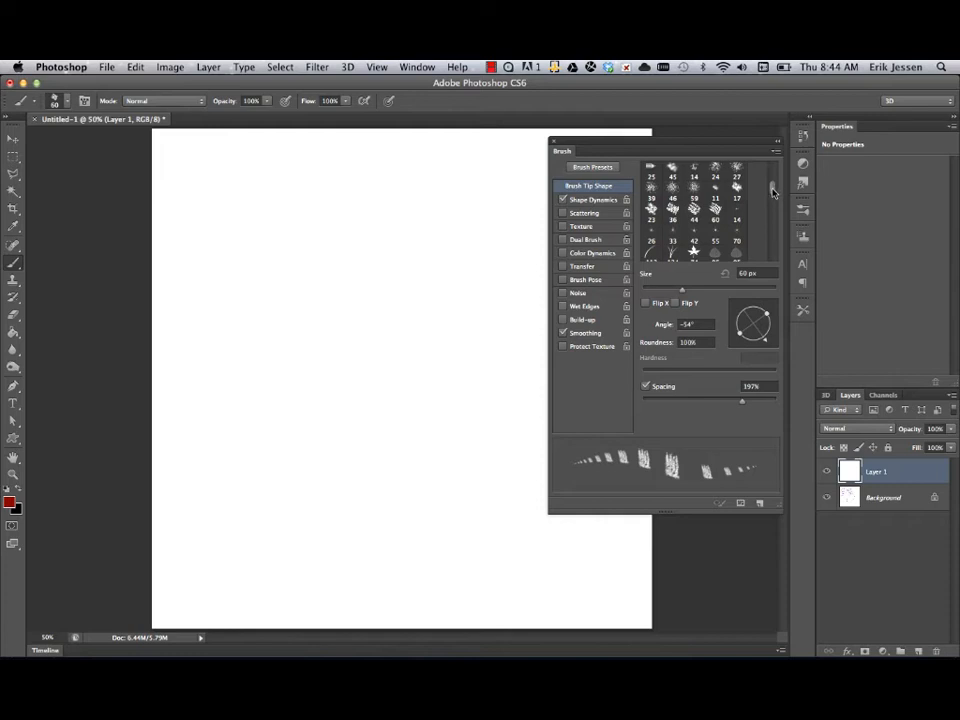
{"action": "mouse_move", "coordinate": [772, 185]}
{"action": "left_mouse_down"}
{"action": "mouse_move", "coordinate": [778, 266]}
{"action": "mouse_move", "coordinate": [773, 236]}
{"action": "left_mouse_up"}
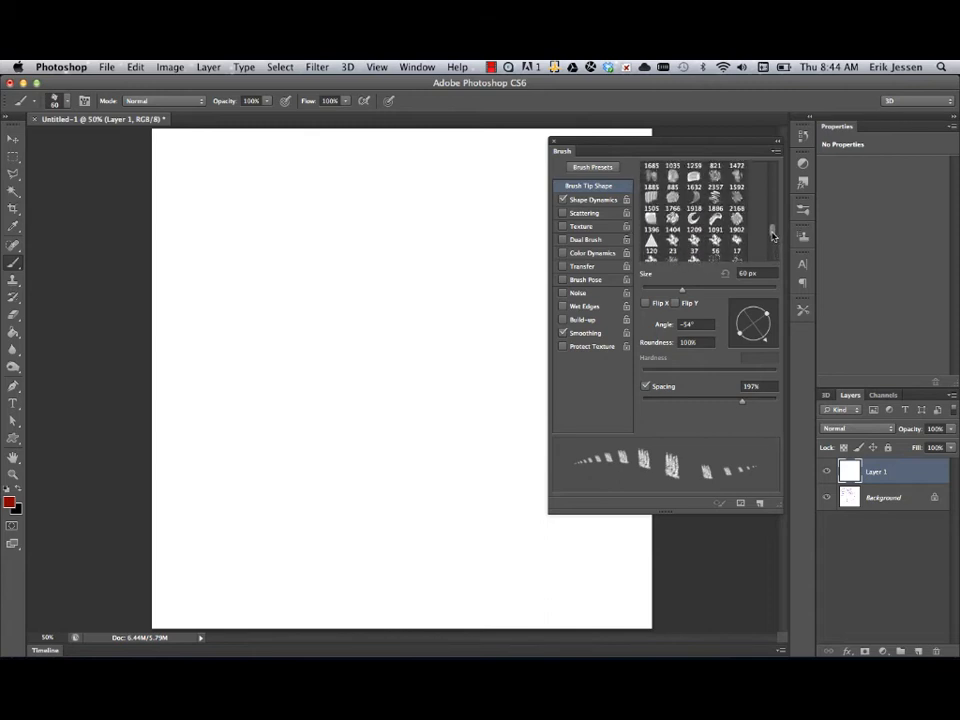
{"action": "left_click", "coordinate": [651, 243]}
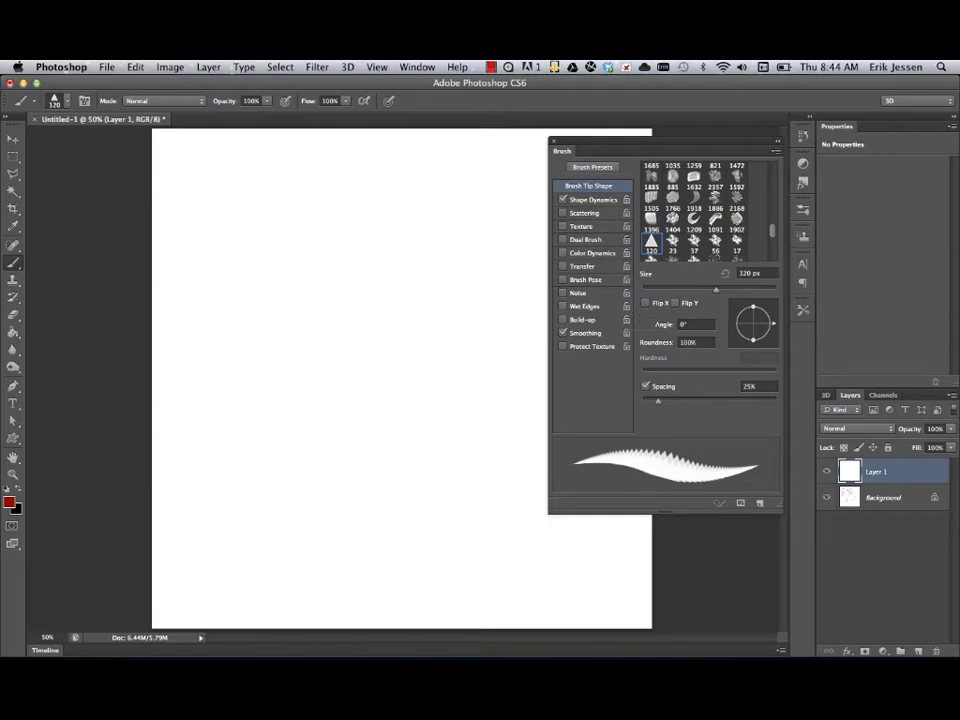
Step: Set the foreground colour to a muted blue-violet and return to the Brush tool
{"action": "left_click", "coordinate": [10, 504]}
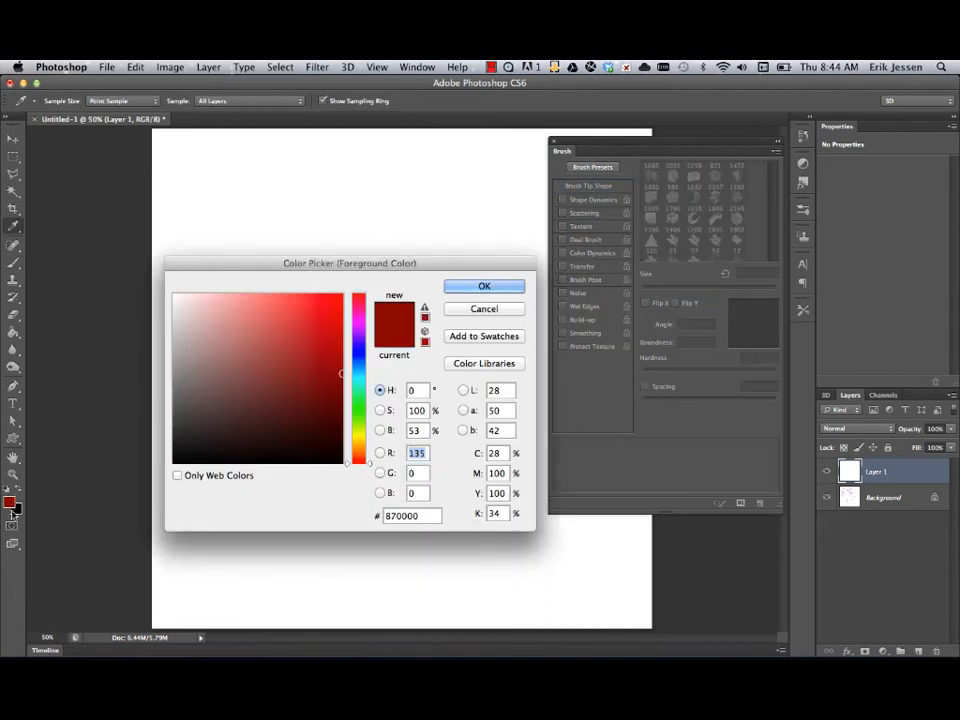
{"action": "left_click", "coordinate": [362, 412]}
{"action": "left_click", "coordinate": [308, 341]}
{"action": "left_click", "coordinate": [355, 404]}
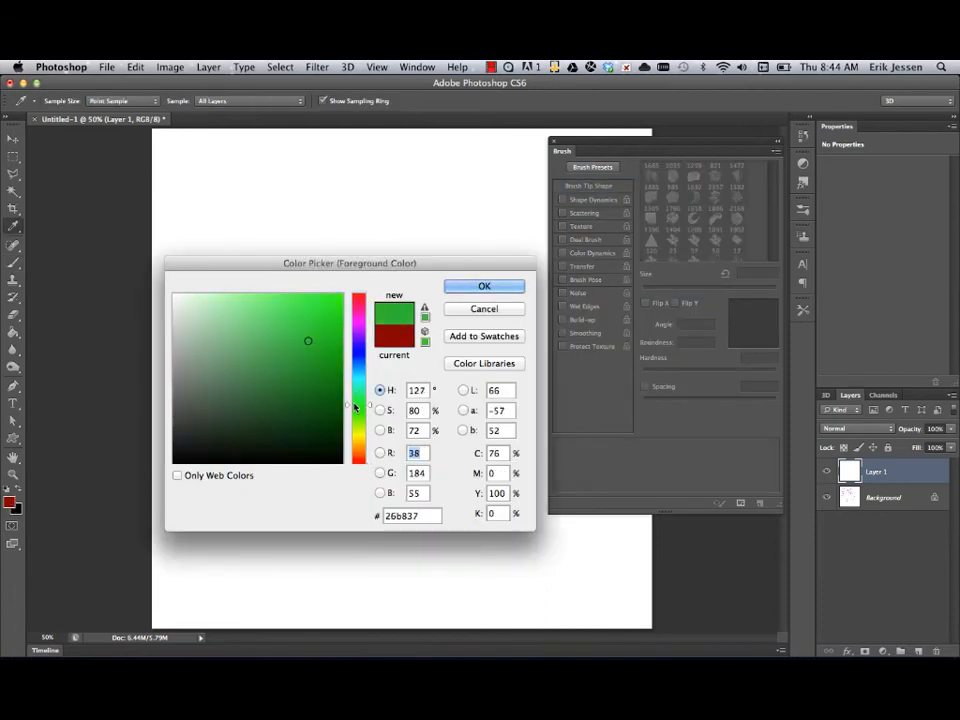
{"action": "mouse_move", "coordinate": [355, 404]}
{"action": "left_mouse_down"}
{"action": "mouse_move", "coordinate": [355, 351]}
{"action": "mouse_move", "coordinate": [218, 371]}
{"action": "left_mouse_up"}
{"action": "left_click", "coordinate": [287, 368]}
{"action": "left_click", "coordinate": [289, 343]}
{"action": "left_click", "coordinate": [466, 286]}
{"action": "key", "text": "b"}
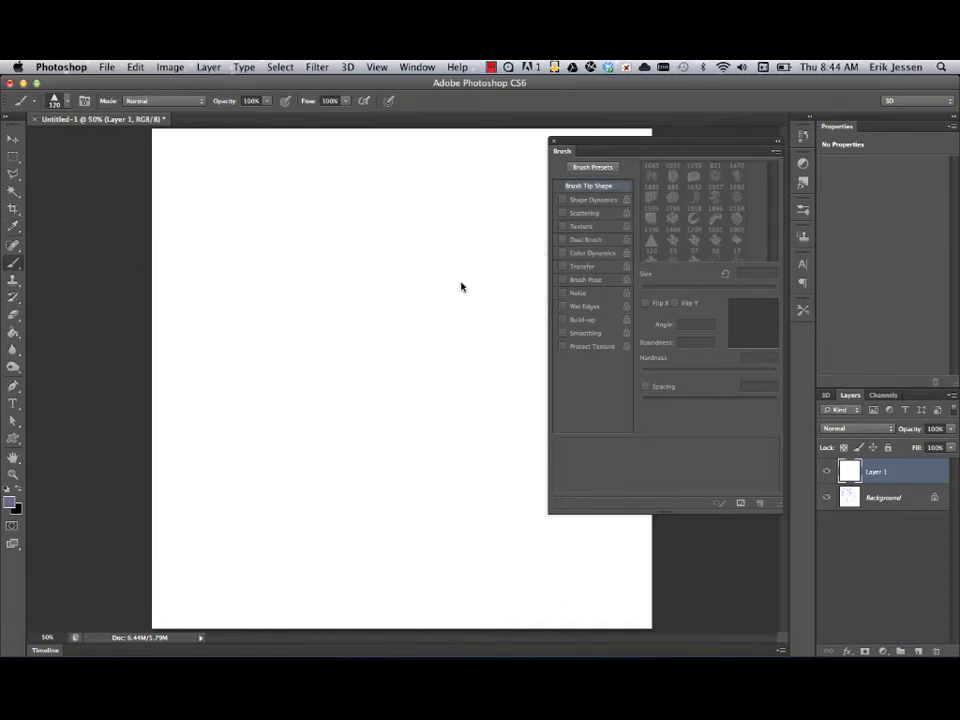
Step: Paint a curved test stroke with the triangle brush near the canvas's upper edge and undo it
{"action": "mouse_move", "coordinate": [181, 170]}
{"action": "left_mouse_down"}
{"action": "mouse_move", "coordinate": [296, 189]}
{"action": "mouse_move", "coordinate": [420, 233]}
{"action": "mouse_move", "coordinate": [240, 236]}
{"action": "left_mouse_up"}
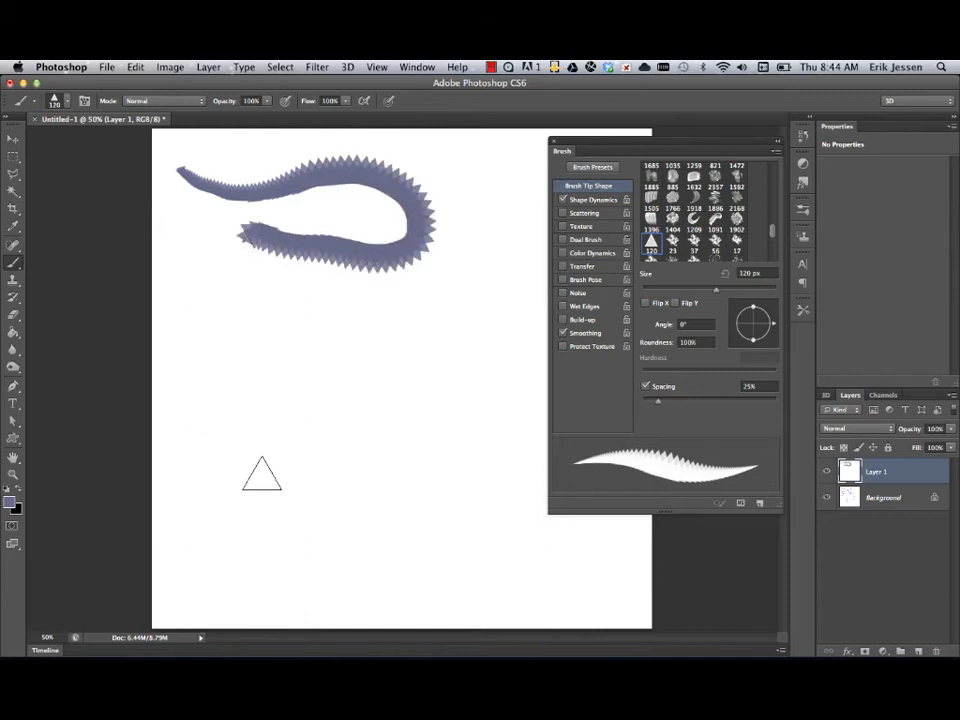
{"action": "key", "text": "super+z"}
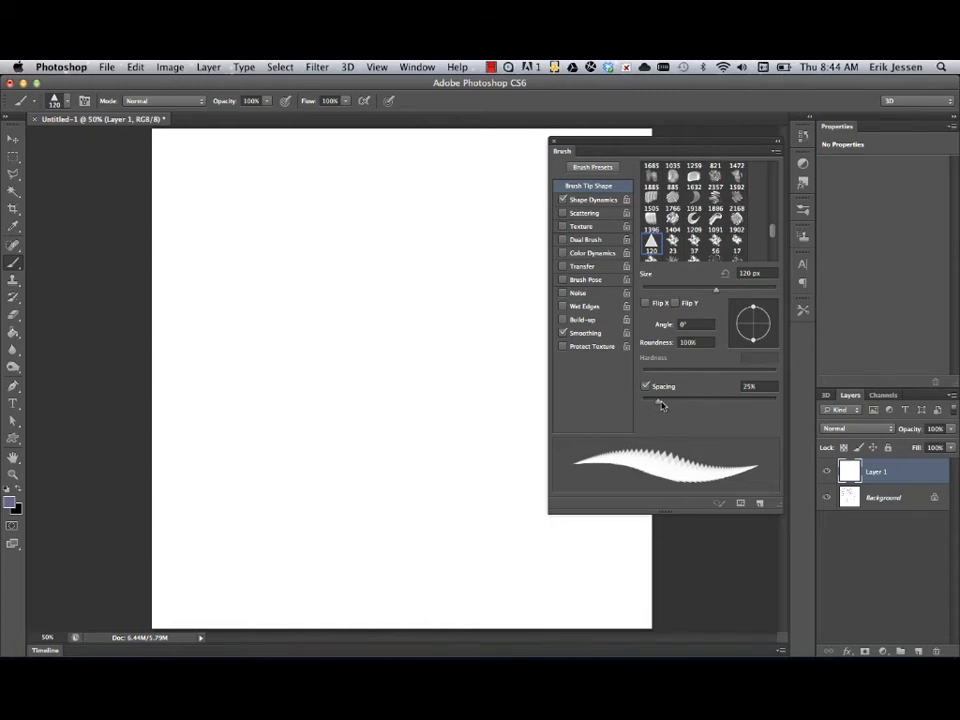
Step: Set the triangle brush's spacing to 134% and paint winding test strokes across the upper half of the canvas
{"action": "left_click_drag", "start_coordinate": [660, 404], "coordinate": [721, 403]}
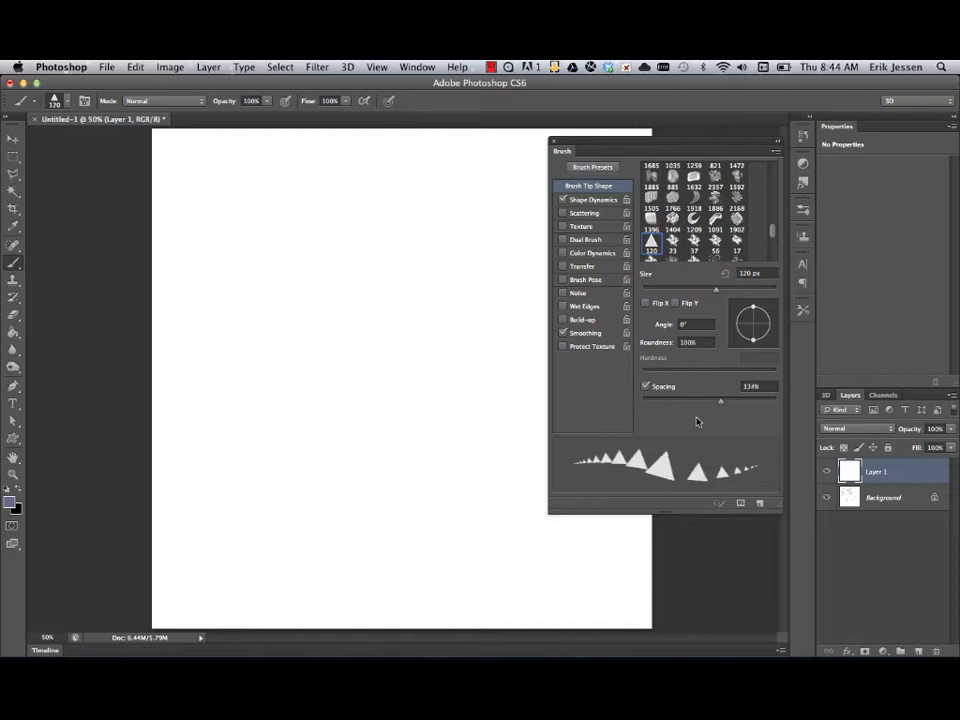
{"action": "mouse_move", "coordinate": [198, 176]}
{"action": "left_mouse_down"}
{"action": "mouse_move", "coordinate": [266, 192]}
{"action": "mouse_move", "coordinate": [401, 172]}
{"action": "mouse_move", "coordinate": [428, 223]}
{"action": "mouse_move", "coordinate": [400, 262]}
{"action": "mouse_move", "coordinate": [343, 271]}
{"action": "mouse_move", "coordinate": [307, 243]}
{"action": "mouse_move", "coordinate": [325, 205]}
{"action": "mouse_move", "coordinate": [372, 208]}
{"action": "left_mouse_up"}
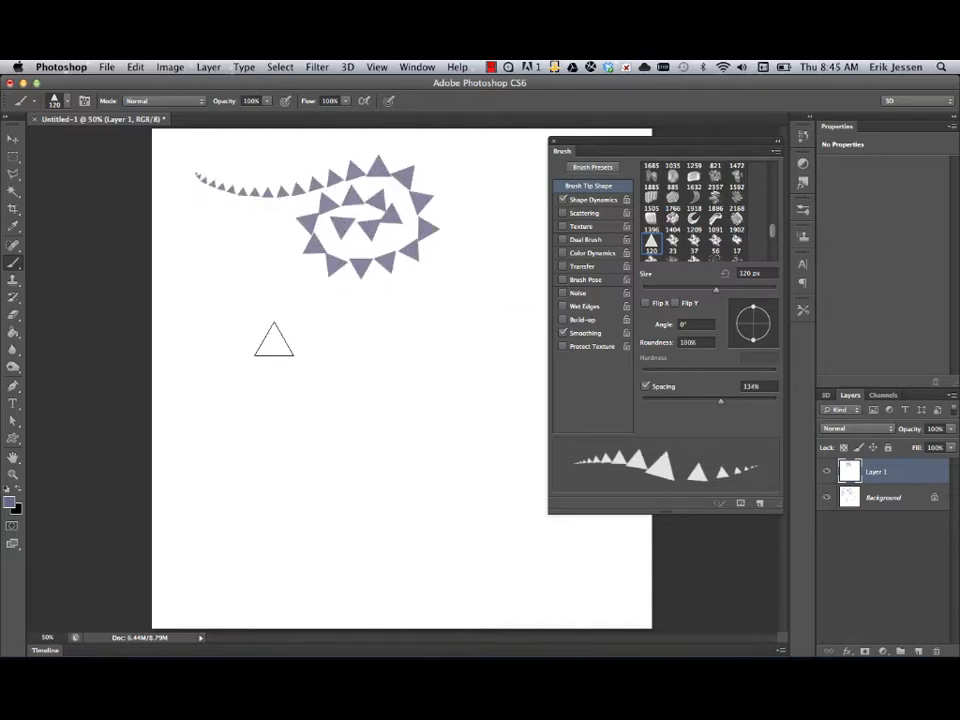
{"action": "mouse_move", "coordinate": [275, 225]}
{"action": "left_mouse_down"}
{"action": "mouse_move", "coordinate": [163, 216]}
{"action": "mouse_move", "coordinate": [184, 360]}
{"action": "mouse_move", "coordinate": [283, 310]}
{"action": "mouse_move", "coordinate": [399, 386]}
{"action": "mouse_move", "coordinate": [525, 327]}
{"action": "mouse_move", "coordinate": [476, 266]}
{"action": "mouse_move", "coordinate": [481, 355]}
{"action": "mouse_move", "coordinate": [400, 297]}
{"action": "left_mouse_up"}
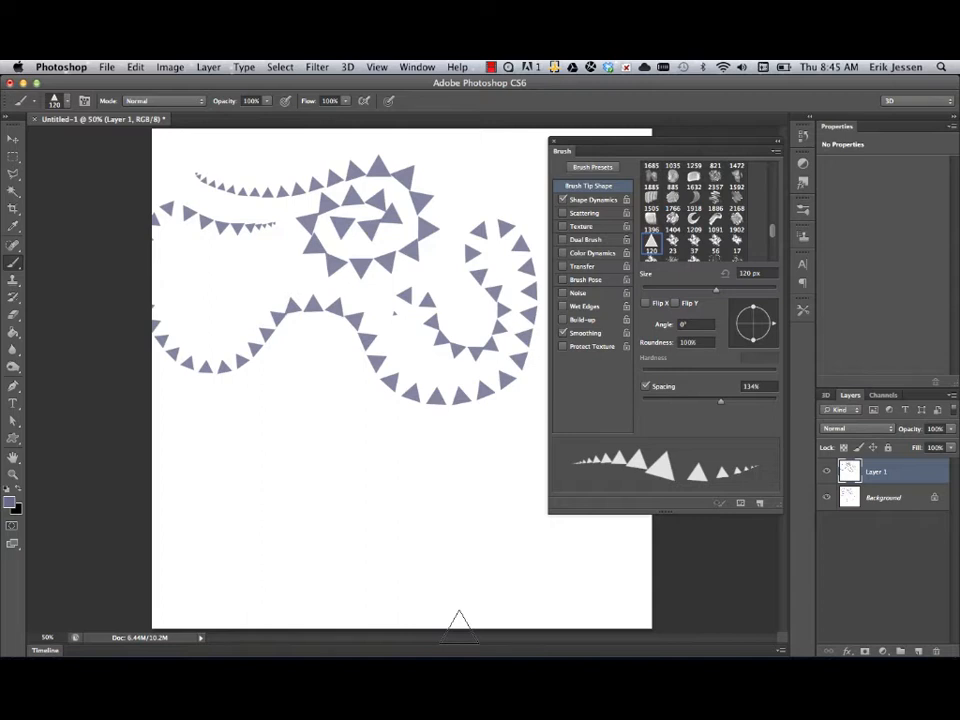
Step: Delete the entire contents of Layer 1 and deselect
{"action": "key", "text": "super+a"}
{"action": "key", "text": "BackSpace"}
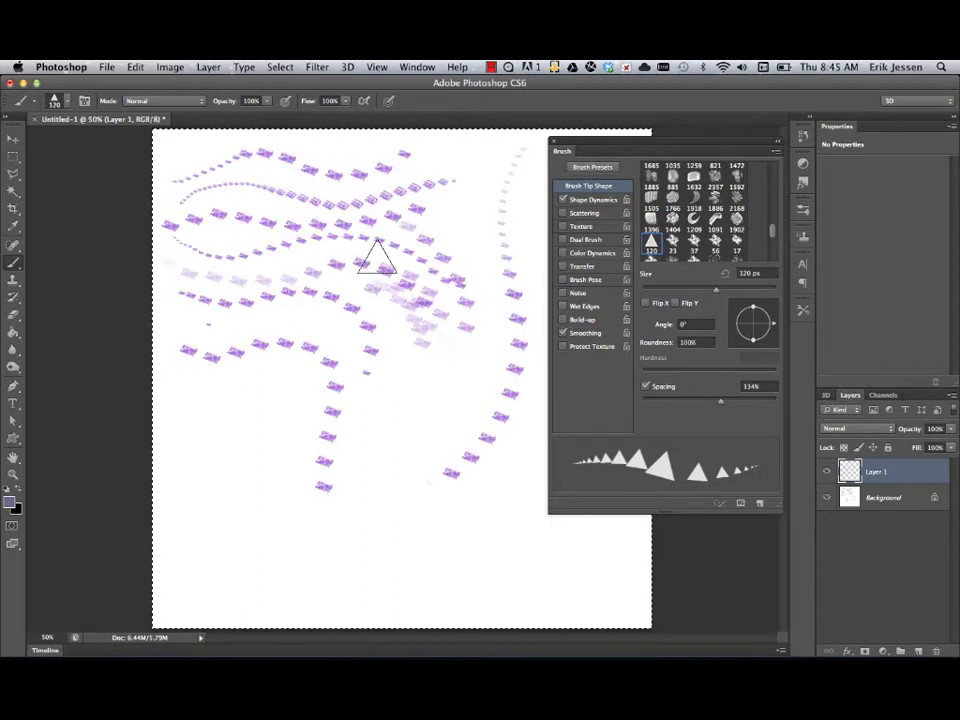
{"action": "key", "text": "super+d"}
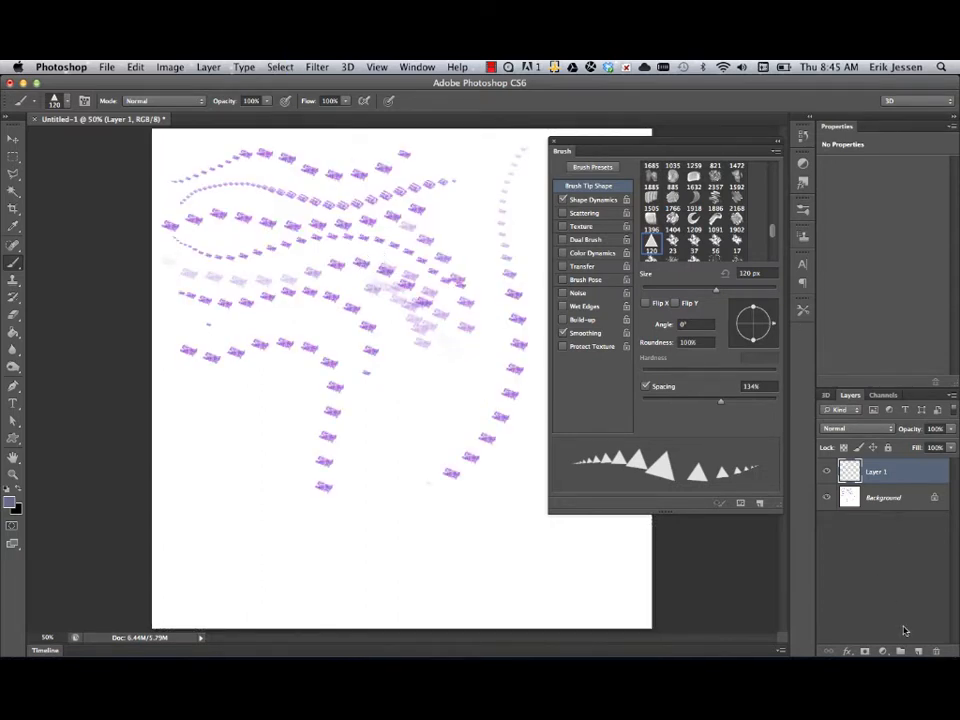
Step: Add a new layer above Layer 1 and fill it with white using the Paint Bucket
{"action": "key", "text": "super+shift+alt+n"}
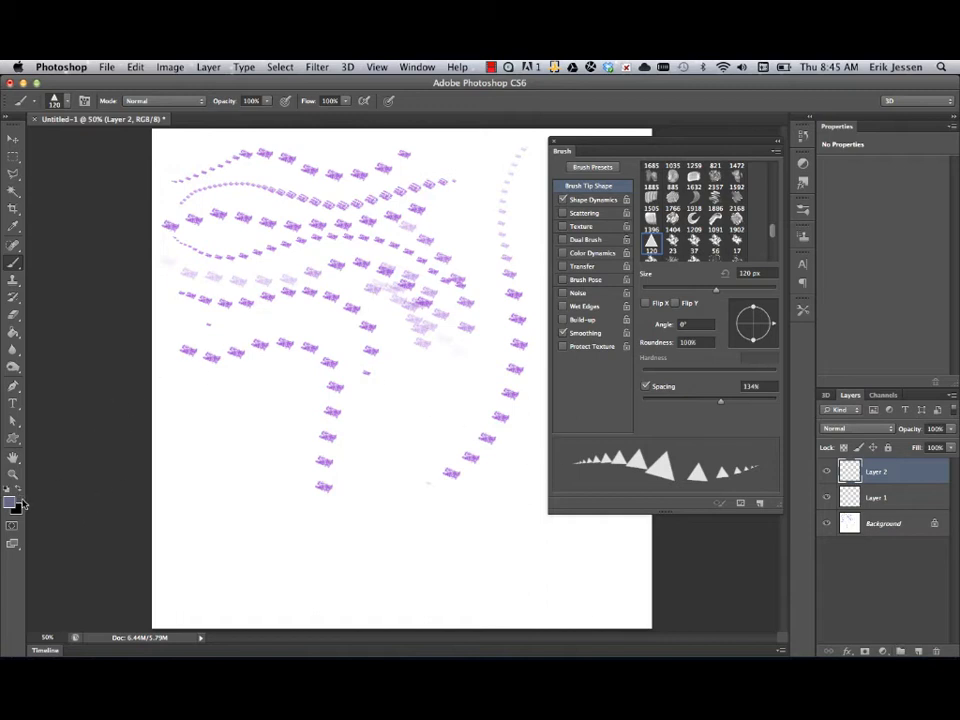
{"action": "key", "text": "d"}
{"action": "key", "text": "x"}
{"action": "left_click", "coordinate": [13, 333]}
{"action": "left_click", "coordinate": [176, 405]}
{"action": "left_click", "coordinate": [13, 139]}
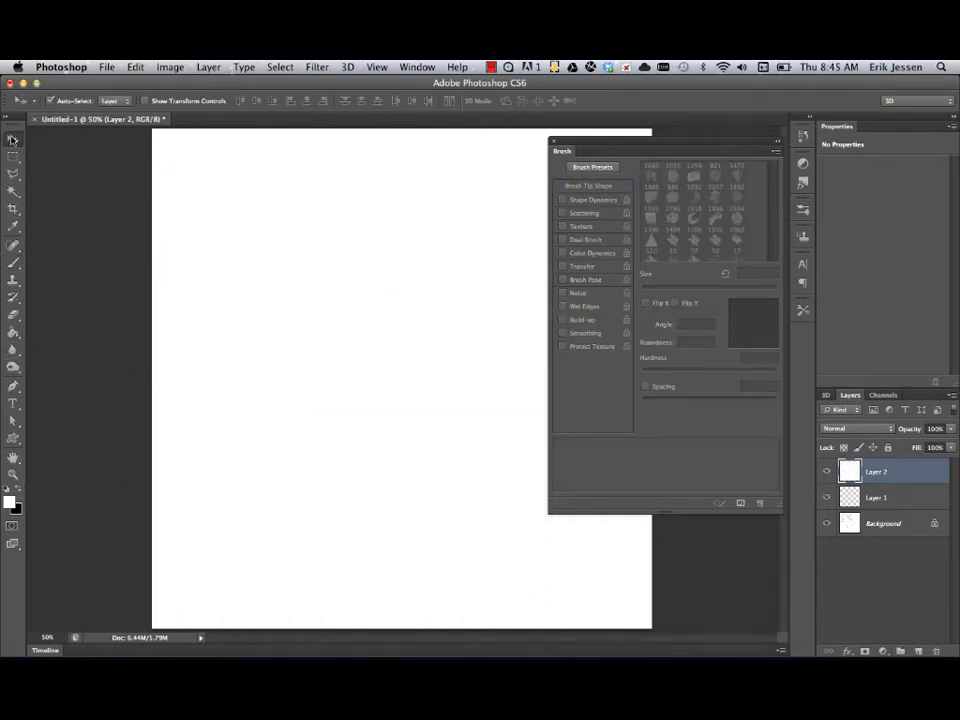
Step: Set the foreground colour to dusty red #bf7070 and the triangle brush's spacing to 153%
{"action": "key", "text": "b"}
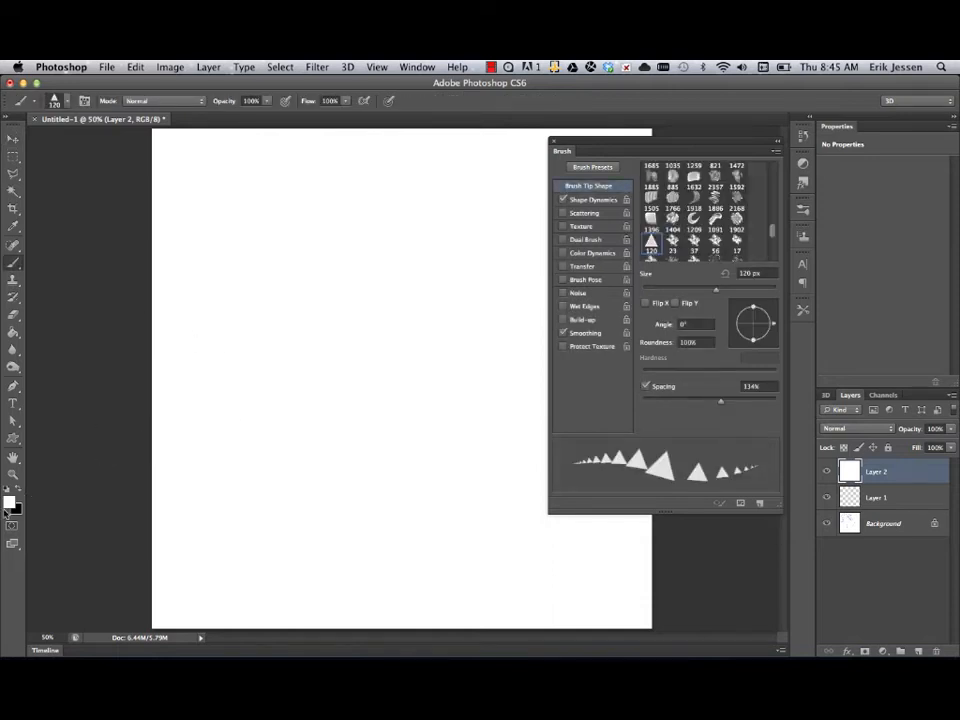
{"action": "left_click", "coordinate": [12, 505]}
{"action": "mouse_move", "coordinate": [279, 388]}
{"action": "left_mouse_down"}
{"action": "mouse_move", "coordinate": [236, 326]}
{"action": "mouse_move", "coordinate": [251, 336]}
{"action": "mouse_move", "coordinate": [243, 336]}
{"action": "left_mouse_up"}
{"action": "left_click", "coordinate": [482, 287]}
{"action": "mouse_move", "coordinate": [727, 407]}
{"action": "left_mouse_down"}
{"action": "mouse_move", "coordinate": [735, 399]}
{"action": "mouse_move", "coordinate": [723, 391]}
{"action": "left_mouse_up"}
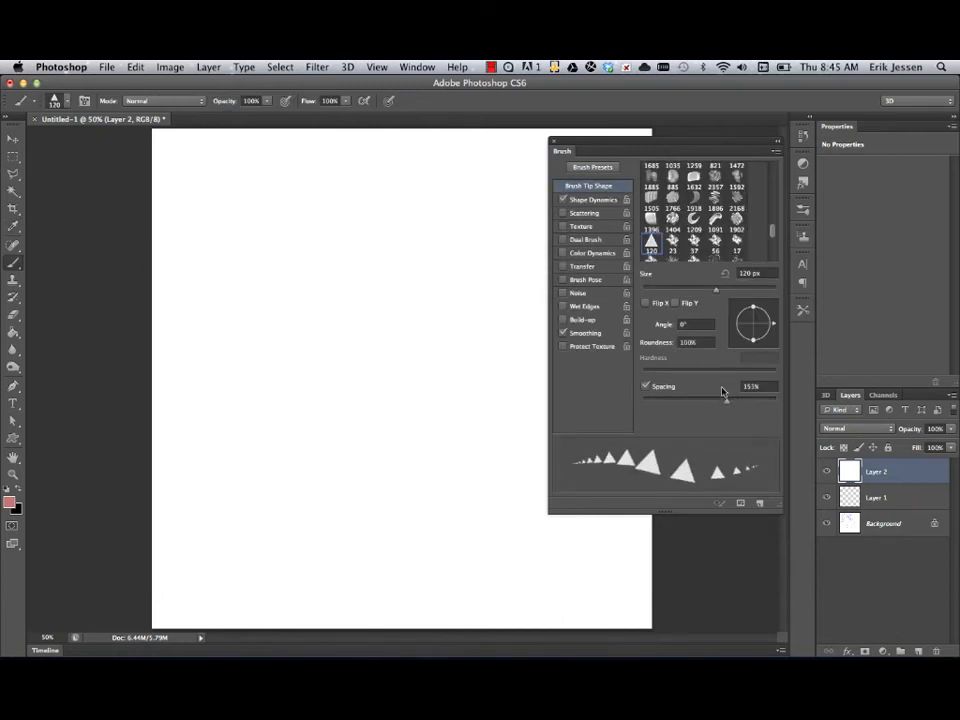
Step: Switch the Size Jitter control to Off in the brush's Shape Dynamics, keeping Angle Jitter at 0%
{"action": "left_click", "coordinate": [590, 200]}
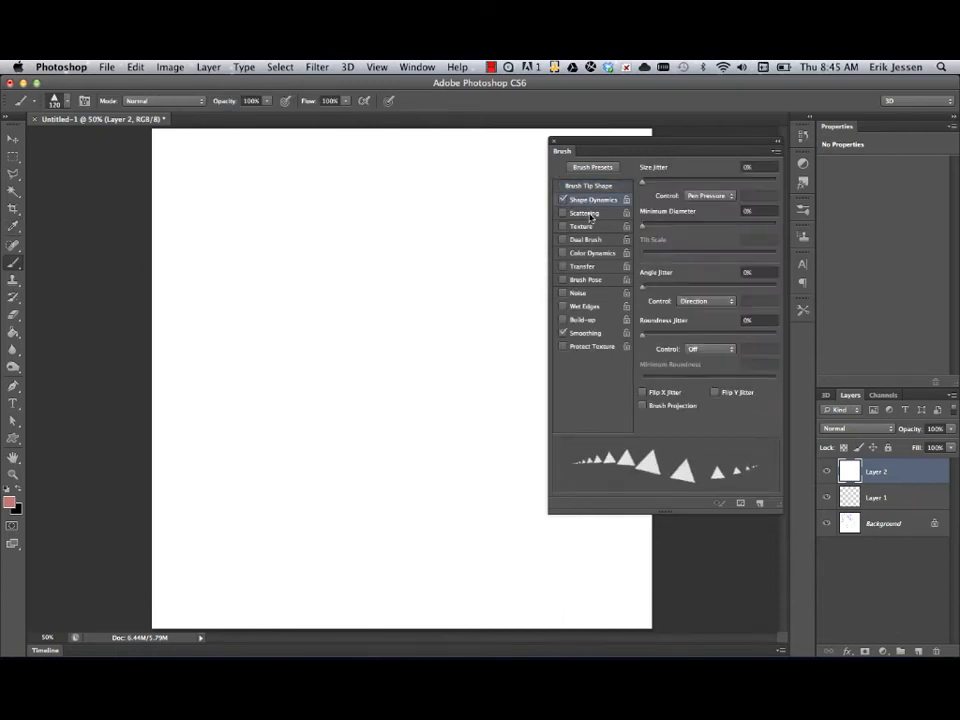
{"action": "left_click", "coordinate": [708, 195]}
{"action": "left_click", "coordinate": [704, 177]}
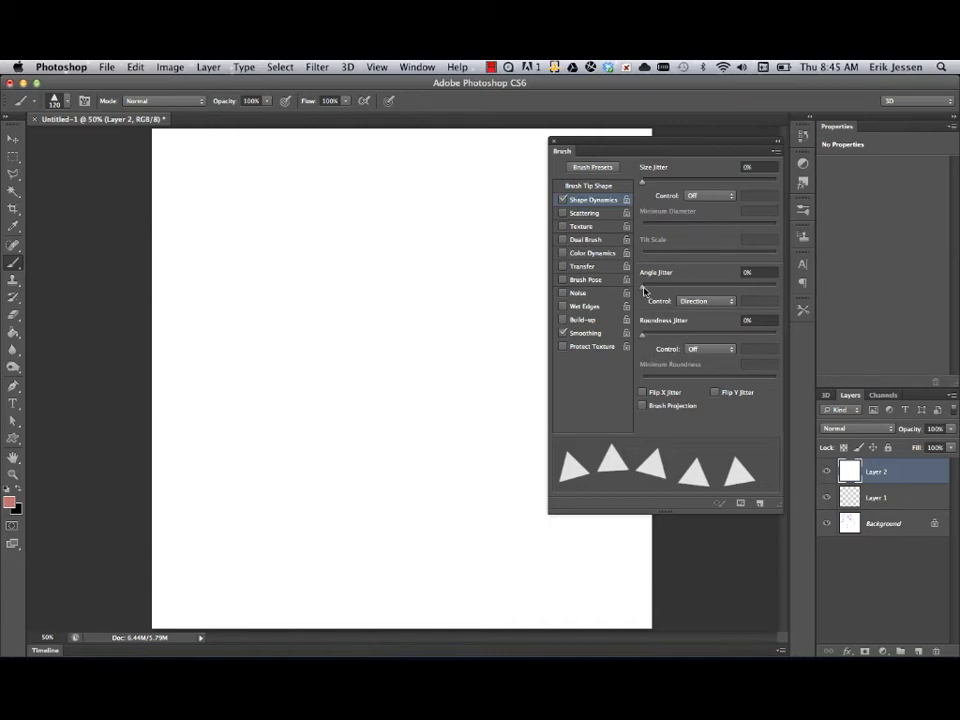
{"action": "left_click_drag", "start_coordinate": [643, 287], "coordinate": [622, 289]}
Step: Enable Color Dynamics for the brush and set the background colour to dark red #8a2020
{"action": "left_click", "coordinate": [580, 253]}
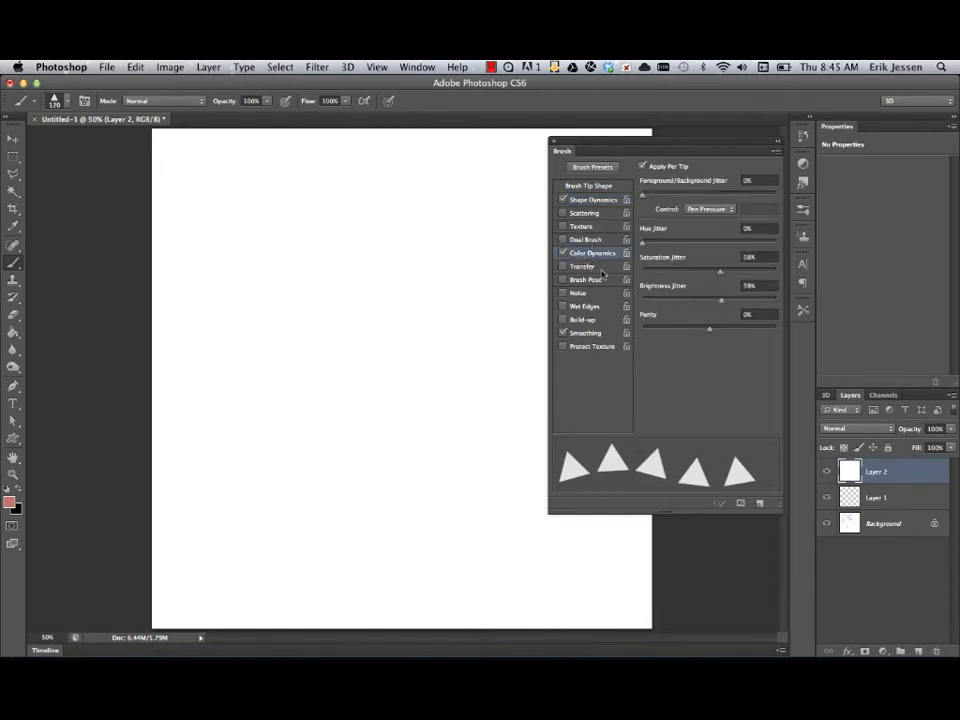
{"action": "left_click", "coordinate": [16, 508]}
{"action": "left_click_drag", "start_coordinate": [294, 365], "coordinate": [303, 370]}
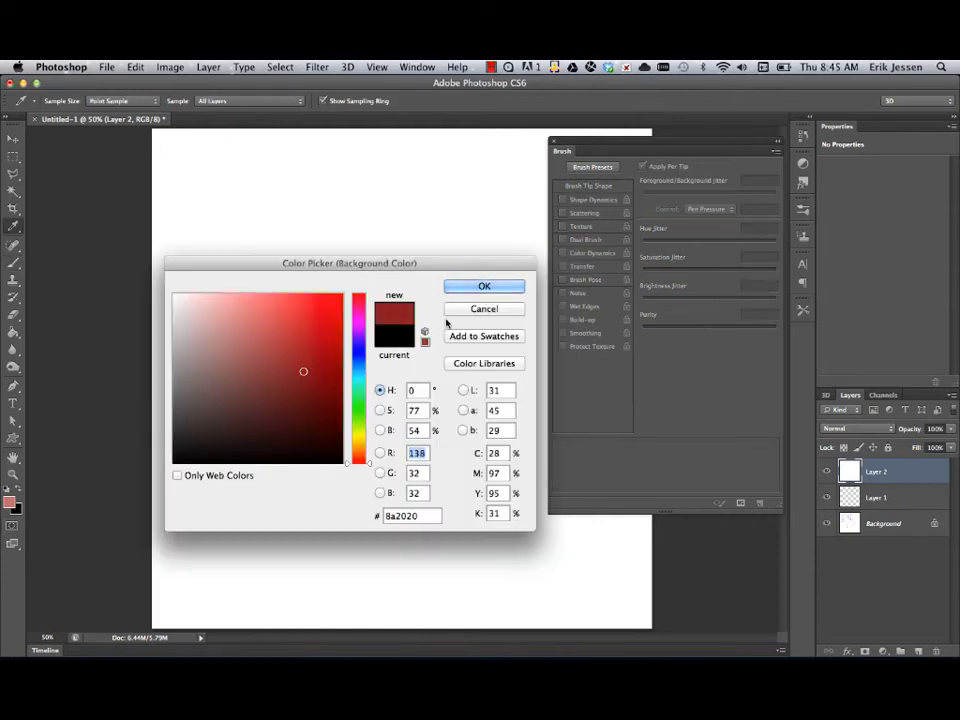
{"action": "left_click", "coordinate": [484, 286]}
Step: Paint two spiral test strokes on Layer 2 with the Color Dynamics triangle brush, removing each one
{"action": "mouse_move", "coordinate": [167, 156]}
{"action": "left_mouse_down"}
{"action": "mouse_move", "coordinate": [221, 167]}
{"action": "mouse_move", "coordinate": [291, 248]}
{"action": "mouse_move", "coordinate": [370, 306]}
{"action": "mouse_move", "coordinate": [471, 285]}
{"action": "mouse_move", "coordinate": [493, 190]}
{"action": "mouse_move", "coordinate": [412, 152]}
{"action": "mouse_move", "coordinate": [341, 181]}
{"action": "mouse_move", "coordinate": [349, 228]}
{"action": "mouse_move", "coordinate": [386, 236]}
{"action": "left_mouse_up"}
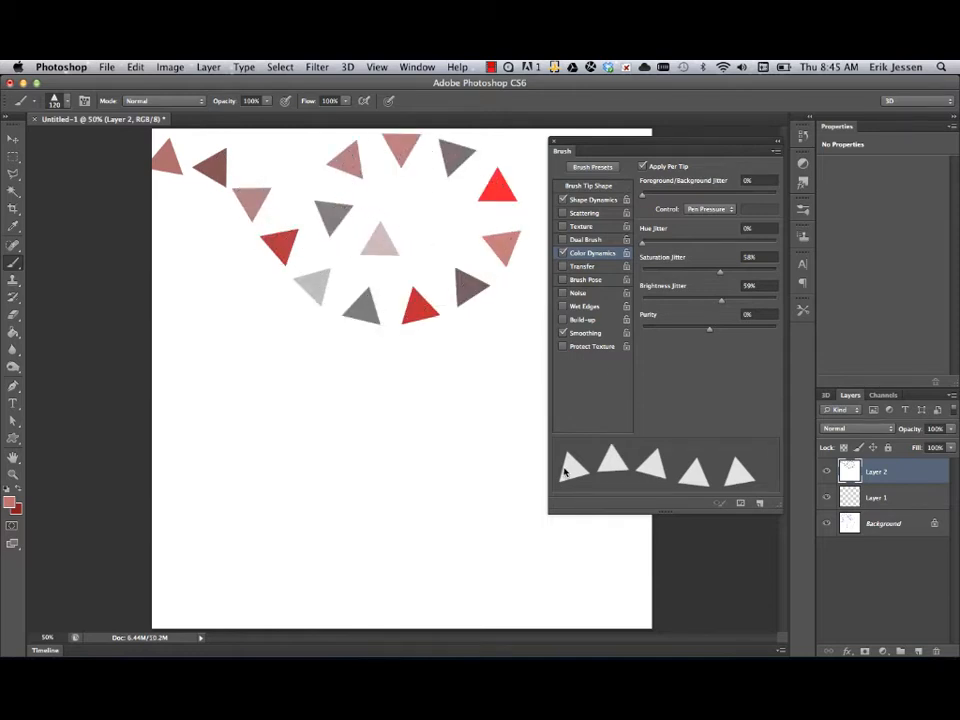
{"action": "key", "text": "ctrl+z"}
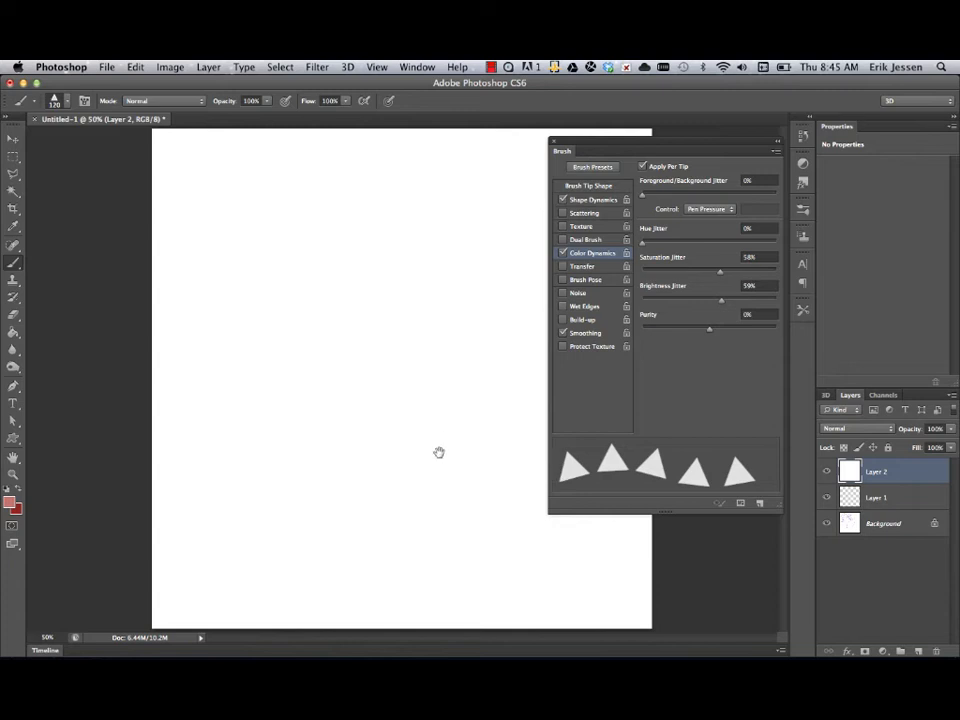
{"action": "mouse_move", "coordinate": [634, 146]}
{"action": "left_mouse_down"}
{"action": "mouse_move", "coordinate": [707, 126]}
{"action": "mouse_move", "coordinate": [739, 85]}
{"action": "left_mouse_up"}
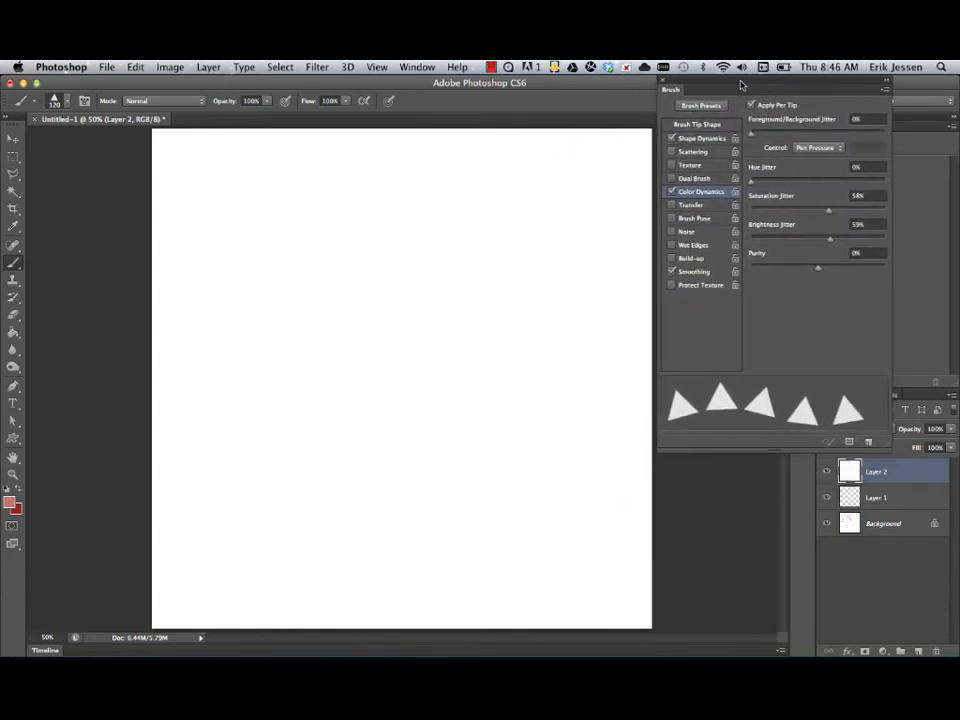
{"action": "mouse_move", "coordinate": [393, 328]}
{"action": "left_mouse_down"}
{"action": "mouse_move", "coordinate": [448, 370]}
{"action": "mouse_move", "coordinate": [493, 295]}
{"action": "mouse_move", "coordinate": [324, 220]}
{"action": "mouse_move", "coordinate": [287, 382]}
{"action": "mouse_move", "coordinate": [425, 472]}
{"action": "mouse_move", "coordinate": [588, 340]}
{"action": "mouse_move", "coordinate": [429, 144]}
{"action": "mouse_move", "coordinate": [233, 206]}
{"action": "mouse_move", "coordinate": [230, 408]}
{"action": "mouse_move", "coordinate": [365, 537]}
{"action": "mouse_move", "coordinate": [536, 508]}
{"action": "left_mouse_up"}
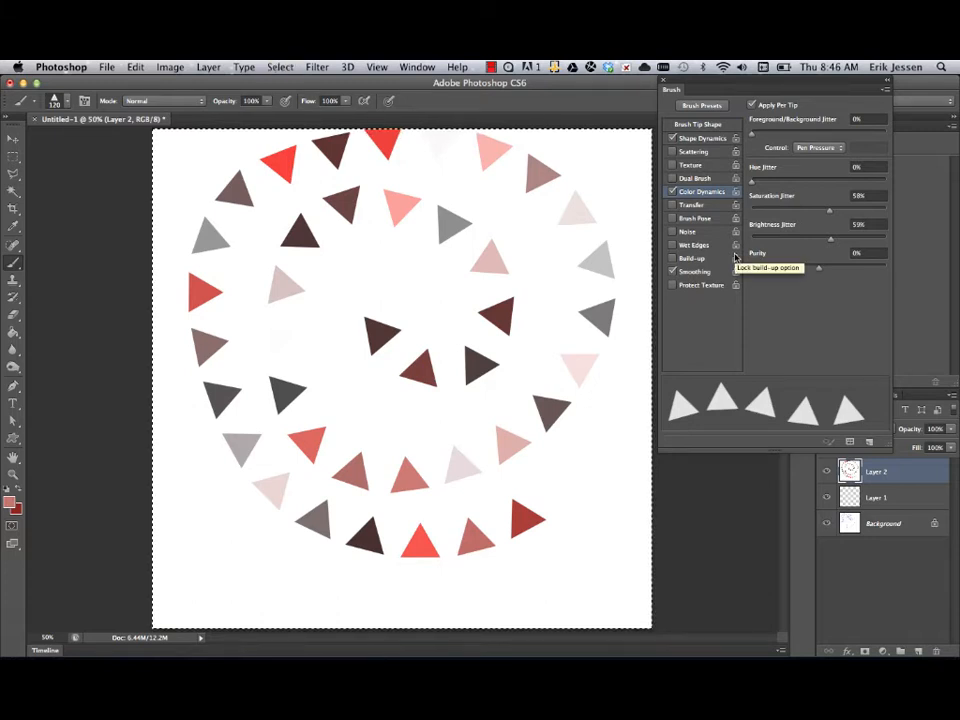
{"action": "key", "text": "super+z"}
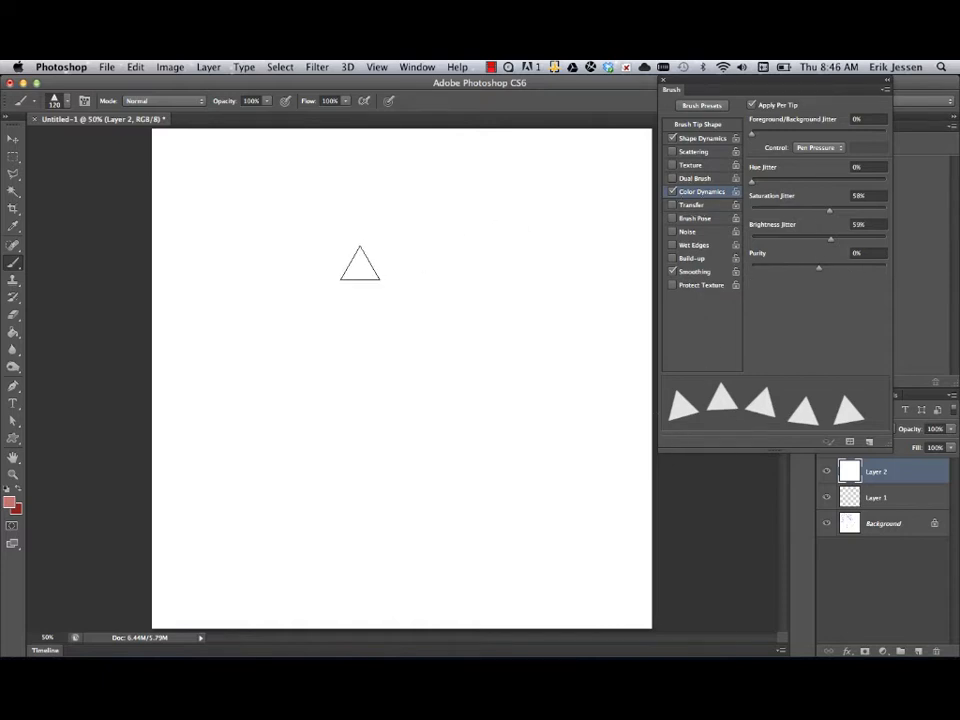
Step: Reduce the triangle brush's size to 38 px, trying it with one test stroke and undoing that stroke
{"action": "right_click", "coordinate": [365, 235]}
{"action": "left_click", "coordinate": [224, 197]}
{"action": "mouse_move", "coordinate": [200, 160]}
{"action": "left_mouse_down"}
{"action": "mouse_move", "coordinate": [178, 184]}
{"action": "mouse_move", "coordinate": [214, 293]}
{"action": "mouse_move", "coordinate": [268, 373]}
{"action": "left_mouse_up"}
{"action": "key", "text": "super+z"}
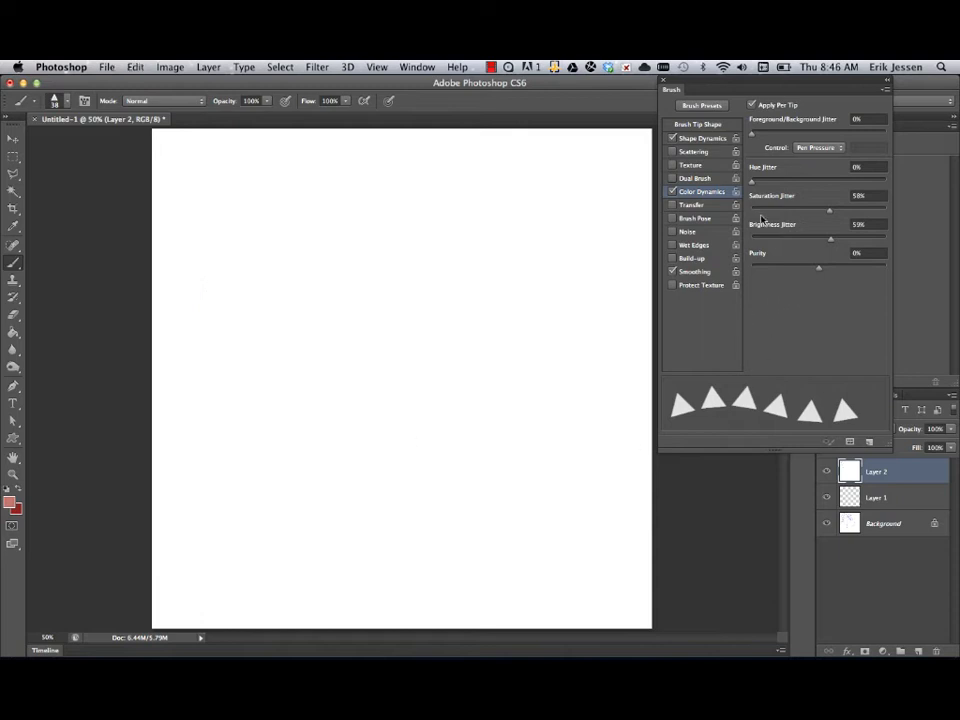
Step: Set Saturation and Brightness Jitter to 0% and Purity to -100%, testing them with a winding stroke that is undone
{"action": "left_click_drag", "start_coordinate": [818, 211], "coordinate": [751, 211]}
{"action": "left_click_drag", "start_coordinate": [819, 270], "coordinate": [748, 268]}
{"action": "mouse_move", "coordinate": [269, 185]}
{"action": "left_mouse_down"}
{"action": "mouse_move", "coordinate": [418, 514]}
{"action": "mouse_move", "coordinate": [482, 525]}
{"action": "left_mouse_up"}
{"action": "key", "text": "super+z"}
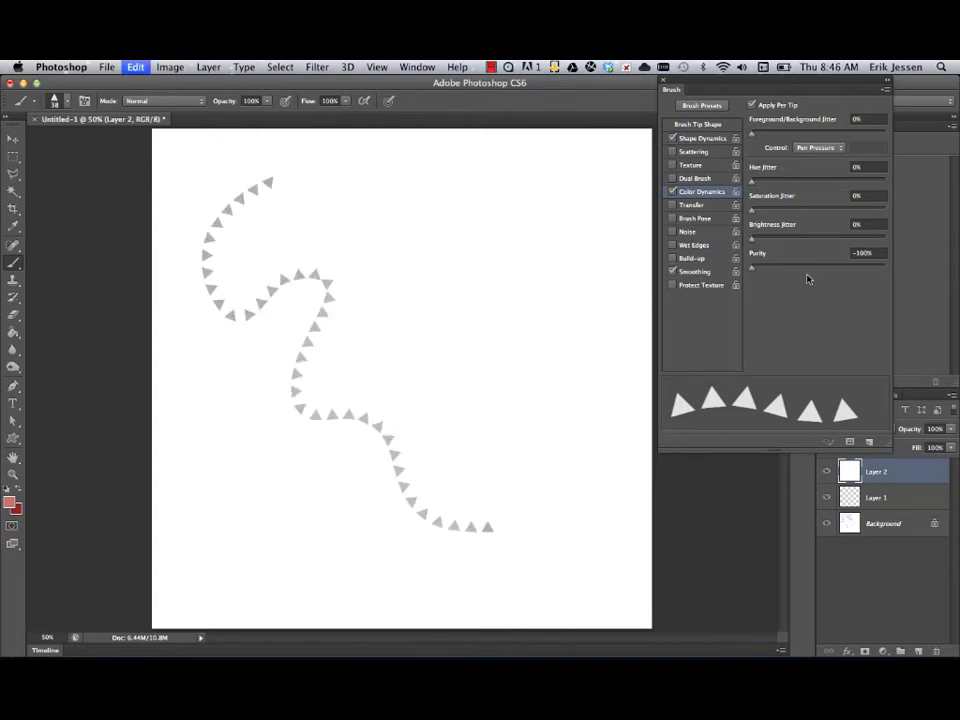
Step: Set the brush's Purity to +7%, testing it with a long looping stroke that is undone
{"action": "left_click", "coordinate": [817, 268]}
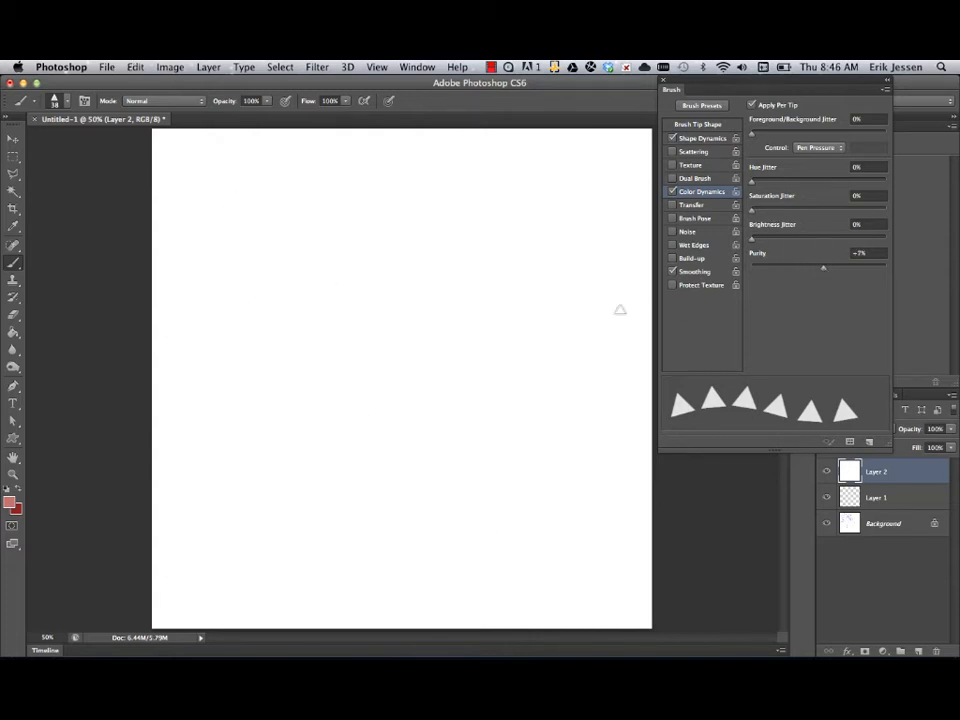
{"action": "mouse_move", "coordinate": [400, 153]}
{"action": "left_mouse_down"}
{"action": "mouse_move", "coordinate": [344, 193]}
{"action": "mouse_move", "coordinate": [212, 199]}
{"action": "mouse_move", "coordinate": [356, 380]}
{"action": "mouse_move", "coordinate": [339, 506]}
{"action": "mouse_move", "coordinate": [511, 535]}
{"action": "mouse_move", "coordinate": [562, 370]}
{"action": "mouse_move", "coordinate": [437, 341]}
{"action": "mouse_move", "coordinate": [481, 180]}
{"action": "mouse_move", "coordinate": [394, 202]}
{"action": "mouse_move", "coordinate": [430, 200]}
{"action": "left_mouse_up"}
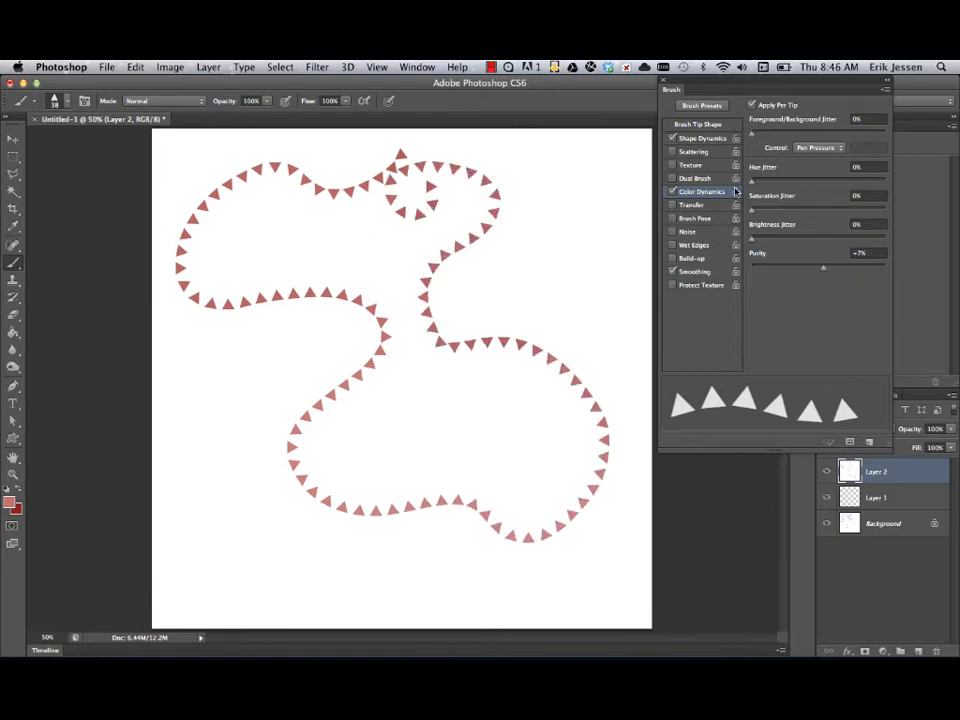
{"action": "key", "text": "super+z"}
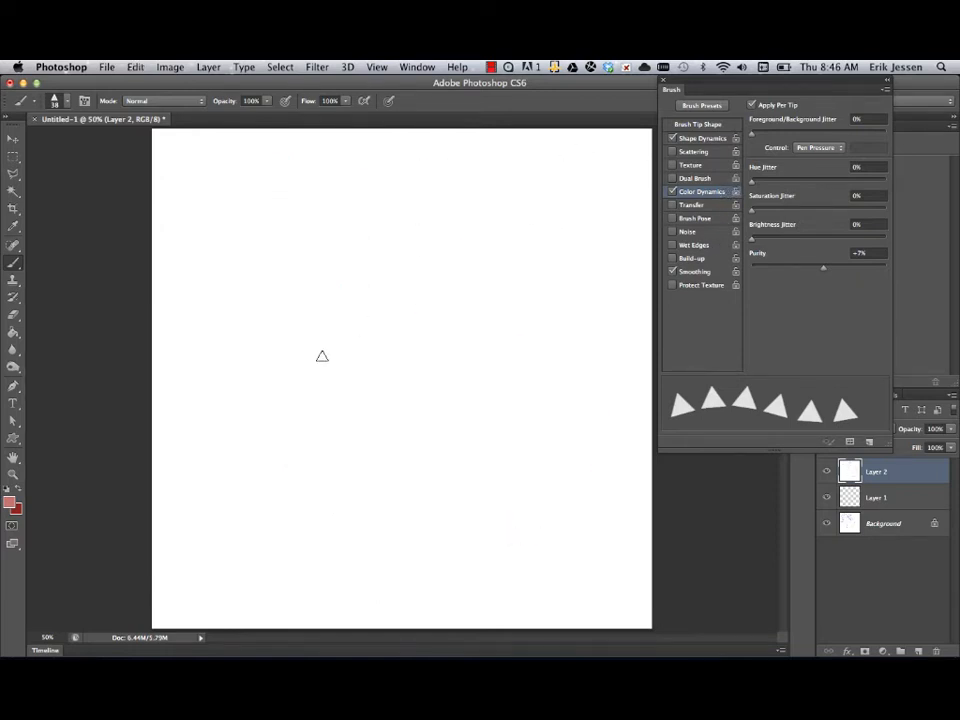
Step: Change the foreground colour to dark grey #565151
{"action": "left_click", "coordinate": [10, 503]}
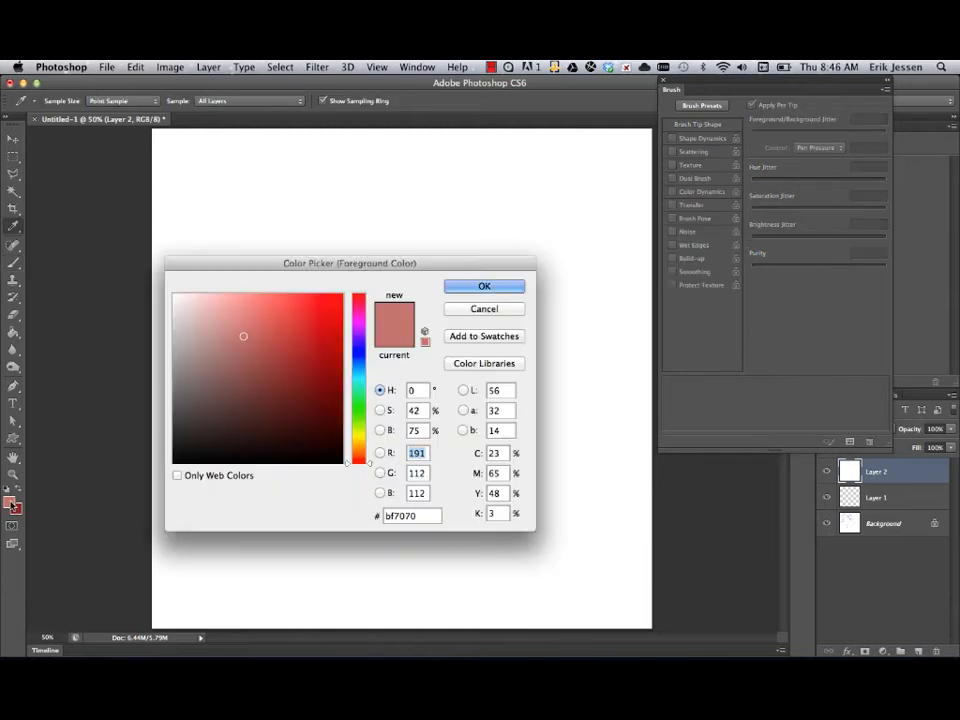
{"action": "left_click_drag", "start_coordinate": [242, 336], "coordinate": [187, 397]}
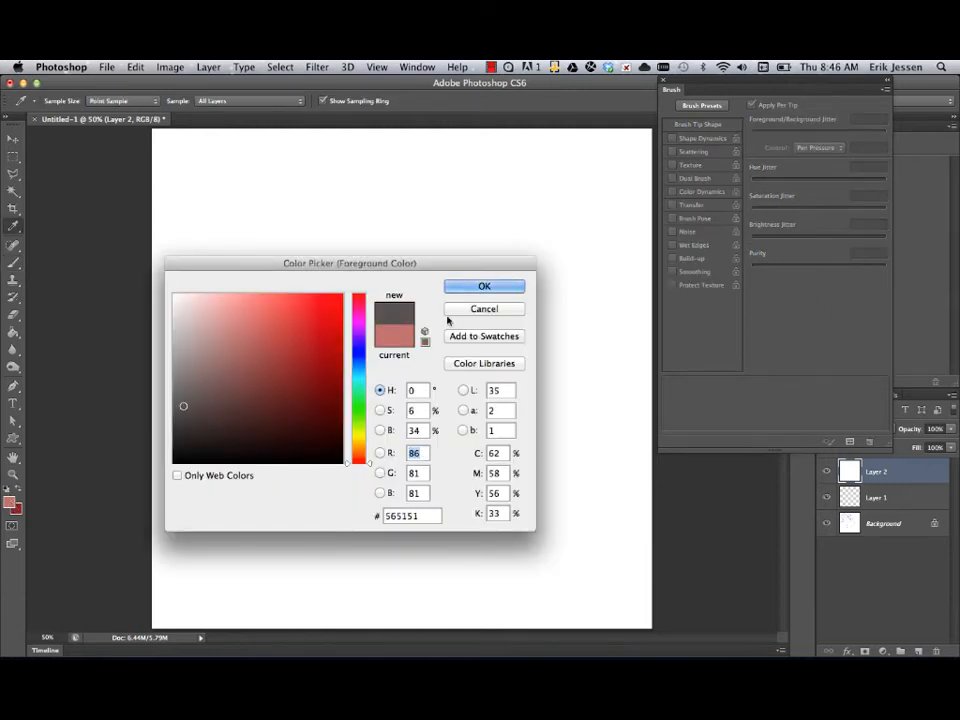
{"action": "left_click", "coordinate": [470, 289]}
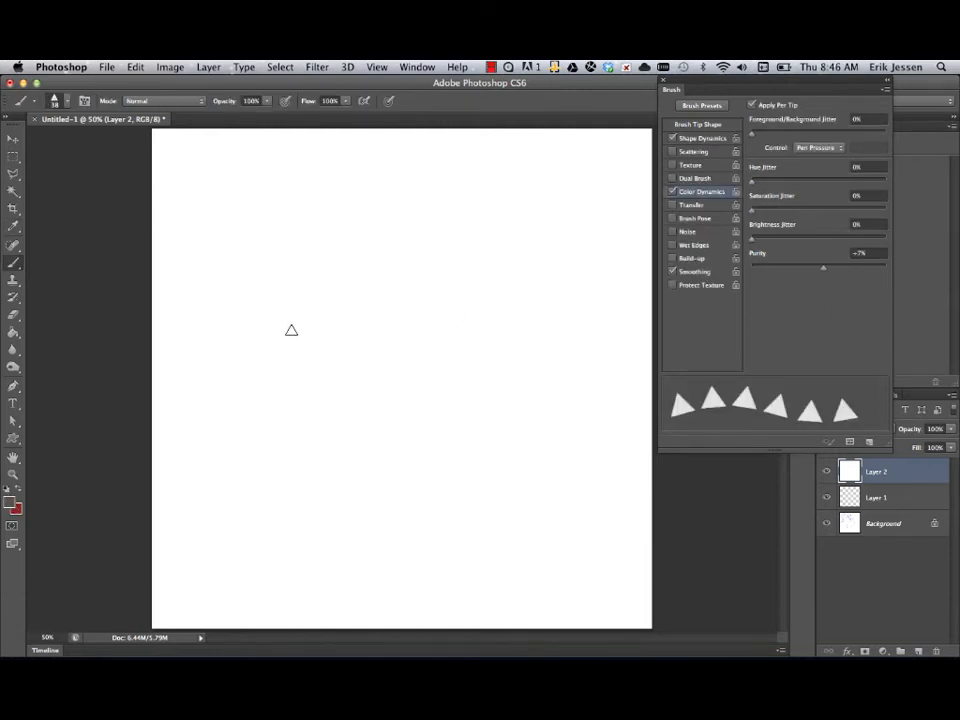
Step: Paint a large test outline of small triangles on Layer 2, clear it and deselect
{"action": "mouse_move", "coordinate": [291, 330]}
{"action": "left_mouse_down"}
{"action": "mouse_move", "coordinate": [279, 431]}
{"action": "mouse_move", "coordinate": [304, 465]}
{"action": "mouse_move", "coordinate": [390, 458]}
{"action": "mouse_move", "coordinate": [468, 473]}
{"action": "mouse_move", "coordinate": [488, 463]}
{"action": "mouse_move", "coordinate": [494, 372]}
{"action": "mouse_move", "coordinate": [527, 328]}
{"action": "mouse_move", "coordinate": [515, 302]}
{"action": "mouse_move", "coordinate": [538, 243]}
{"action": "mouse_move", "coordinate": [529, 184]}
{"action": "mouse_move", "coordinate": [481, 136]}
{"action": "left_mouse_up"}
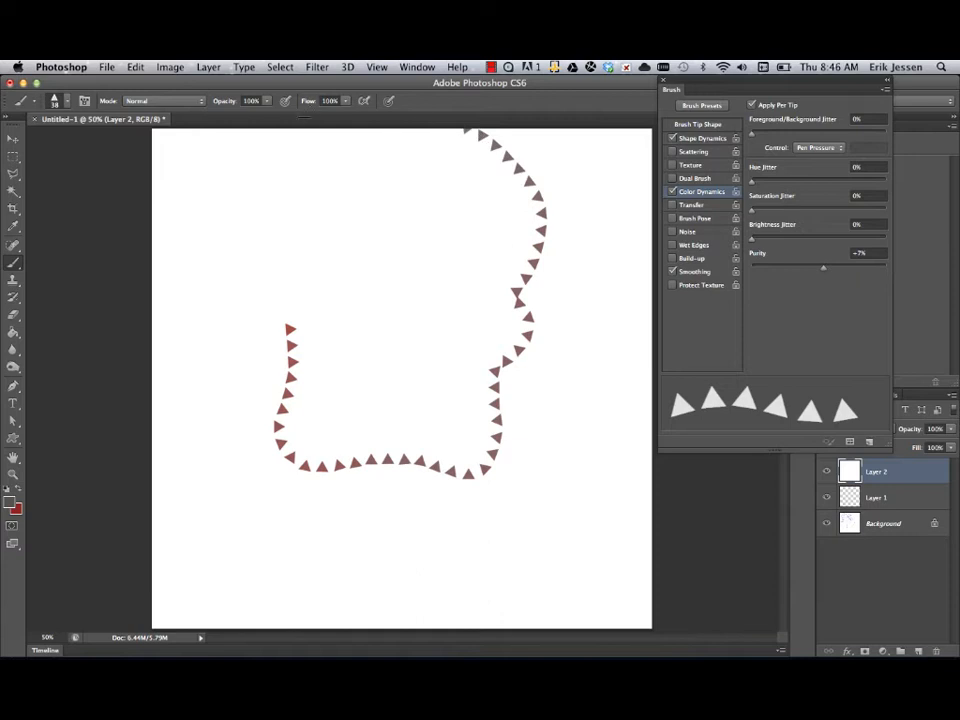
{"action": "mouse_move", "coordinate": [278, 133]}
{"action": "left_mouse_down"}
{"action": "mouse_move", "coordinate": [246, 208]}
{"action": "mouse_move", "coordinate": [259, 246]}
{"action": "mouse_move", "coordinate": [244, 296]}
{"action": "mouse_move", "coordinate": [285, 332]}
{"action": "left_mouse_up"}
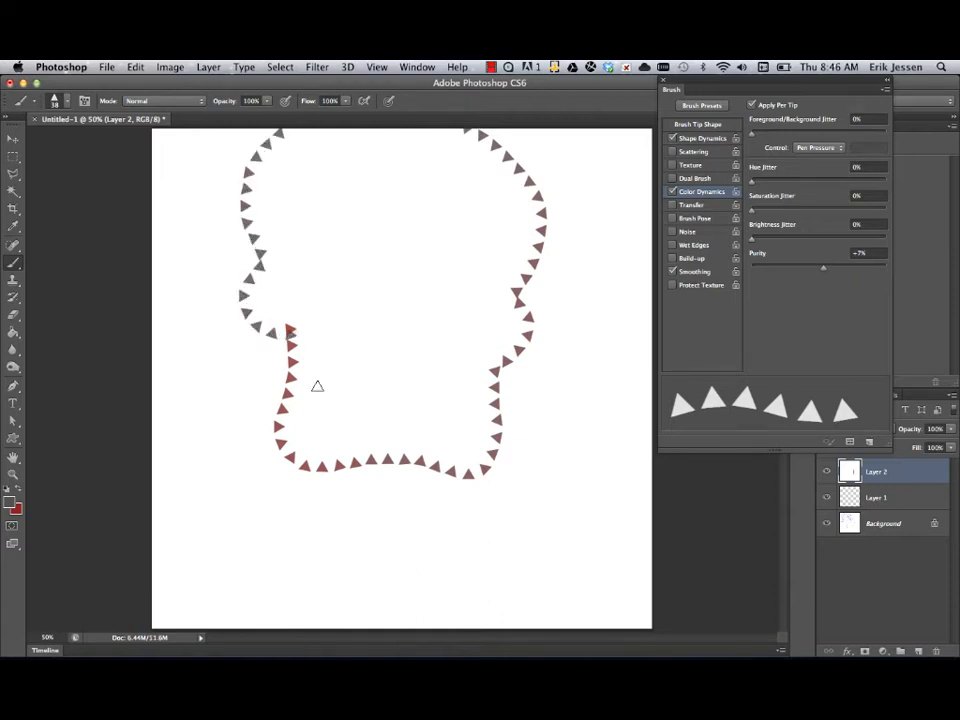
{"action": "key", "text": "super+a"}
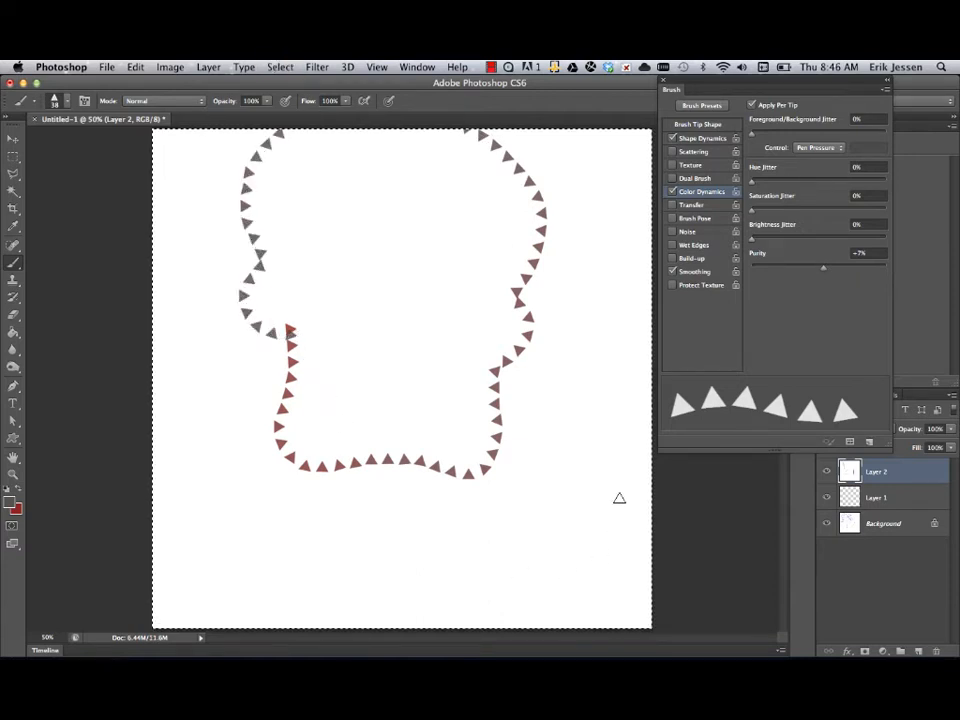
{"action": "key", "text": "Delete"}
{"action": "key", "text": "super+d"}
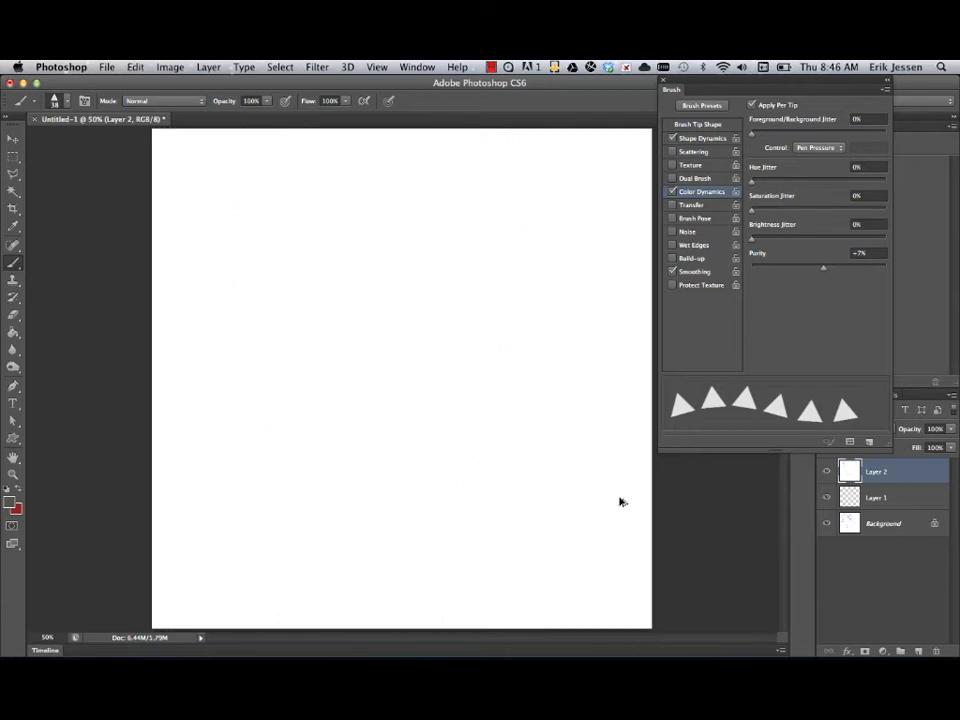
Step: Paint a skull outline of small triangles on Layer 2, then add two round eye sockets and a nose with the colours swapped
{"action": "mouse_move", "coordinate": [294, 428]}
{"action": "left_mouse_down"}
{"action": "mouse_move", "coordinate": [294, 501]}
{"action": "mouse_move", "coordinate": [326, 518]}
{"action": "mouse_move", "coordinate": [447, 524]}
{"action": "mouse_move", "coordinate": [491, 515]}
{"action": "mouse_move", "coordinate": [495, 425]}
{"action": "mouse_move", "coordinate": [536, 414]}
{"action": "mouse_move", "coordinate": [544, 384]}
{"action": "mouse_move", "coordinate": [530, 363]}
{"action": "mouse_move", "coordinate": [556, 331]}
{"action": "mouse_move", "coordinate": [562, 261]}
{"action": "mouse_move", "coordinate": [518, 195]}
{"action": "mouse_move", "coordinate": [436, 163]}
{"action": "mouse_move", "coordinate": [324, 164]}
{"action": "mouse_move", "coordinate": [243, 220]}
{"action": "mouse_move", "coordinate": [218, 287]}
{"action": "mouse_move", "coordinate": [243, 343]}
{"action": "mouse_move", "coordinate": [265, 360]}
{"action": "mouse_move", "coordinate": [244, 366]}
{"action": "mouse_move", "coordinate": [233, 393]}
{"action": "mouse_move", "coordinate": [257, 431]}
{"action": "mouse_move", "coordinate": [294, 426]}
{"action": "left_mouse_up"}
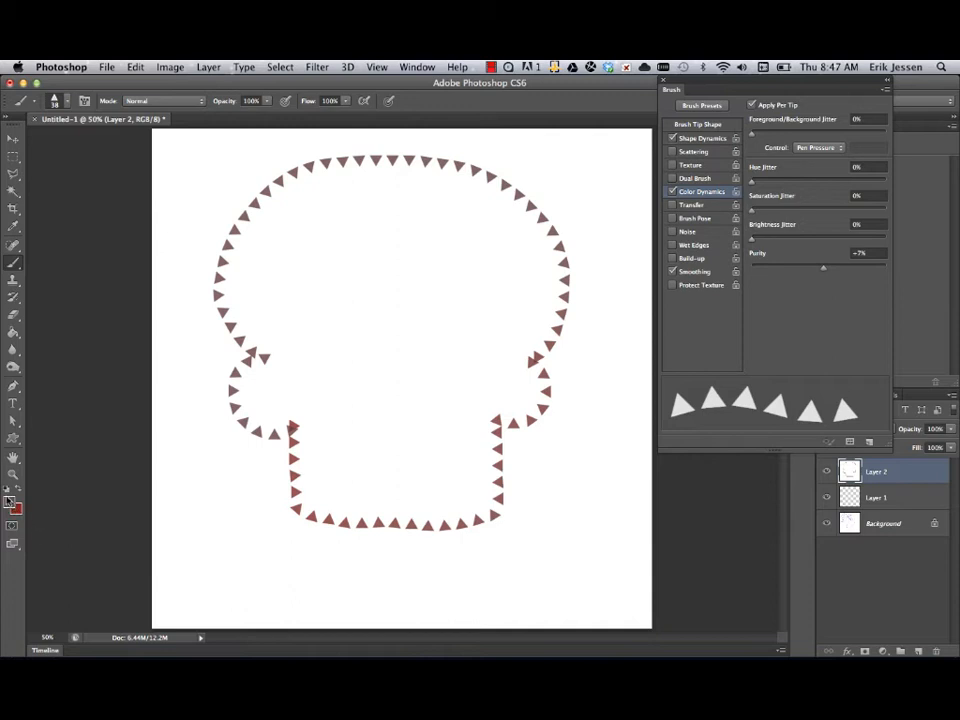
{"action": "left_click", "coordinate": [18, 490]}
{"action": "mouse_move", "coordinate": [310, 326]}
{"action": "left_mouse_down"}
{"action": "mouse_move", "coordinate": [319, 276]}
{"action": "mouse_move", "coordinate": [357, 273]}
{"action": "mouse_move", "coordinate": [375, 304]}
{"action": "mouse_move", "coordinate": [369, 330]}
{"action": "mouse_move", "coordinate": [318, 331]}
{"action": "left_mouse_up"}
{"action": "mouse_move", "coordinate": [432, 301]}
{"action": "left_mouse_down"}
{"action": "mouse_move", "coordinate": [459, 268]}
{"action": "mouse_move", "coordinate": [491, 287]}
{"action": "mouse_move", "coordinate": [486, 320]}
{"action": "mouse_move", "coordinate": [441, 317]}
{"action": "left_mouse_up"}
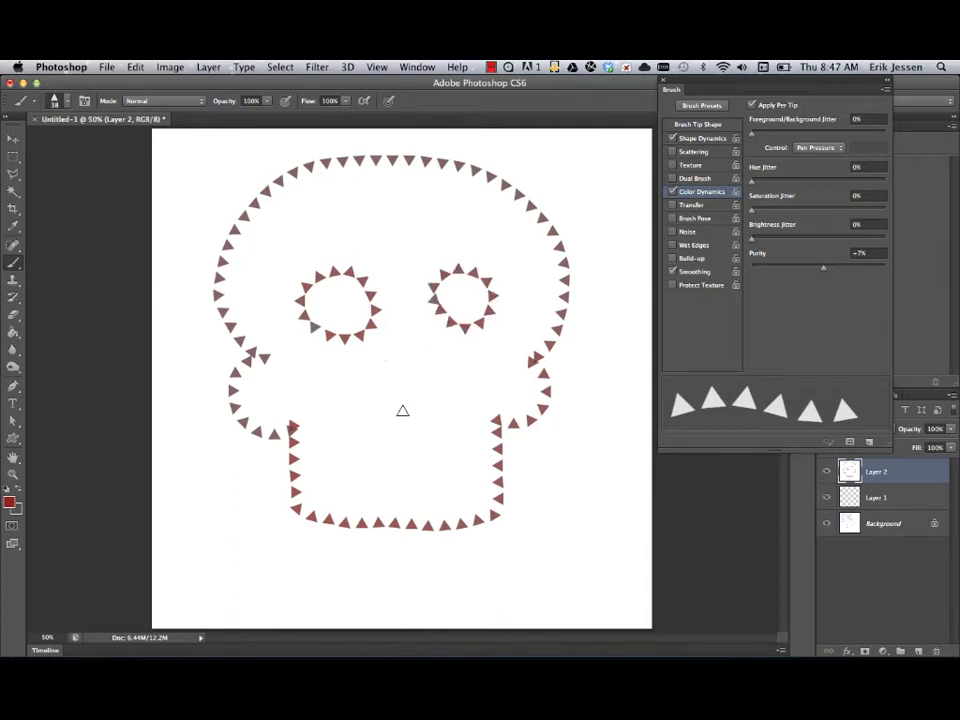
{"action": "mouse_move", "coordinate": [377, 363]}
{"action": "left_mouse_down"}
{"action": "mouse_move", "coordinate": [358, 399]}
{"action": "mouse_move", "coordinate": [422, 411]}
{"action": "mouse_move", "coordinate": [414, 354]}
{"action": "mouse_move", "coordinate": [392, 364]}
{"action": "mouse_move", "coordinate": [381, 347]}
{"action": "left_mouse_up"}
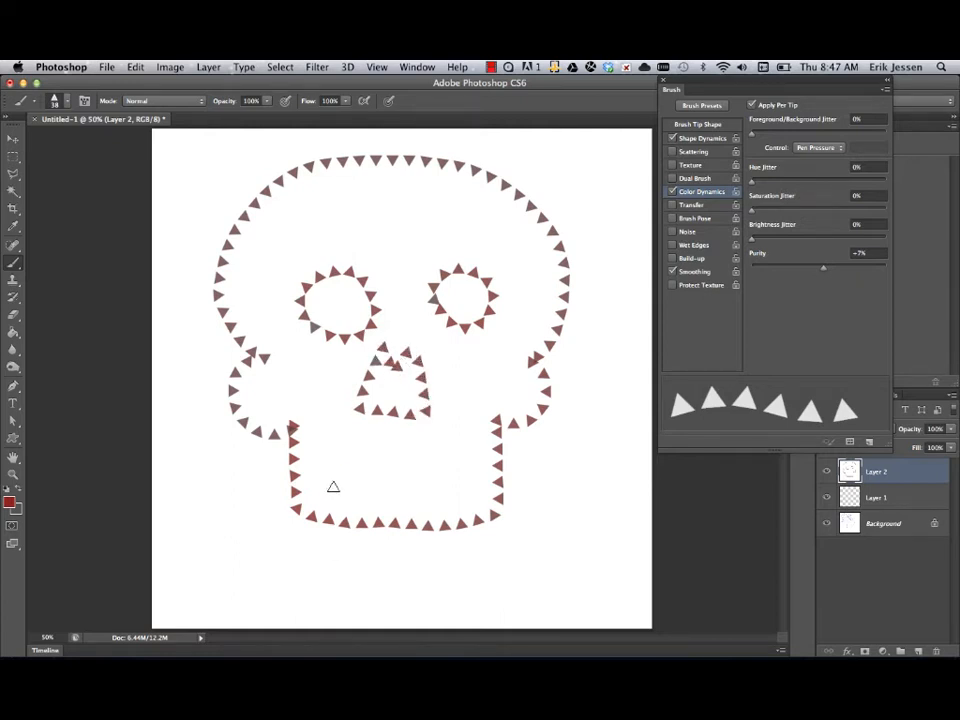
Step: Paint four vertical rows of triangles inside the skull's jaw as tooth lines
{"action": "left_click_drag", "start_coordinate": [327, 512], "coordinate": [331, 449]}
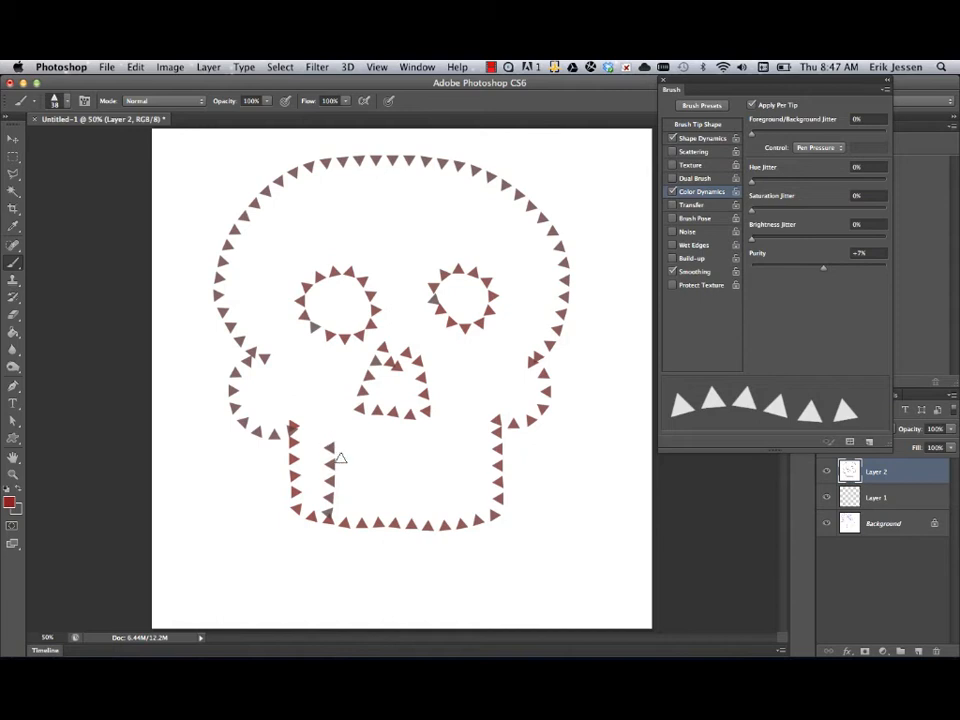
{"action": "left_click_drag", "start_coordinate": [370, 514], "coordinate": [367, 446]}
{"action": "left_click_drag", "start_coordinate": [411, 515], "coordinate": [412, 447]}
{"action": "left_click_drag", "start_coordinate": [459, 517], "coordinate": [457, 444]}
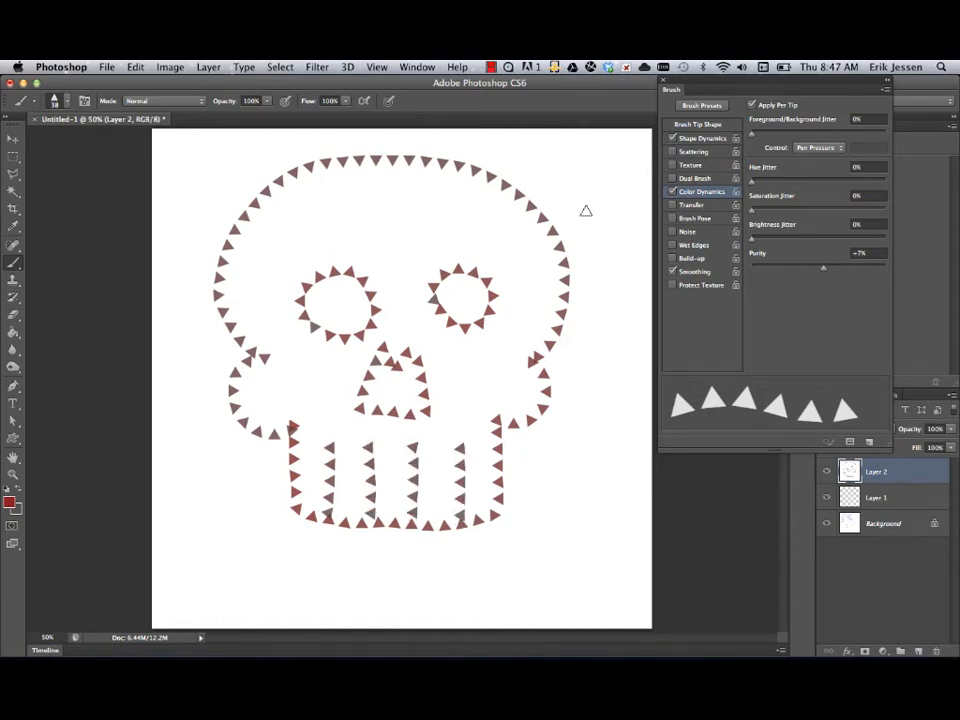
Step: Change the foreground colour to a very light grey and paint a short stroke inside the skull's right cheek
{"action": "left_click", "coordinate": [10, 504]}
{"action": "left_click_drag", "start_coordinate": [240, 350], "coordinate": [181, 320]}
{"action": "left_click", "coordinate": [484, 286]}
{"action": "left_click_drag", "start_coordinate": [504, 411], "coordinate": [519, 365]}
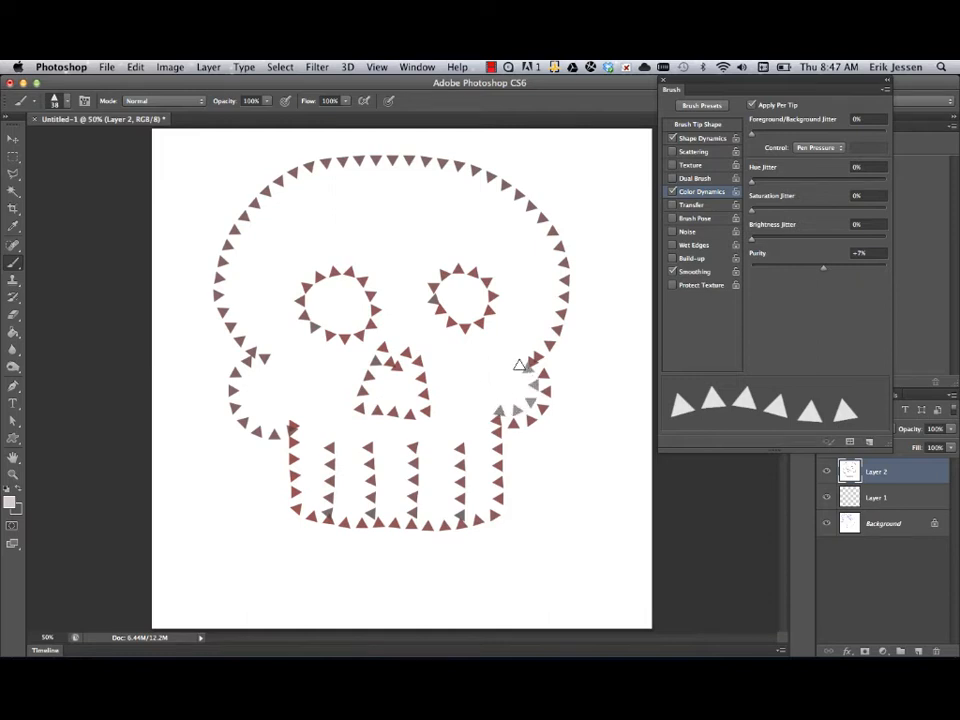
Step: Turn off Color Dynamics and paint light grey triangles inside the cranium, left cheek, nose and both eye sockets
{"action": "left_click", "coordinate": [673, 192]}
{"action": "mouse_move", "coordinate": [522, 358]}
{"action": "left_mouse_down"}
{"action": "mouse_move", "coordinate": [548, 324]}
{"action": "mouse_move", "coordinate": [550, 290]}
{"action": "mouse_move", "coordinate": [511, 201]}
{"action": "left_mouse_up"}
{"action": "mouse_move", "coordinate": [265, 350]}
{"action": "left_mouse_down"}
{"action": "mouse_move", "coordinate": [233, 300]}
{"action": "mouse_move", "coordinate": [234, 267]}
{"action": "mouse_move", "coordinate": [249, 229]}
{"action": "mouse_move", "coordinate": [280, 202]}
{"action": "mouse_move", "coordinate": [319, 180]}
{"action": "mouse_move", "coordinate": [357, 175]}
{"action": "mouse_move", "coordinate": [510, 206]}
{"action": "left_mouse_up"}
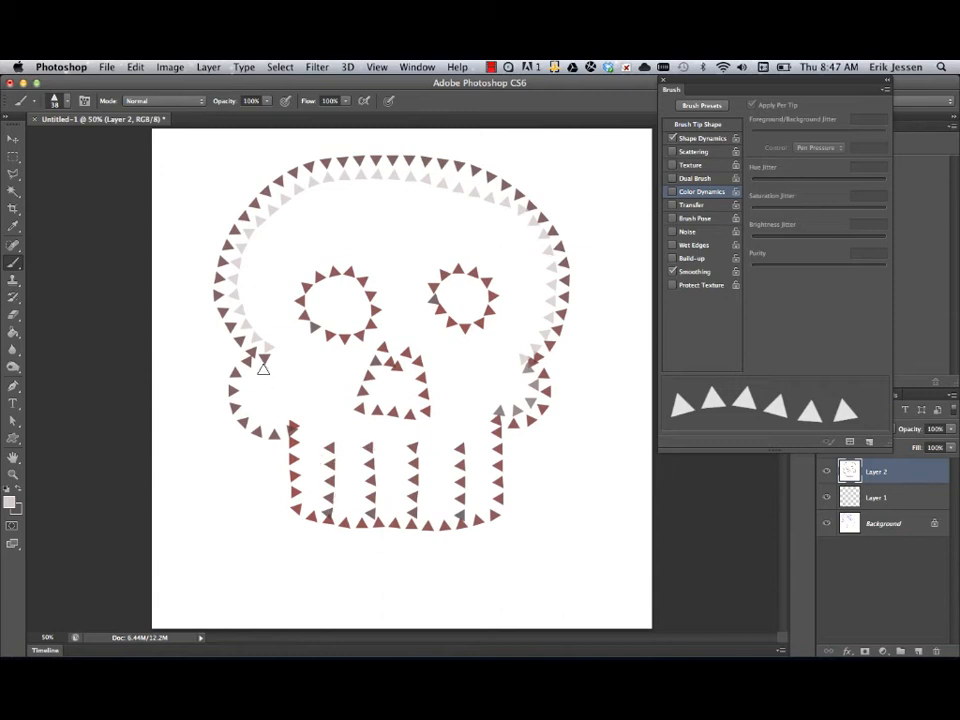
{"action": "mouse_move", "coordinate": [263, 369]}
{"action": "left_mouse_down"}
{"action": "mouse_move", "coordinate": [265, 415]}
{"action": "mouse_move", "coordinate": [290, 408]}
{"action": "mouse_move", "coordinate": [314, 439]}
{"action": "left_mouse_up"}
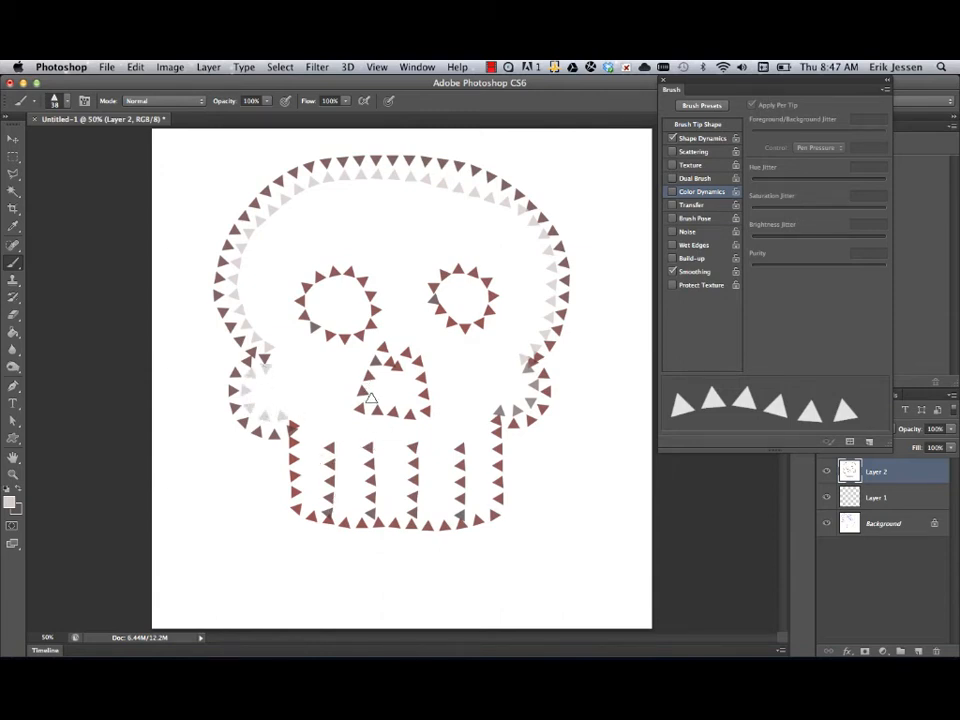
{"action": "left_click_drag", "start_coordinate": [371, 398], "coordinate": [408, 402]}
{"action": "mouse_move", "coordinate": [473, 285]}
{"action": "left_mouse_down"}
{"action": "mouse_move", "coordinate": [444, 296]}
{"action": "mouse_move", "coordinate": [451, 314]}
{"action": "mouse_move", "coordinate": [476, 294]}
{"action": "left_mouse_up"}
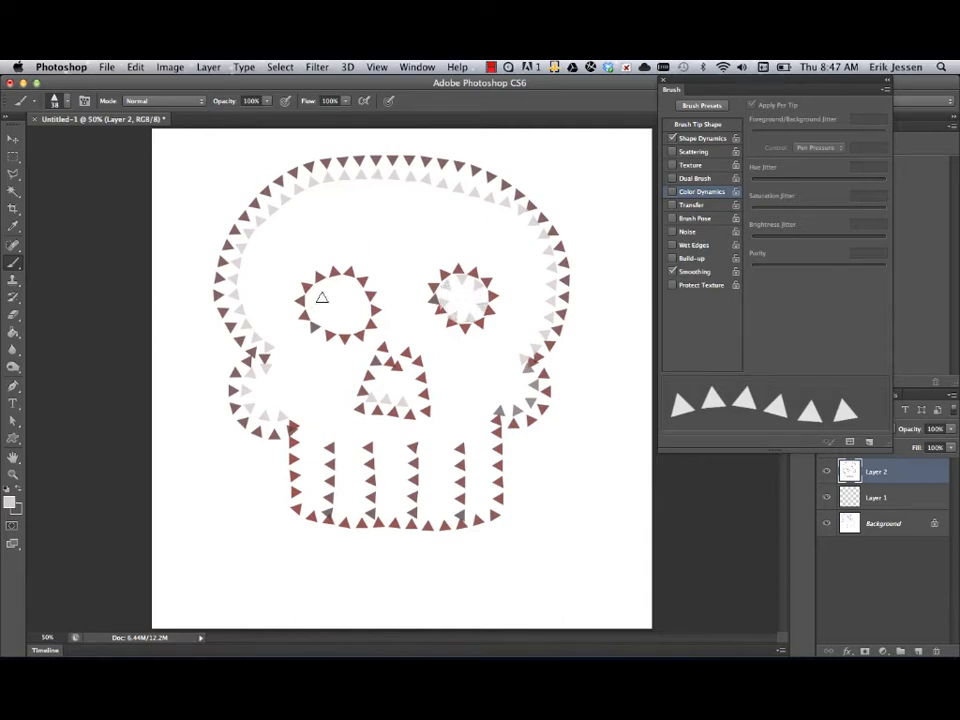
{"action": "mouse_move", "coordinate": [331, 281]}
{"action": "left_mouse_down"}
{"action": "mouse_move", "coordinate": [311, 304]}
{"action": "mouse_move", "coordinate": [352, 327]}
{"action": "mouse_move", "coordinate": [357, 289]}
{"action": "left_mouse_up"}
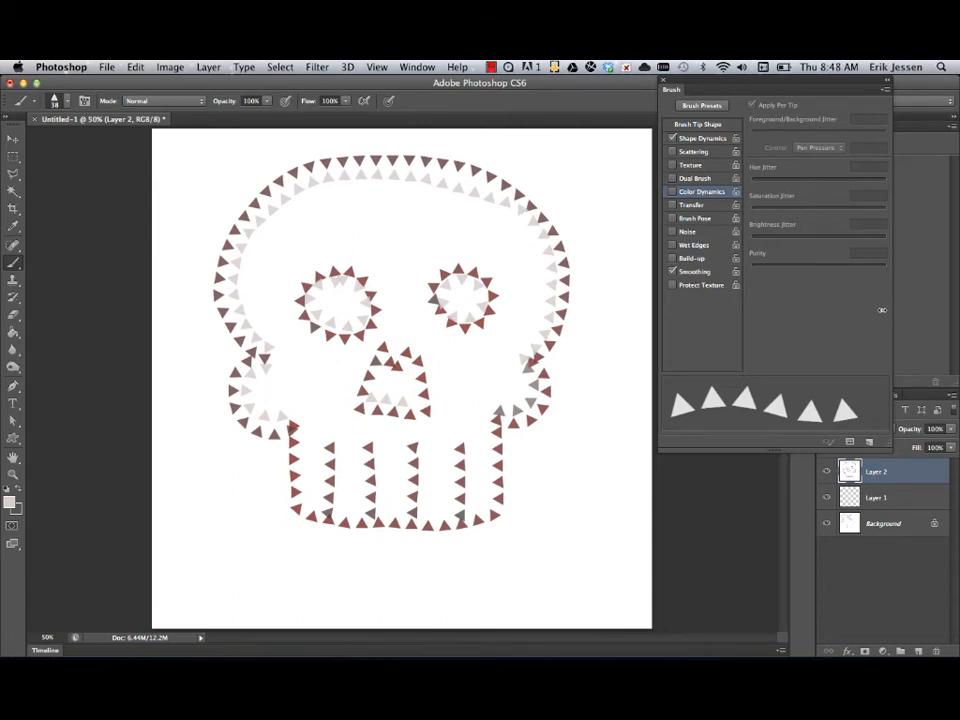
Step: Delete the empty Layer 1, fill the whole Background layer with white and deselect
{"action": "left_click_drag", "start_coordinate": [762, 91], "coordinate": [711, 85]}
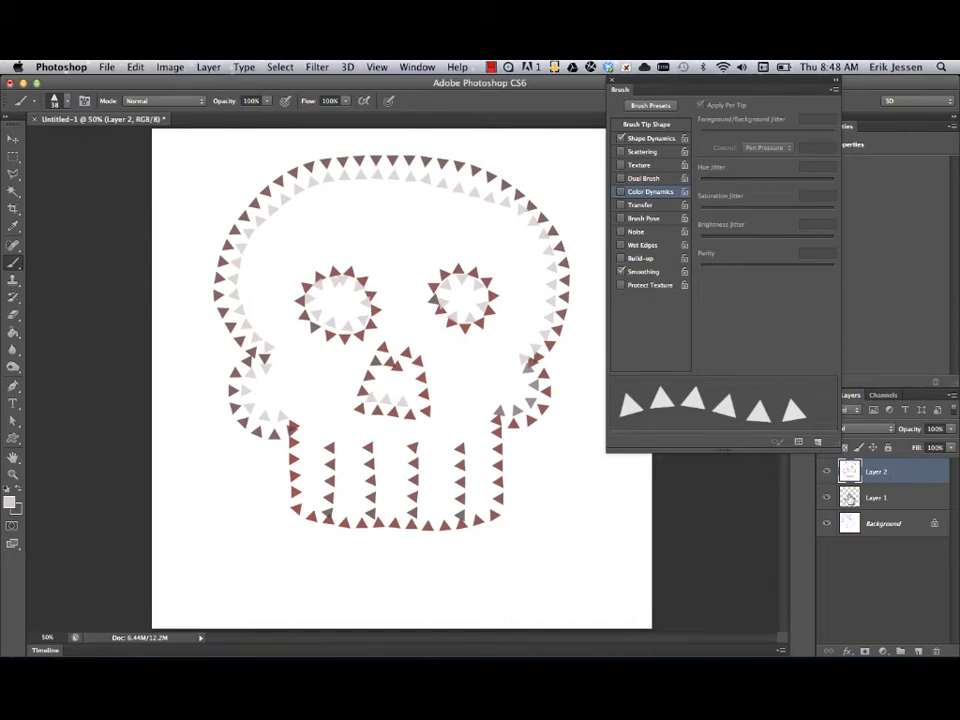
{"action": "left_click_drag", "start_coordinate": [850, 499], "coordinate": [936, 651]}
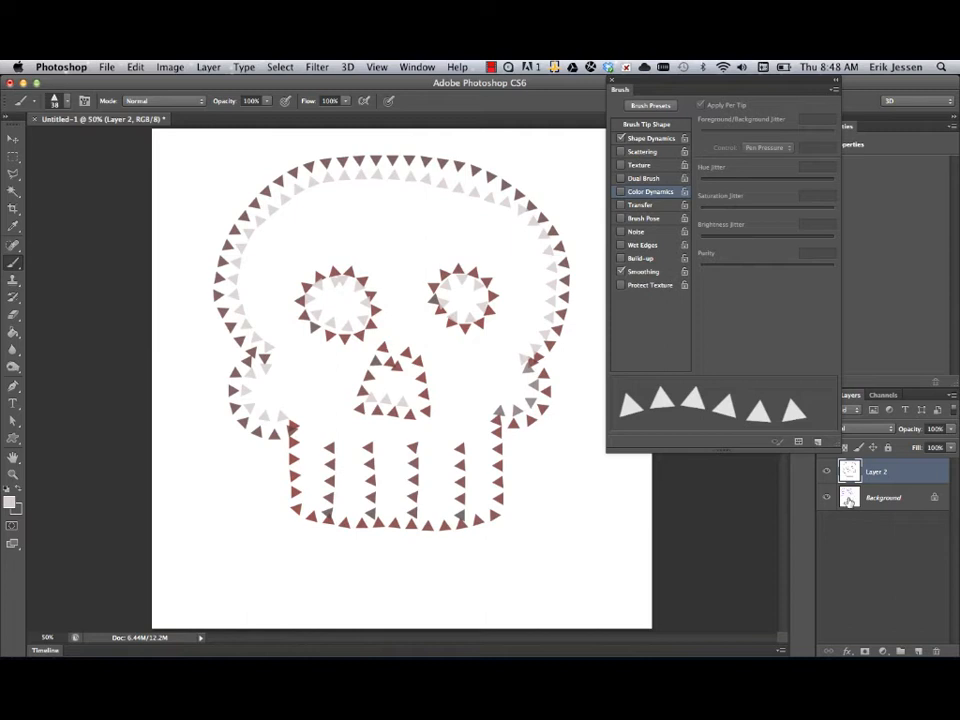
{"action": "left_click", "coordinate": [849, 500]}
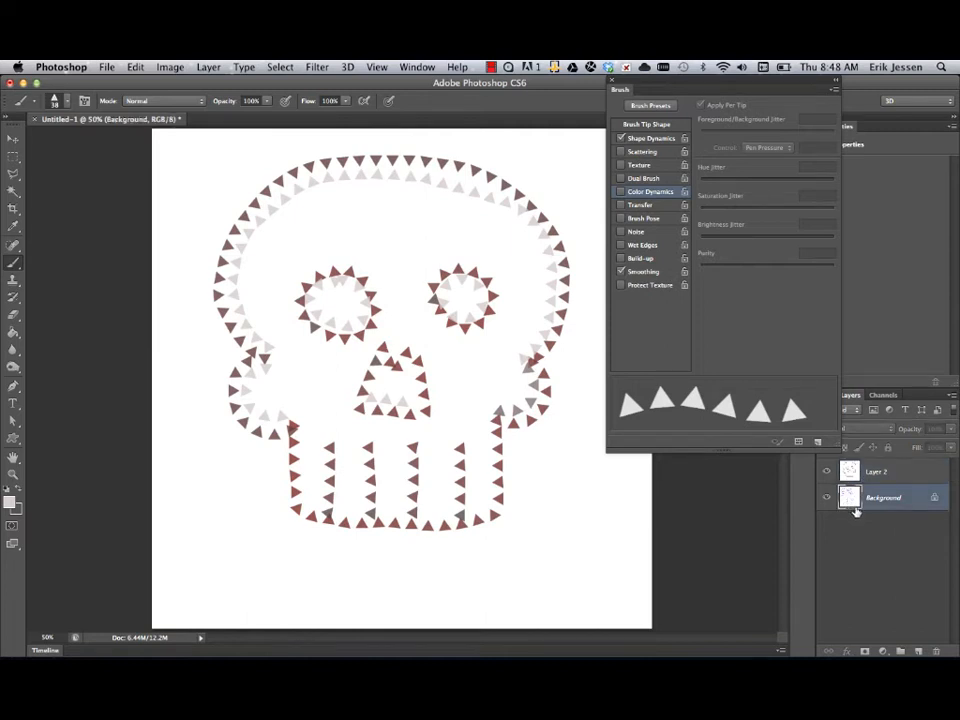
{"action": "key", "text": "super+a"}
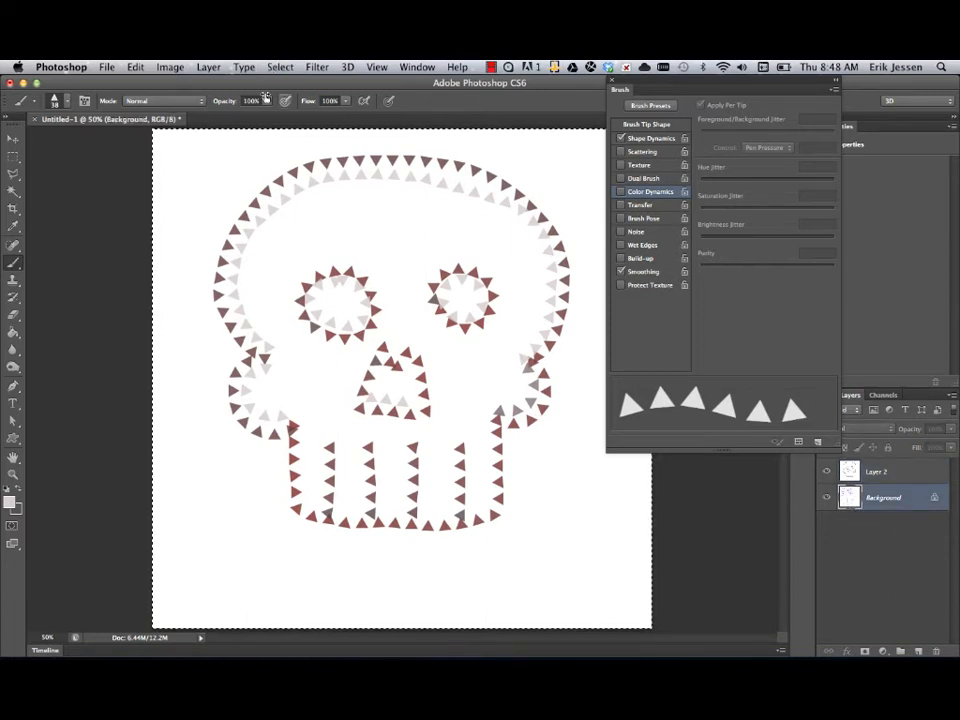
{"action": "left_click", "coordinate": [170, 67]}
{"action": "mouse_move", "coordinate": [135, 67]}
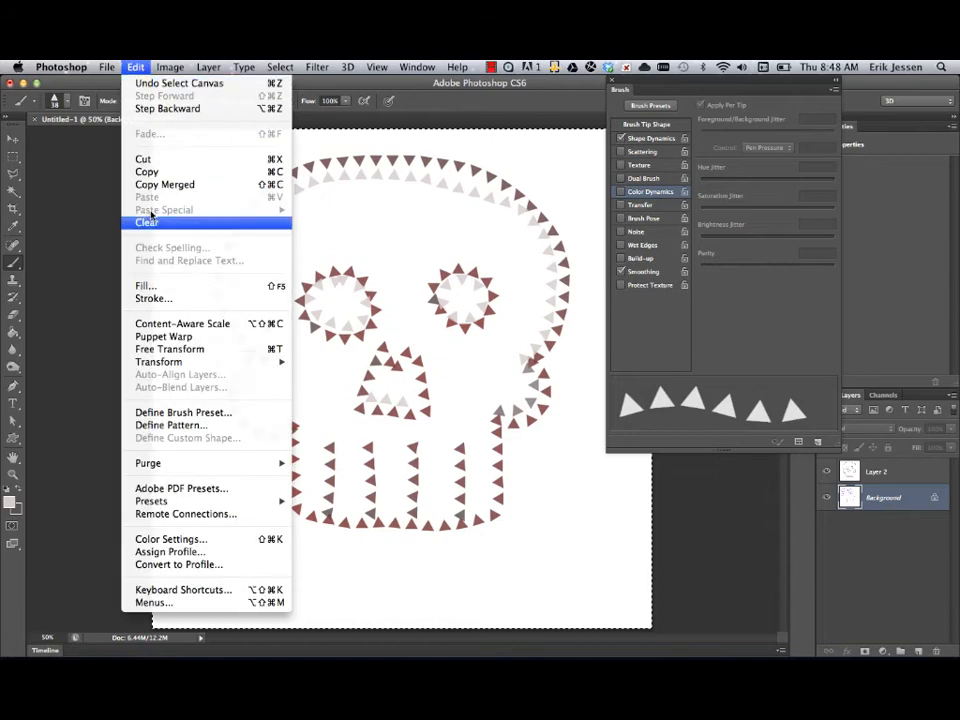
{"action": "left_click", "coordinate": [168, 287]}
{"action": "left_click", "coordinate": [559, 288]}
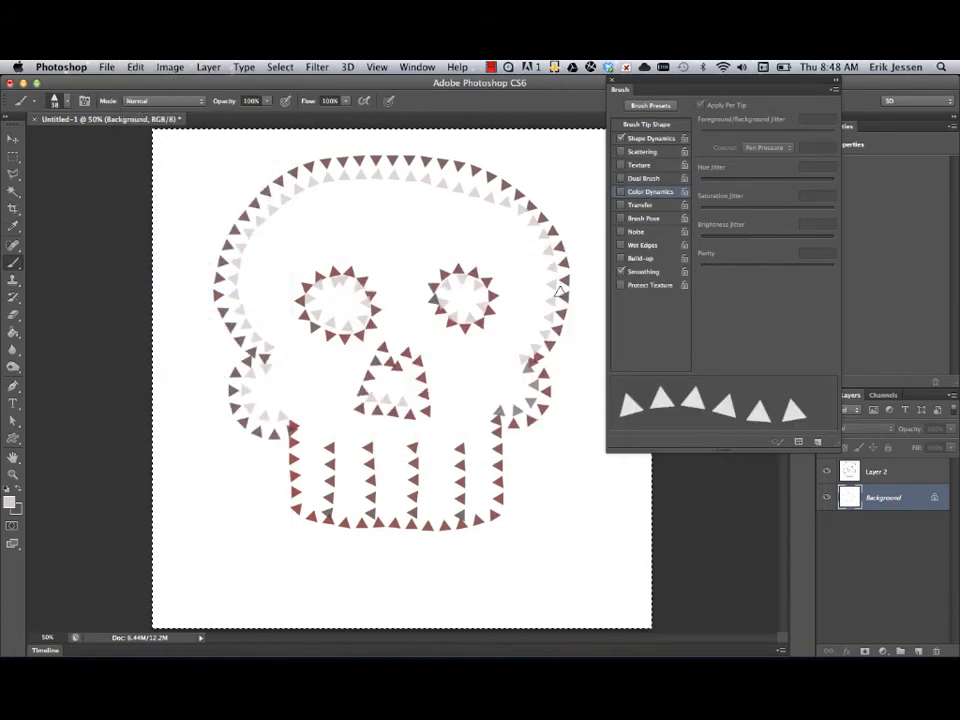
{"action": "key", "text": "super+d"}
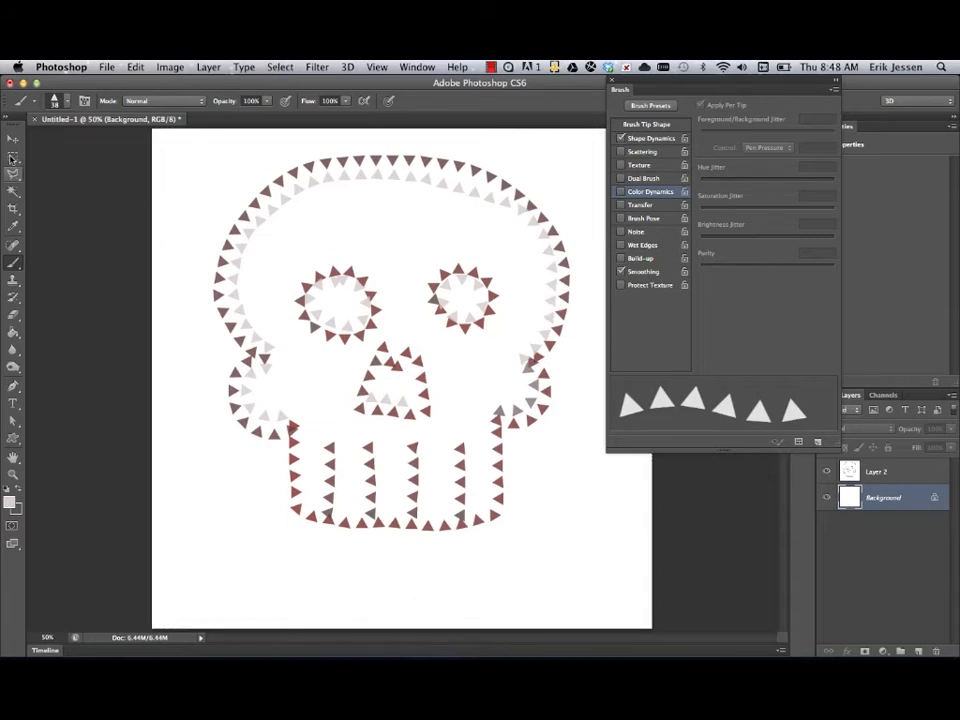
Step: Delete the skull drawing's Layer 2 and add a new empty layer
{"action": "left_click", "coordinate": [13, 138]}
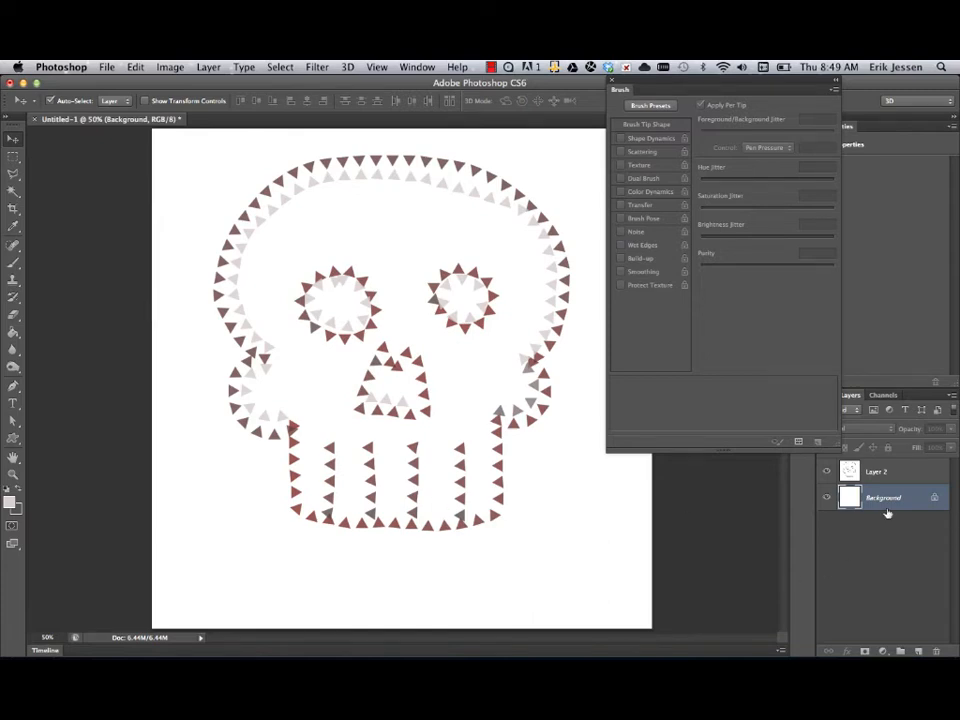
{"action": "left_click", "coordinate": [895, 472]}
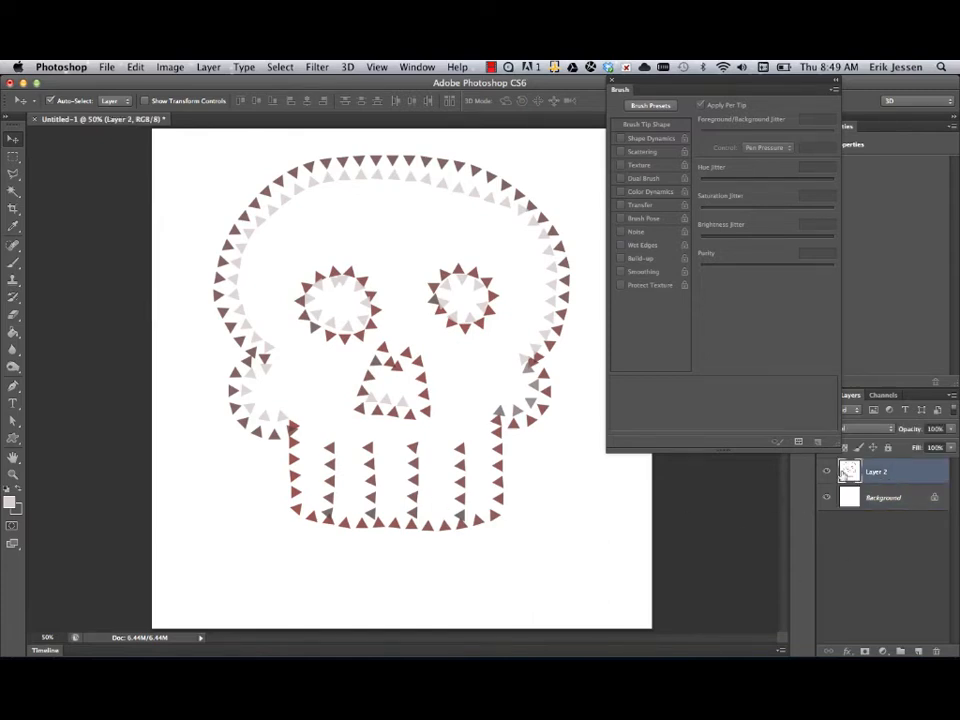
{"action": "left_click_drag", "start_coordinate": [895, 472], "coordinate": [936, 651]}
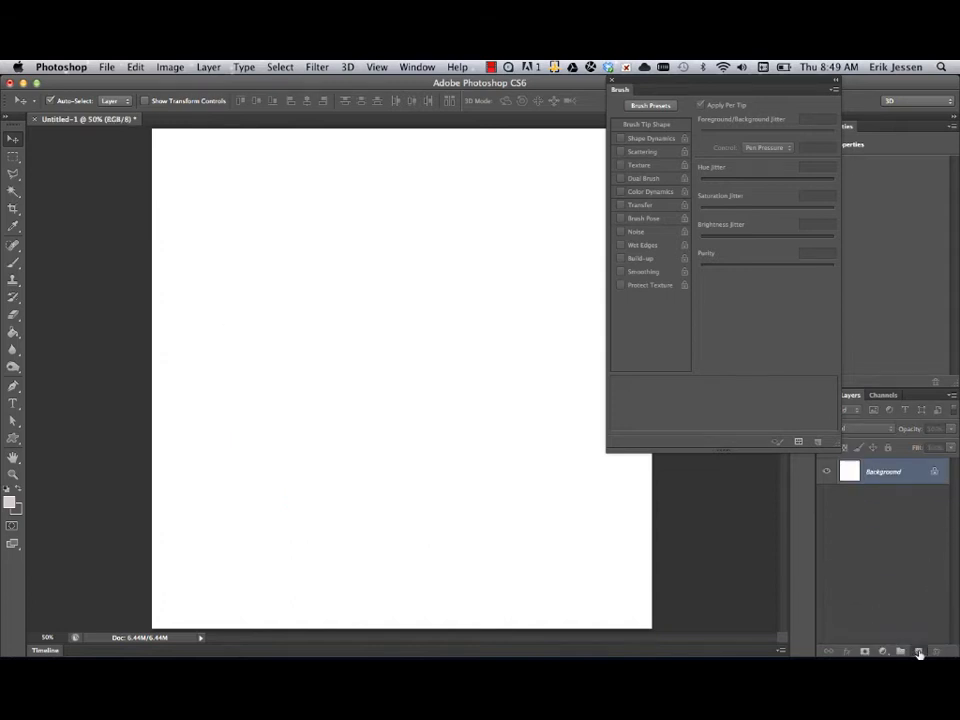
{"action": "left_click", "coordinate": [918, 651]}
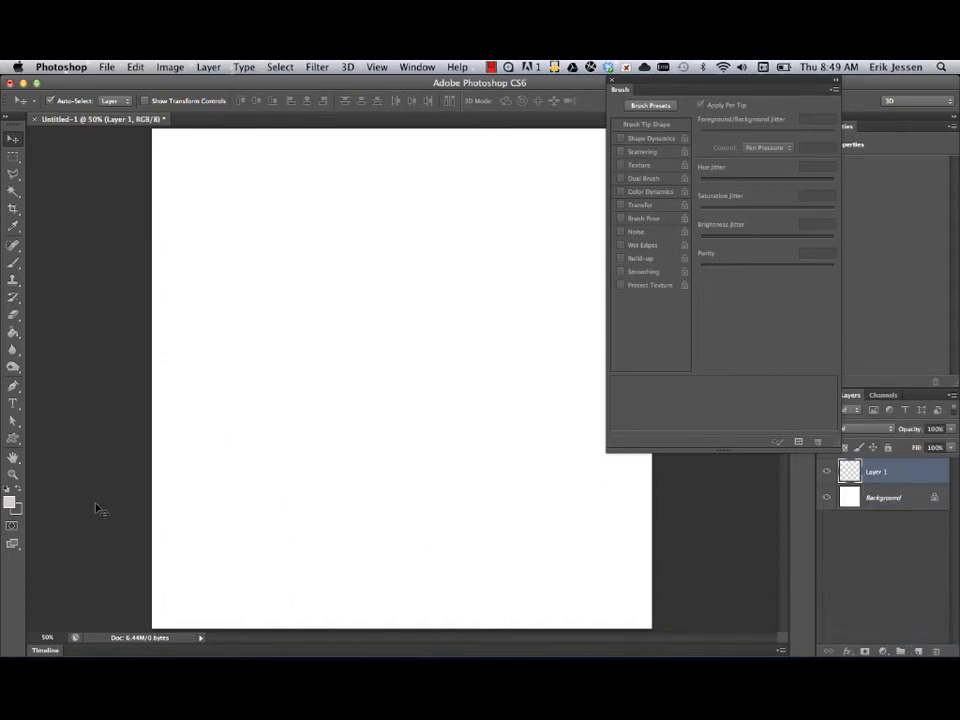
Step: Make dark grey the foreground colour and draw a narrow upright rectangle shape, about 38 by 130 px, in the canvas's upper left
{"action": "left_click", "coordinate": [17, 488]}
{"action": "left_click", "coordinate": [14, 437]}
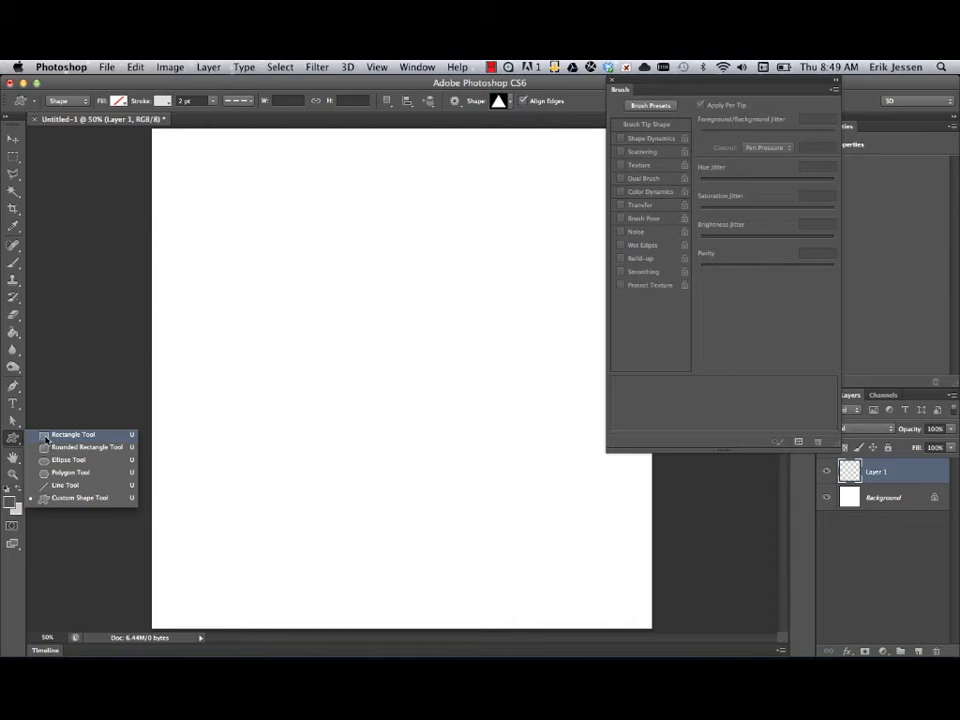
{"action": "left_click", "coordinate": [16, 440]}
{"action": "left_click", "coordinate": [14, 438]}
{"action": "left_click", "coordinate": [73, 436]}
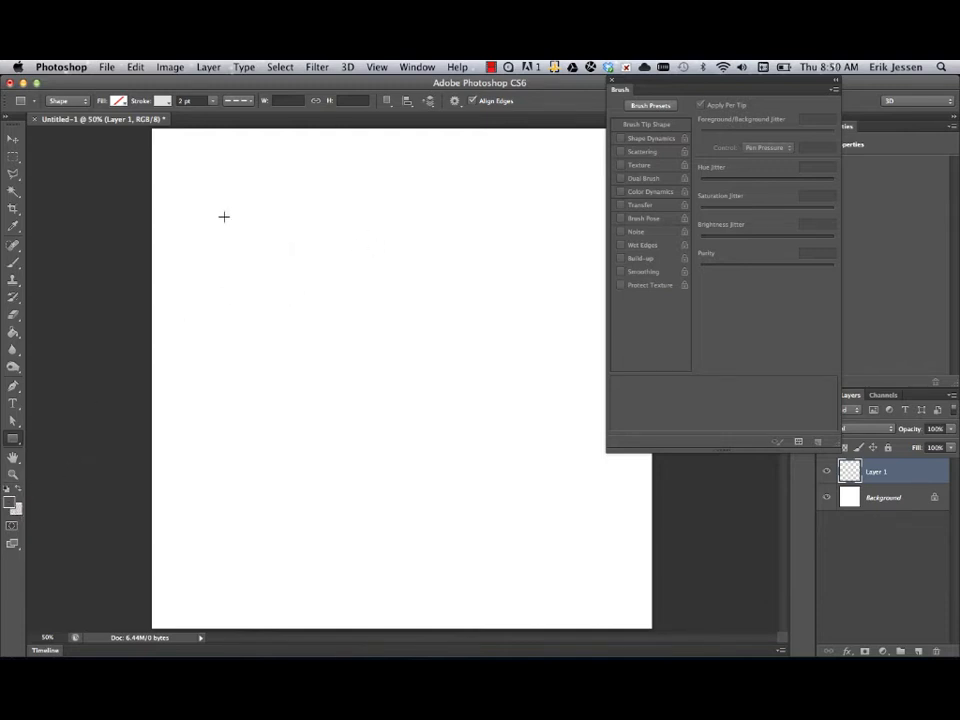
{"action": "left_click_drag", "start_coordinate": [224, 216], "coordinate": [235, 259]}
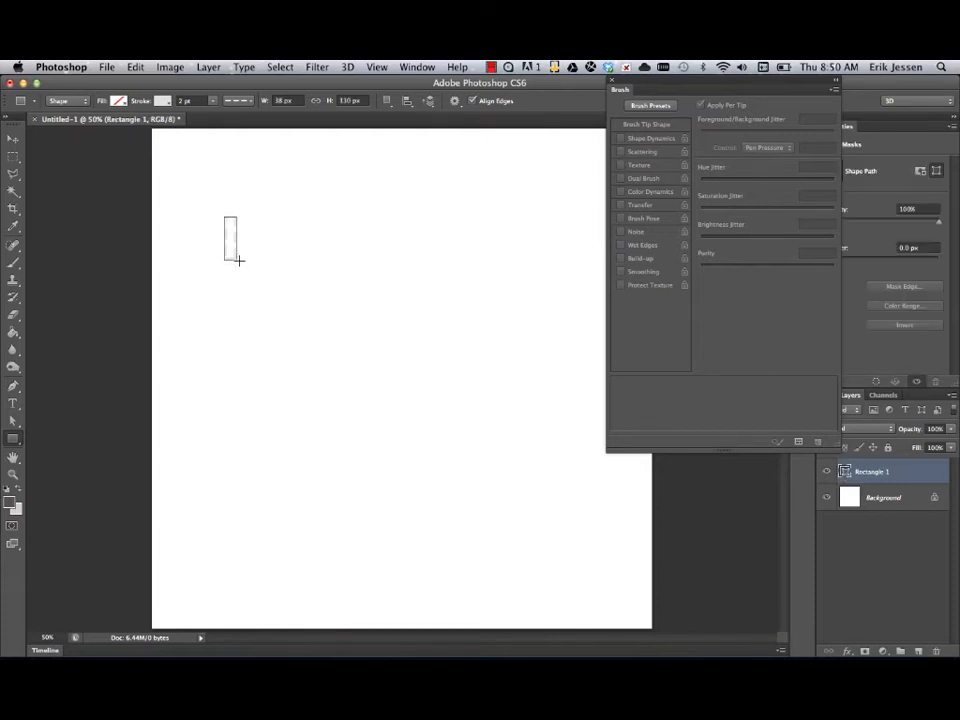
Step: Give the rectangle shape a dark grey fill and no stroke
{"action": "left_click", "coordinate": [118, 101]}
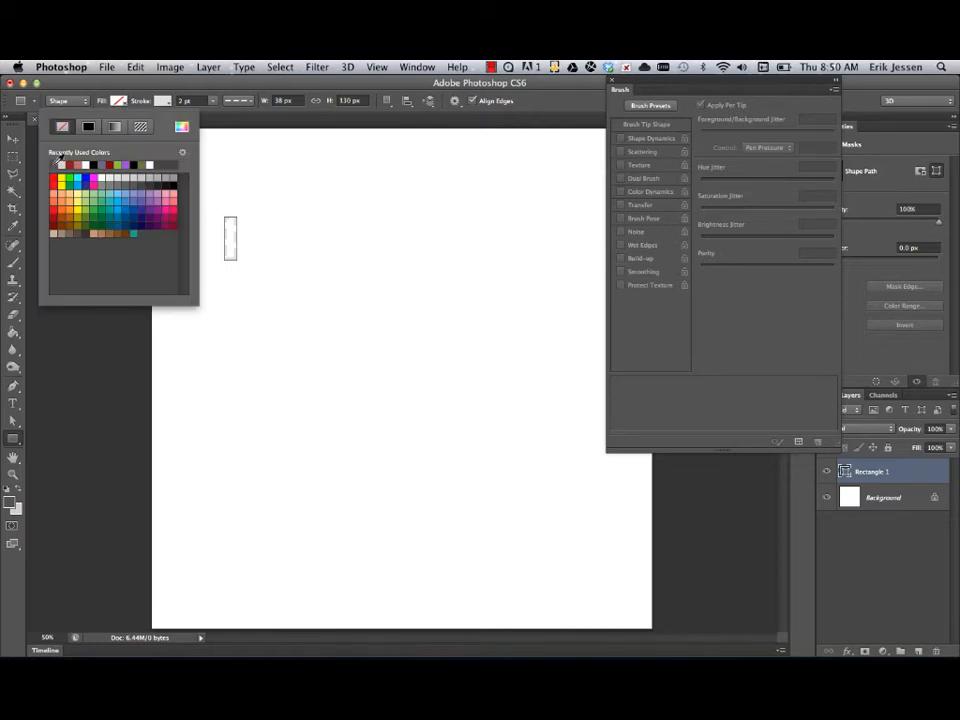
{"action": "left_click", "coordinate": [54, 166]}
{"action": "left_click", "coordinate": [163, 102]}
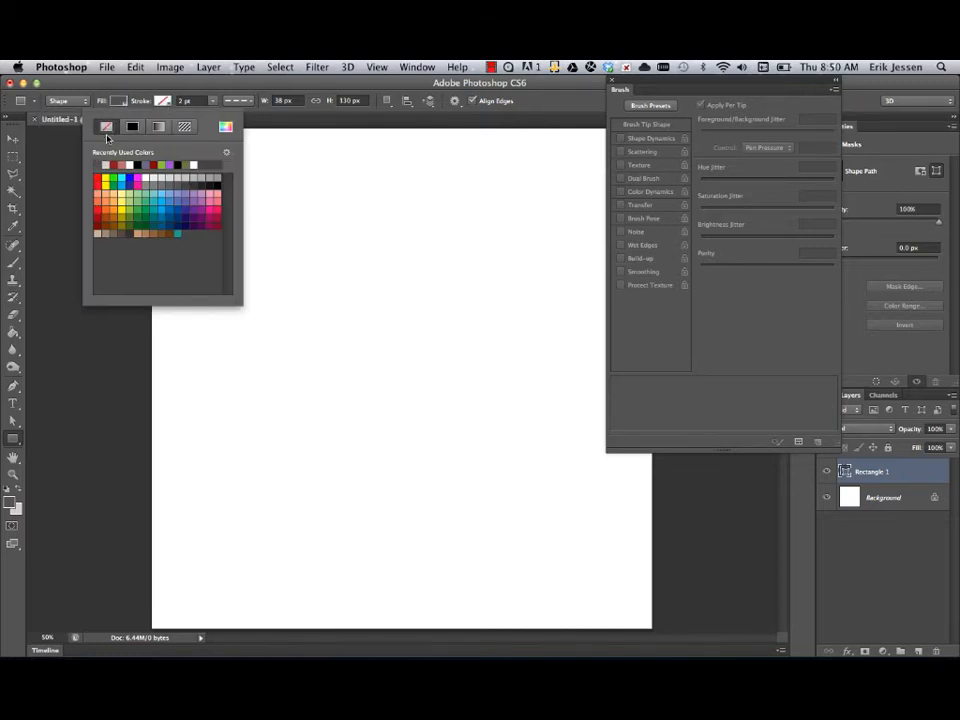
{"action": "left_click", "coordinate": [13, 138]}
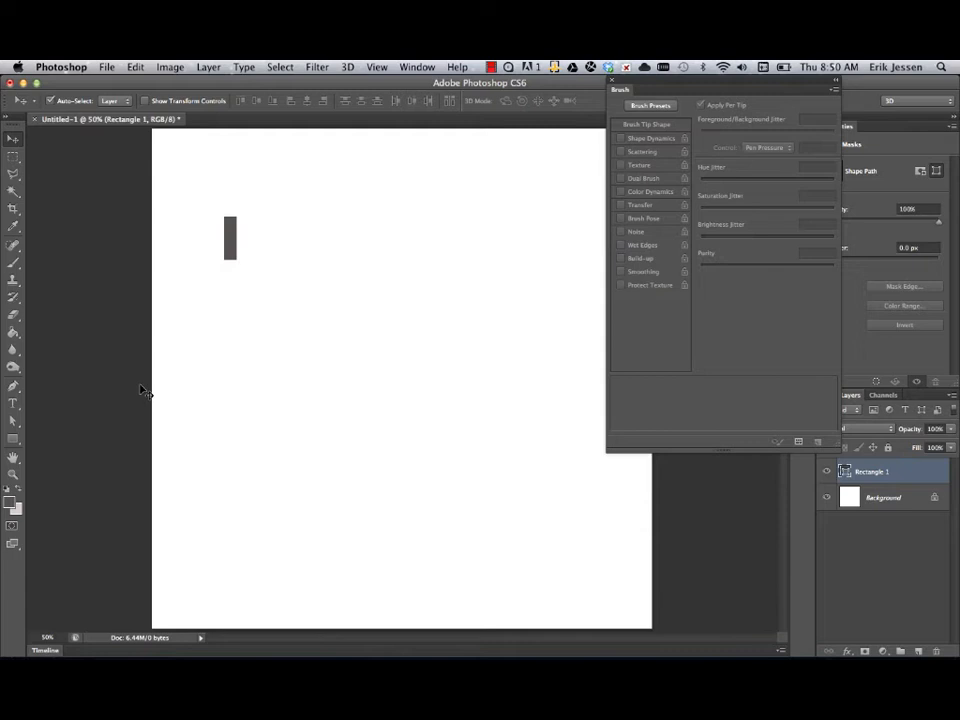
Step: Load the rectangle's outline as a selection and define it as a brush preset named "rectangle"
{"action": "left_click", "coordinate": [845, 473], "text": "super"}
{"action": "left_click", "coordinate": [135, 67]}
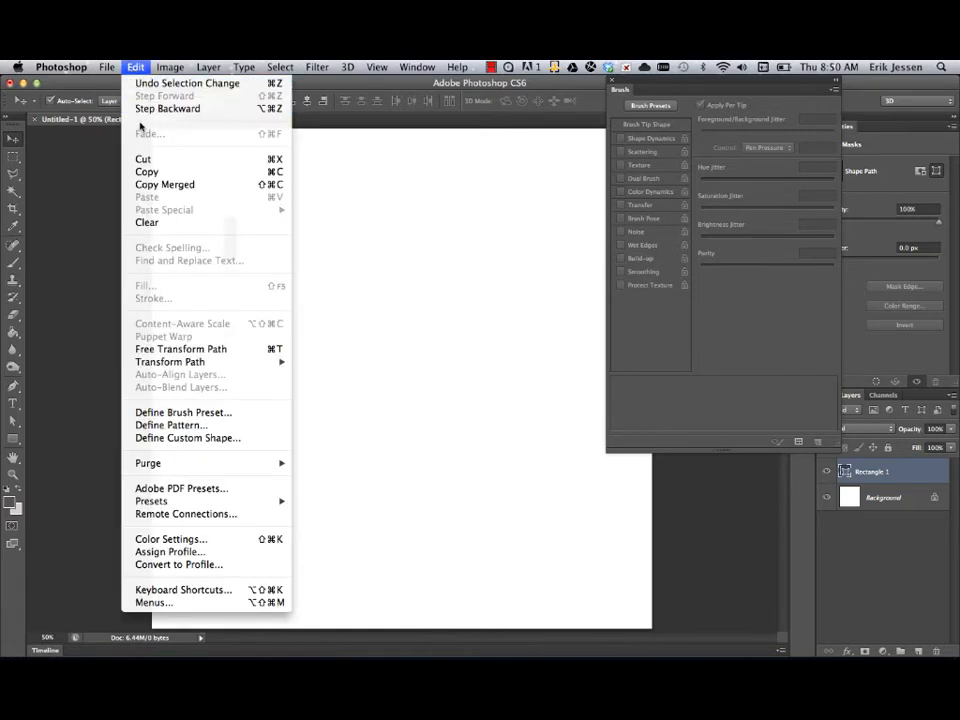
{"action": "left_click", "coordinate": [192, 413]}
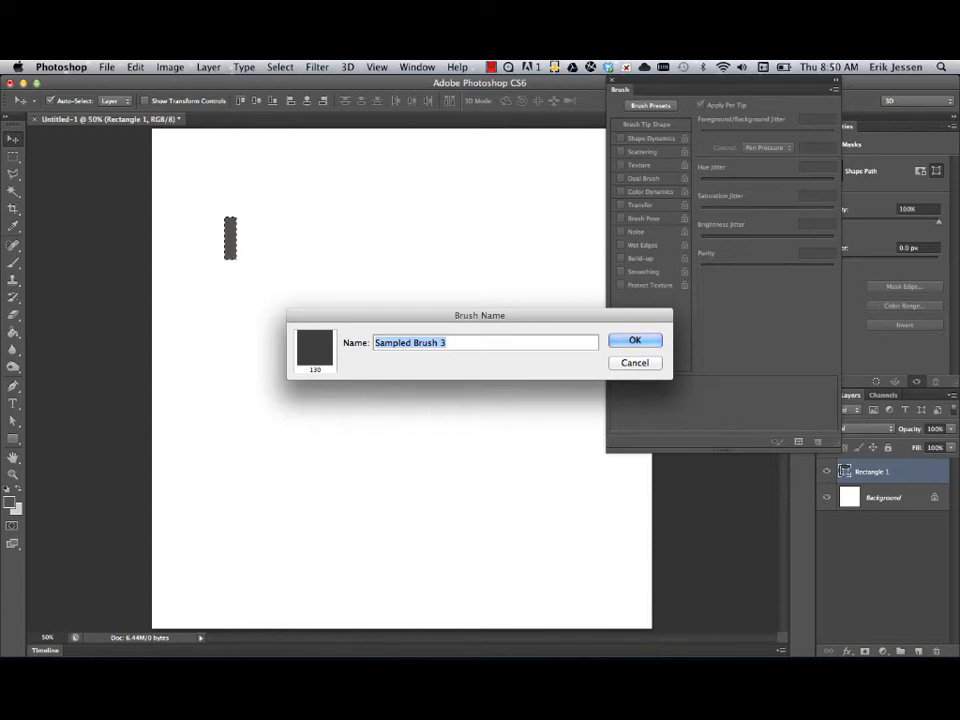
{"action": "type", "text": "recta"}
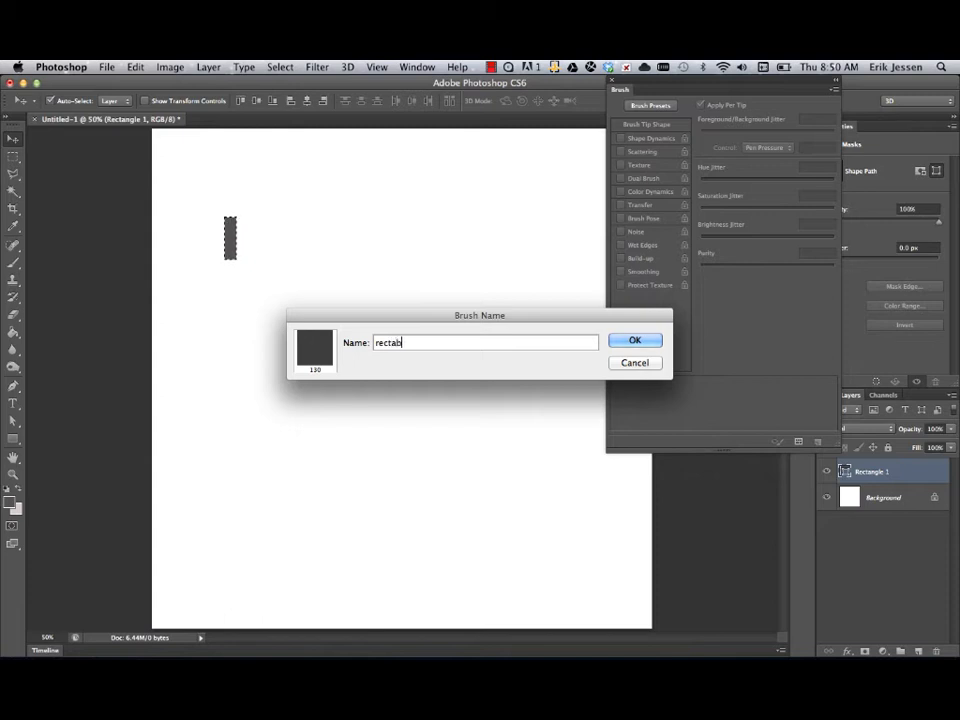
{"action": "type", "text": "ngle"}
{"action": "key", "text": "Return"}
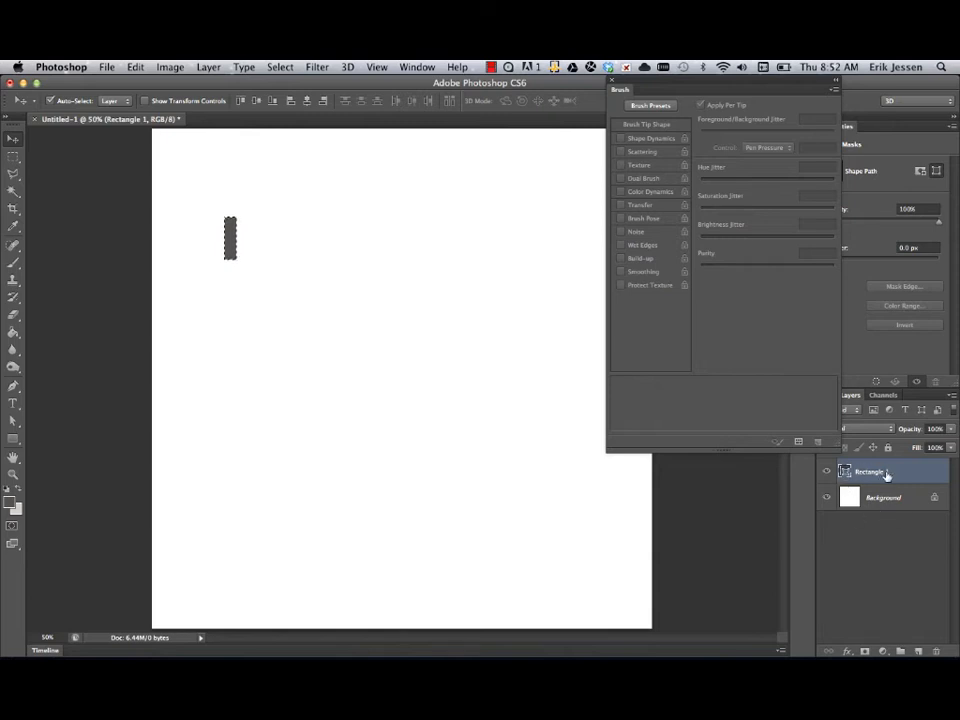
Step: Replace the rectangle's layer with a new empty layer, deselect and activate the Brush tool
{"action": "left_click_drag", "start_coordinate": [902, 475], "coordinate": [936, 651]}
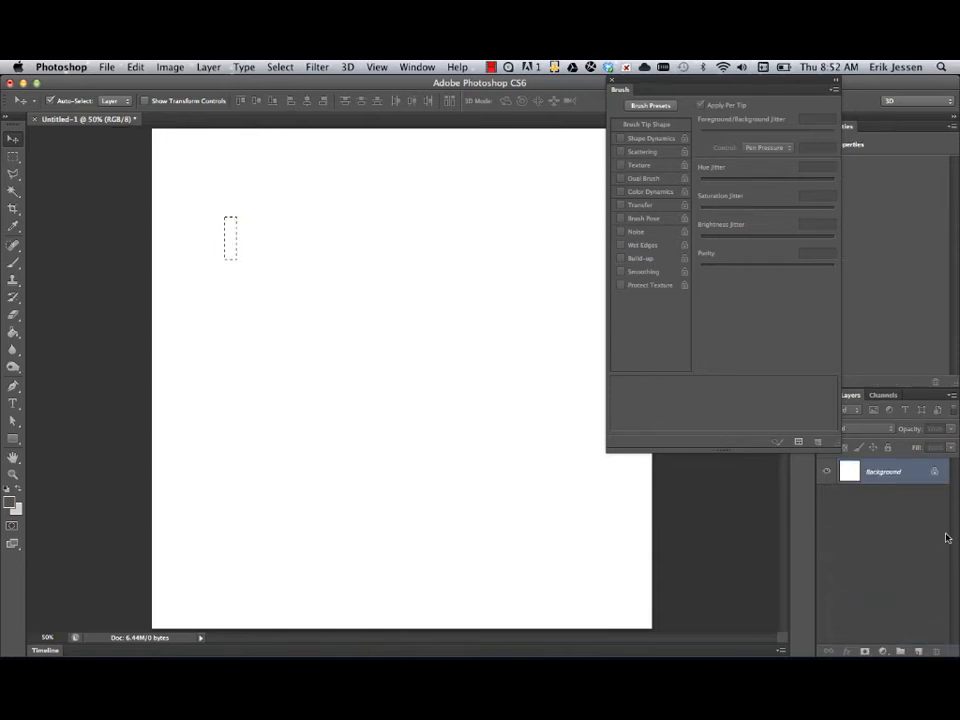
{"action": "left_click", "coordinate": [918, 651]}
{"action": "key", "text": "super+d"}
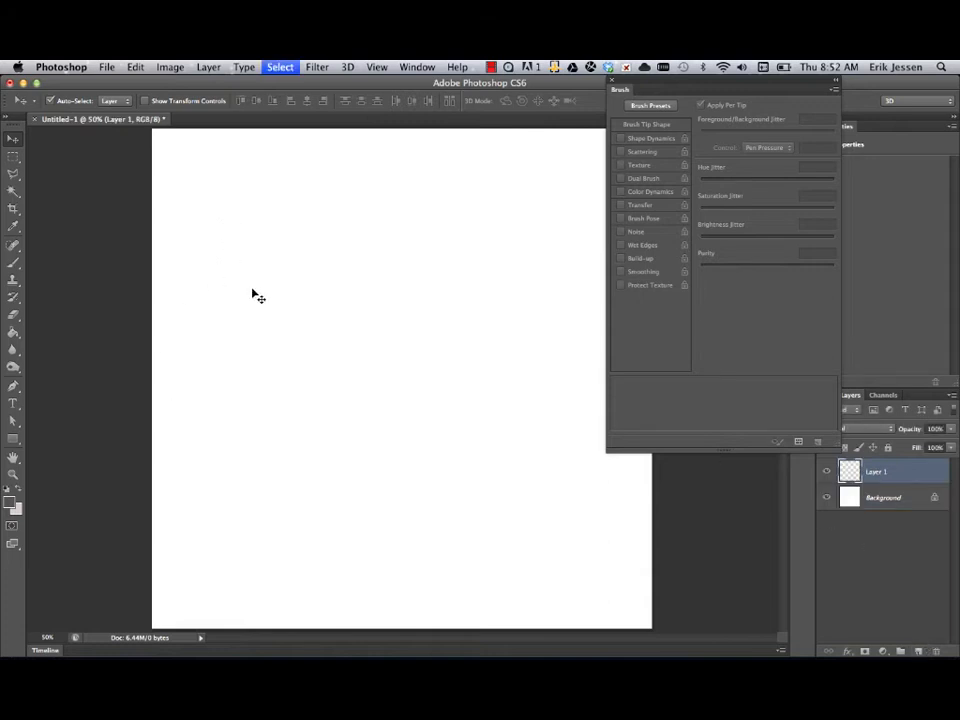
{"action": "left_click", "coordinate": [14, 261]}
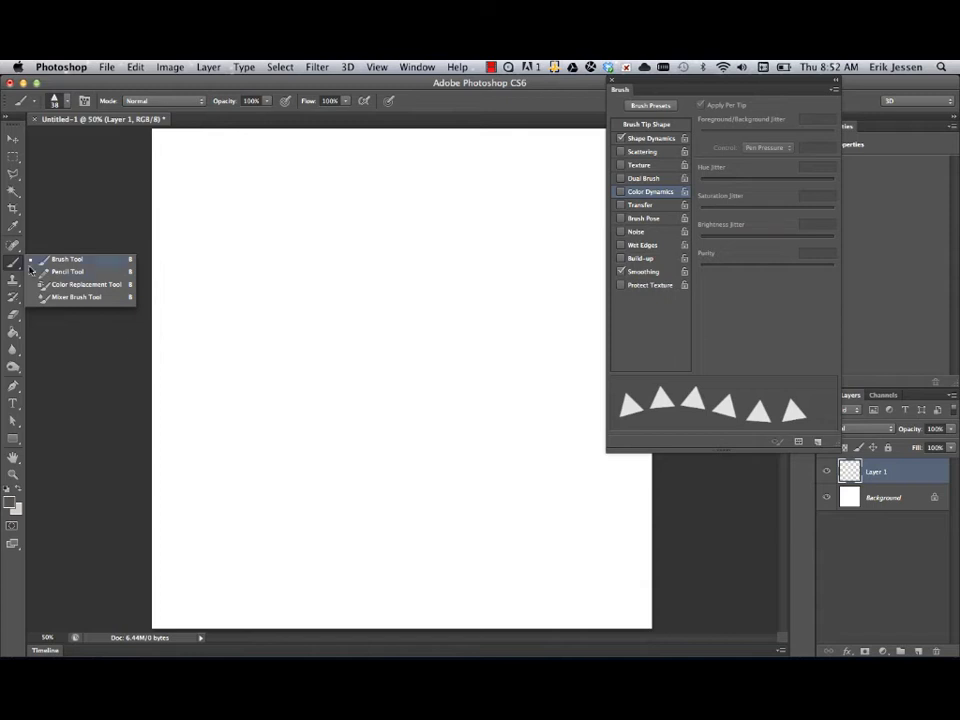
{"action": "left_click", "coordinate": [14, 267]}
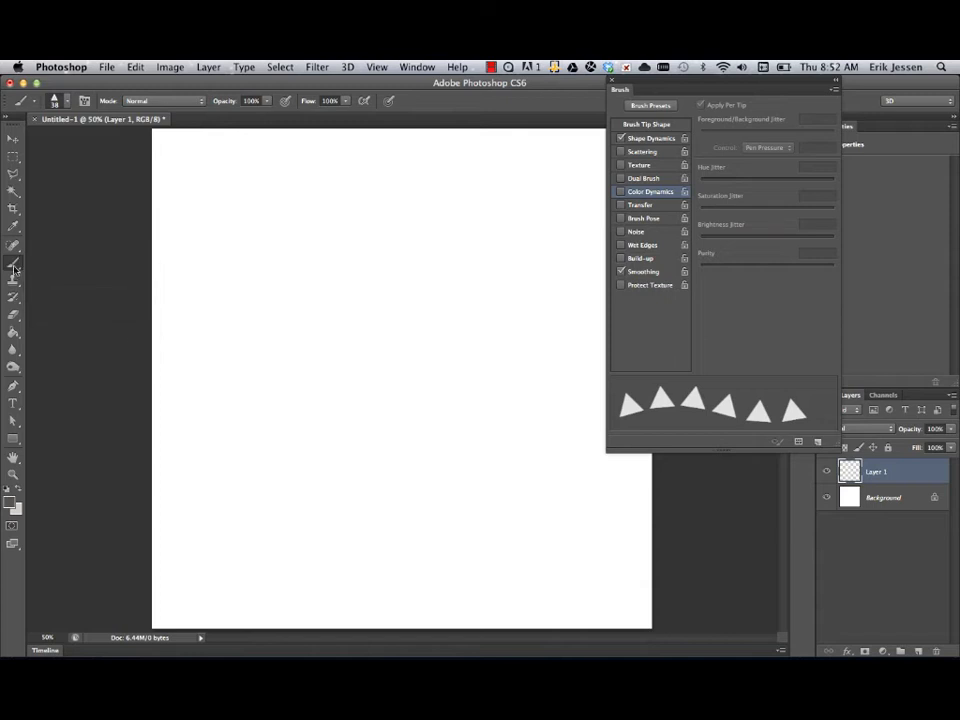
Step: Choose the custom rectangle brush tip at 130 px and set its spacing to 151%
{"action": "left_click", "coordinate": [636, 125]}
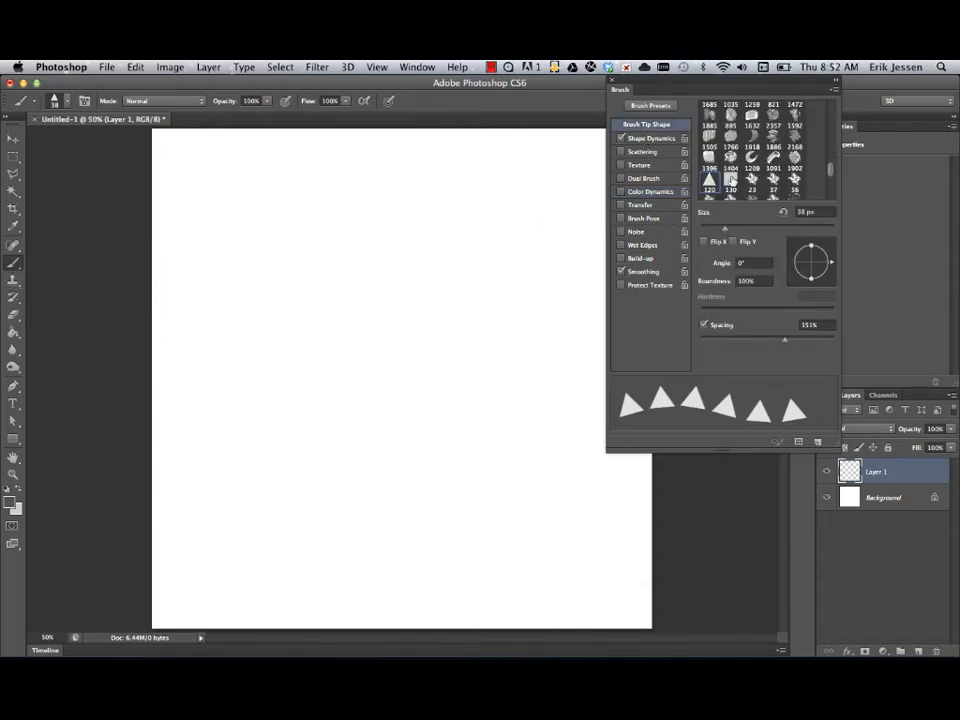
{"action": "left_click", "coordinate": [731, 182]}
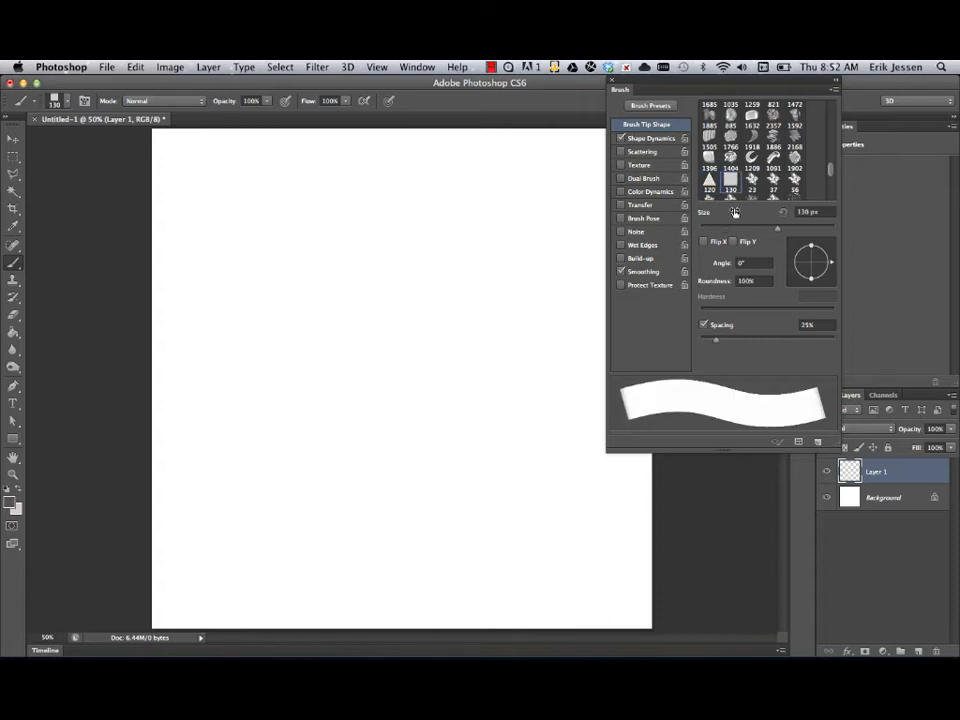
{"action": "mouse_move", "coordinate": [722, 347]}
{"action": "left_mouse_down"}
{"action": "mouse_move", "coordinate": [724, 339]}
{"action": "mouse_move", "coordinate": [785, 345]}
{"action": "left_mouse_up"}
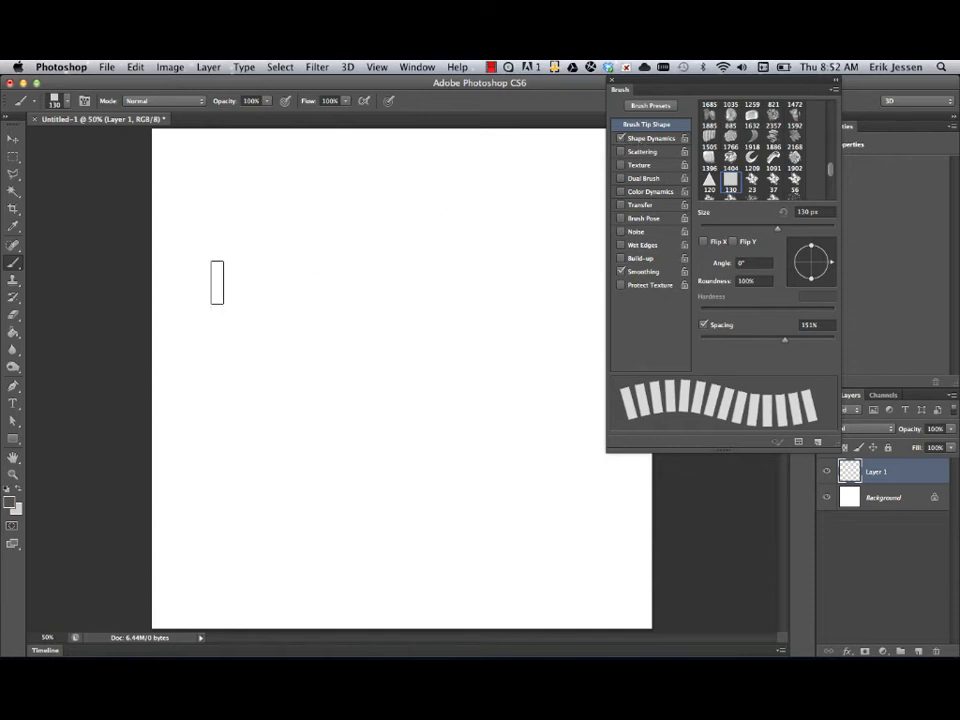
Step: Set the foreground colour to dark red #9a2424 and paint a ring of petals in the upper middle of the canvas
{"action": "left_click", "coordinate": [11, 503]}
{"action": "left_click", "coordinate": [302, 360]}
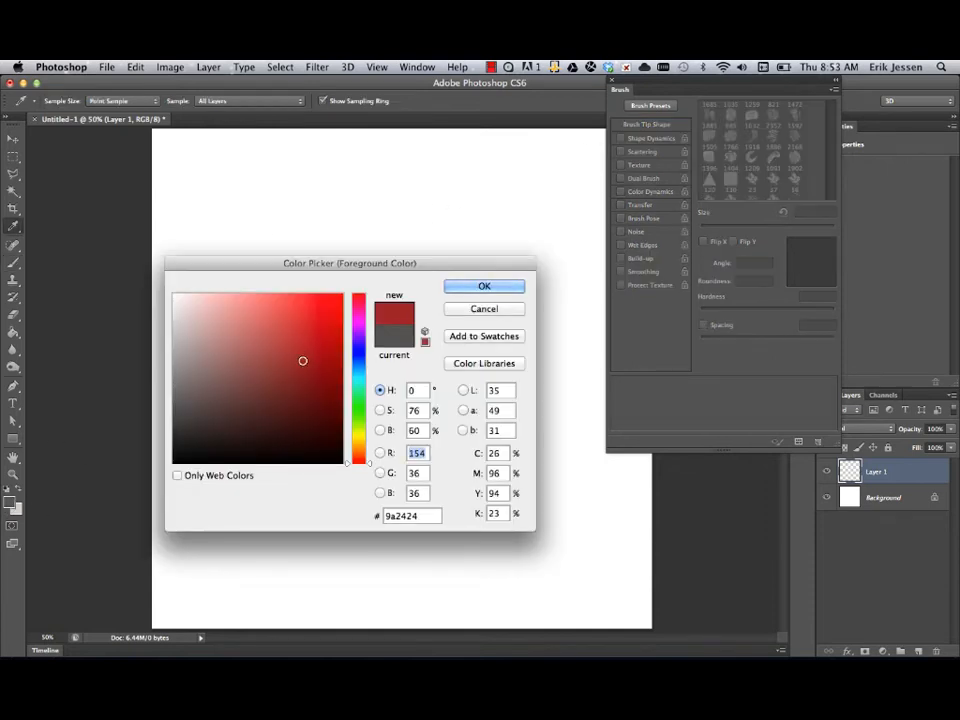
{"action": "left_click", "coordinate": [470, 288]}
{"action": "mouse_move", "coordinate": [360, 205]}
{"action": "left_mouse_down"}
{"action": "mouse_move", "coordinate": [390, 207]}
{"action": "mouse_move", "coordinate": [425, 232]}
{"action": "mouse_move", "coordinate": [432, 275]}
{"action": "mouse_move", "coordinate": [410, 301]}
{"action": "mouse_move", "coordinate": [365, 313]}
{"action": "mouse_move", "coordinate": [325, 296]}
{"action": "mouse_move", "coordinate": [318, 257]}
{"action": "mouse_move", "coordinate": [362, 206]}
{"action": "left_mouse_up"}
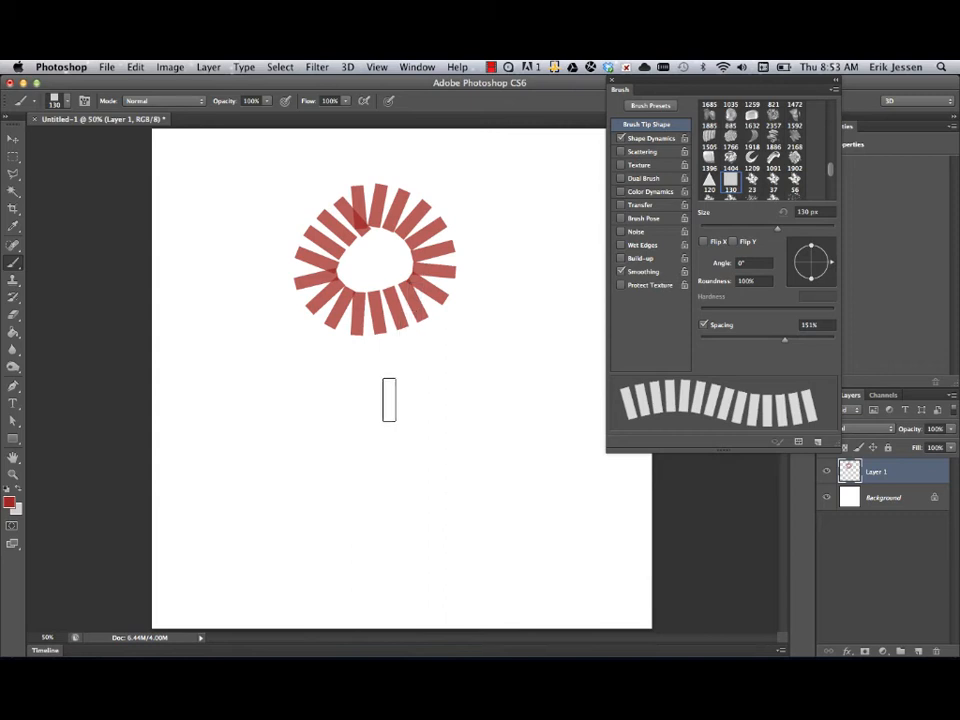
Step: Change the foreground colour to yellow-green #d4ed62
{"action": "left_click", "coordinate": [9, 502]}
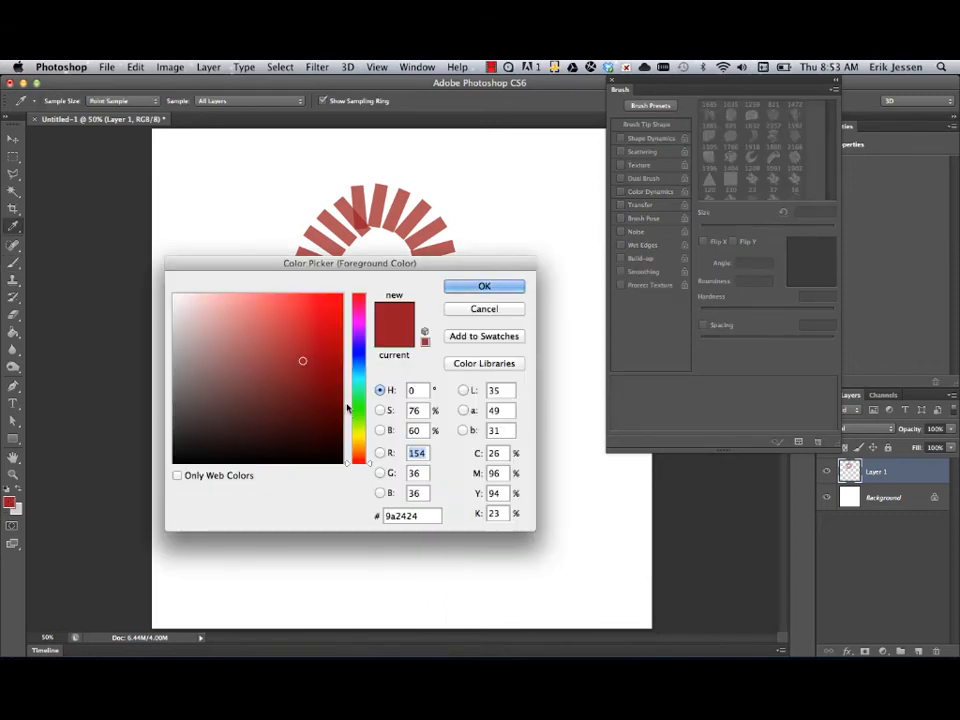
{"action": "left_click_drag", "start_coordinate": [357, 418], "coordinate": [360, 430]}
{"action": "left_click_drag", "start_coordinate": [279, 326], "coordinate": [272, 304]}
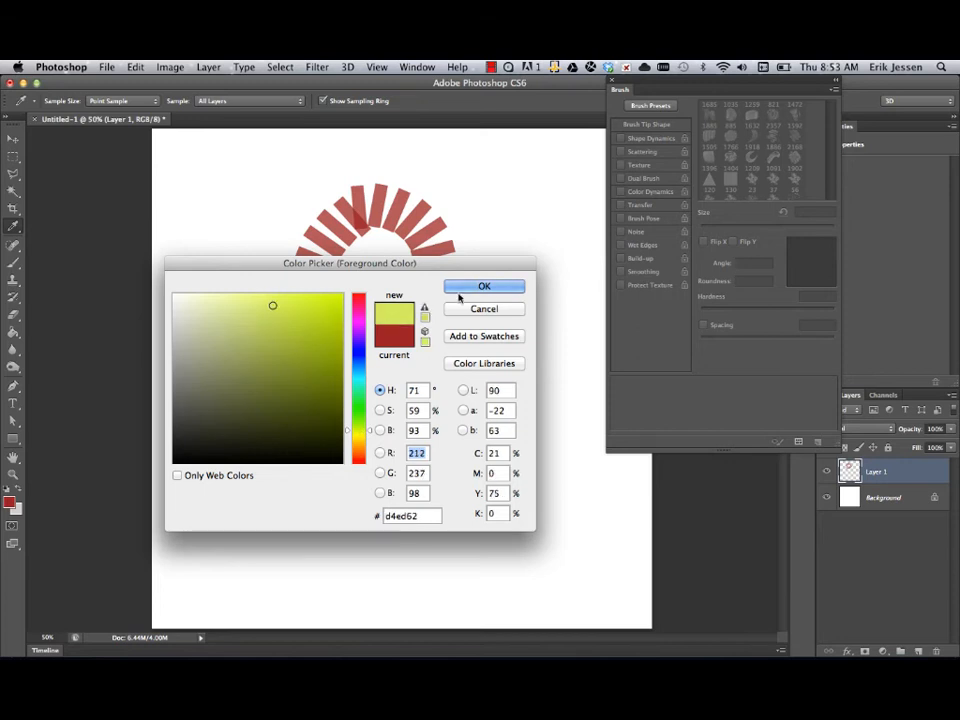
{"action": "left_click", "coordinate": [469, 288]}
Step: Reduce the rectangle brush to 64 px and fill the flower's centre with overlapping strokes
{"action": "right_click", "coordinate": [354, 252]}
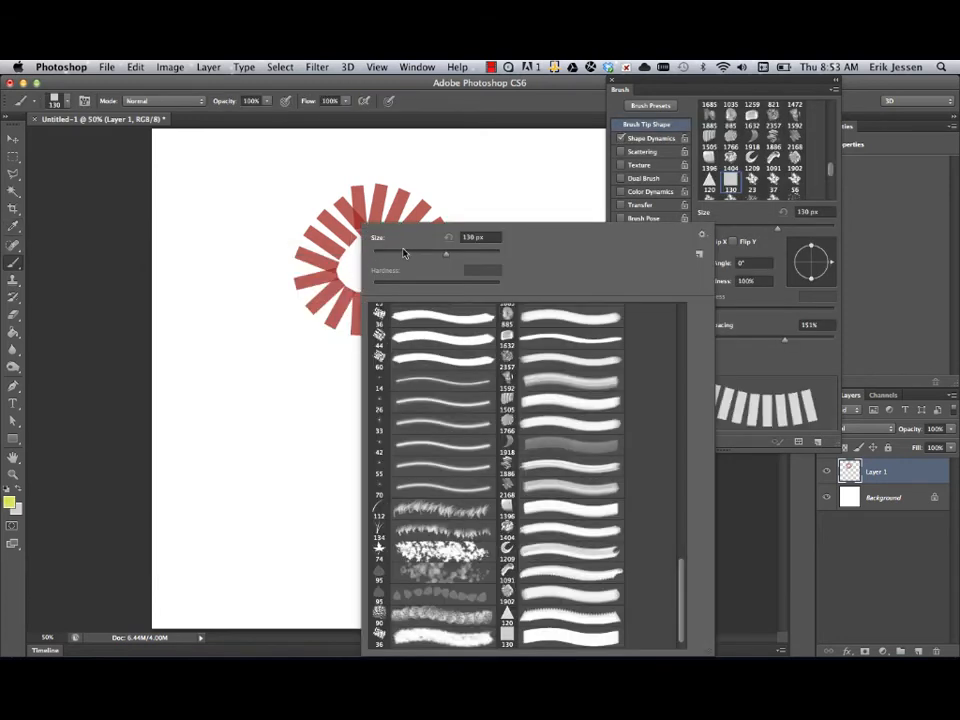
{"action": "mouse_move", "coordinate": [403, 252]}
{"action": "left_mouse_down"}
{"action": "mouse_move", "coordinate": [413, 253]}
{"action": "mouse_move", "coordinate": [396, 253]}
{"action": "left_mouse_up"}
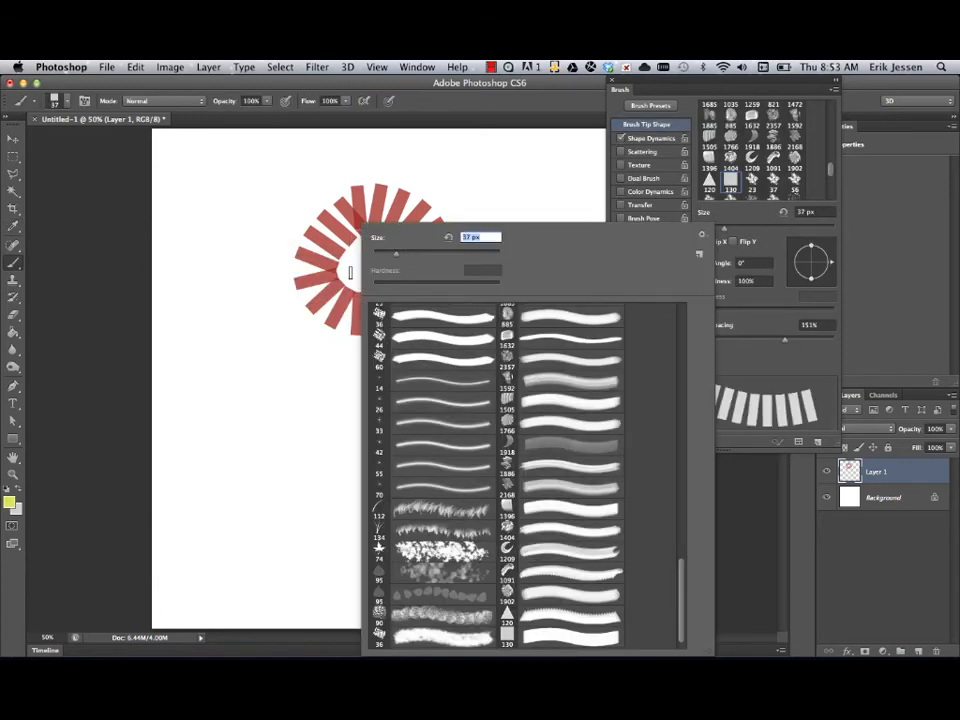
{"action": "left_click", "coordinate": [412, 253]}
{"action": "mouse_move", "coordinate": [341, 269]}
{"action": "left_mouse_down"}
{"action": "mouse_move", "coordinate": [400, 280]}
{"action": "mouse_move", "coordinate": [410, 264]}
{"action": "mouse_move", "coordinate": [396, 241]}
{"action": "mouse_move", "coordinate": [351, 243]}
{"action": "mouse_move", "coordinate": [345, 256]}
{"action": "mouse_move", "coordinate": [381, 293]}
{"action": "mouse_move", "coordinate": [358, 256]}
{"action": "mouse_move", "coordinate": [396, 269]}
{"action": "mouse_move", "coordinate": [389, 257]}
{"action": "mouse_move", "coordinate": [349, 270]}
{"action": "mouse_move", "coordinate": [369, 318]}
{"action": "mouse_move", "coordinate": [357, 264]}
{"action": "mouse_move", "coordinate": [391, 268]}
{"action": "mouse_move", "coordinate": [365, 277]}
{"action": "mouse_move", "coordinate": [396, 258]}
{"action": "left_mouse_up"}
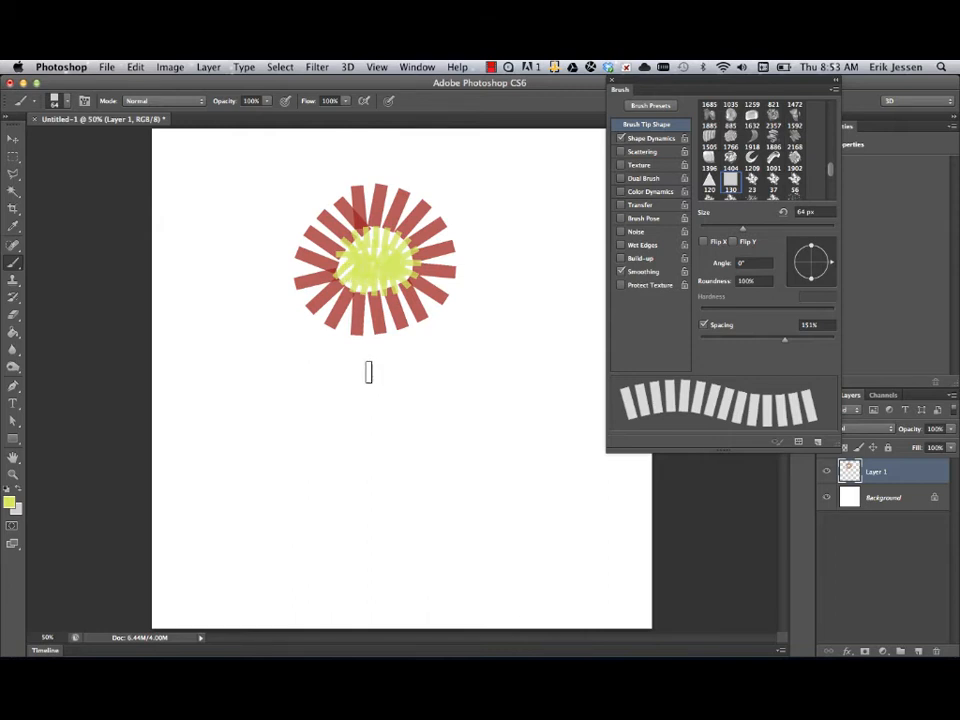
Step: Change the foreground colour to a dark olive green and return to the Brush tool
{"action": "left_click", "coordinate": [9, 503]}
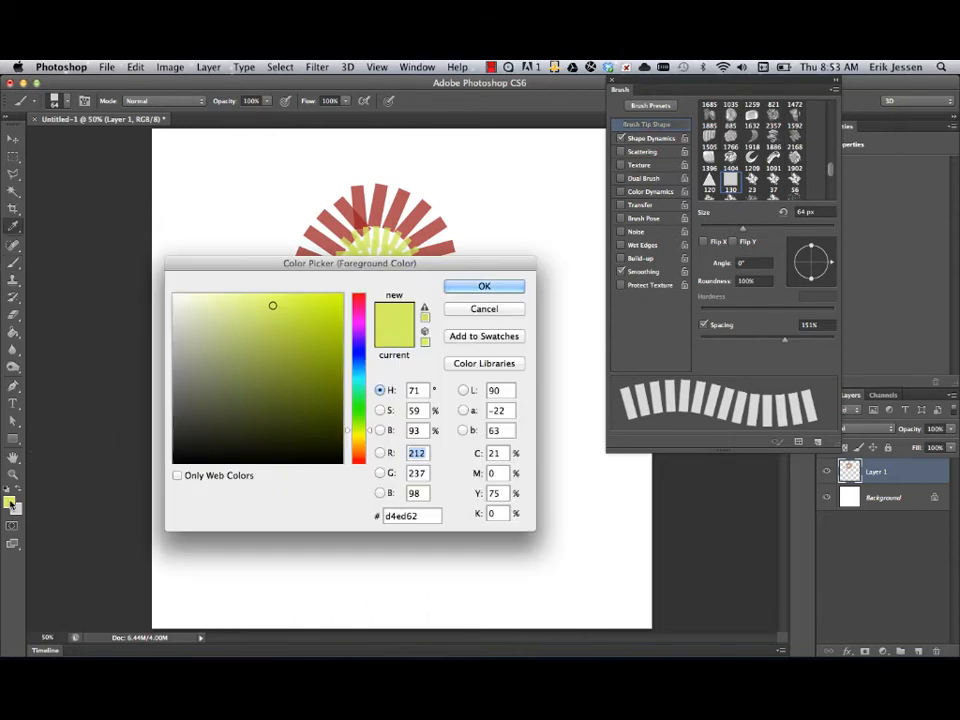
{"action": "mouse_move", "coordinate": [298, 390]}
{"action": "left_mouse_down"}
{"action": "mouse_move", "coordinate": [285, 373]}
{"action": "mouse_move", "coordinate": [293, 397]}
{"action": "left_mouse_up"}
{"action": "left_click", "coordinate": [479, 286]}
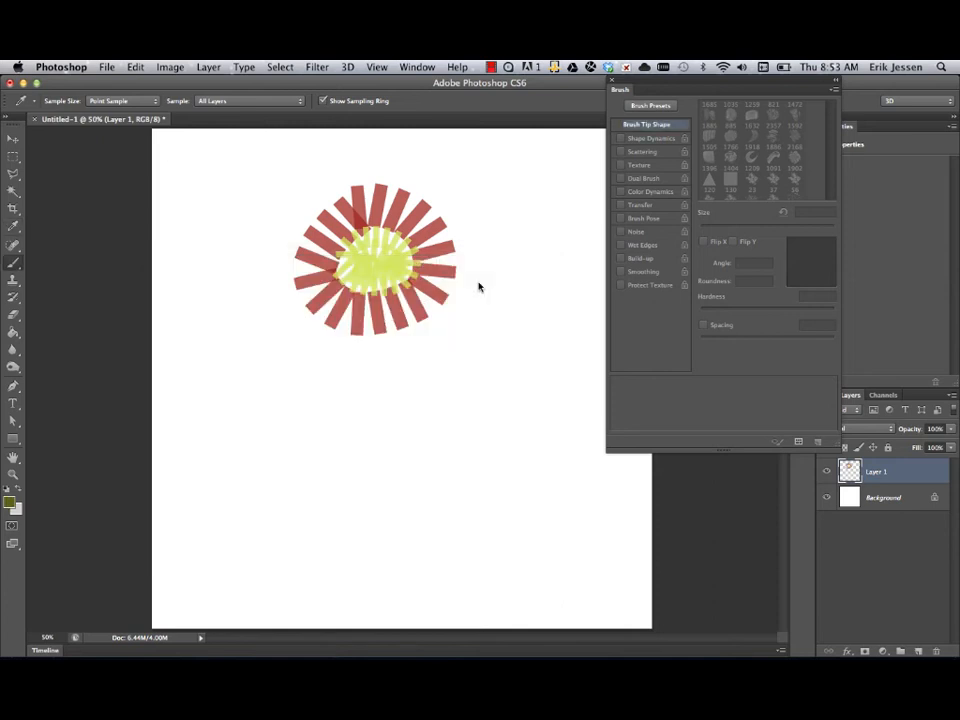
{"action": "key", "text": "b"}
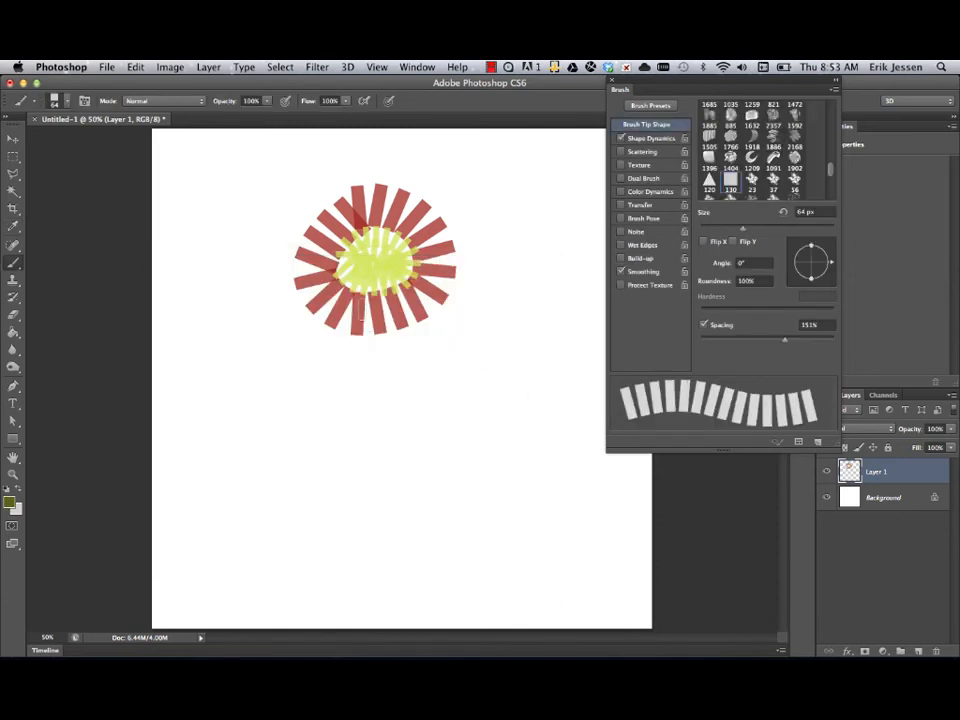
Step: Set the brush tip angle to -90° and paint a long stem below the flower with a curved branch on each side
{"action": "left_click_drag", "start_coordinate": [373, 336], "coordinate": [364, 600]}
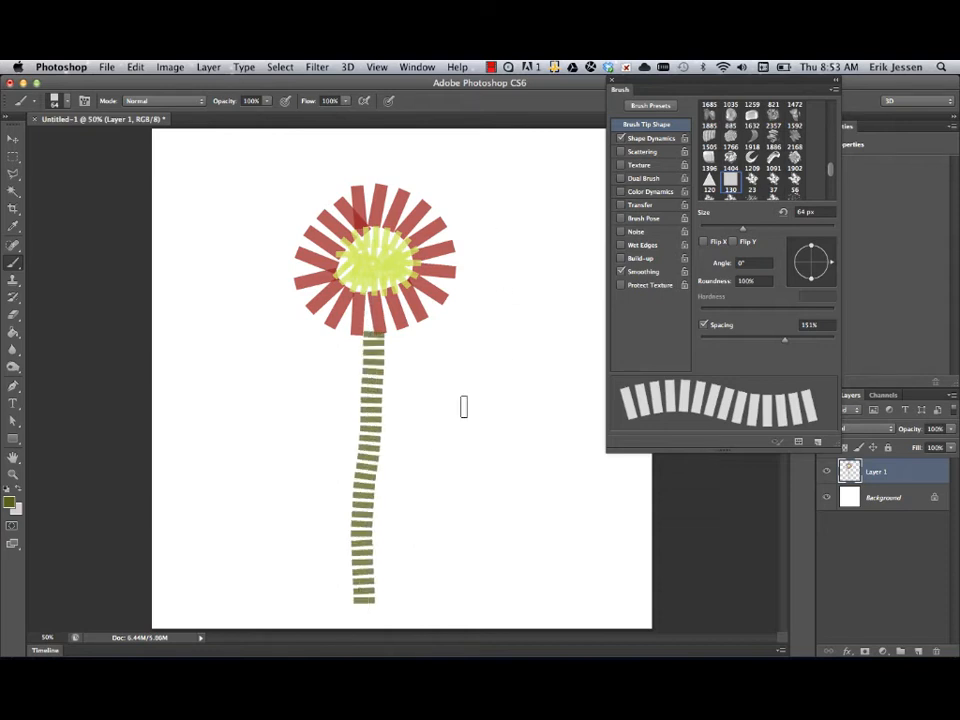
{"action": "key", "text": "super+z"}
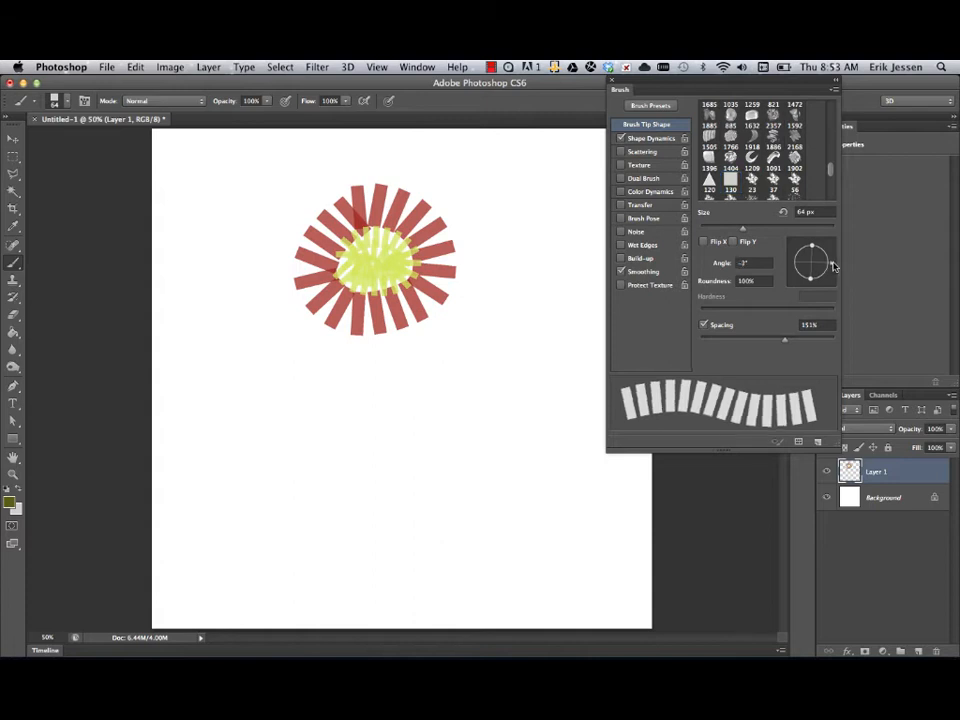
{"action": "mouse_move", "coordinate": [833, 263]}
{"action": "left_mouse_down"}
{"action": "mouse_move", "coordinate": [802, 290]}
{"action": "mouse_move", "coordinate": [820, 288]}
{"action": "mouse_move", "coordinate": [812, 300]}
{"action": "left_mouse_up"}
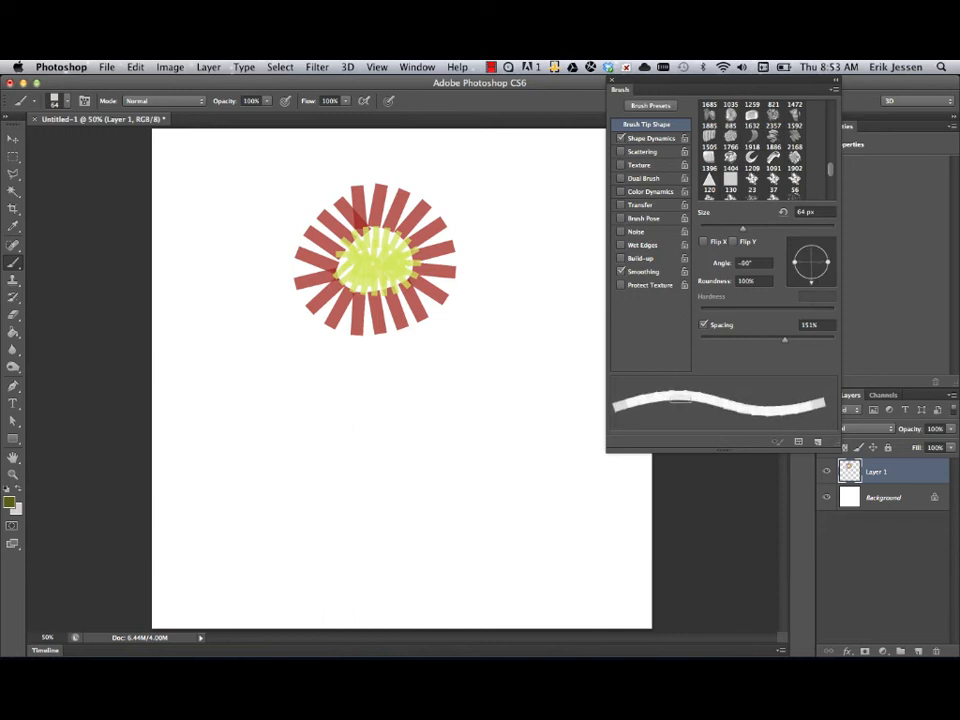
{"action": "left_click_drag", "start_coordinate": [378, 333], "coordinate": [375, 608]}
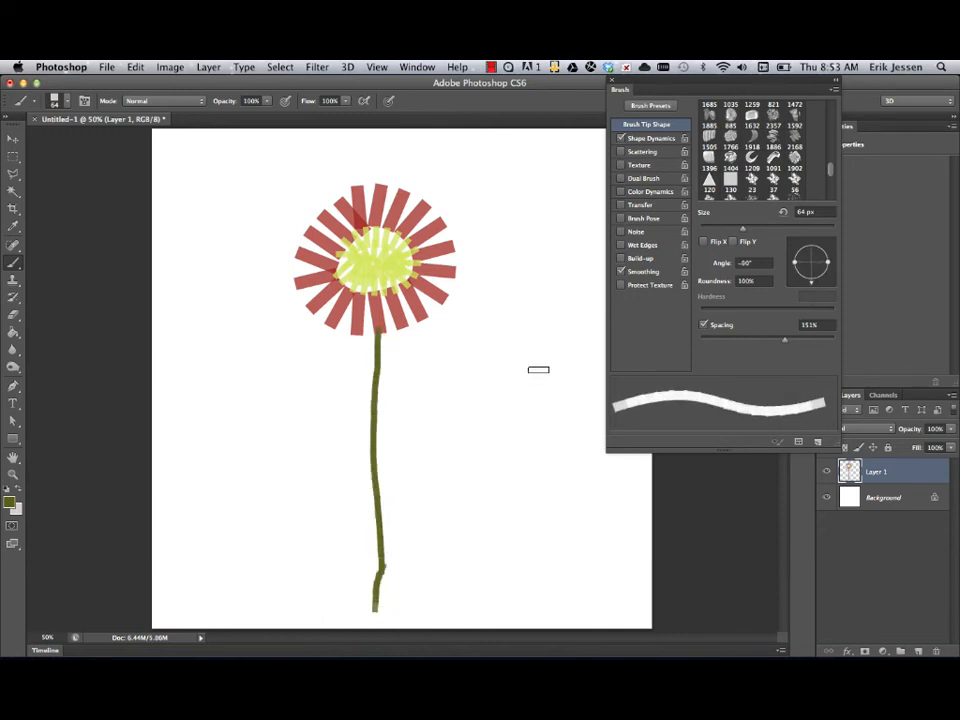
{"action": "mouse_move", "coordinate": [377, 440]}
{"action": "left_mouse_down"}
{"action": "mouse_move", "coordinate": [398, 409]}
{"action": "mouse_move", "coordinate": [435, 407]}
{"action": "mouse_move", "coordinate": [440, 416]}
{"action": "left_mouse_up"}
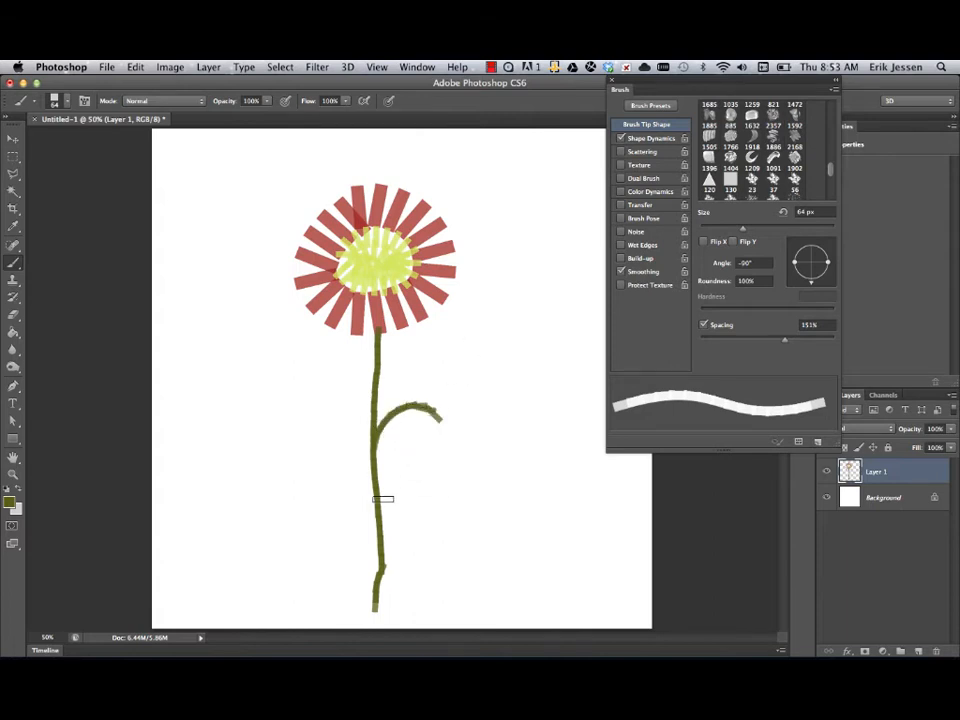
{"action": "left_click_drag", "start_coordinate": [377, 498], "coordinate": [332, 473]}
Step: Set the brush tip angle to -18° and paint a feathery leaf at the end of each branch
{"action": "mouse_move", "coordinate": [828, 276]}
{"action": "left_mouse_down"}
{"action": "mouse_move", "coordinate": [830, 264]}
{"action": "mouse_move", "coordinate": [833, 273]}
{"action": "left_mouse_up"}
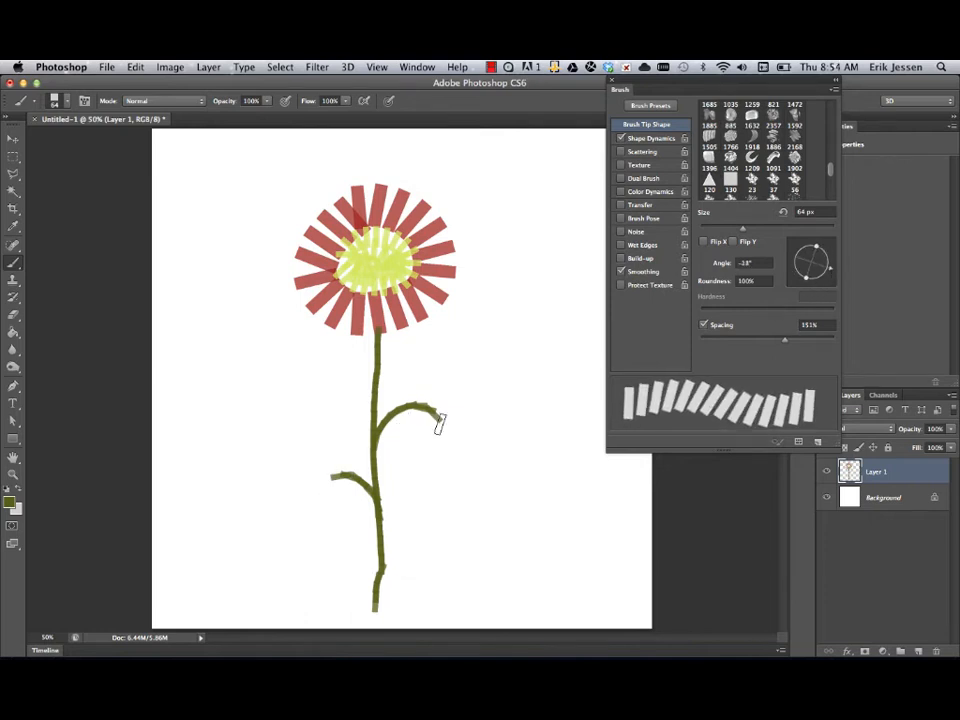
{"action": "mouse_move", "coordinate": [422, 400]}
{"action": "left_mouse_down"}
{"action": "mouse_move", "coordinate": [459, 433]}
{"action": "mouse_move", "coordinate": [456, 466]}
{"action": "left_mouse_up"}
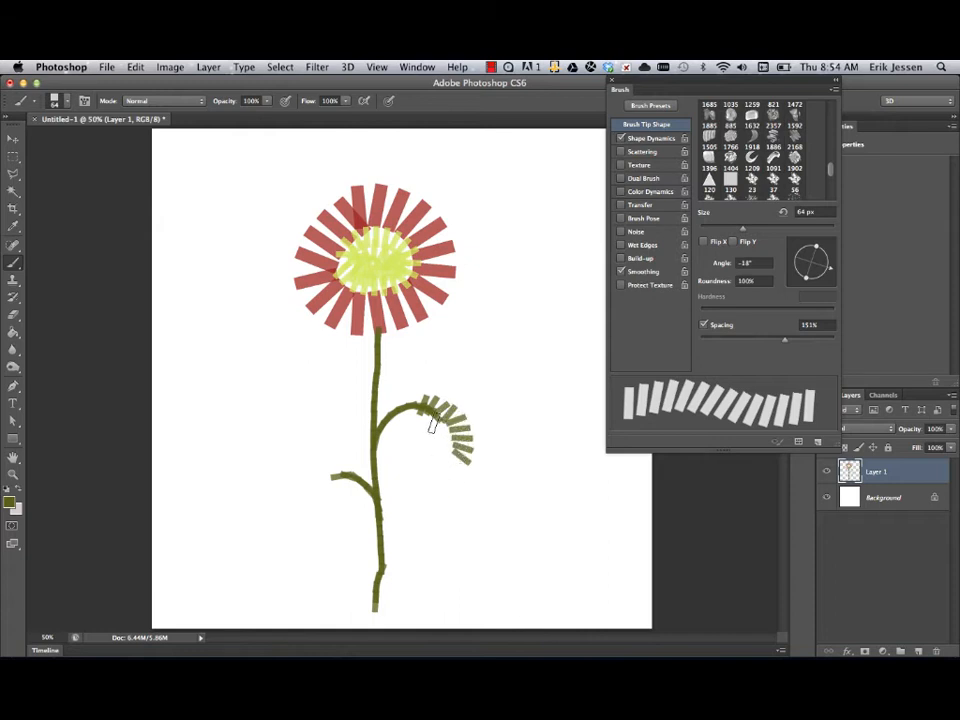
{"action": "left_click_drag", "start_coordinate": [422, 406], "coordinate": [462, 458]}
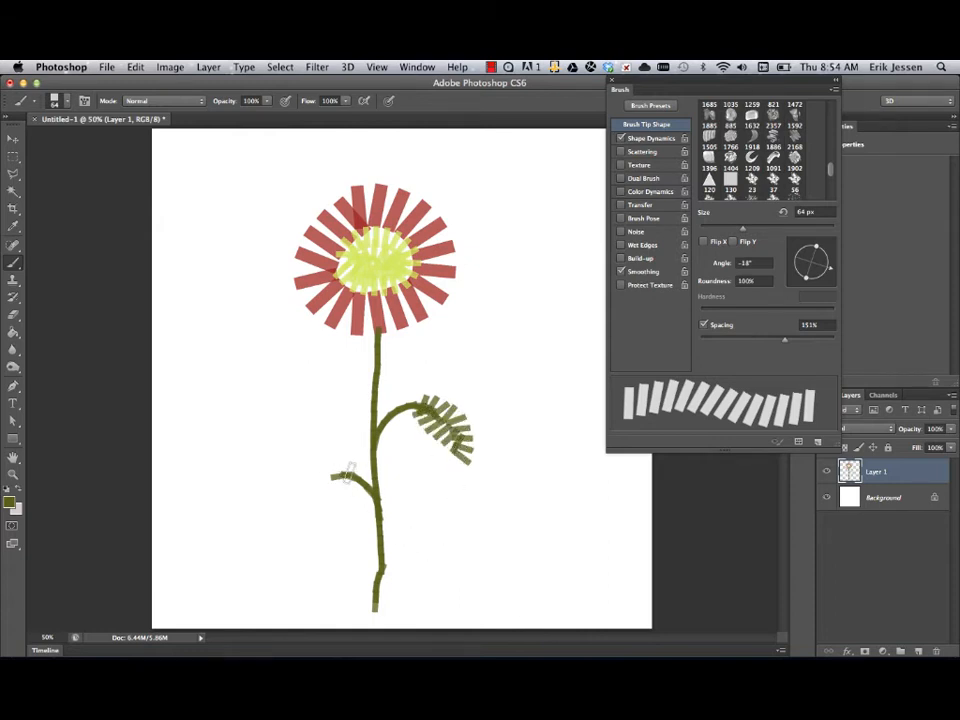
{"action": "mouse_move", "coordinate": [336, 467]}
{"action": "left_mouse_down"}
{"action": "mouse_move", "coordinate": [298, 497]}
{"action": "mouse_move", "coordinate": [339, 476]}
{"action": "mouse_move", "coordinate": [315, 492]}
{"action": "left_mouse_up"}
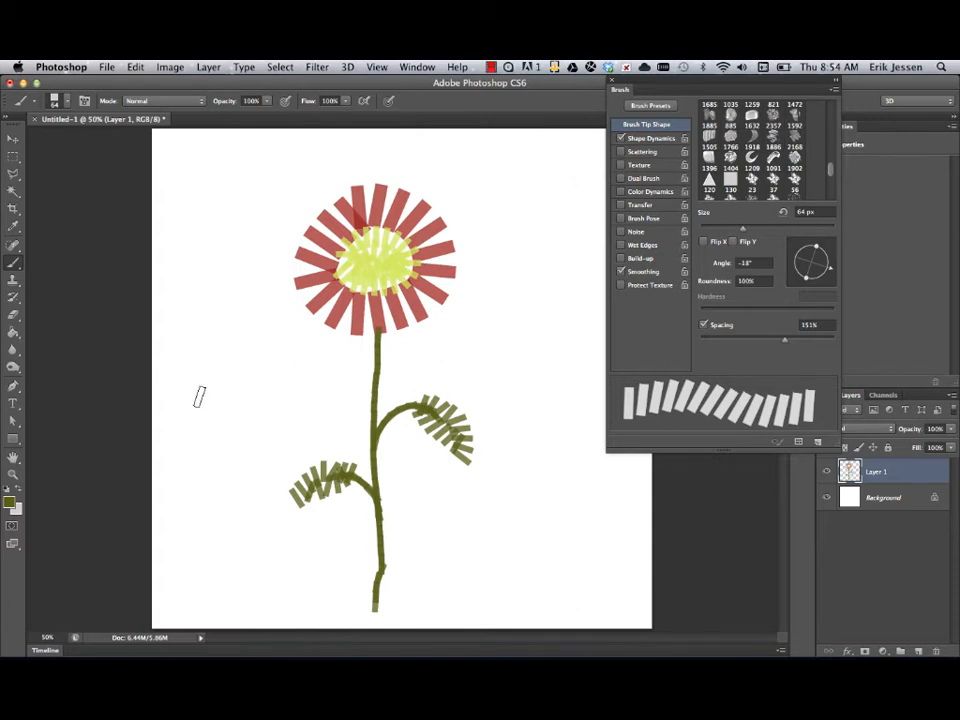
Step: Set the brush tip angle to -94° and paint the word "ART" to the left of the flower's stem
{"action": "left_click_drag", "start_coordinate": [184, 428], "coordinate": [207, 350]}
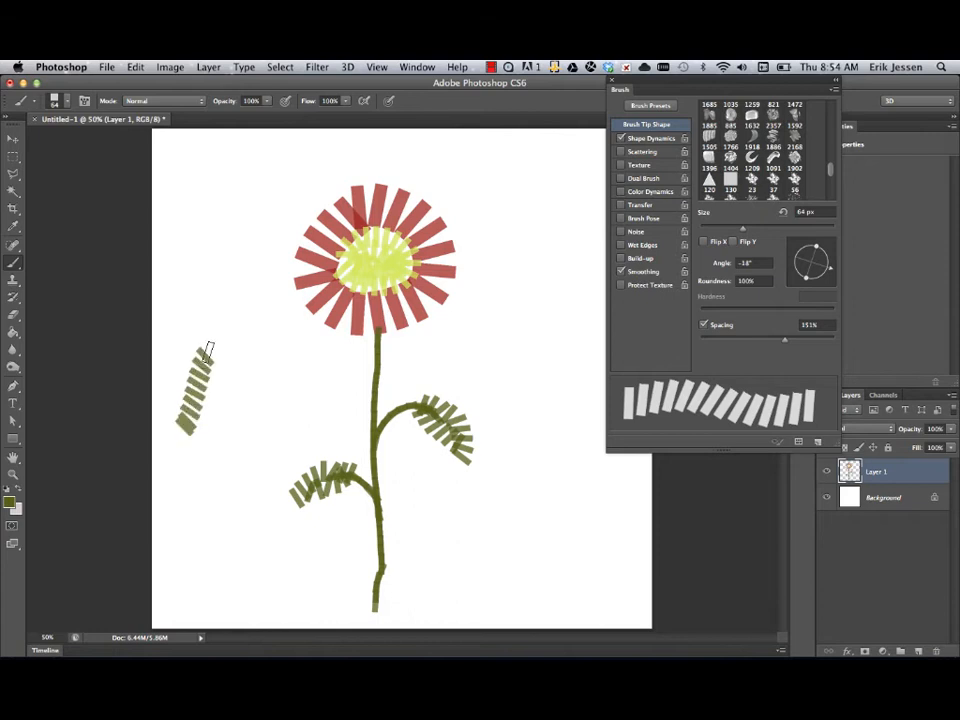
{"action": "key", "text": "super+z"}
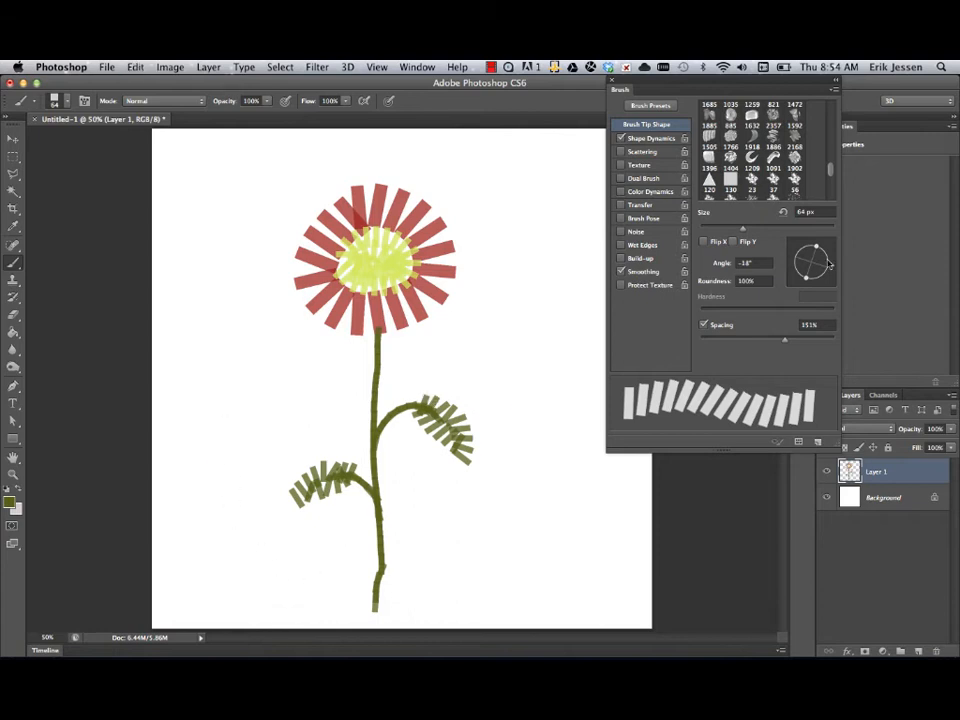
{"action": "left_click_drag", "start_coordinate": [830, 262], "coordinate": [811, 287]}
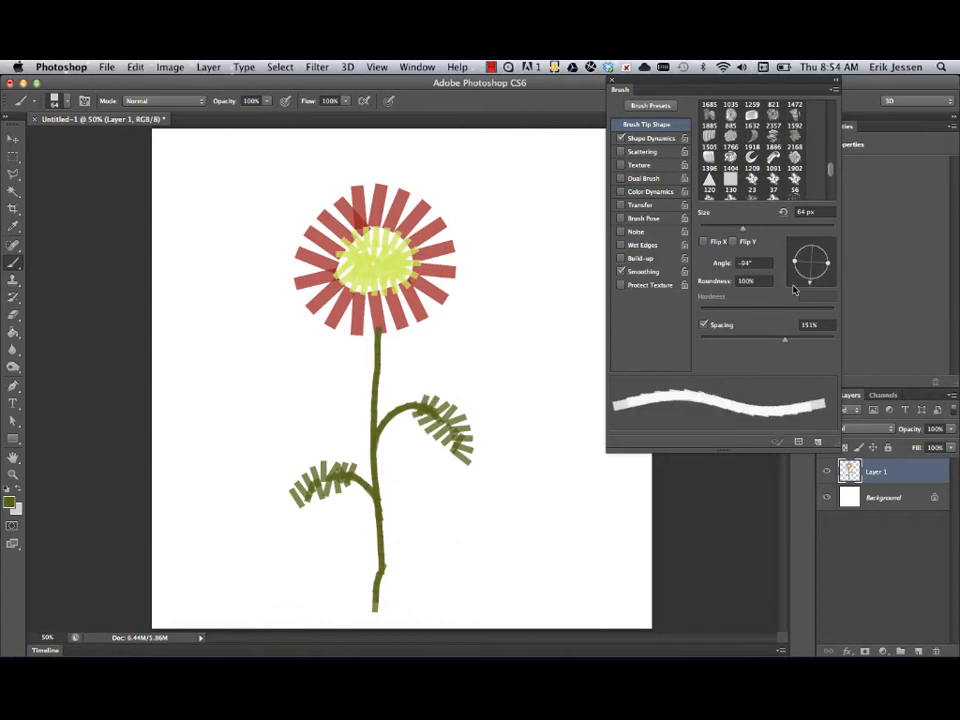
{"action": "mouse_move", "coordinate": [167, 432]}
{"action": "left_mouse_down"}
{"action": "mouse_move", "coordinate": [188, 355]}
{"action": "mouse_move", "coordinate": [207, 431]}
{"action": "mouse_move", "coordinate": [197, 402]}
{"action": "mouse_move", "coordinate": [214, 424]}
{"action": "mouse_move", "coordinate": [208, 361]}
{"action": "mouse_move", "coordinate": [220, 359]}
{"action": "mouse_move", "coordinate": [237, 380]}
{"action": "mouse_move", "coordinate": [230, 393]}
{"action": "mouse_move", "coordinate": [211, 395]}
{"action": "mouse_move", "coordinate": [233, 401]}
{"action": "mouse_move", "coordinate": [247, 468]}
{"action": "left_mouse_up"}
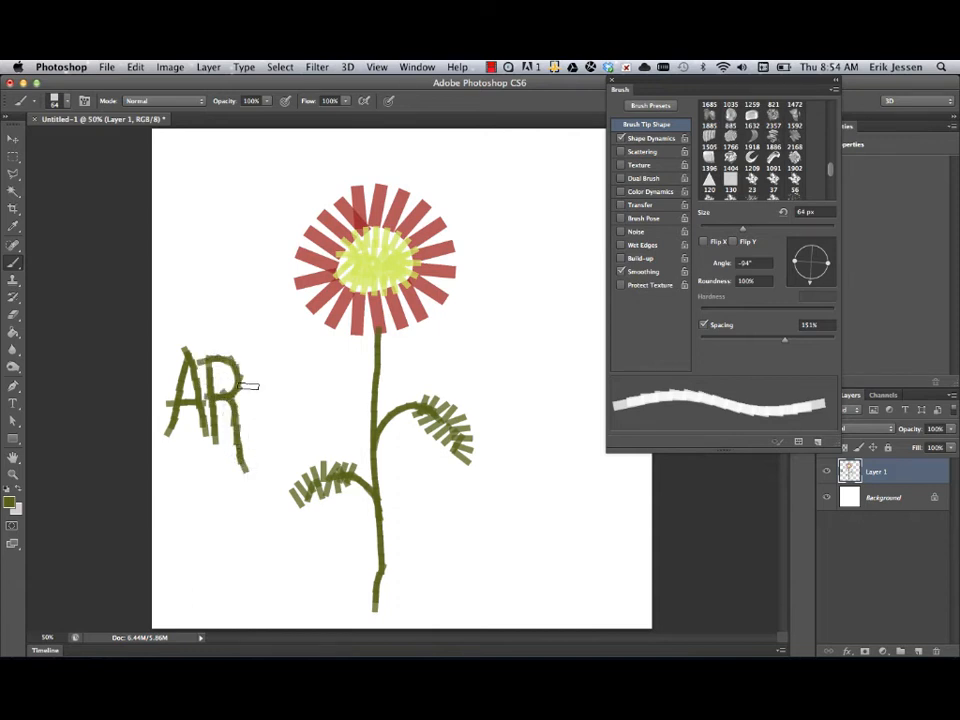
{"action": "mouse_move", "coordinate": [214, 347]}
{"action": "left_mouse_down"}
{"action": "mouse_move", "coordinate": [288, 345]}
{"action": "mouse_move", "coordinate": [250, 347]}
{"action": "mouse_move", "coordinate": [257, 440]}
{"action": "left_mouse_up"}
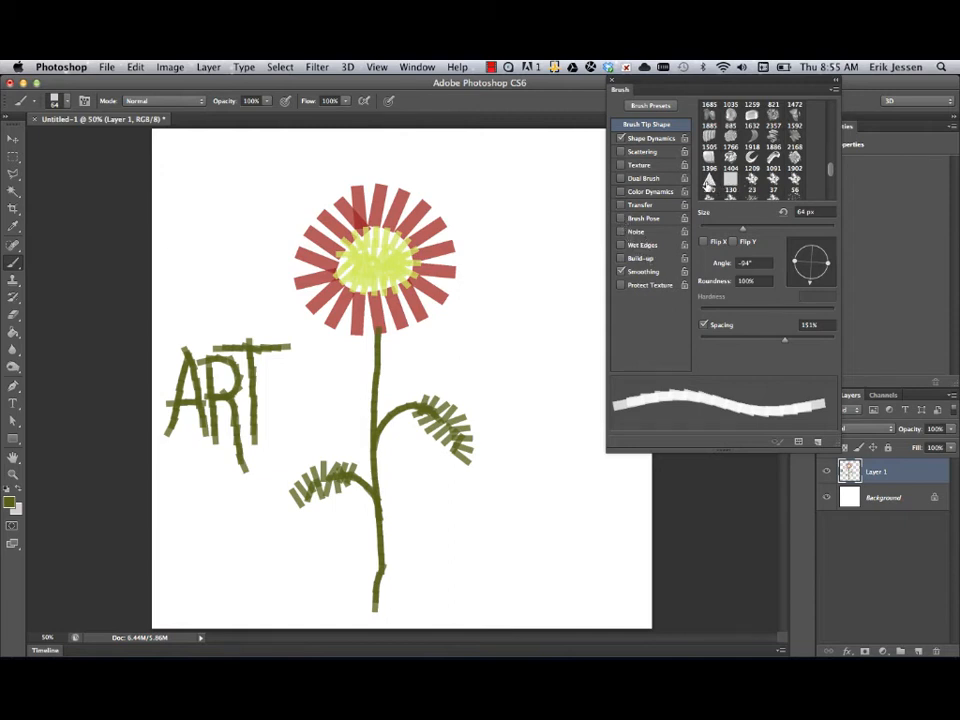
Step: Choose the custom triangle brush tip and set its angle to -5° and its spacing to 90%
{"action": "left_click", "coordinate": [709, 181]}
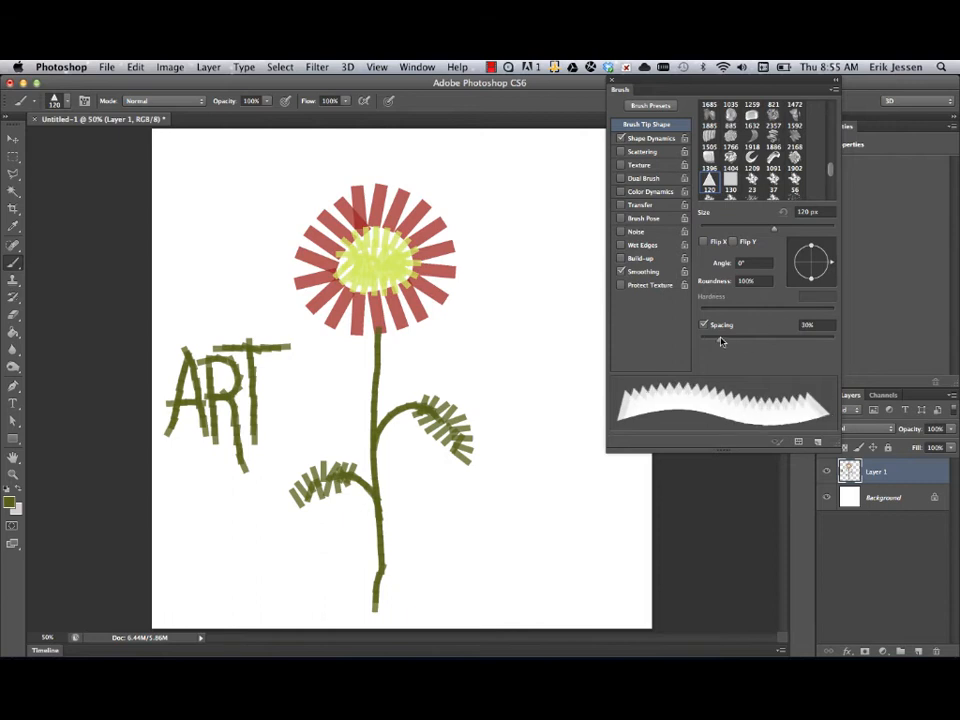
{"action": "left_click_drag", "start_coordinate": [716, 340], "coordinate": [750, 341]}
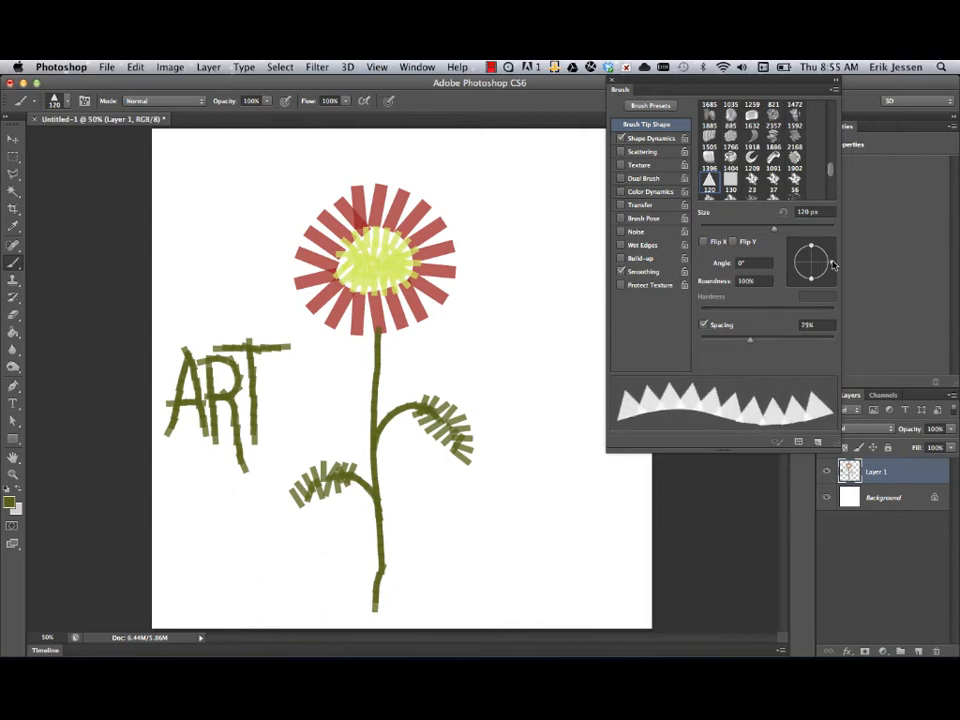
{"action": "mouse_move", "coordinate": [832, 264]}
{"action": "left_mouse_down"}
{"action": "mouse_move", "coordinate": [828, 281]}
{"action": "mouse_move", "coordinate": [835, 267]}
{"action": "left_mouse_up"}
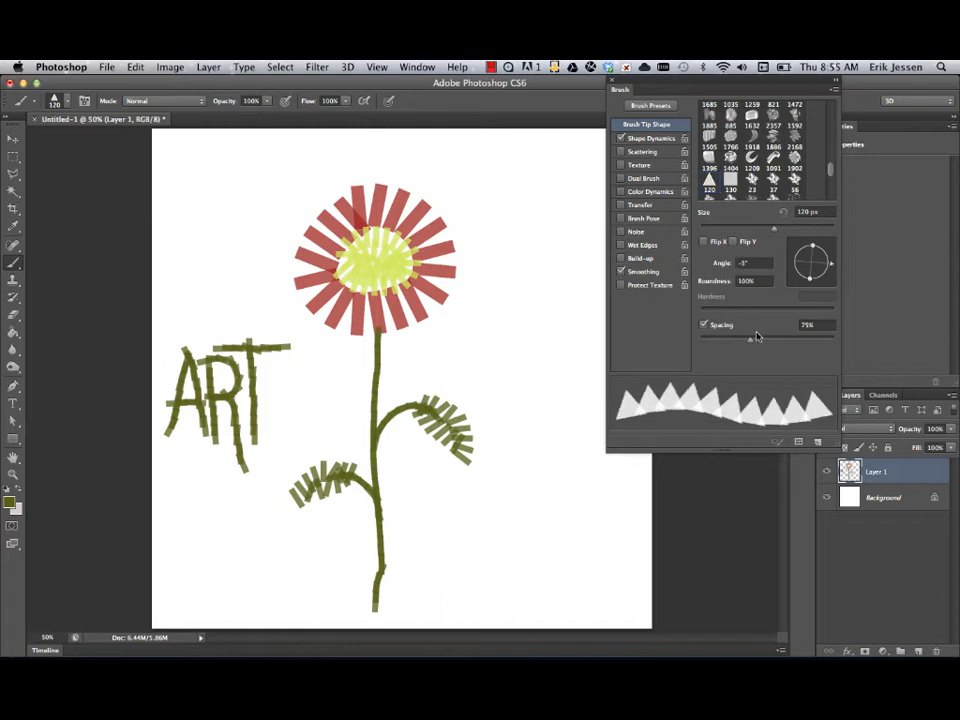
{"action": "left_click_drag", "start_coordinate": [753, 341], "coordinate": [761, 341]}
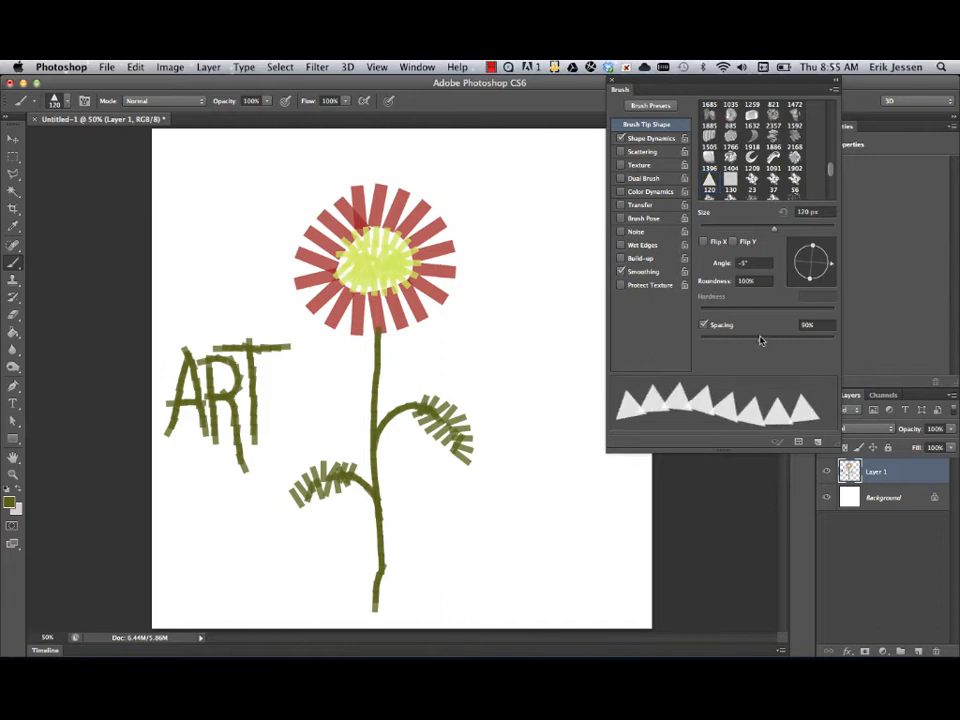
Step: Change the foreground colour to pale cream #e6ead2
{"action": "left_click", "coordinate": [10, 502]}
{"action": "left_click", "coordinate": [199, 324]}
{"action": "left_click", "coordinate": [189, 306]}
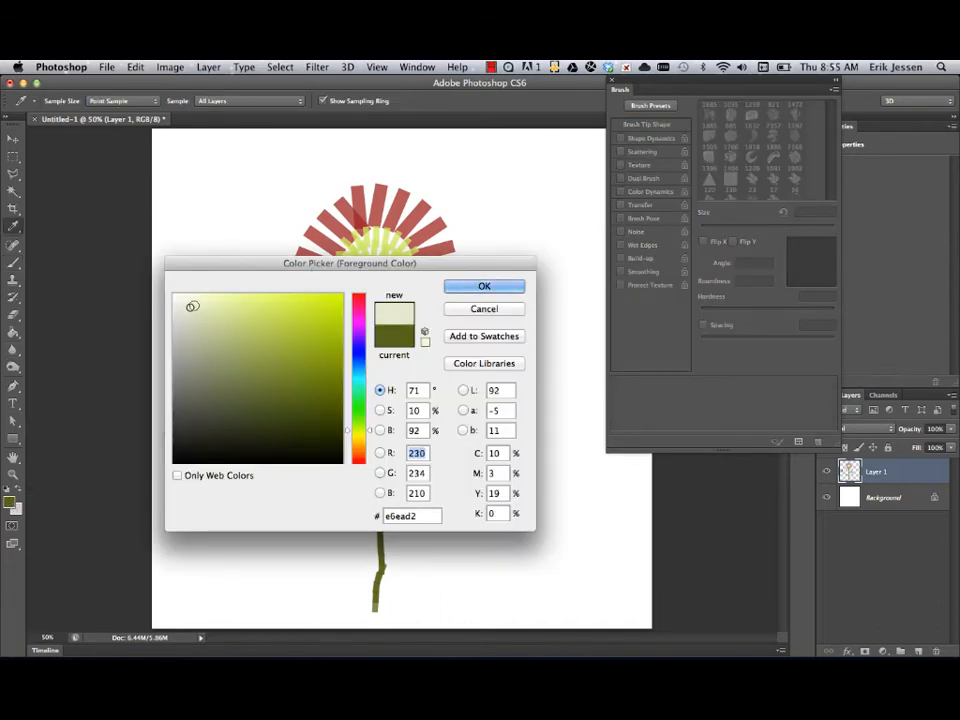
{"action": "left_click", "coordinate": [484, 286]}
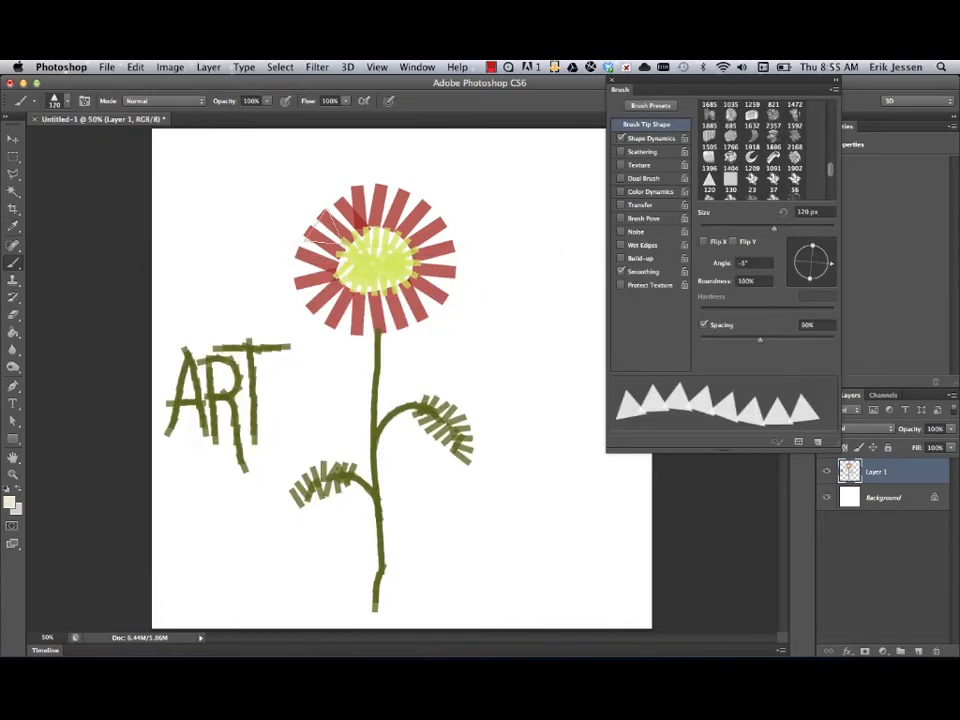
Step: Reduce the triangle brush to 39 px and paint a ring of triangles over the red petals around the flower's centre
{"action": "right_click", "coordinate": [335, 235]}
{"action": "left_click_drag", "start_coordinate": [372, 252], "coordinate": [369, 257]}
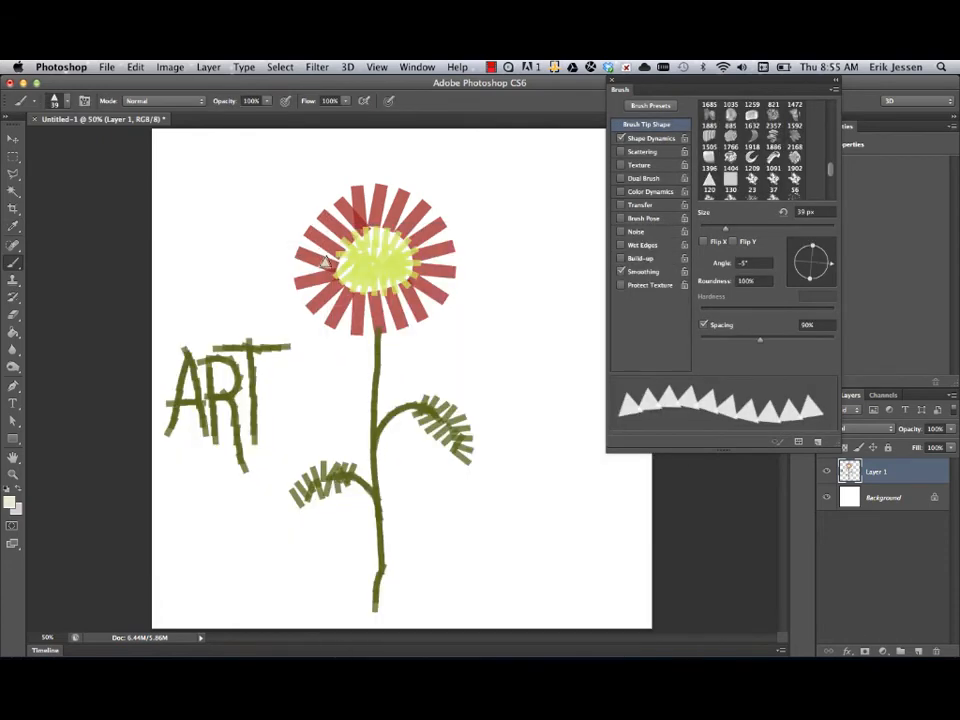
{"action": "mouse_move", "coordinate": [326, 262]}
{"action": "left_mouse_down"}
{"action": "mouse_move", "coordinate": [375, 208]}
{"action": "mouse_move", "coordinate": [424, 232]}
{"action": "mouse_move", "coordinate": [432, 260]}
{"action": "mouse_move", "coordinate": [422, 288]}
{"action": "mouse_move", "coordinate": [364, 314]}
{"action": "mouse_move", "coordinate": [325, 288]}
{"action": "mouse_move", "coordinate": [330, 258]}
{"action": "left_mouse_up"}
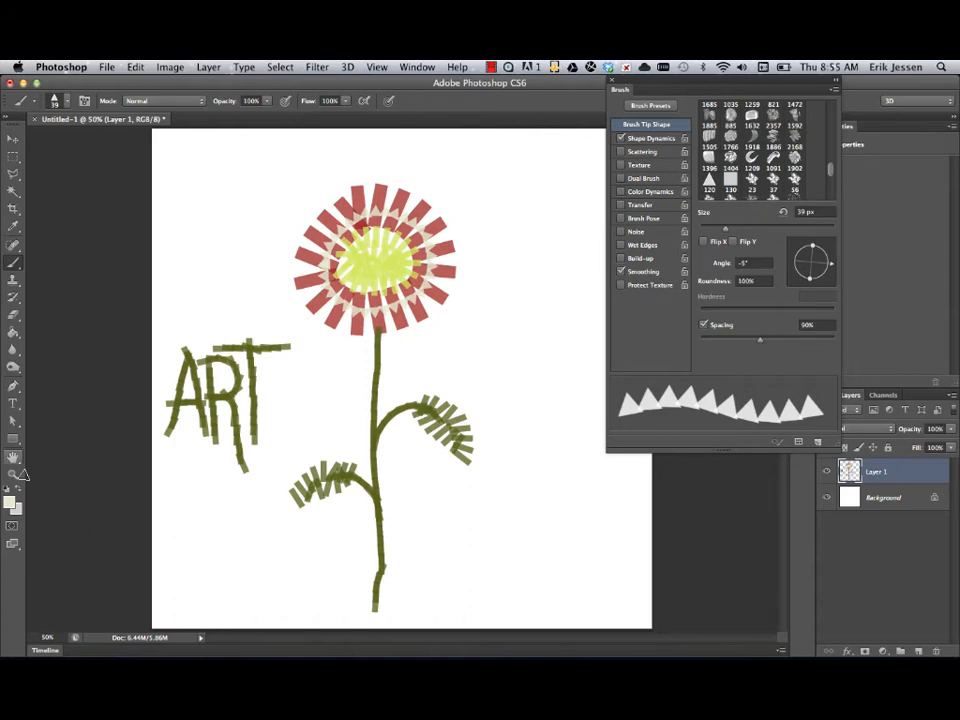
Step: Set the foreground colour to grey-green #808569 and paint triangle-edged cloud outlines in the canvas's two upper corners
{"action": "left_click", "coordinate": [9, 503]}
{"action": "left_click_drag", "start_coordinate": [215, 342], "coordinate": [208, 374]}
{"action": "left_click", "coordinate": [519, 290]}
{"action": "key", "text": "b"}
{"action": "mouse_move", "coordinate": [150, 273]}
{"action": "left_mouse_down"}
{"action": "mouse_move", "coordinate": [231, 273]}
{"action": "mouse_move", "coordinate": [255, 205]}
{"action": "mouse_move", "coordinate": [297, 187]}
{"action": "mouse_move", "coordinate": [320, 157]}
{"action": "mouse_move", "coordinate": [318, 138]}
{"action": "mouse_move", "coordinate": [135, 152]}
{"action": "left_mouse_up"}
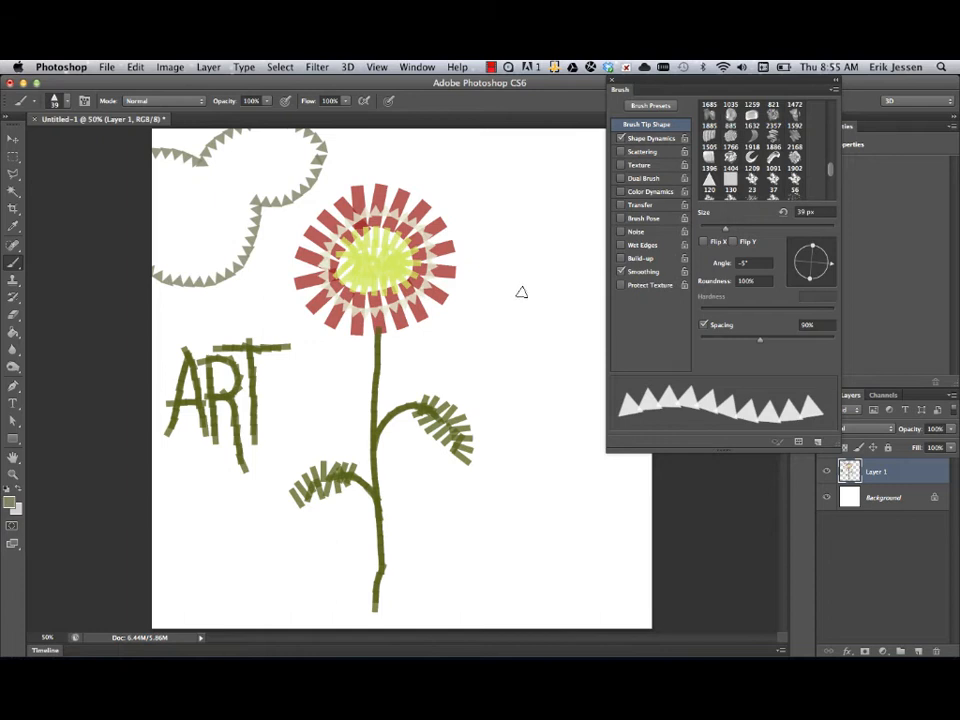
{"action": "mouse_move", "coordinate": [493, 176]}
{"action": "left_mouse_down"}
{"action": "mouse_move", "coordinate": [489, 188]}
{"action": "mouse_move", "coordinate": [531, 244]}
{"action": "mouse_move", "coordinate": [604, 280]}
{"action": "left_mouse_up"}
{"action": "left_click_drag", "start_coordinate": [493, 176], "coordinate": [522, 130]}
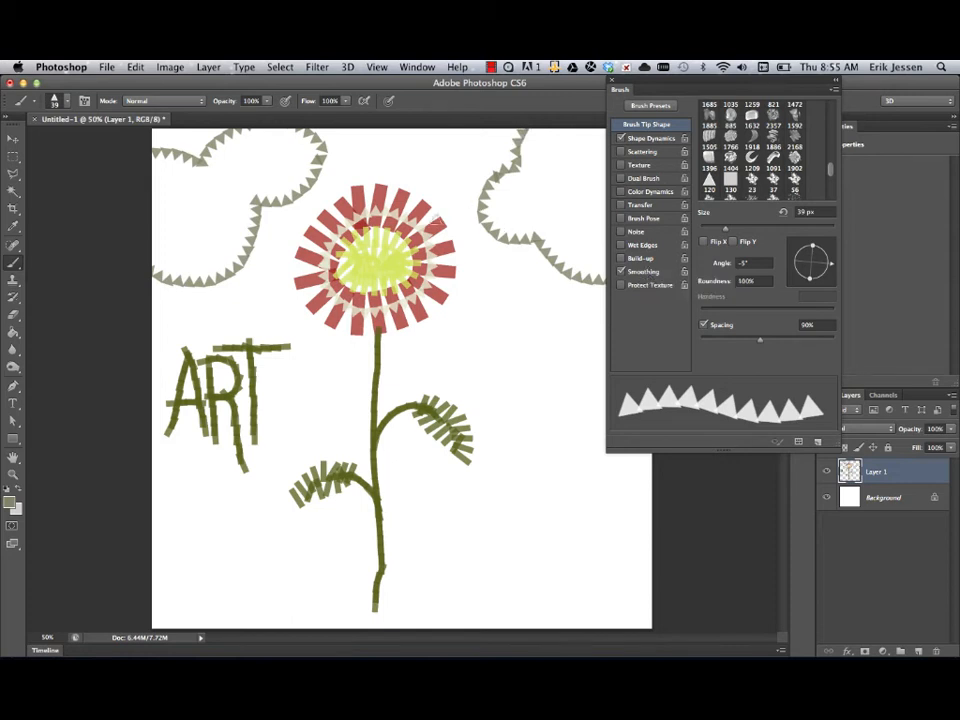
Step: Paint a curved hill outline of triangles across the base of the flower's stem, reaching the canvas's lower edge on both sides
{"action": "left_click_drag", "start_coordinate": [380, 567], "coordinate": [503, 608]}
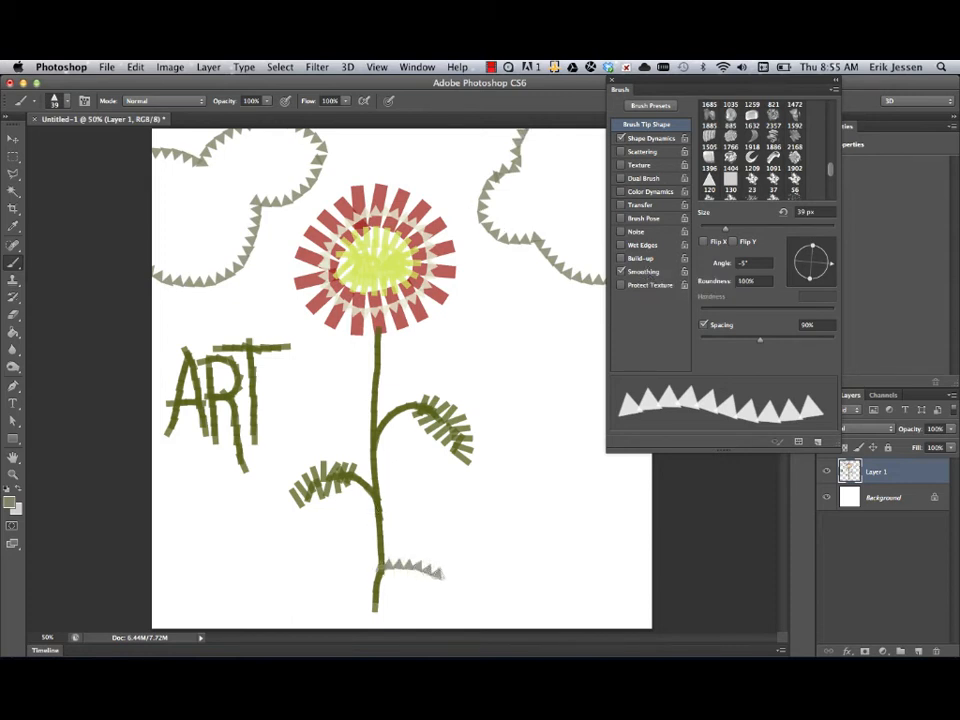
{"action": "left_click_drag", "start_coordinate": [361, 567], "coordinate": [258, 624]}
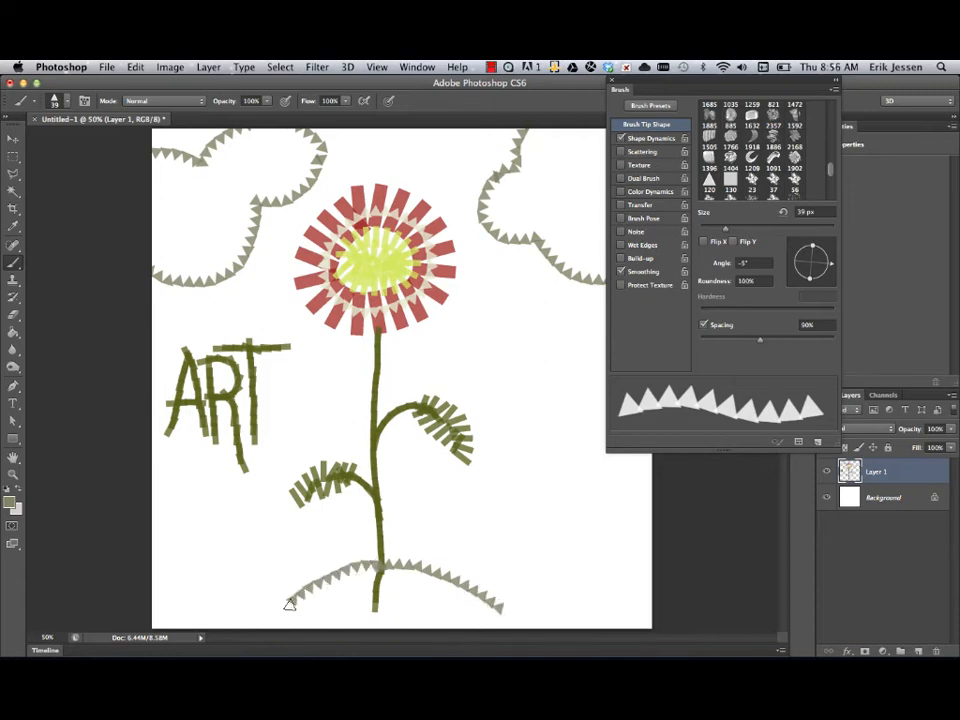
{"action": "left_click_drag", "start_coordinate": [503, 608], "coordinate": [522, 632]}
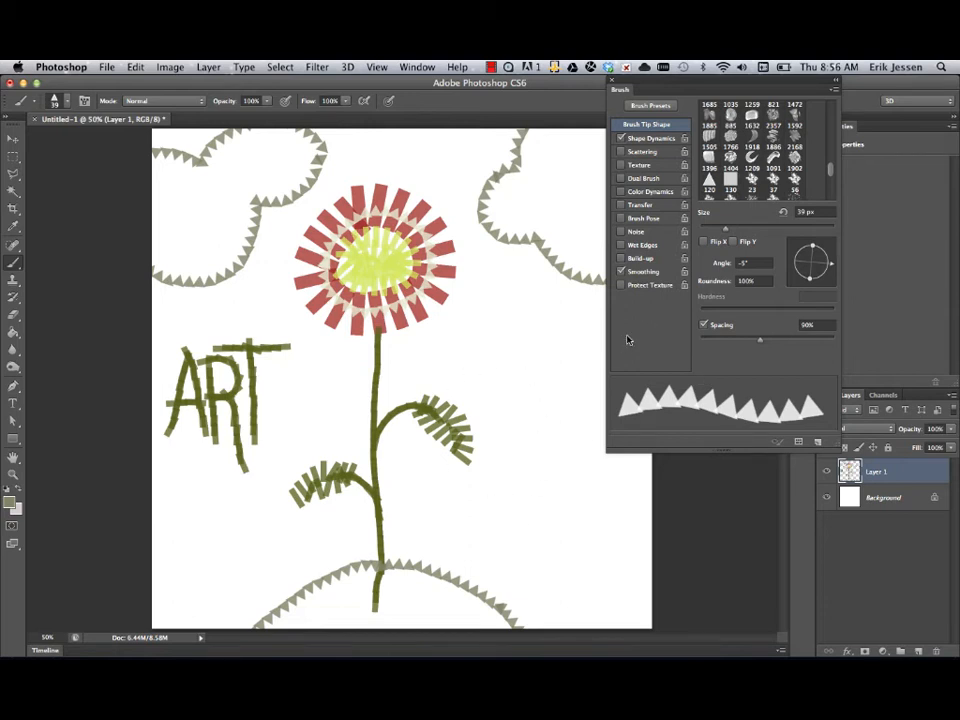
Step: Turn off brush smoothing, try a looping stroke of triangles to the right of the stem, and undo that stroke
{"action": "left_click", "coordinate": [621, 271]}
{"action": "mouse_move", "coordinate": [478, 372]}
{"action": "left_mouse_down"}
{"action": "mouse_move", "coordinate": [517, 478]}
{"action": "mouse_move", "coordinate": [558, 466]}
{"action": "mouse_move", "coordinate": [543, 445]}
{"action": "mouse_move", "coordinate": [543, 473]}
{"action": "mouse_move", "coordinate": [556, 405]}
{"action": "mouse_move", "coordinate": [518, 335]}
{"action": "mouse_move", "coordinate": [485, 362]}
{"action": "mouse_move", "coordinate": [455, 334]}
{"action": "mouse_move", "coordinate": [446, 384]}
{"action": "mouse_move", "coordinate": [495, 380]}
{"action": "left_mouse_up"}
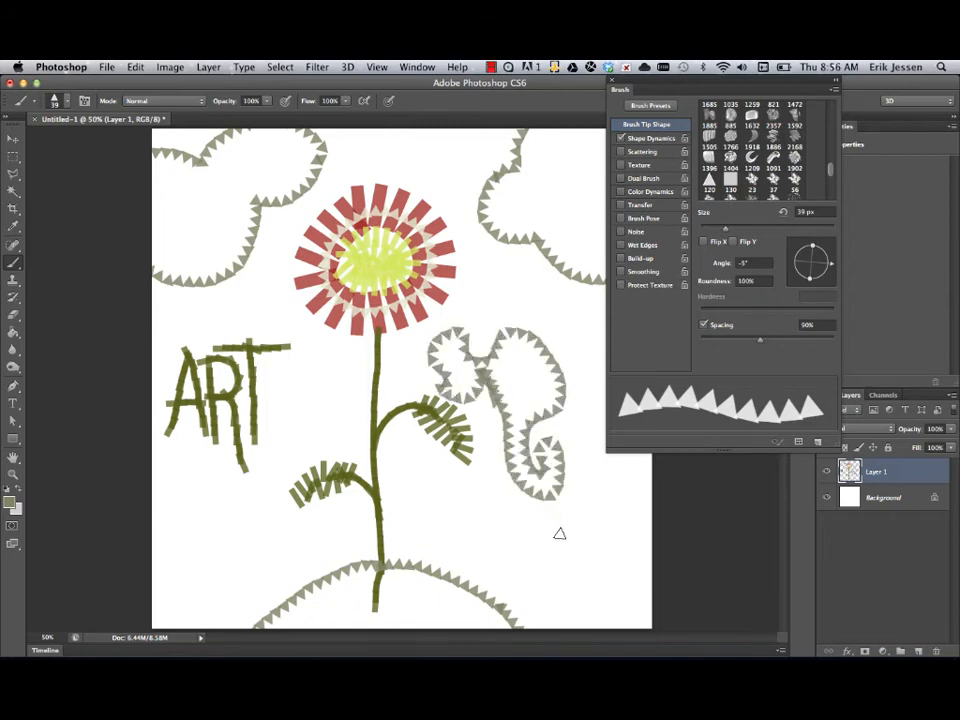
{"action": "key", "text": "super+z"}
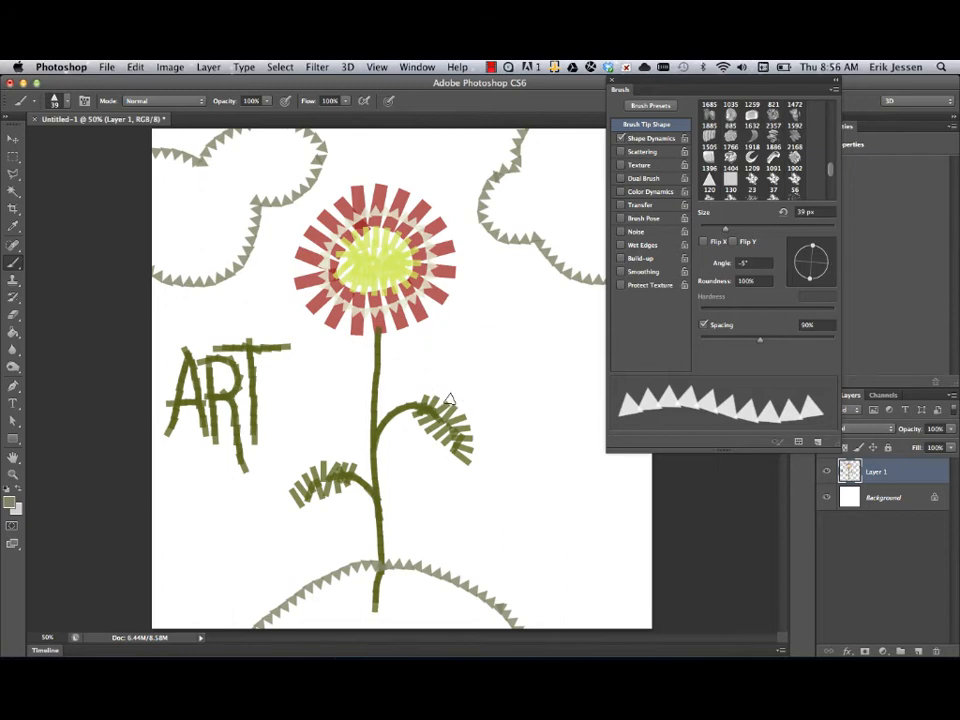
Step: Enable pen pressure for brush size and paint a tapered, curving body outline of triangles to the right of the flower
{"action": "left_click", "coordinate": [387, 101]}
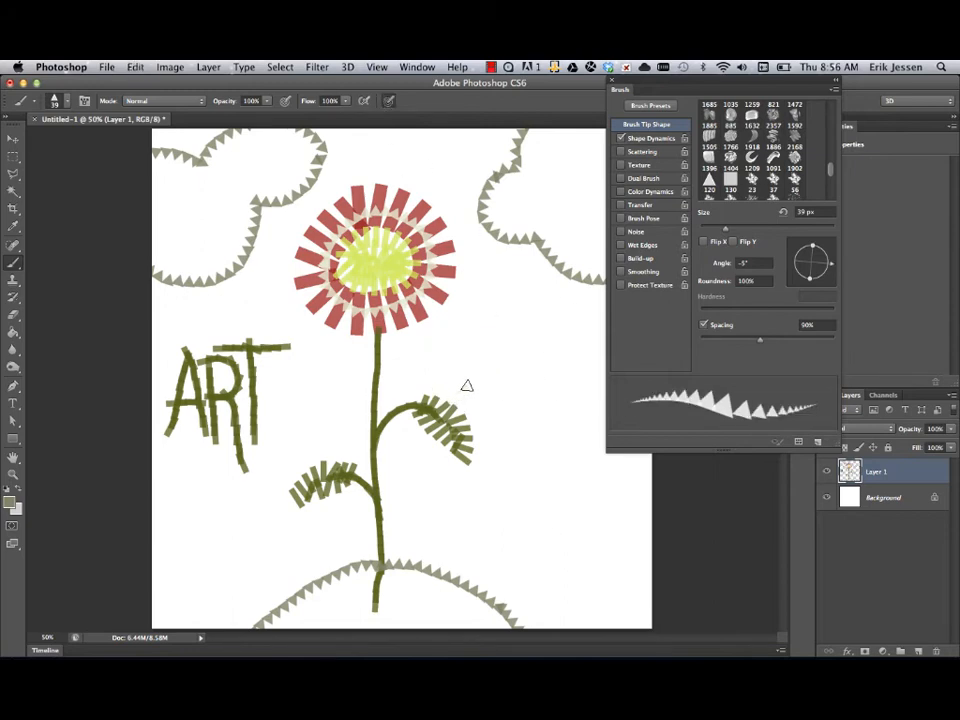
{"action": "mouse_move", "coordinate": [459, 293]}
{"action": "left_mouse_down"}
{"action": "mouse_move", "coordinate": [525, 307]}
{"action": "mouse_move", "coordinate": [549, 352]}
{"action": "left_mouse_up"}
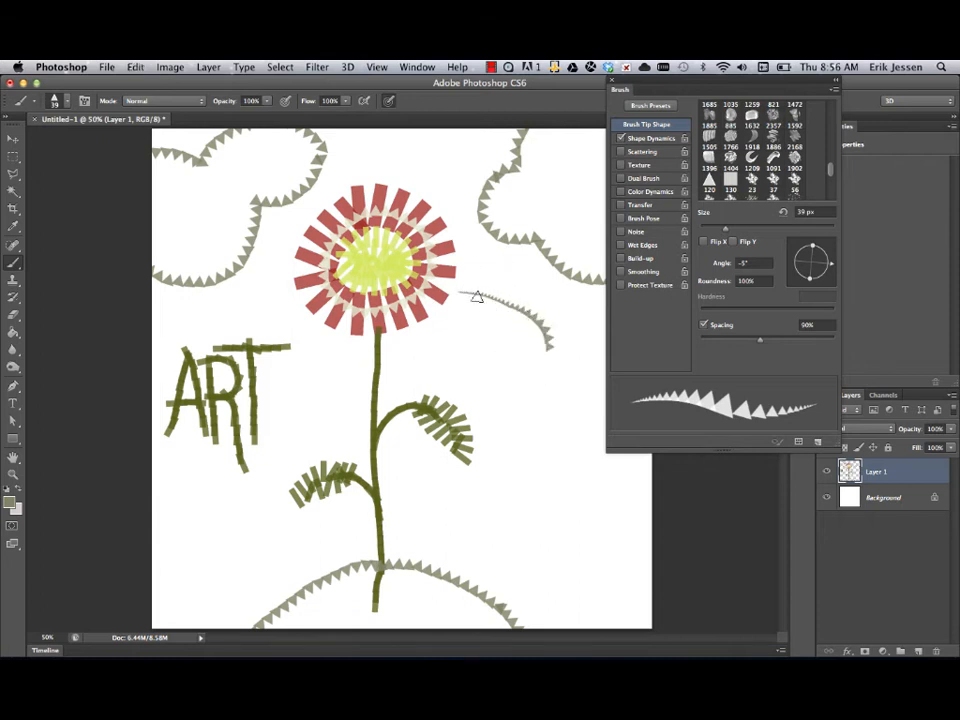
{"action": "mouse_move", "coordinate": [462, 292]}
{"action": "left_mouse_down"}
{"action": "mouse_move", "coordinate": [511, 316]}
{"action": "mouse_move", "coordinate": [536, 363]}
{"action": "mouse_move", "coordinate": [526, 374]}
{"action": "mouse_move", "coordinate": [541, 432]}
{"action": "left_mouse_up"}
{"action": "mouse_move", "coordinate": [549, 356]}
{"action": "left_mouse_down"}
{"action": "mouse_move", "coordinate": [565, 478]}
{"action": "mouse_move", "coordinate": [519, 469]}
{"action": "mouse_move", "coordinate": [563, 477]}
{"action": "left_mouse_up"}
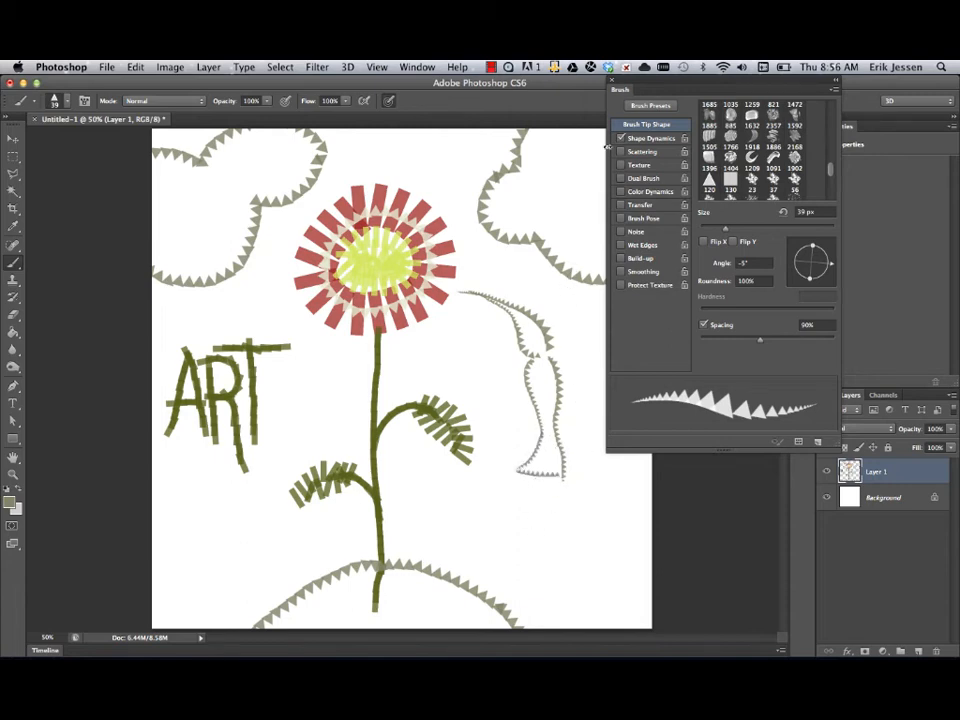
Step: Paint tapered lines radiating from both sides of the body outline, with curved strokes crossing them
{"action": "mouse_move", "coordinate": [537, 356]}
{"action": "left_mouse_down"}
{"action": "mouse_move", "coordinate": [382, 334]}
{"action": "mouse_move", "coordinate": [418, 364]}
{"action": "left_mouse_up"}
{"action": "left_click_drag", "start_coordinate": [528, 363], "coordinate": [483, 379]}
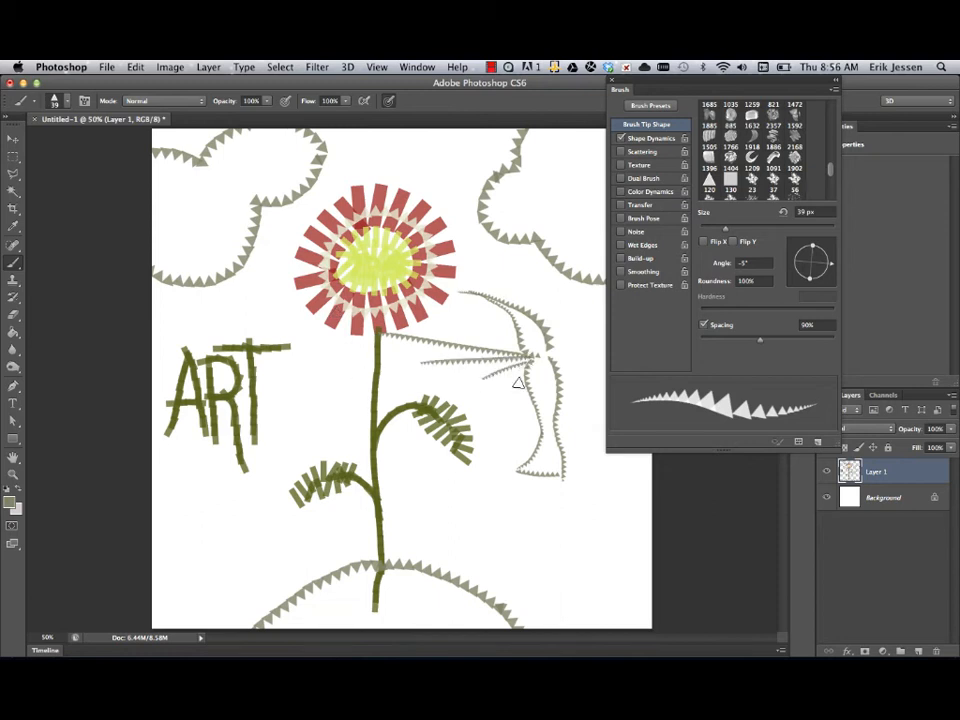
{"action": "left_click_drag", "start_coordinate": [439, 330], "coordinate": [466, 410]}
{"action": "left_click_drag", "start_coordinate": [470, 345], "coordinate": [499, 389]}
{"action": "mouse_move", "coordinate": [551, 352]}
{"action": "left_mouse_down"}
{"action": "mouse_move", "coordinate": [605, 320]}
{"action": "mouse_move", "coordinate": [597, 369]}
{"action": "mouse_move", "coordinate": [604, 312]}
{"action": "left_mouse_up"}
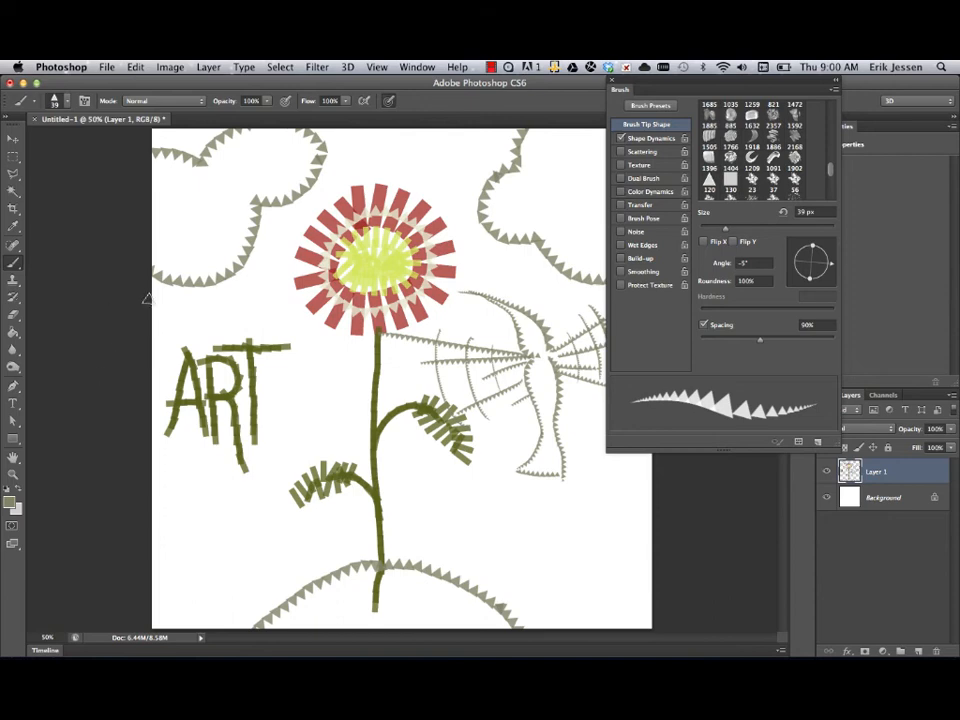
Step: Change the foreground colour to the pale yellow sampled from the flower's centre
{"action": "left_click", "coordinate": [11, 505]}
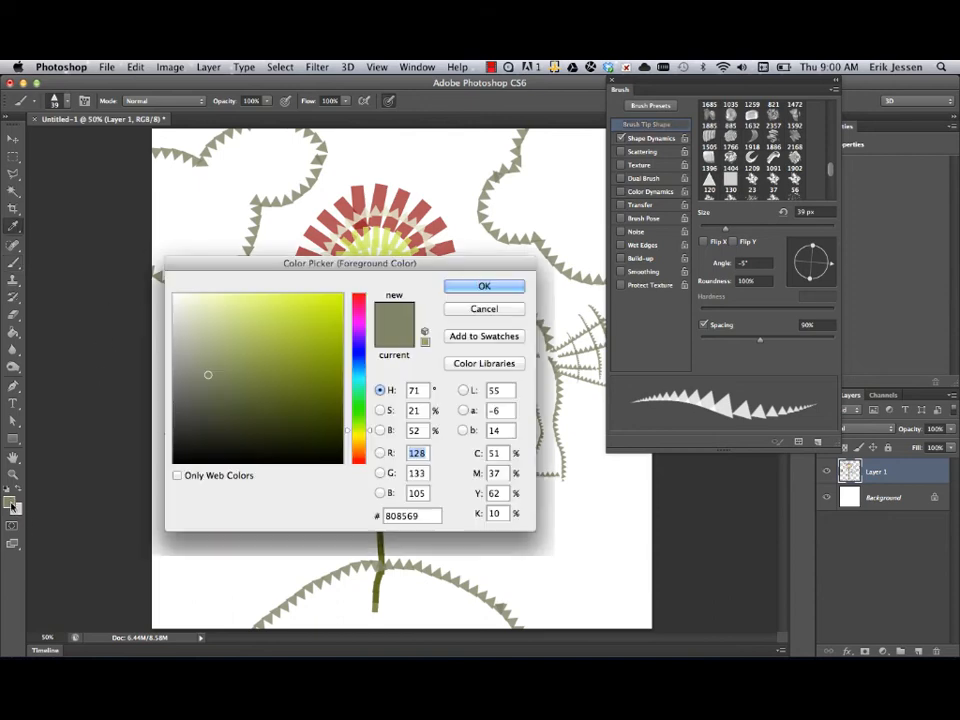
{"action": "left_click", "coordinate": [370, 241]}
{"action": "left_click", "coordinate": [484, 286]}
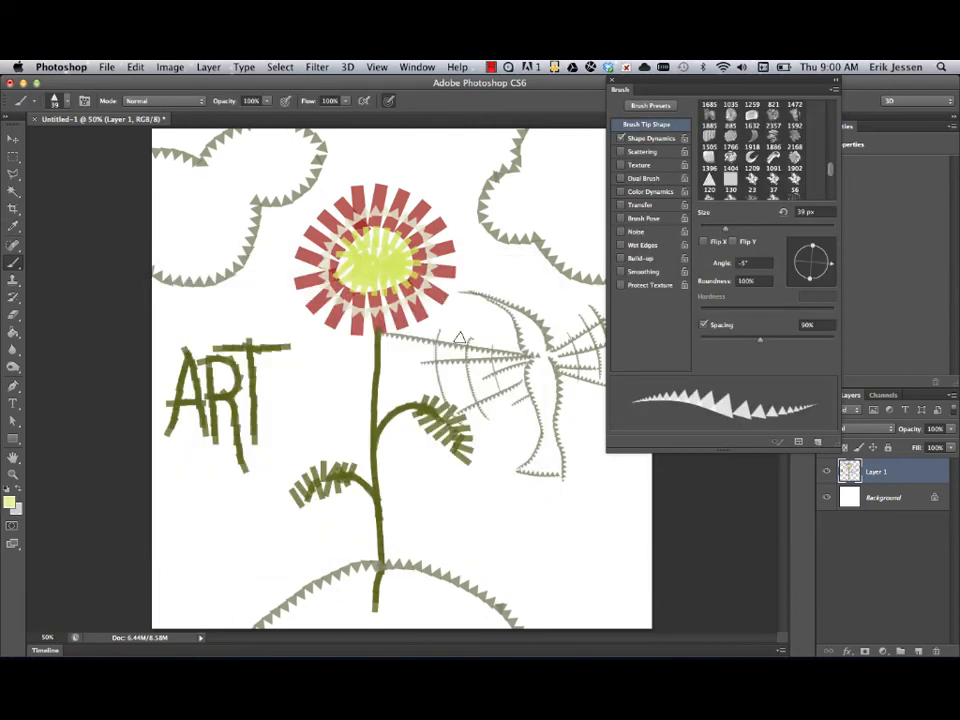
Step: Switch to Finder and open the birds subfolder inside the personal art folder
{"action": "mouse_move", "coordinate": [200, 655]}
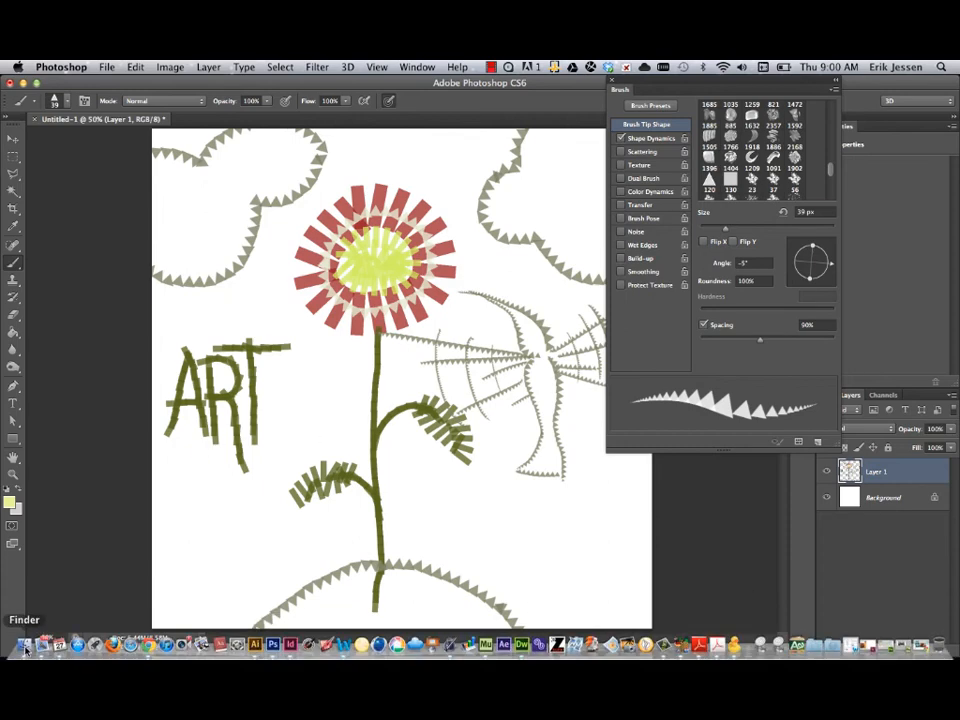
{"action": "left_click", "coordinate": [25, 645]}
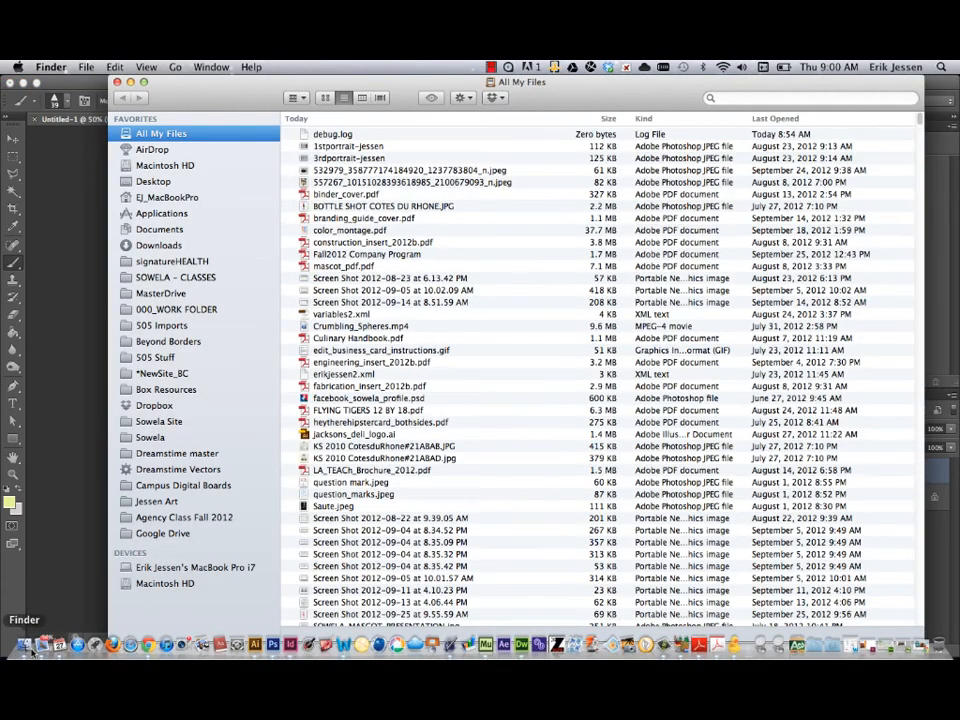
{"action": "left_click", "coordinate": [145, 501]}
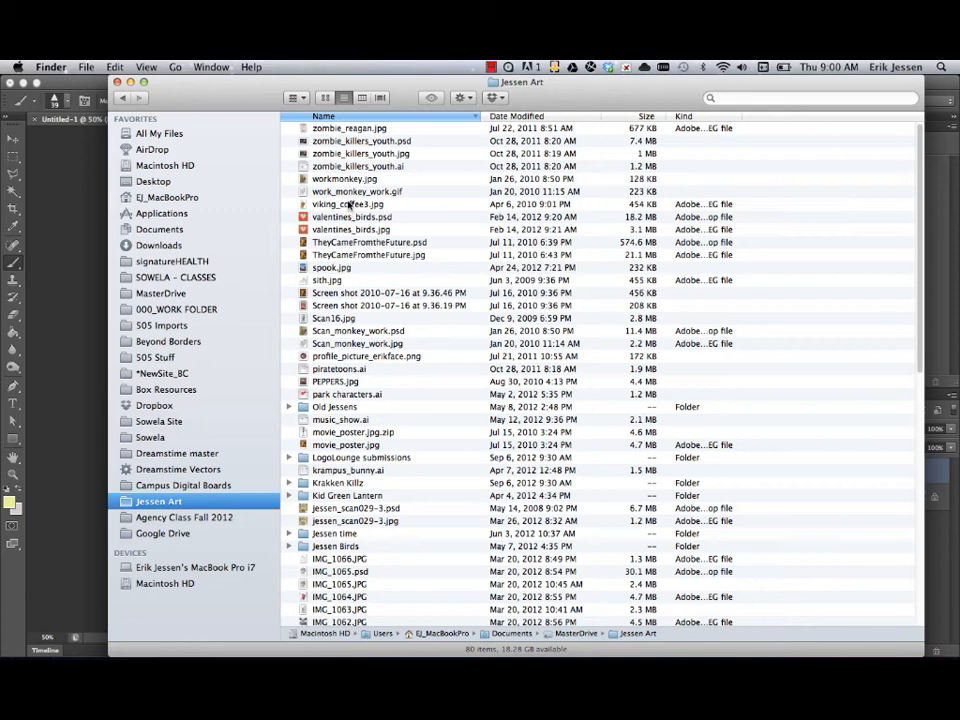
{"action": "scroll", "coordinate": [386, 433], "scroll_direction": "down", "scroll_amount": 4}
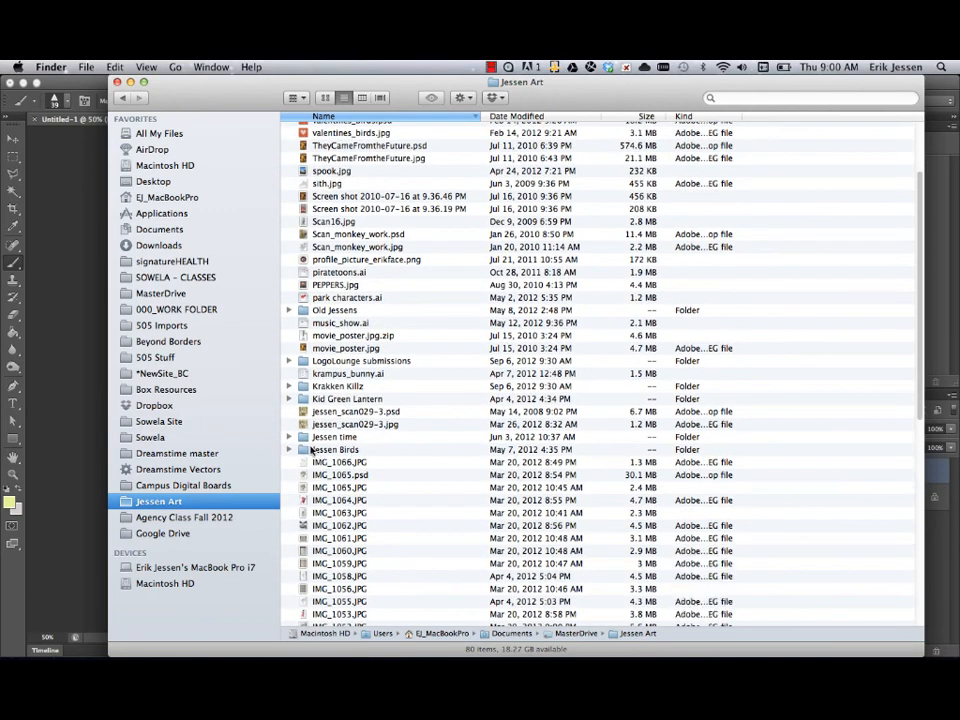
{"action": "double_click", "coordinate": [340, 449]}
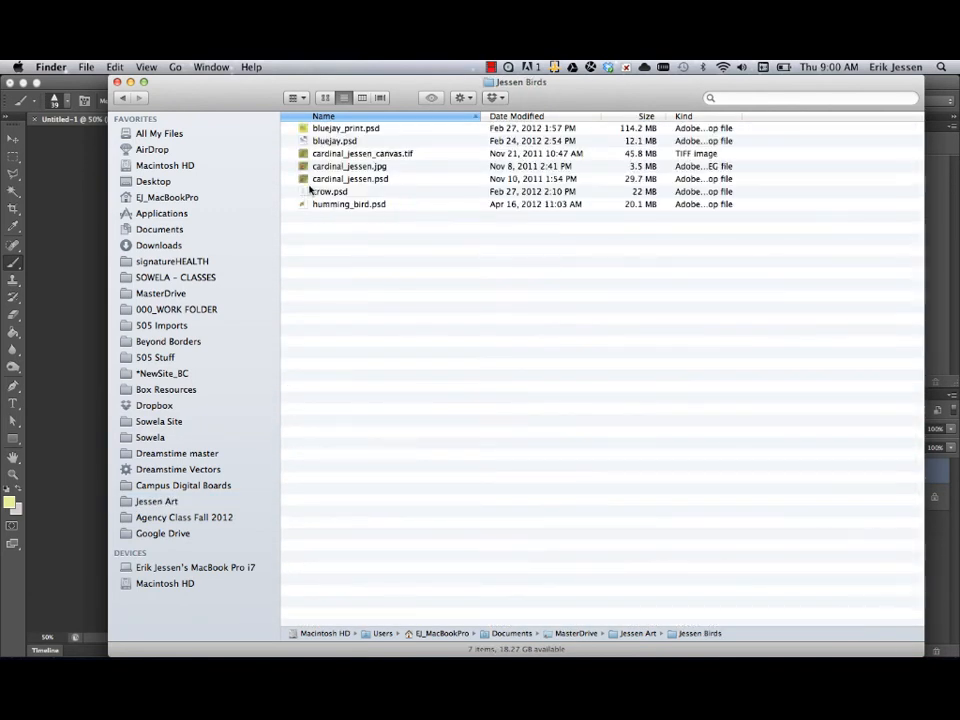
Step: Preview the cardinal JPEG to examine its triangle and rectangle brushwork, then close the preview
{"action": "left_click", "coordinate": [303, 167]}
{"action": "key", "text": "space"}
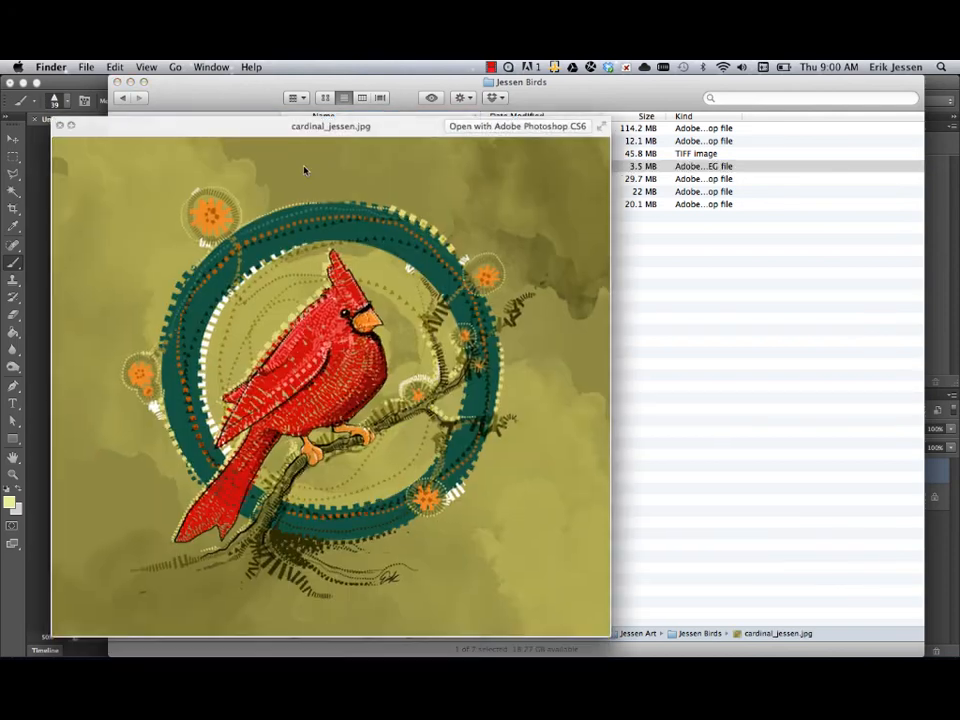
{"action": "left_click_drag", "start_coordinate": [293, 126], "coordinate": [381, 97]}
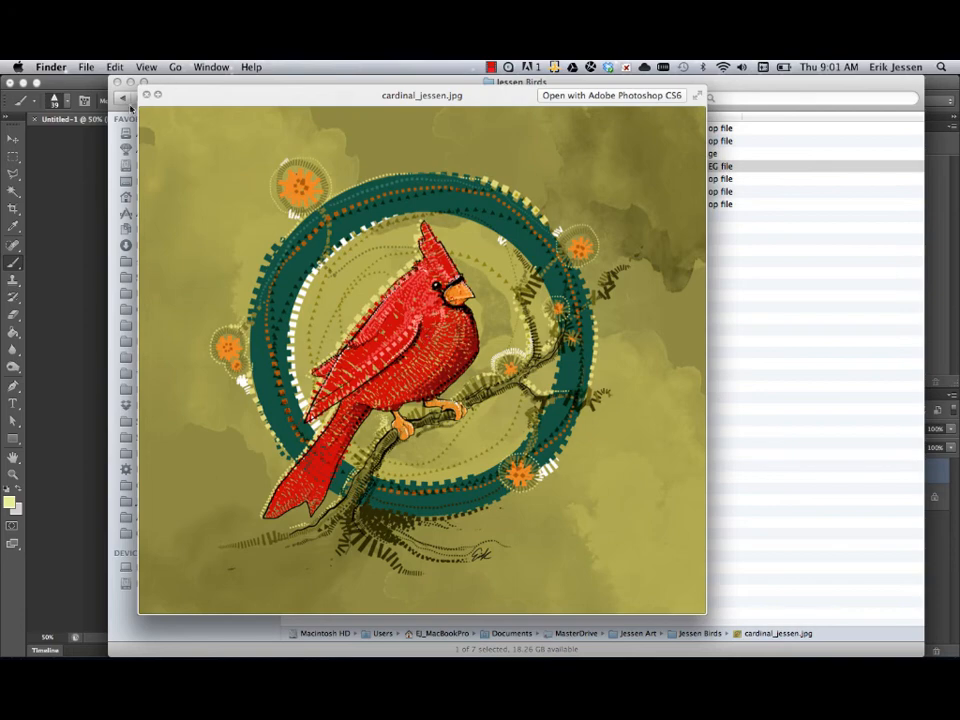
{"action": "left_click_drag", "start_coordinate": [191, 102], "coordinate": [345, 105]}
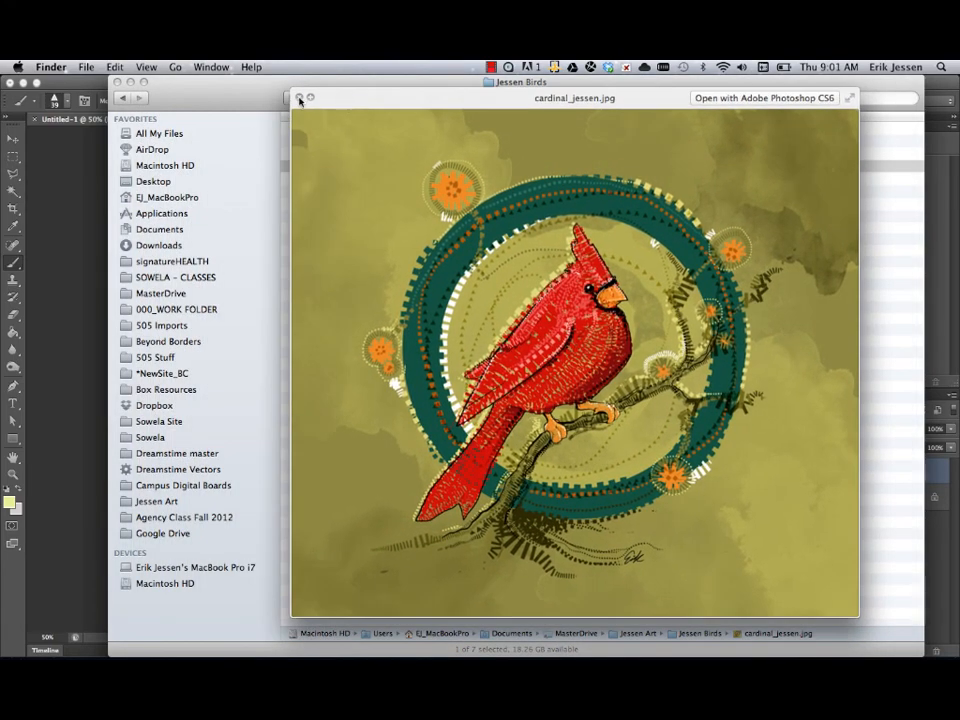
{"action": "left_click", "coordinate": [298, 98]}
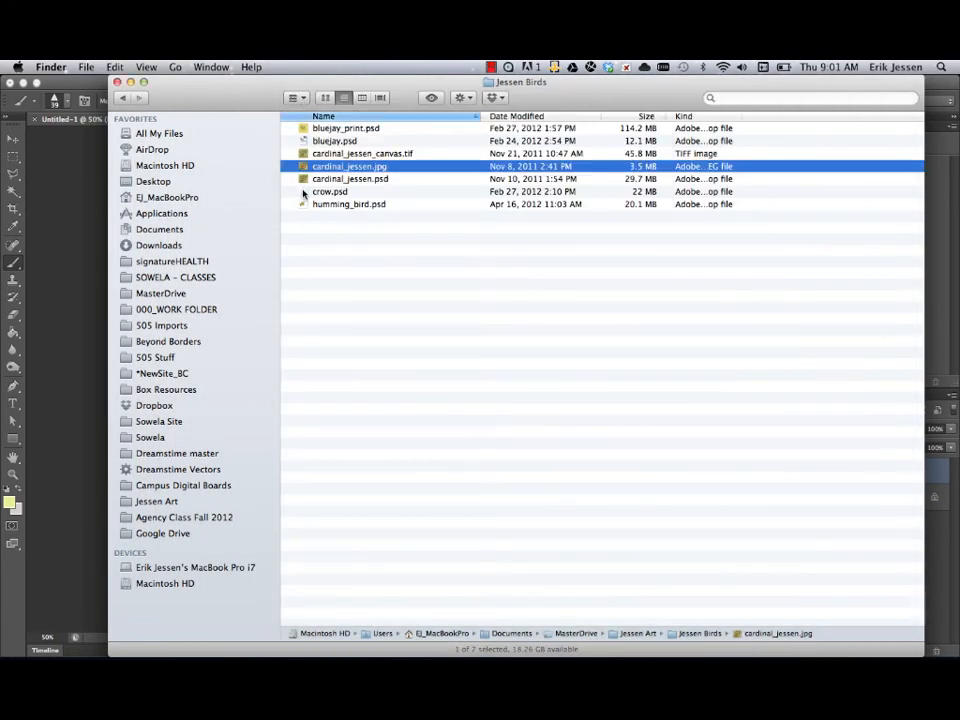
Step: Preview the sketch crow.psd, then close the preview
{"action": "left_click", "coordinate": [304, 192]}
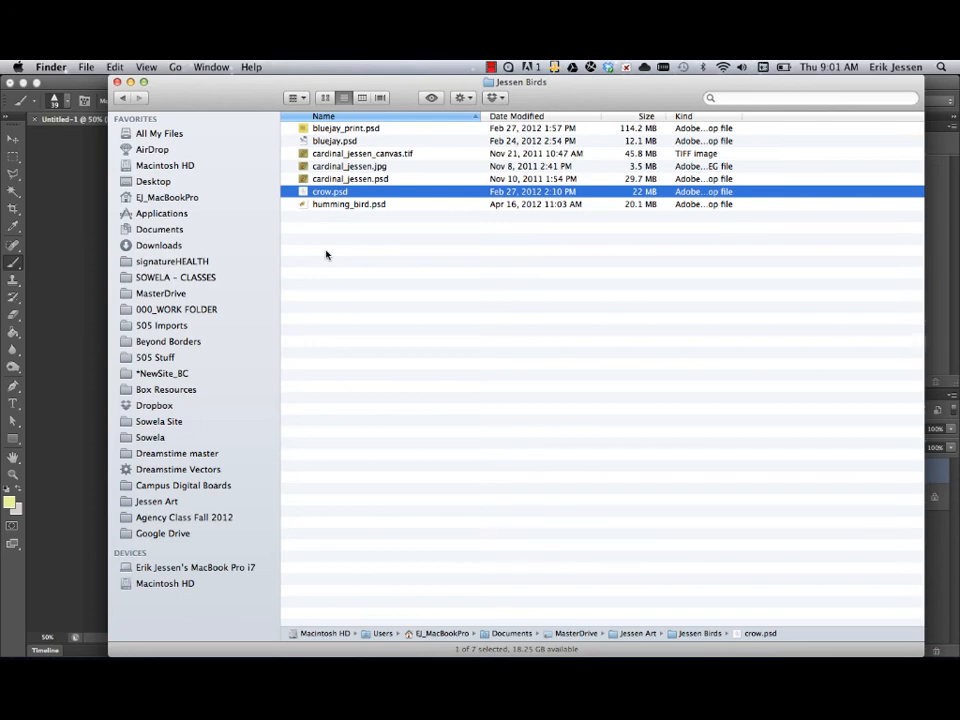
{"action": "left_click", "coordinate": [331, 240]}
{"action": "left_click", "coordinate": [306, 192]}
{"action": "key", "text": "space"}
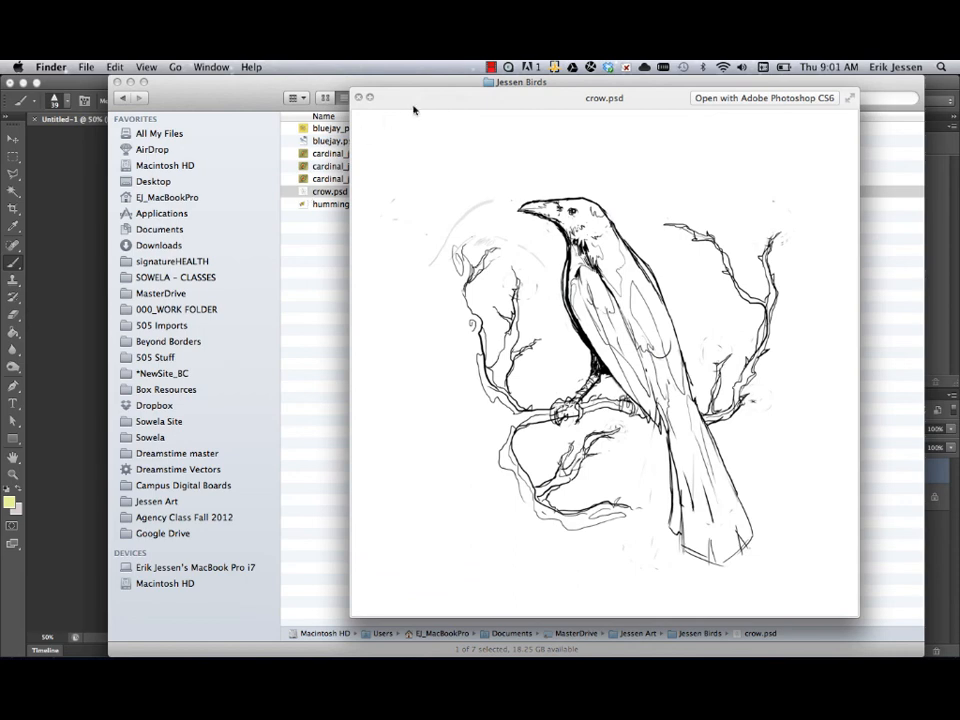
{"action": "left_click_drag", "start_coordinate": [414, 110], "coordinate": [270, 153]}
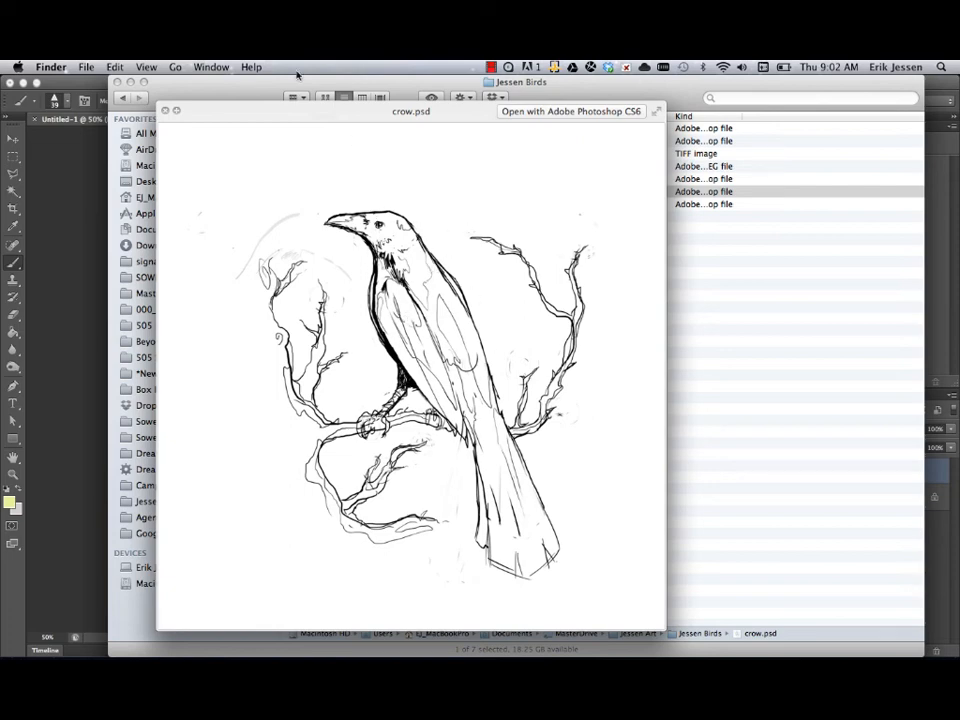
{"action": "left_click", "coordinate": [166, 111]}
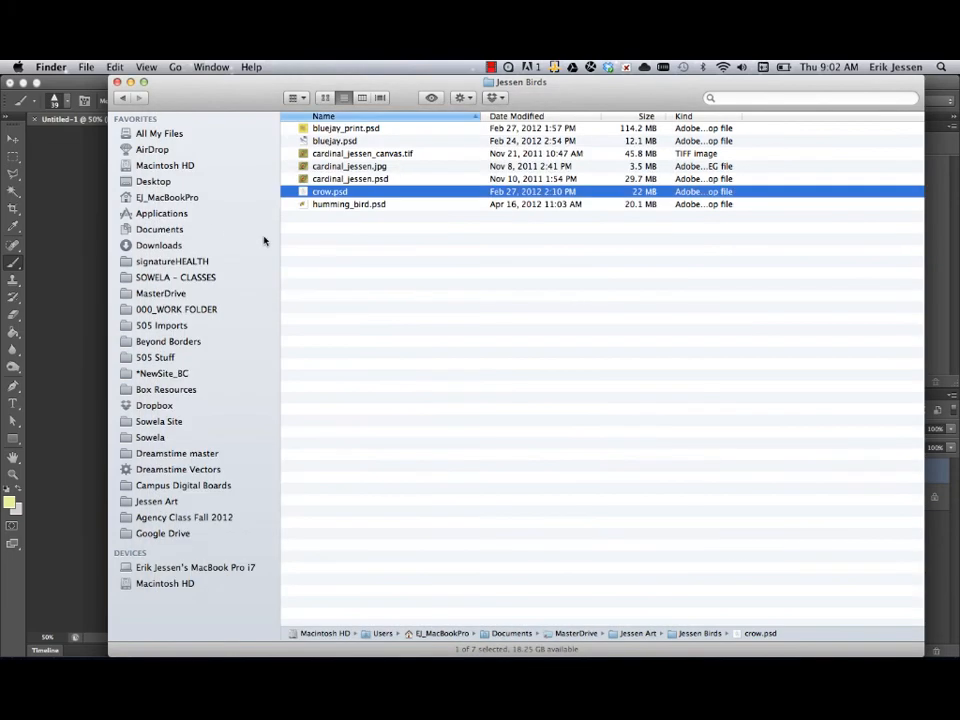
Step: Preview the collage humming_bird.psd and close it again
{"action": "left_click", "coordinate": [310, 205]}
{"action": "key", "text": "space"}
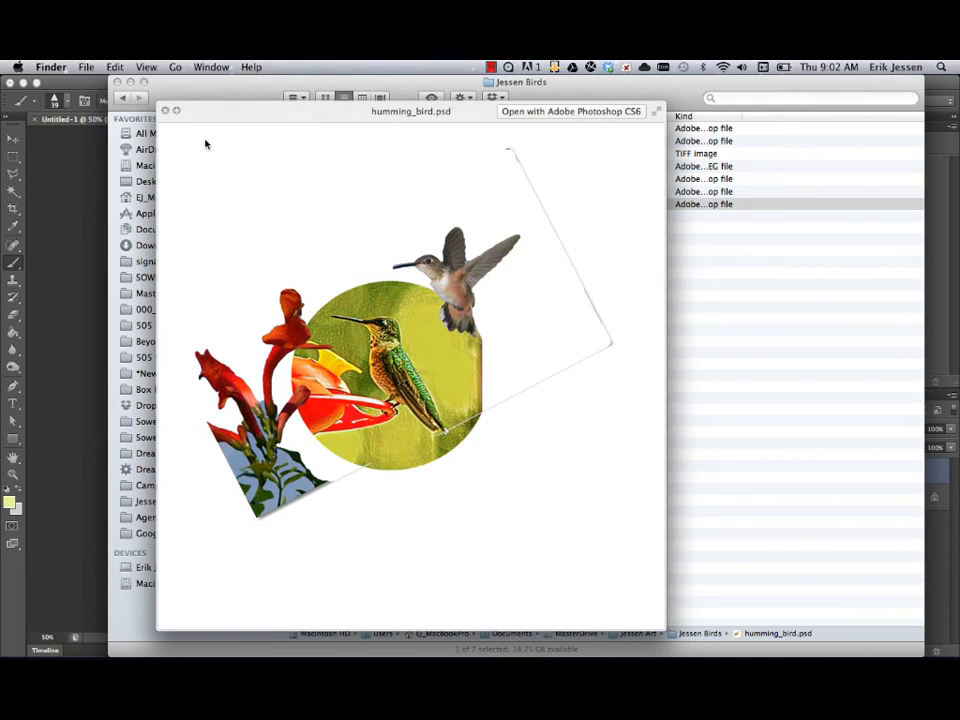
{"action": "left_click", "coordinate": [166, 111]}
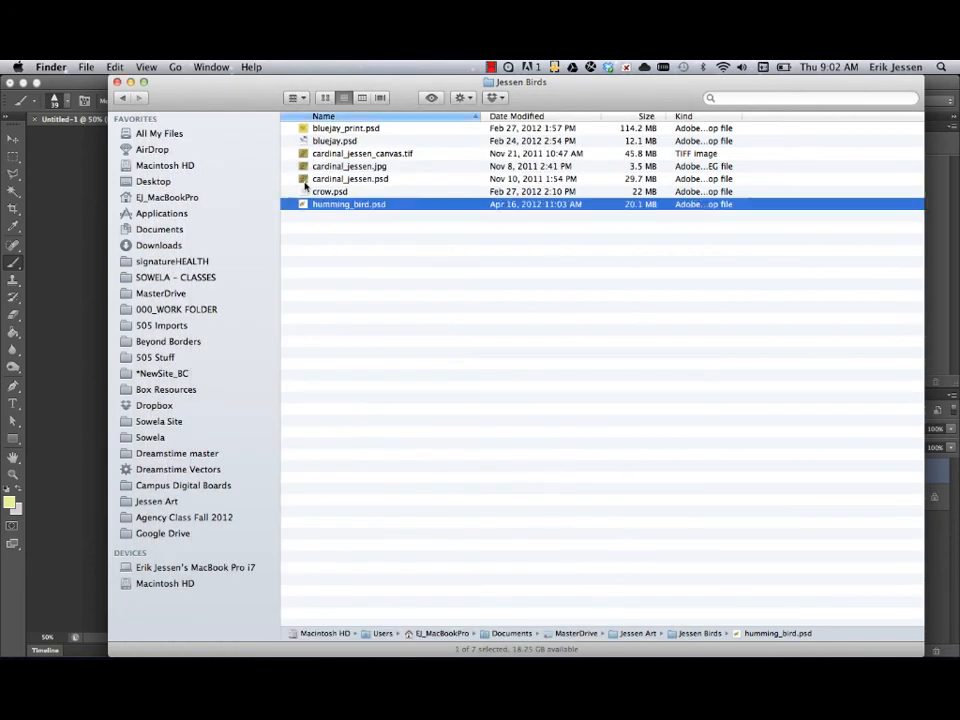
Step: Preview bluejay.psd in an enlarged preview window, close it, and preview the finished artwork bluejay_print.psd
{"action": "left_click", "coordinate": [303, 141]}
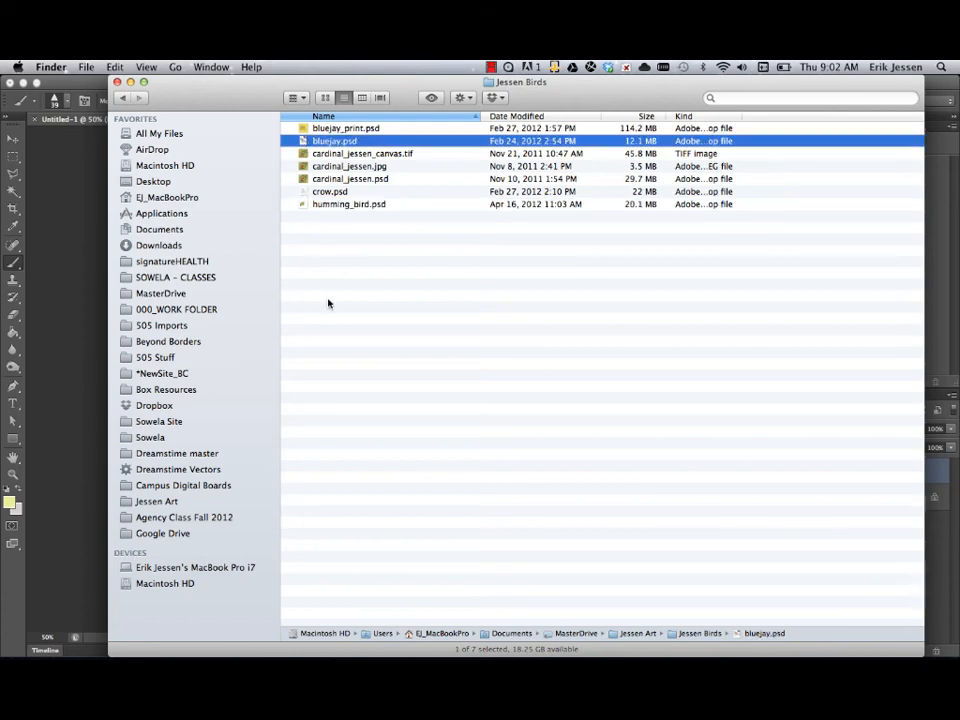
{"action": "key", "text": "space"}
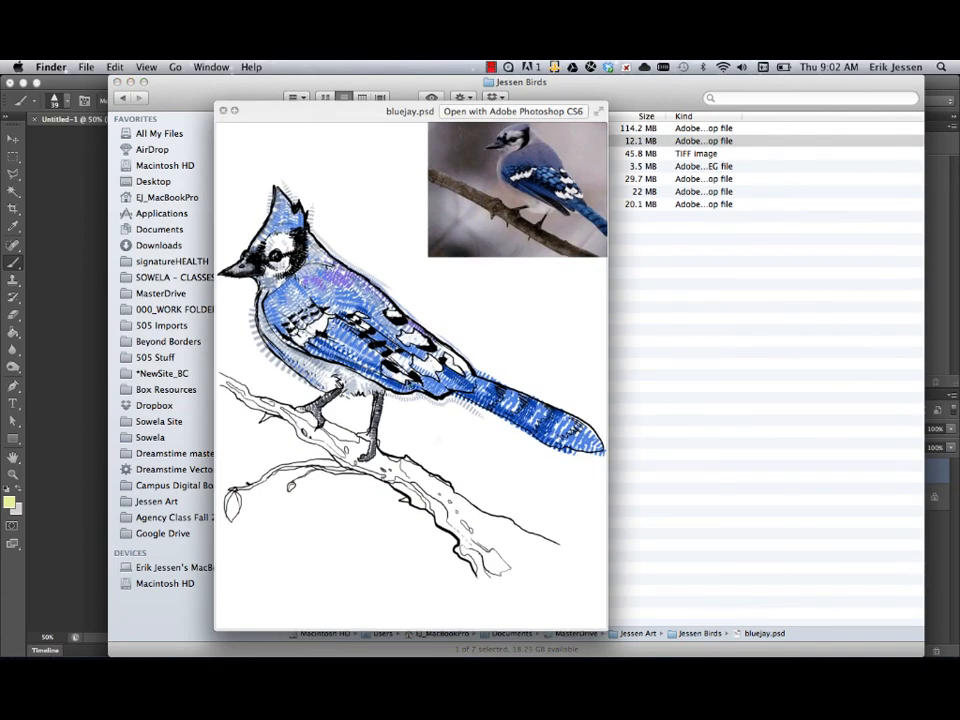
{"action": "left_click_drag", "start_coordinate": [606, 627], "coordinate": [719, 632]}
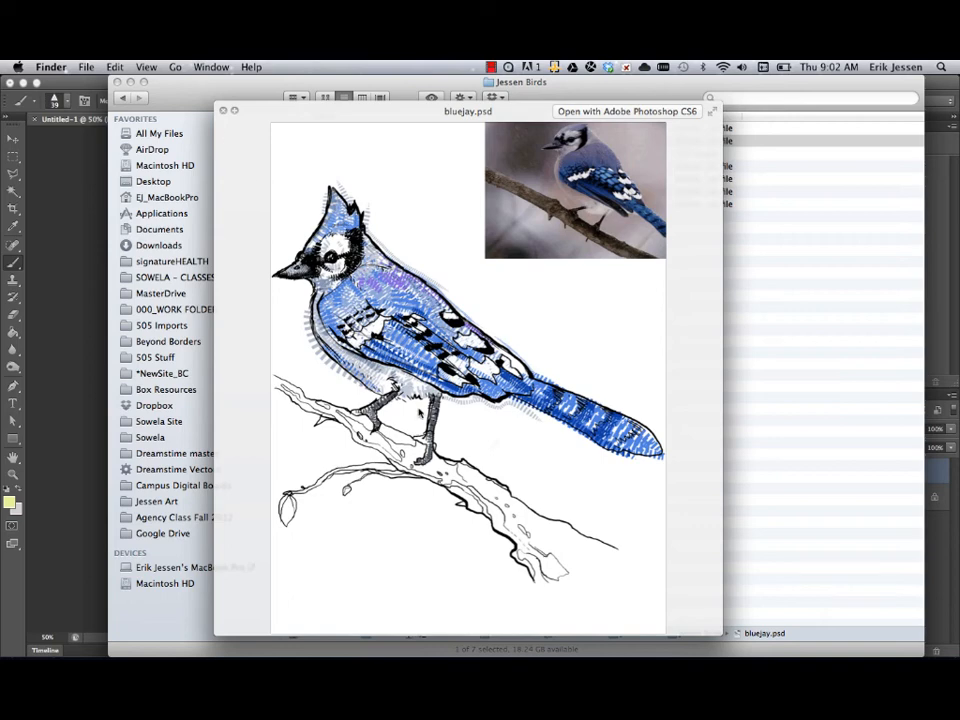
{"action": "left_click", "coordinate": [224, 111]}
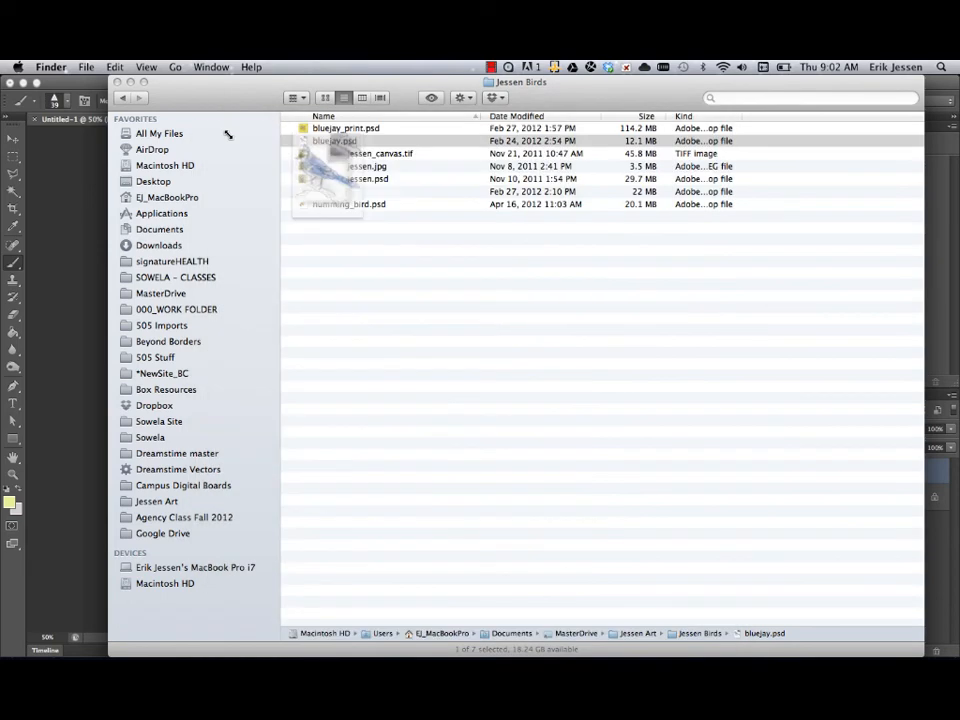
{"action": "left_click", "coordinate": [305, 130]}
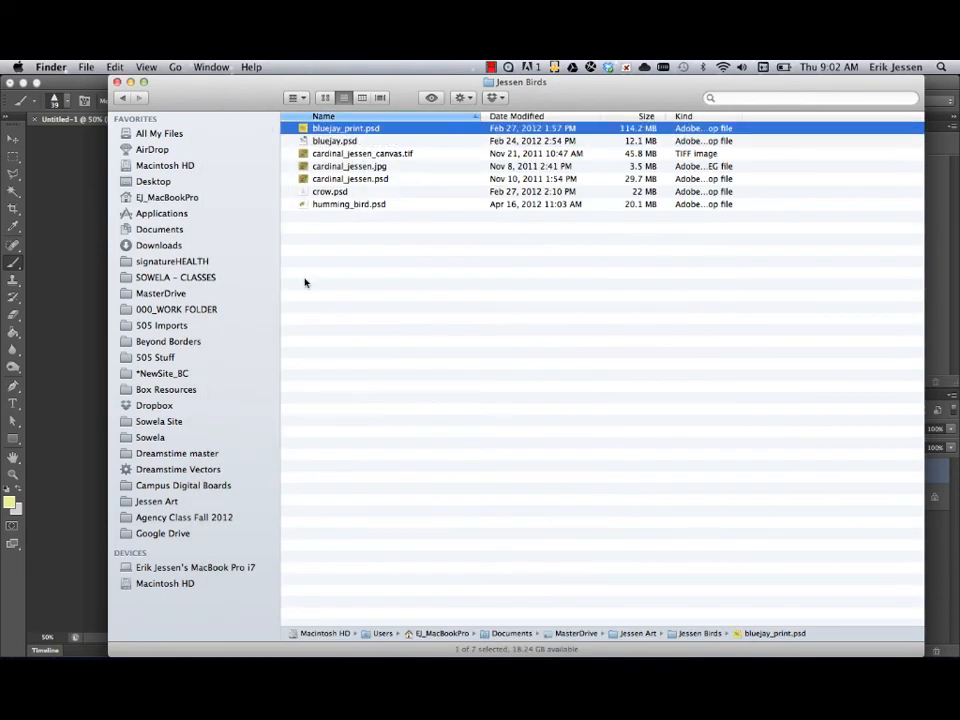
{"action": "key", "text": "space"}
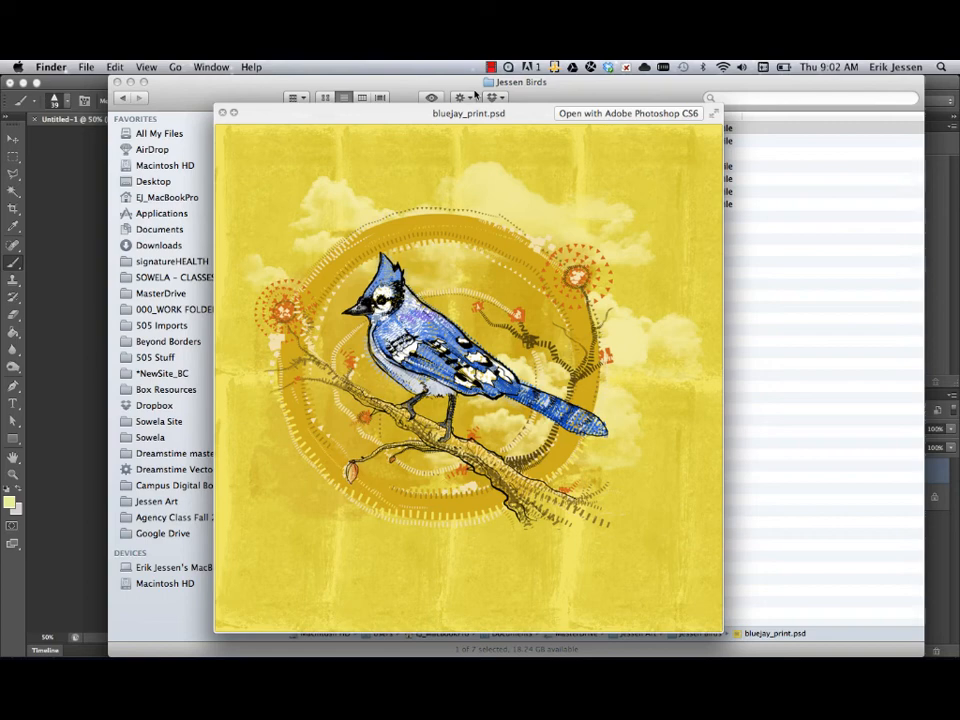
Step: Close the artwork preview, return to Photoshop, and replace the painted Layer 1 with a new empty layer
{"action": "left_click", "coordinate": [222, 114]}
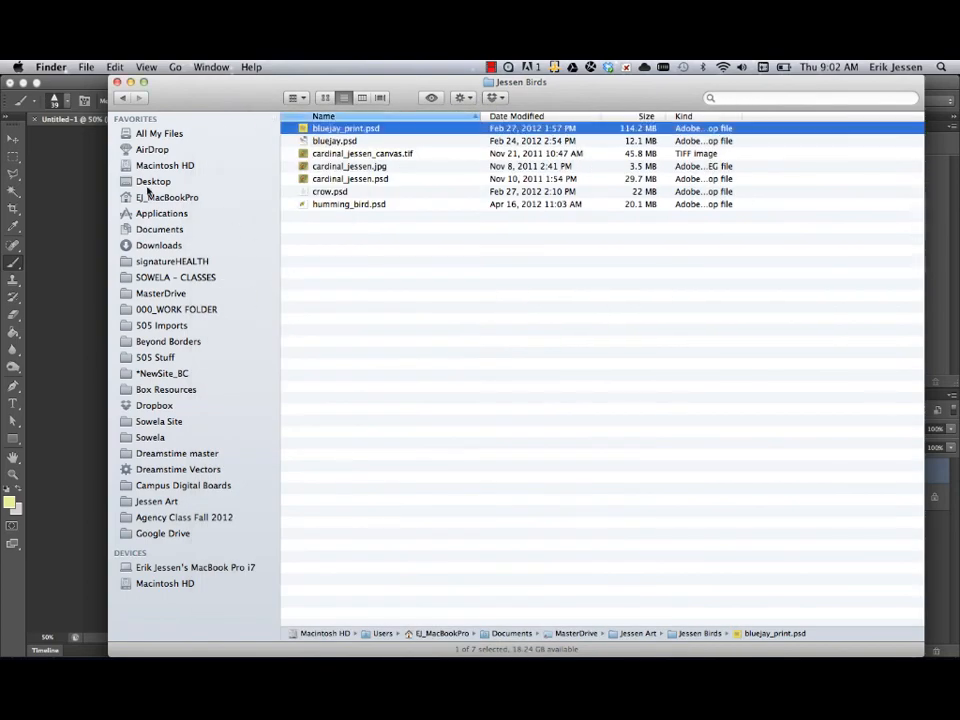
{"action": "left_click_drag", "start_coordinate": [185, 98], "coordinate": [538, 130]}
{"action": "left_click", "coordinate": [273, 390]}
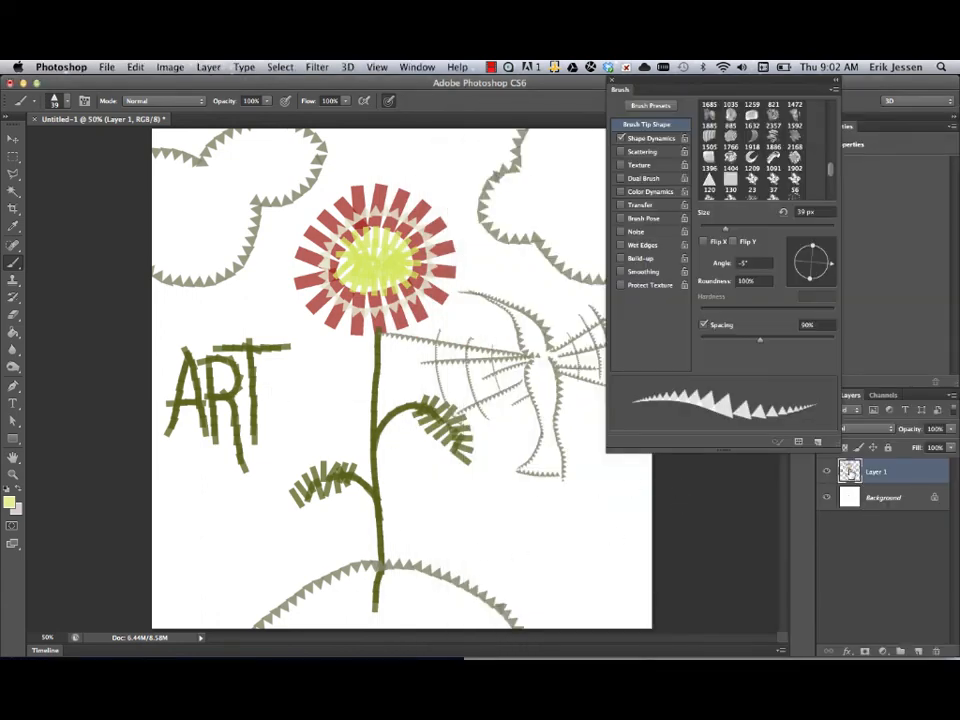
{"action": "left_click_drag", "start_coordinate": [850, 471], "coordinate": [918, 650]}
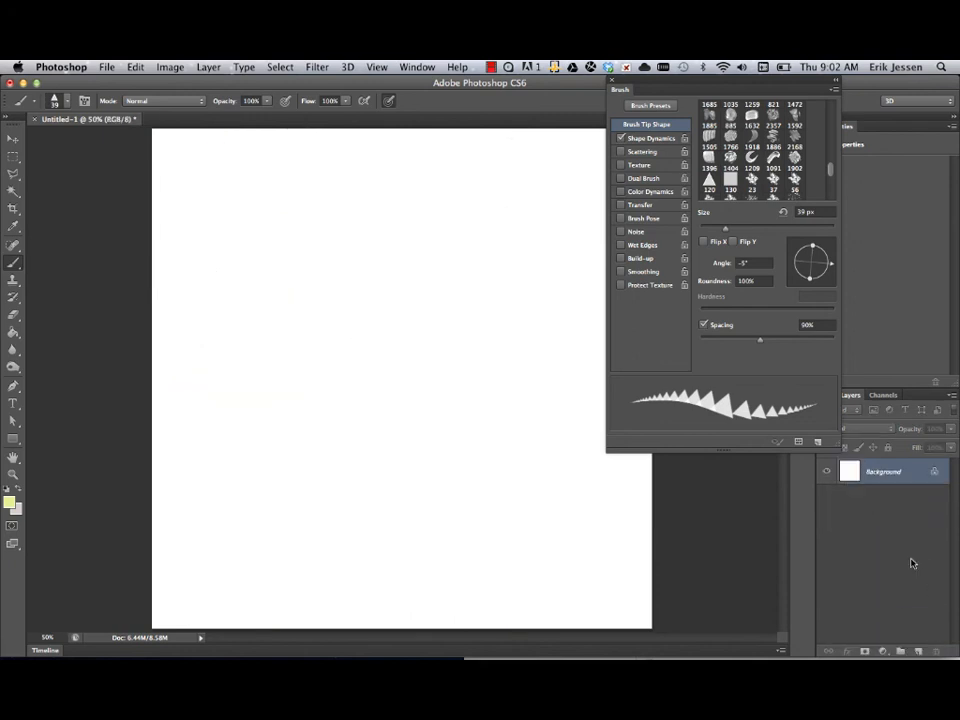
{"action": "left_click", "coordinate": [918, 651]}
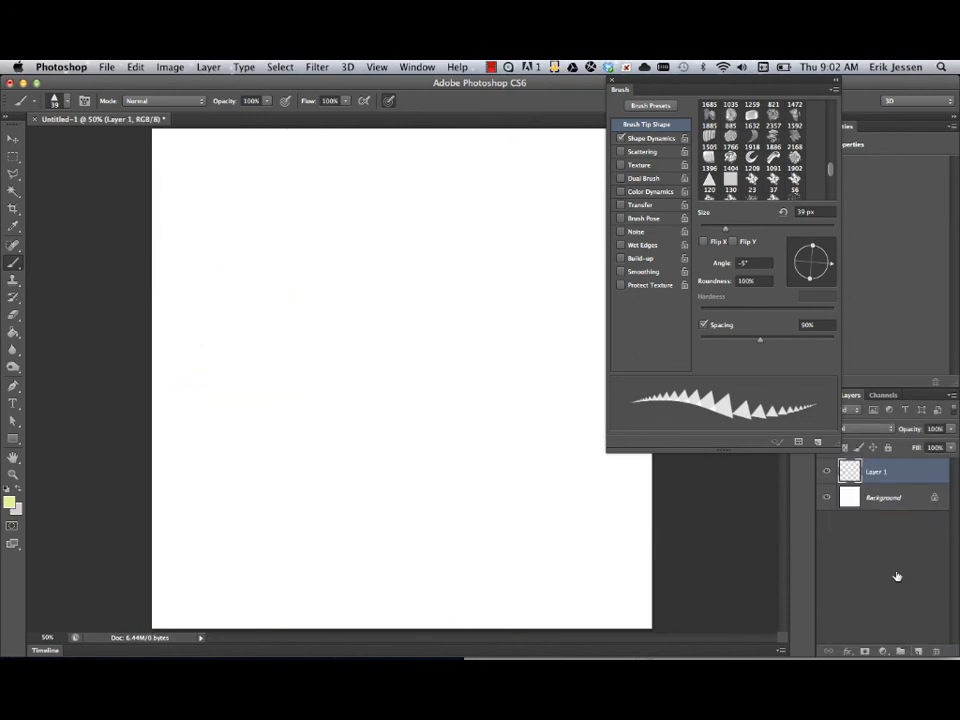
Step: Set the foreground color to a dark brown and activate the Brush tool
{"action": "left_click", "coordinate": [9, 502]}
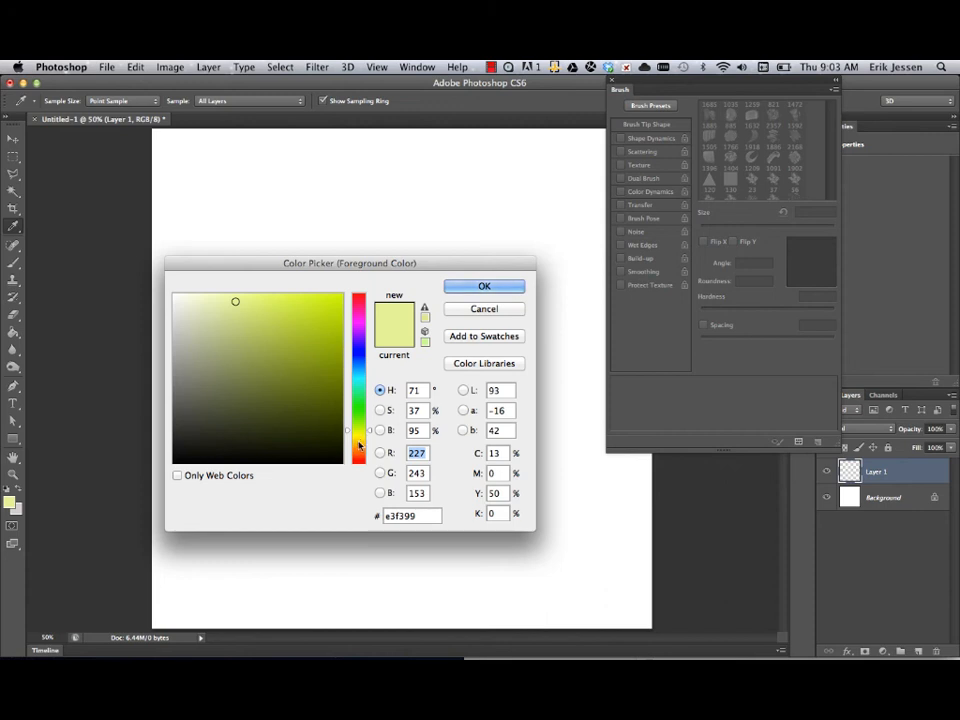
{"action": "mouse_move", "coordinate": [358, 428]}
{"action": "left_mouse_down"}
{"action": "mouse_move", "coordinate": [358, 420]}
{"action": "mouse_move", "coordinate": [358, 444]}
{"action": "left_mouse_up"}
{"action": "left_click", "coordinate": [278, 358]}
{"action": "left_click_drag", "start_coordinate": [278, 358], "coordinate": [292, 392]}
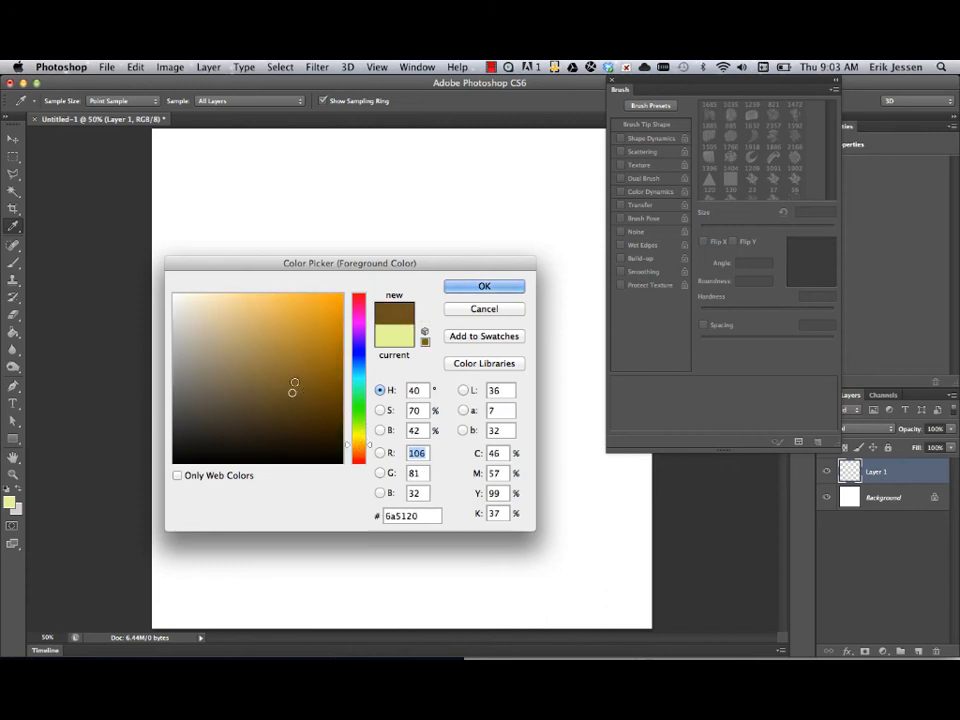
{"action": "left_click", "coordinate": [472, 287]}
{"action": "key", "text": "b"}
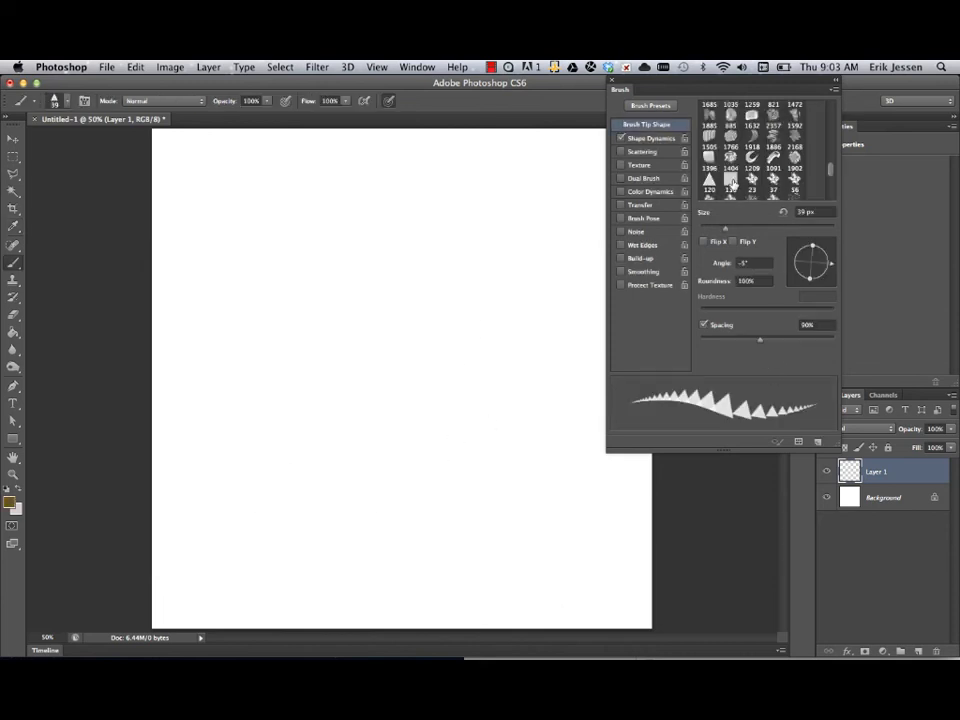
Step: Choose the 130 px rectangle brush tip with 157% spacing, keeping pen pressure control of size on
{"action": "left_click", "coordinate": [731, 180]}
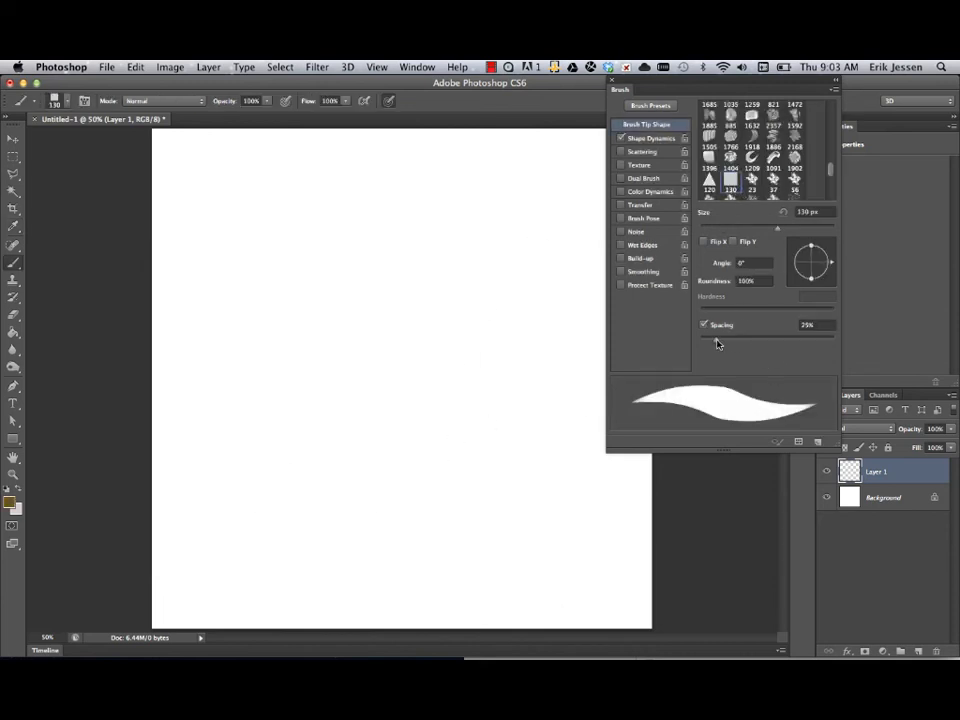
{"action": "left_click_drag", "start_coordinate": [716, 343], "coordinate": [787, 340]}
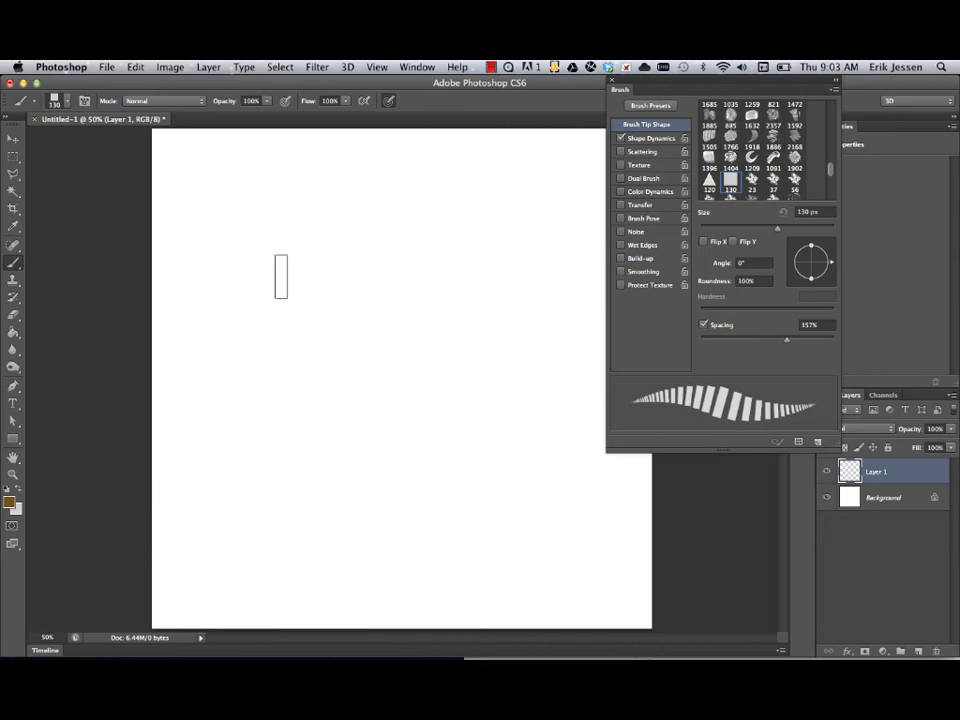
{"action": "left_click", "coordinate": [389, 101]}
{"action": "left_click", "coordinate": [389, 101]}
Step: Paint a wavy brown branch rising diagonally from the canvas's lower-left edge, with a second stroke along it for thickness
{"action": "mouse_move", "coordinate": [141, 546]}
{"action": "left_mouse_down"}
{"action": "mouse_move", "coordinate": [218, 526]}
{"action": "mouse_move", "coordinate": [243, 506]}
{"action": "mouse_move", "coordinate": [303, 401]}
{"action": "left_mouse_up"}
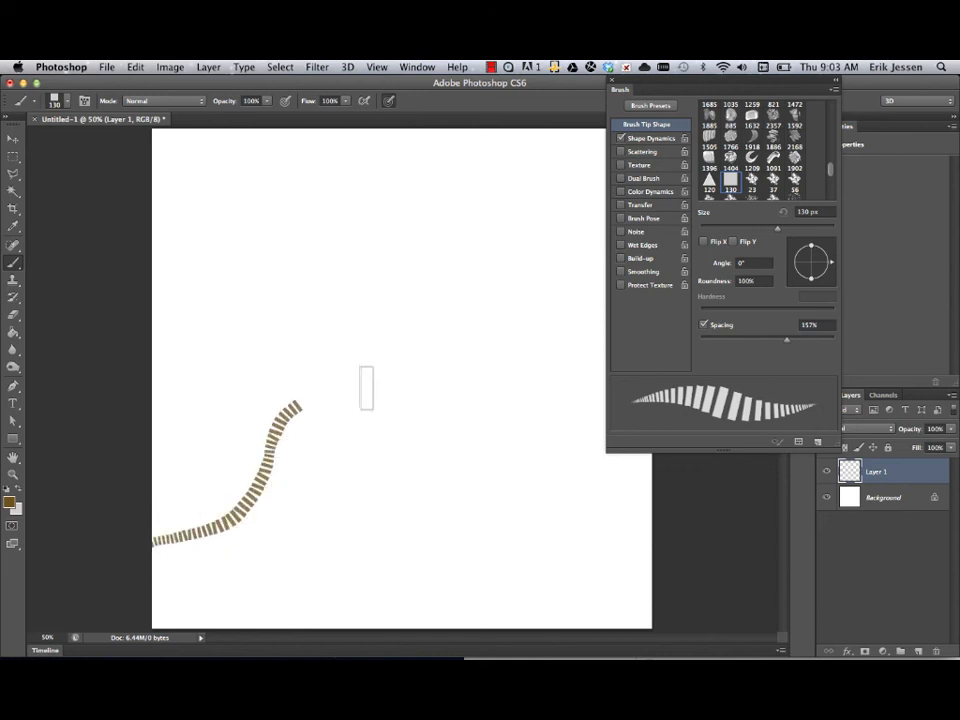
{"action": "left_click_drag", "start_coordinate": [366, 388], "coordinate": [438, 311]}
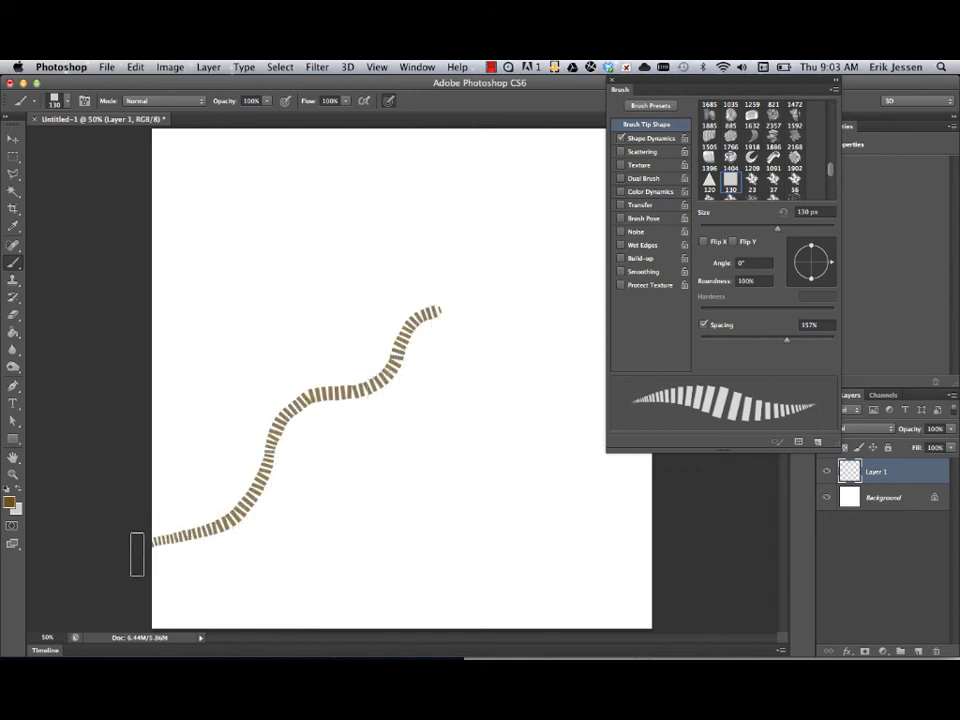
{"action": "mouse_move", "coordinate": [148, 553]}
{"action": "left_mouse_down"}
{"action": "mouse_move", "coordinate": [243, 528]}
{"action": "mouse_move", "coordinate": [292, 427]}
{"action": "mouse_move", "coordinate": [334, 398]}
{"action": "mouse_move", "coordinate": [313, 406]}
{"action": "mouse_move", "coordinate": [372, 396]}
{"action": "mouse_move", "coordinate": [396, 380]}
{"action": "mouse_move", "coordinate": [412, 333]}
{"action": "mouse_move", "coordinate": [437, 309]}
{"action": "mouse_move", "coordinate": [414, 335]}
{"action": "mouse_move", "coordinate": [419, 324]}
{"action": "mouse_move", "coordinate": [489, 281]}
{"action": "mouse_move", "coordinate": [542, 206]}
{"action": "mouse_move", "coordinate": [434, 256]}
{"action": "left_mouse_up"}
Step: Reduce the brush size to 62 px, extend the branch with a tapering tip, and paint a side twig above its middle
{"action": "right_click", "coordinate": [407, 313]}
{"action": "key", "text": "Return"}
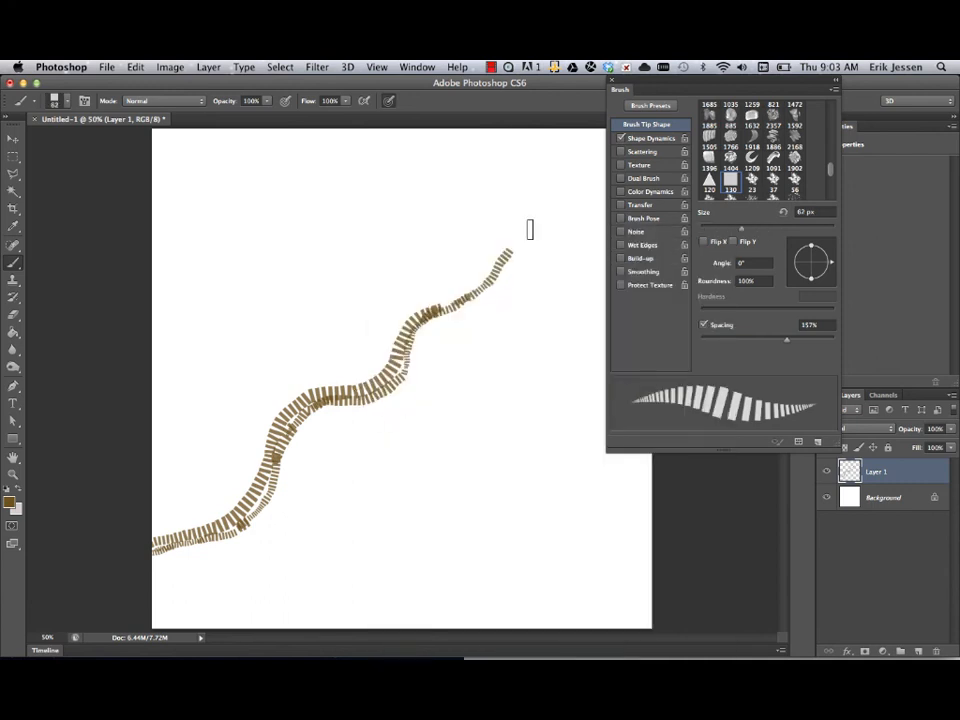
{"action": "mouse_move", "coordinate": [508, 249]}
{"action": "left_mouse_down"}
{"action": "mouse_move", "coordinate": [529, 216]}
{"action": "mouse_move", "coordinate": [510, 246]}
{"action": "mouse_move", "coordinate": [556, 167]}
{"action": "left_mouse_up"}
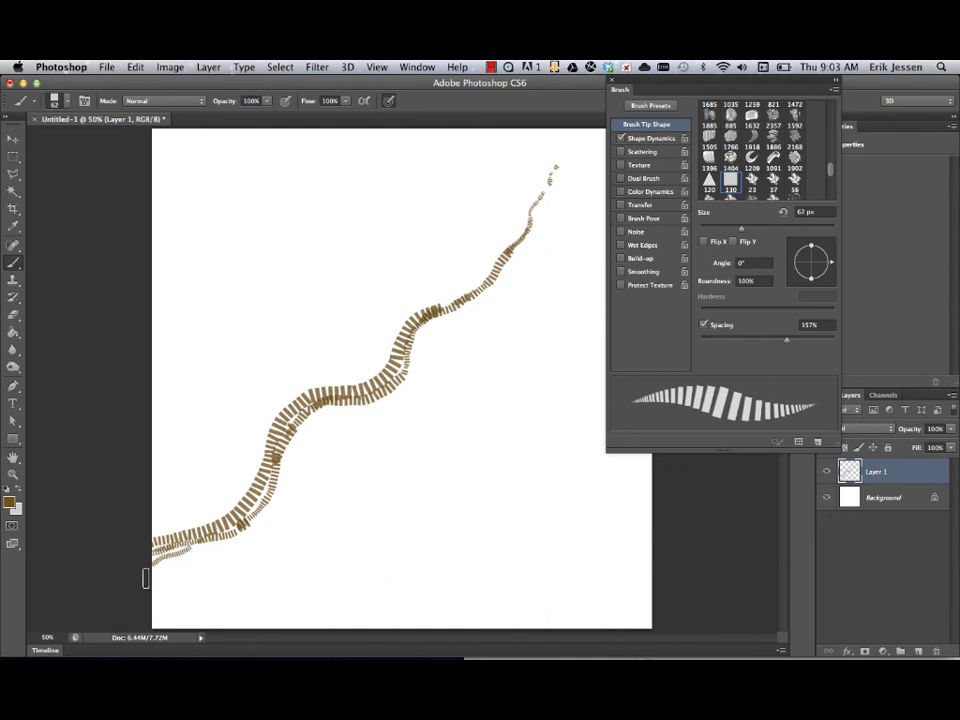
{"action": "mouse_move", "coordinate": [146, 574]}
{"action": "left_mouse_down"}
{"action": "mouse_move", "coordinate": [230, 540]}
{"action": "mouse_move", "coordinate": [260, 508]}
{"action": "mouse_move", "coordinate": [298, 428]}
{"action": "mouse_move", "coordinate": [339, 384]}
{"action": "mouse_move", "coordinate": [308, 386]}
{"action": "mouse_move", "coordinate": [339, 372]}
{"action": "mouse_move", "coordinate": [337, 340]}
{"action": "mouse_move", "coordinate": [392, 260]}
{"action": "left_mouse_up"}
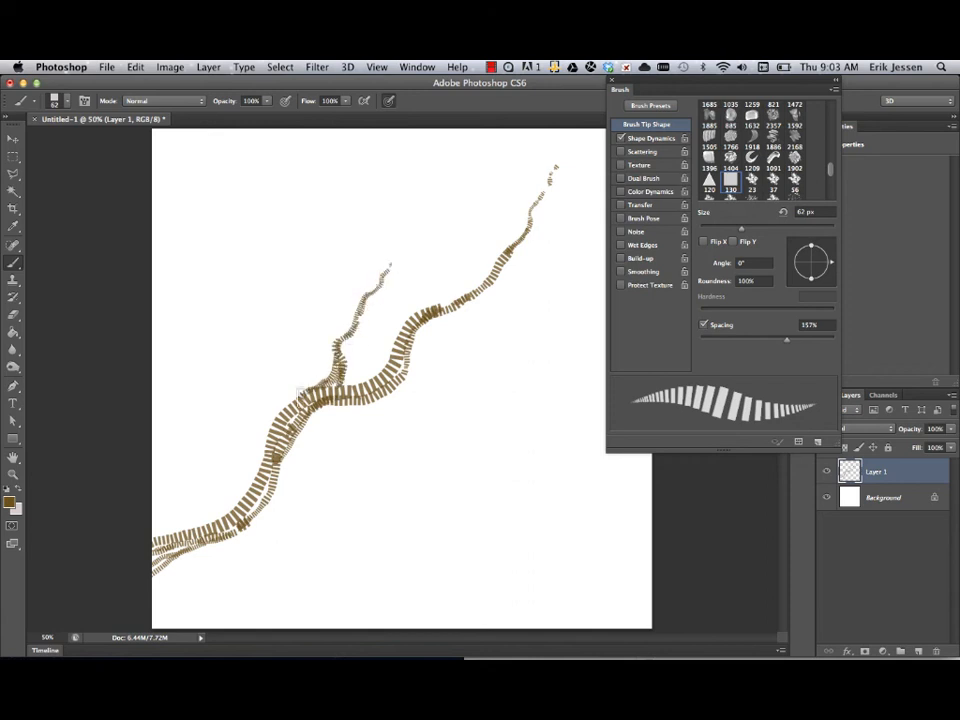
Step: Add small brown twigs to the side twig and upper branch, and thicken the main branch with denser strokes
{"action": "left_click_drag", "start_coordinate": [335, 345], "coordinate": [310, 322]}
{"action": "left_click_drag", "start_coordinate": [398, 383], "coordinate": [412, 341]}
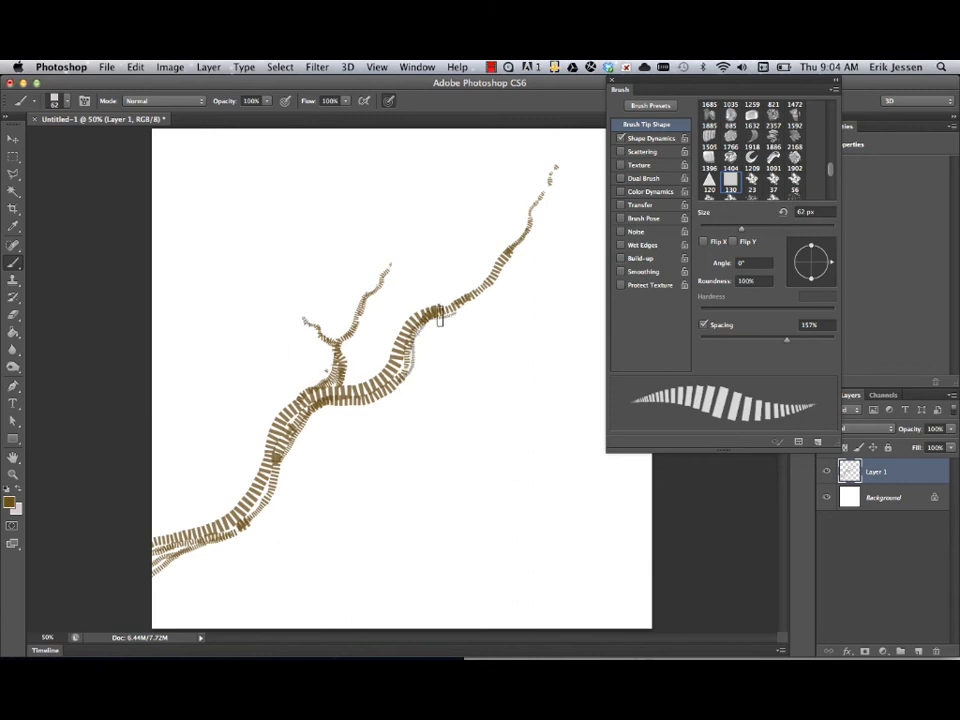
{"action": "mouse_move", "coordinate": [453, 313]}
{"action": "left_mouse_down"}
{"action": "mouse_move", "coordinate": [485, 306]}
{"action": "mouse_move", "coordinate": [460, 311]}
{"action": "mouse_move", "coordinate": [533, 285]}
{"action": "left_mouse_up"}
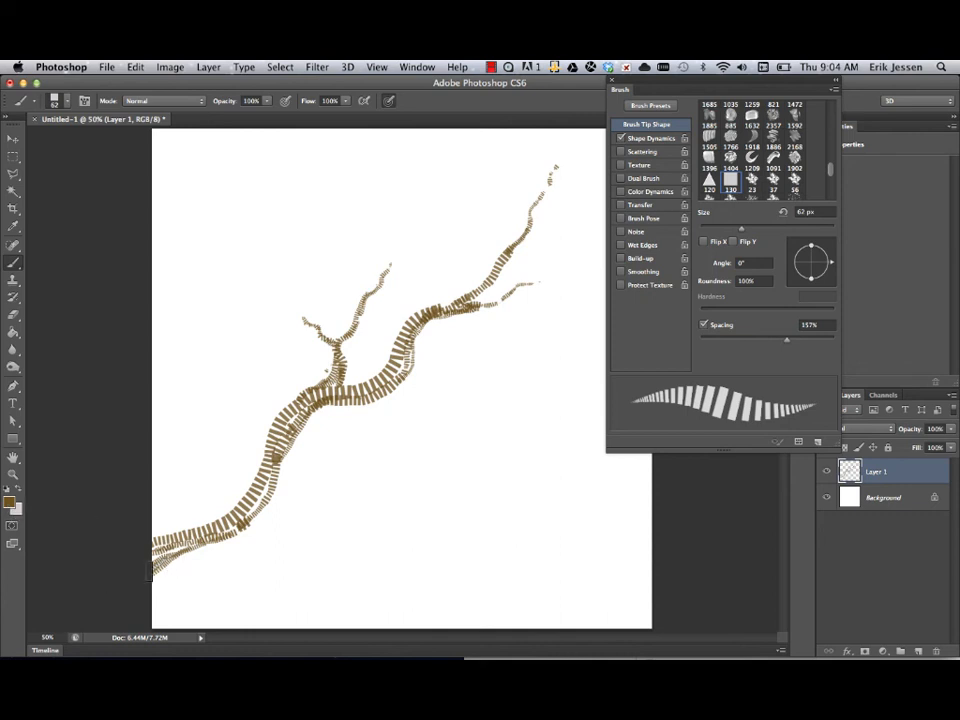
{"action": "mouse_move", "coordinate": [148, 567]}
{"action": "left_mouse_down"}
{"action": "mouse_move", "coordinate": [232, 531]}
{"action": "mouse_move", "coordinate": [210, 533]}
{"action": "mouse_move", "coordinate": [252, 508]}
{"action": "mouse_move", "coordinate": [242, 517]}
{"action": "mouse_move", "coordinate": [263, 495]}
{"action": "mouse_move", "coordinate": [271, 461]}
{"action": "mouse_move", "coordinate": [330, 405]}
{"action": "left_mouse_up"}
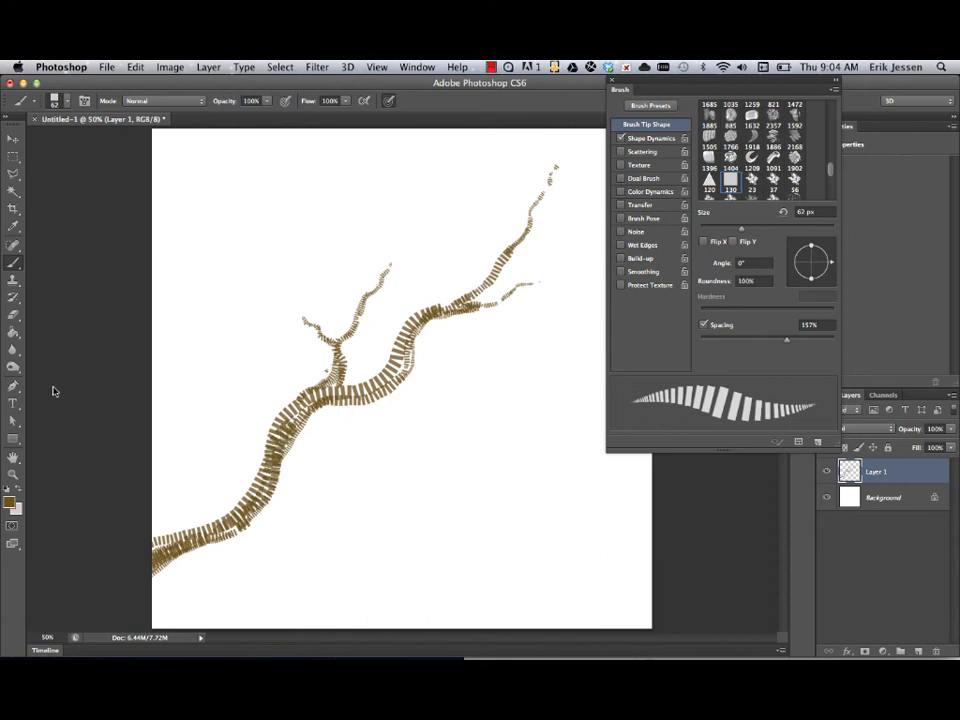
Step: Switch to a lighter golden brown and paint highlights along the branch plus a short twig under its upper part
{"action": "left_click", "coordinate": [11, 502]}
{"action": "left_click_drag", "start_coordinate": [319, 362], "coordinate": [296, 346]}
{"action": "left_click", "coordinate": [484, 286]}
{"action": "left_click_drag", "start_coordinate": [153, 540], "coordinate": [187, 532]}
{"action": "mouse_move", "coordinate": [253, 512]}
{"action": "left_mouse_down"}
{"action": "mouse_move", "coordinate": [262, 458]}
{"action": "mouse_move", "coordinate": [330, 377]}
{"action": "mouse_move", "coordinate": [400, 340]}
{"action": "mouse_move", "coordinate": [425, 313]}
{"action": "mouse_move", "coordinate": [459, 303]}
{"action": "left_mouse_up"}
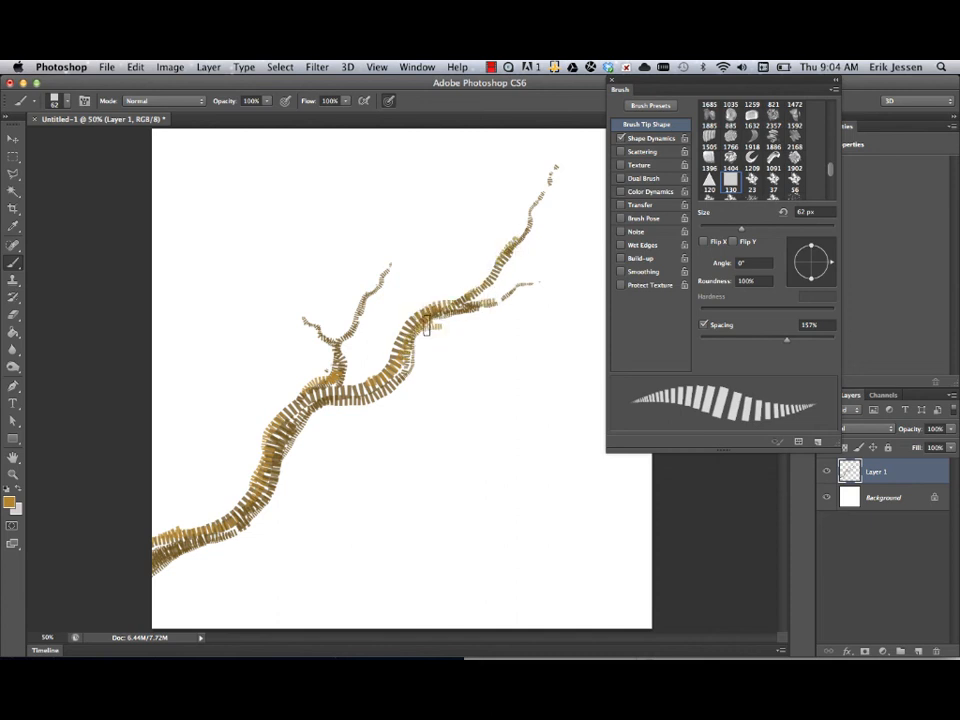
{"action": "left_click_drag", "start_coordinate": [447, 327], "coordinate": [497, 326]}
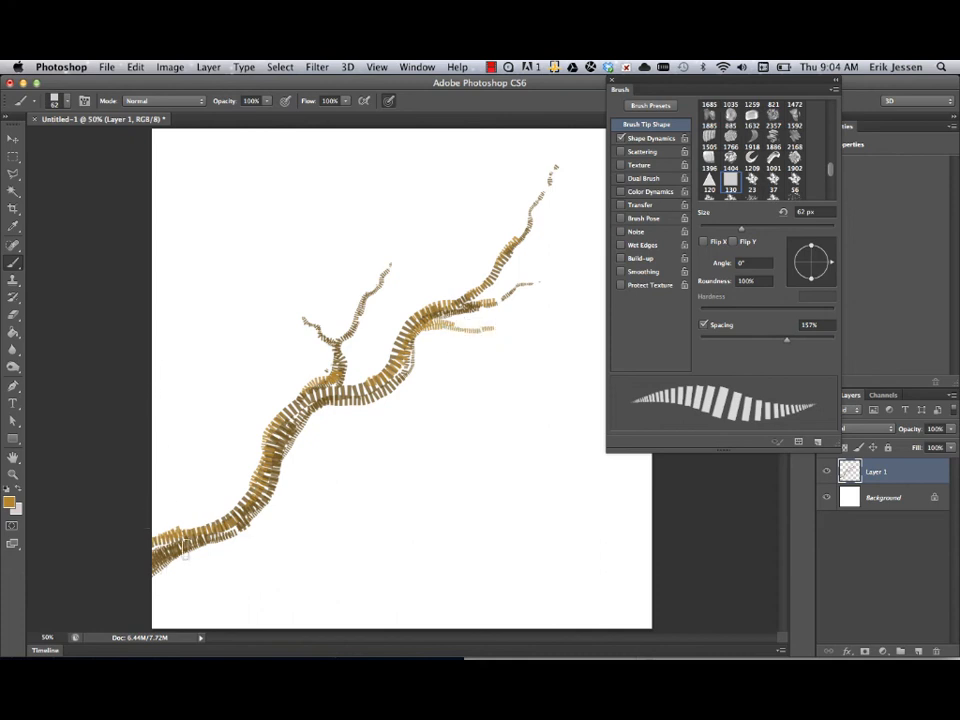
Step: Set the foreground color to orange #c05610
{"action": "left_click", "coordinate": [9, 502]}
{"action": "left_click_drag", "start_coordinate": [369, 445], "coordinate": [359, 454]}
{"action": "mouse_move", "coordinate": [306, 340]}
{"action": "left_mouse_down"}
{"action": "mouse_move", "coordinate": [326, 320]}
{"action": "mouse_move", "coordinate": [328, 335]}
{"action": "left_mouse_up"}
{"action": "left_click", "coordinate": [484, 286]}
Step: Try painting an orange flower of radiating strokes at the left twig's tip with an 89 px brush
{"action": "right_click", "coordinate": [289, 257]}
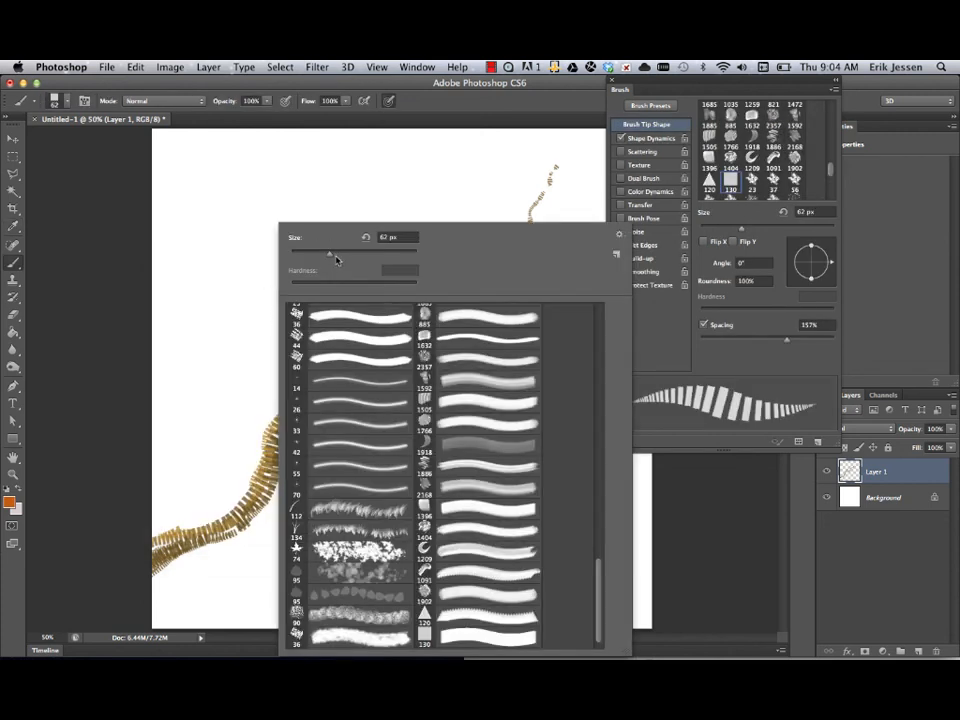
{"action": "left_click_drag", "start_coordinate": [336, 259], "coordinate": [339, 256]}
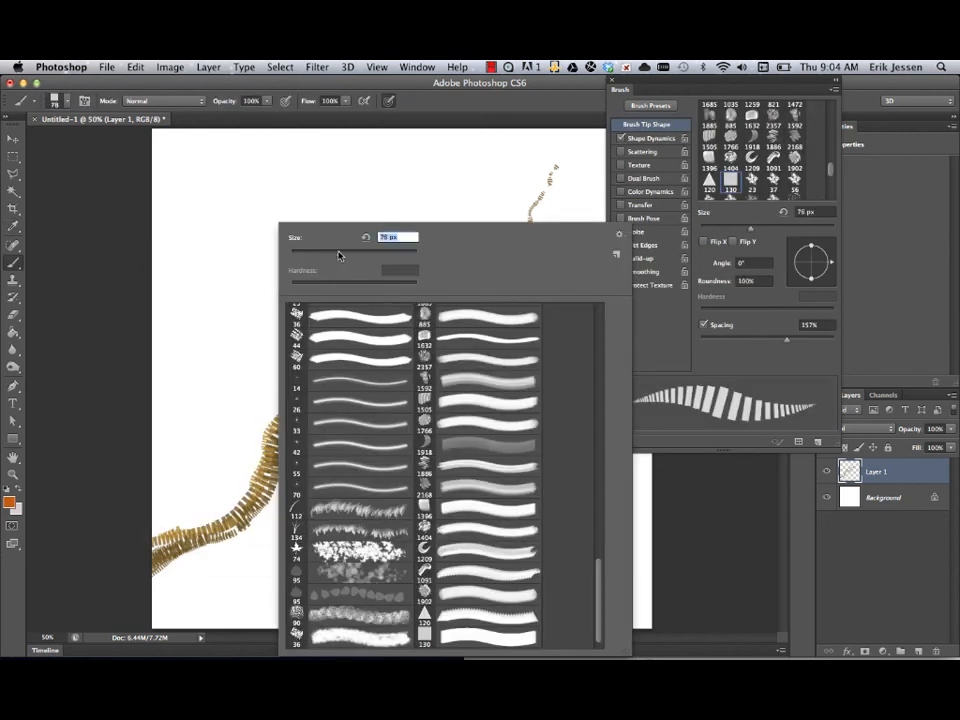
{"action": "left_click", "coordinate": [261, 299]}
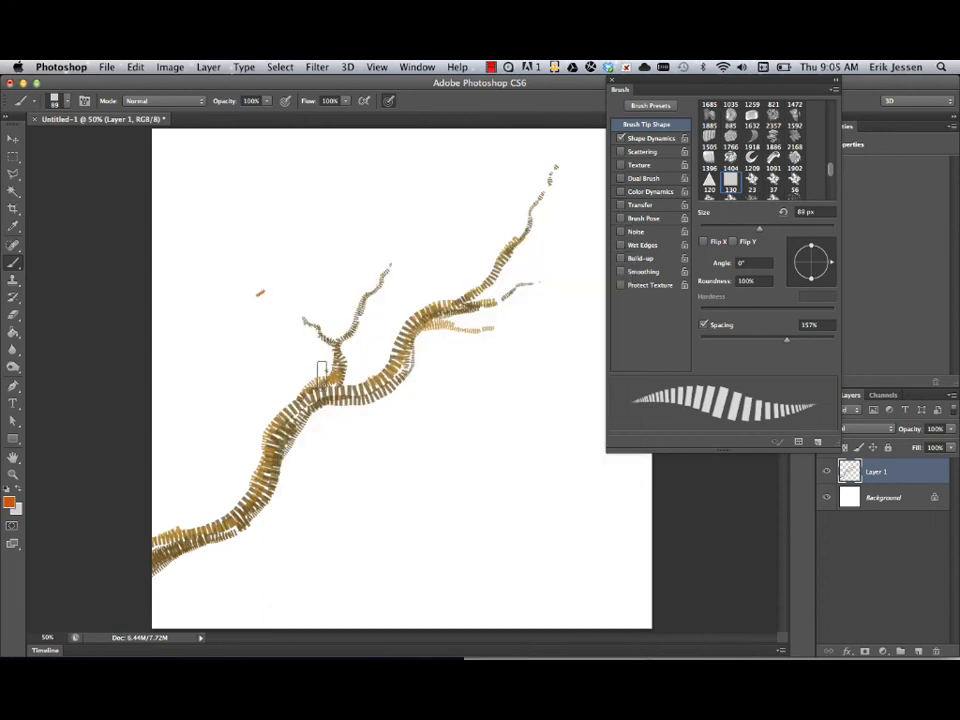
{"action": "mouse_move", "coordinate": [285, 280]}
{"action": "left_mouse_down"}
{"action": "mouse_move", "coordinate": [292, 312]}
{"action": "mouse_move", "coordinate": [282, 283]}
{"action": "left_mouse_up"}
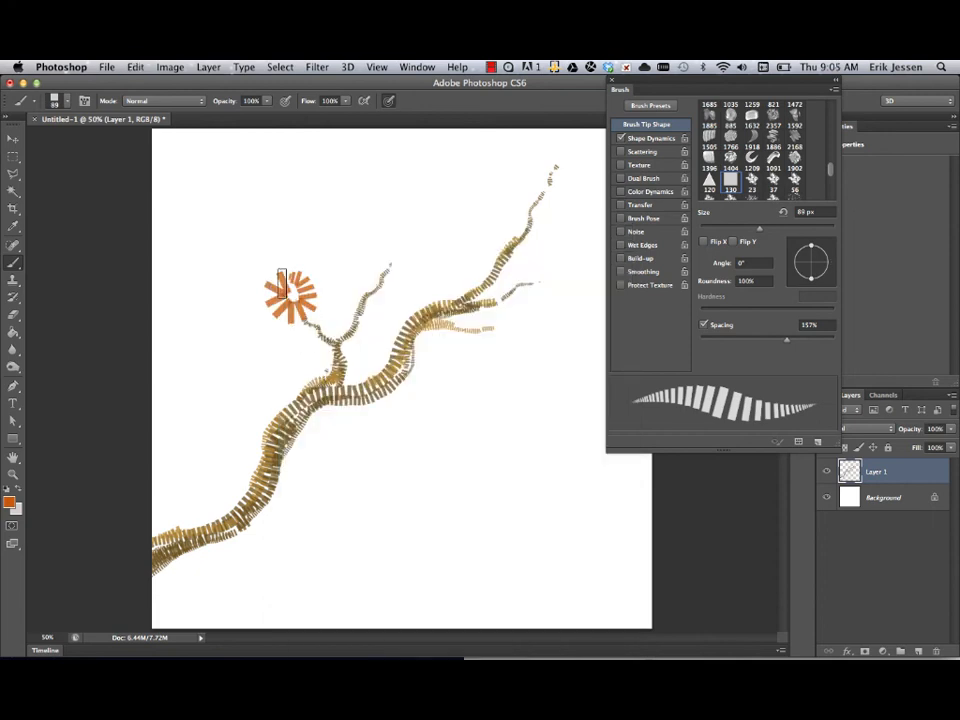
{"action": "key", "text": "super+z"}
Step: Increase the rectangle brush size to 113 px
{"action": "right_click", "coordinate": [280, 249]}
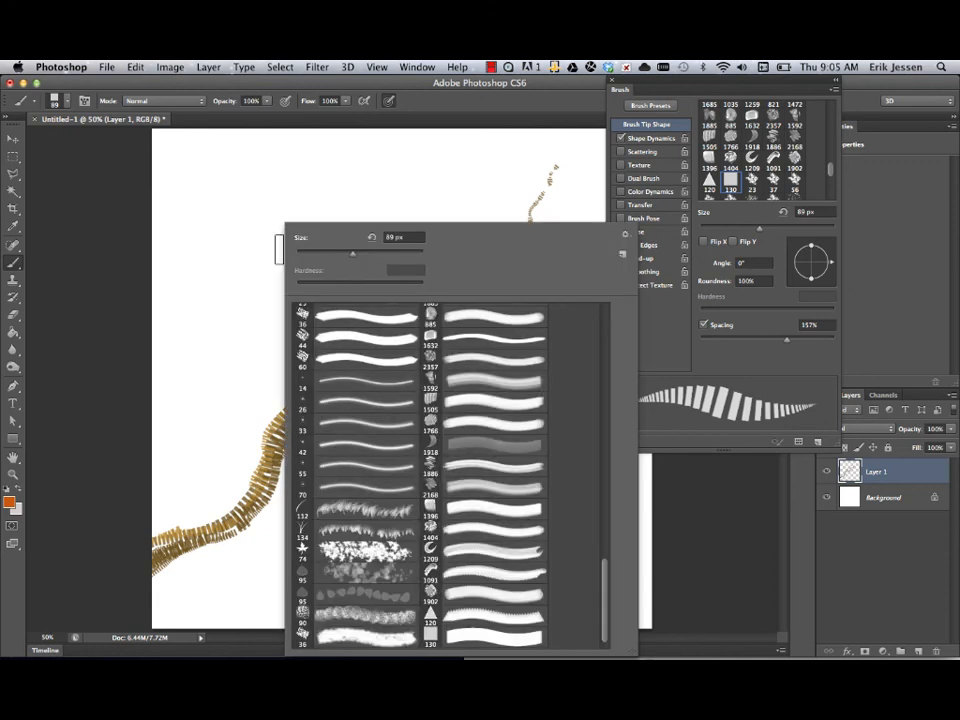
{"action": "left_click_drag", "start_coordinate": [357, 261], "coordinate": [361, 256]}
{"action": "key", "text": "Return"}
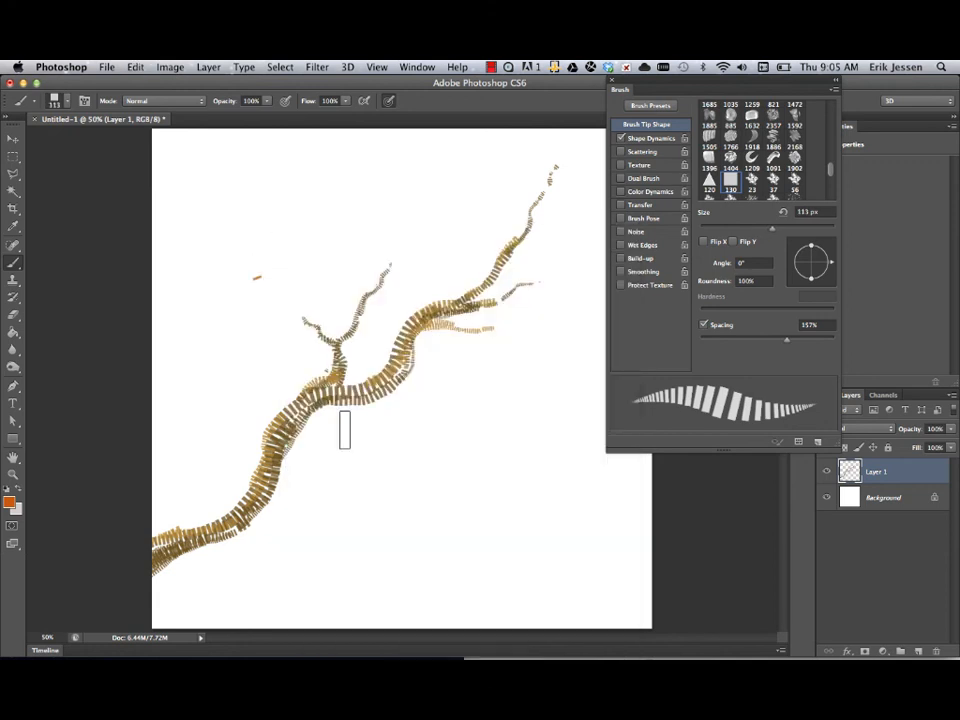
Step: Try painting an orange flower at the tip of the middle twig, and undo the strokes
{"action": "left_click", "coordinate": [396, 261]}
{"action": "mouse_move", "coordinate": [402, 260]}
{"action": "left_mouse_down"}
{"action": "mouse_move", "coordinate": [393, 245]}
{"action": "mouse_move", "coordinate": [416, 251]}
{"action": "mouse_move", "coordinate": [377, 242]}
{"action": "left_mouse_up"}
{"action": "key", "text": "super+z"}
{"action": "key", "text": "super+z"}
Step: Paint orange blossoms of radiating strokes on the left, middle and right twig tips, making the left and middle ones fuller
{"action": "mouse_move", "coordinate": [298, 313]}
{"action": "left_mouse_down"}
{"action": "mouse_move", "coordinate": [281, 296]}
{"action": "mouse_move", "coordinate": [313, 319]}
{"action": "left_mouse_up"}
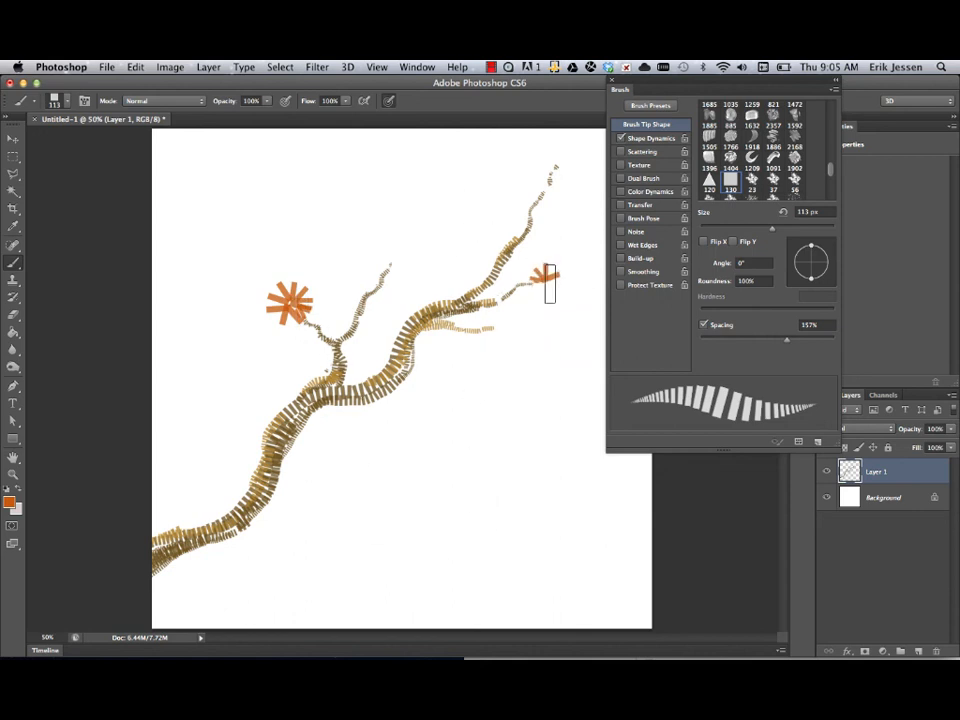
{"action": "left_click_drag", "start_coordinate": [549, 281], "coordinate": [543, 283]}
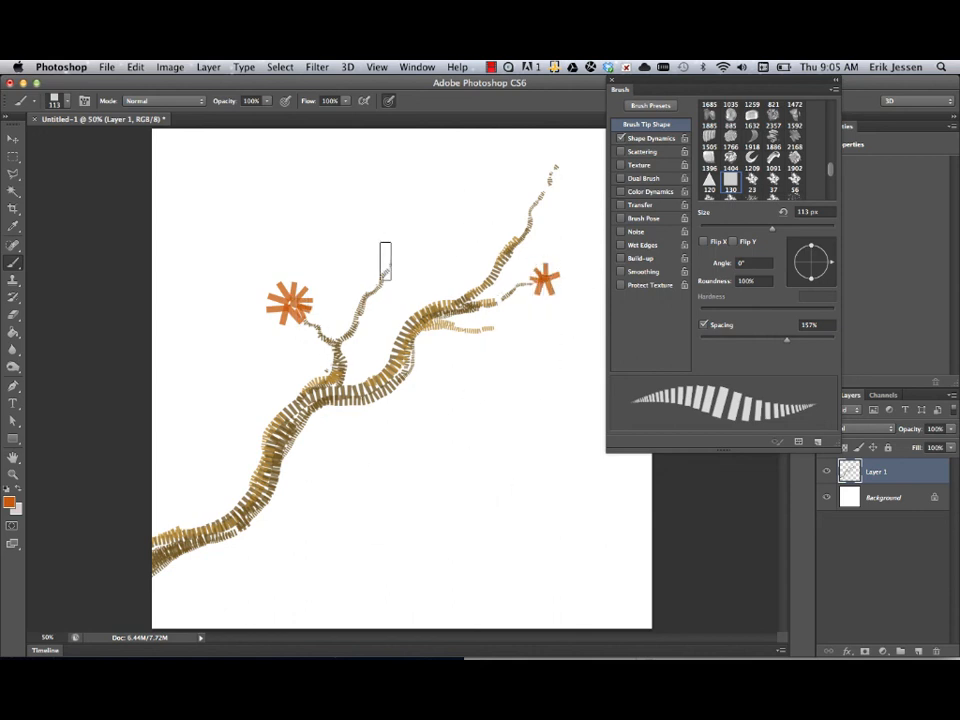
{"action": "mouse_move", "coordinate": [387, 258]}
{"action": "left_mouse_down"}
{"action": "mouse_move", "coordinate": [388, 234]}
{"action": "mouse_move", "coordinate": [392, 246]}
{"action": "left_mouse_up"}
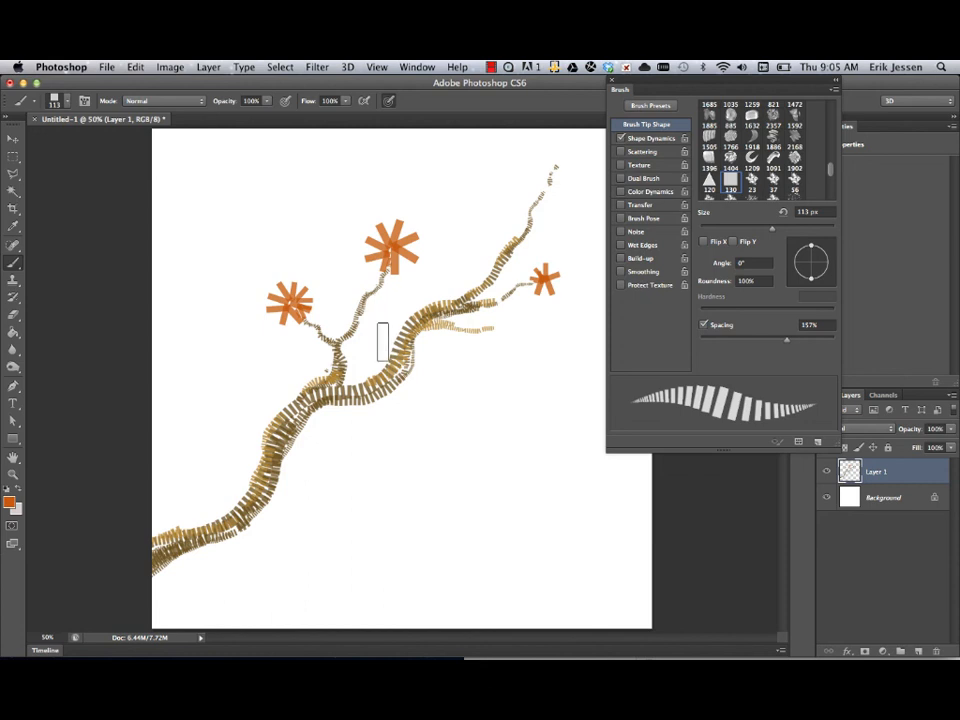
{"action": "key", "text": "super+z"}
{"action": "mouse_move", "coordinate": [386, 268]}
{"action": "left_mouse_down"}
{"action": "mouse_move", "coordinate": [370, 257]}
{"action": "mouse_move", "coordinate": [390, 214]}
{"action": "mouse_move", "coordinate": [389, 266]}
{"action": "mouse_move", "coordinate": [383, 233]}
{"action": "mouse_move", "coordinate": [400, 238]}
{"action": "mouse_move", "coordinate": [385, 245]}
{"action": "left_mouse_up"}
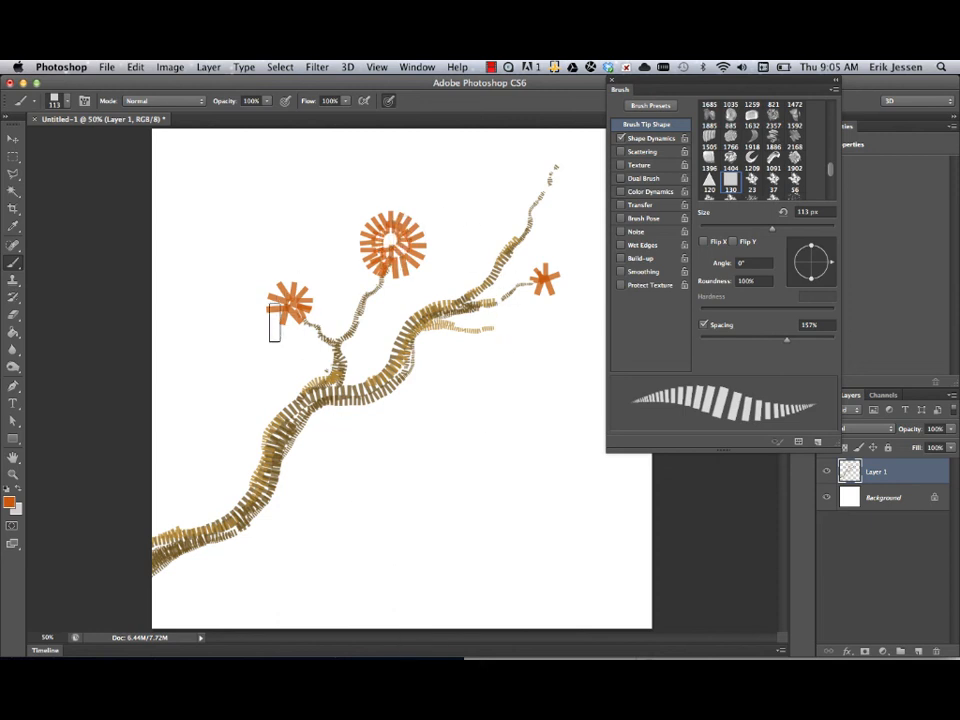
{"action": "mouse_move", "coordinate": [298, 322]}
{"action": "left_mouse_down"}
{"action": "mouse_move", "coordinate": [274, 321]}
{"action": "mouse_move", "coordinate": [270, 281]}
{"action": "mouse_move", "coordinate": [300, 275]}
{"action": "mouse_move", "coordinate": [311, 308]}
{"action": "left_mouse_up"}
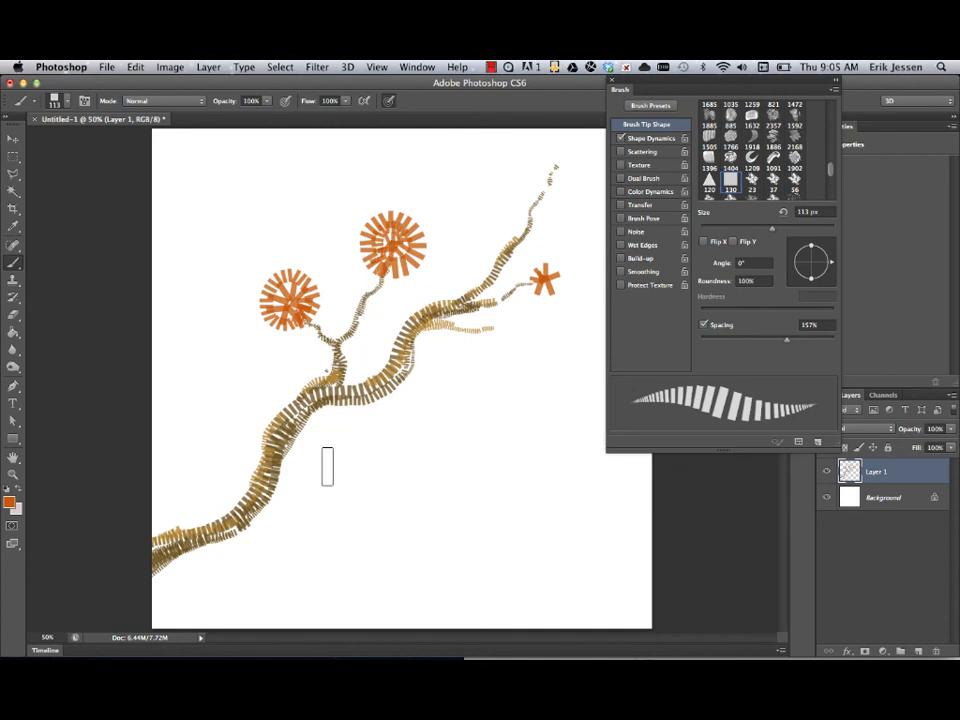
Step: Set the foreground color to light orange #f7a771 and paint lighter centers on the blossoms
{"action": "left_click", "coordinate": [9, 501]}
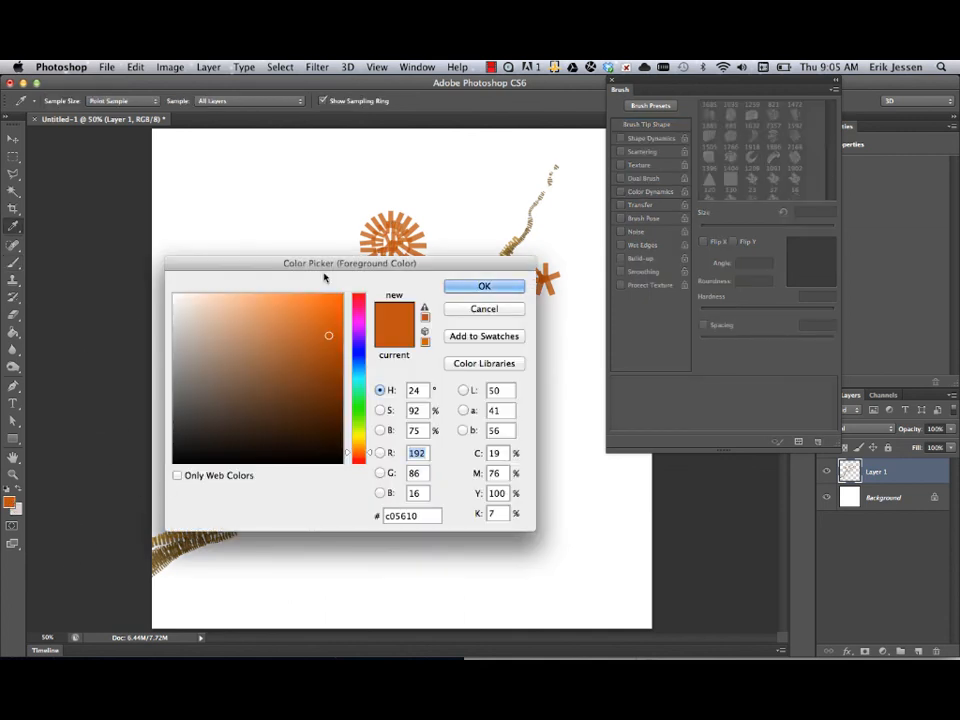
{"action": "left_click_drag", "start_coordinate": [324, 278], "coordinate": [555, 295]}
{"action": "left_click_drag", "start_coordinate": [506, 332], "coordinate": [495, 316]}
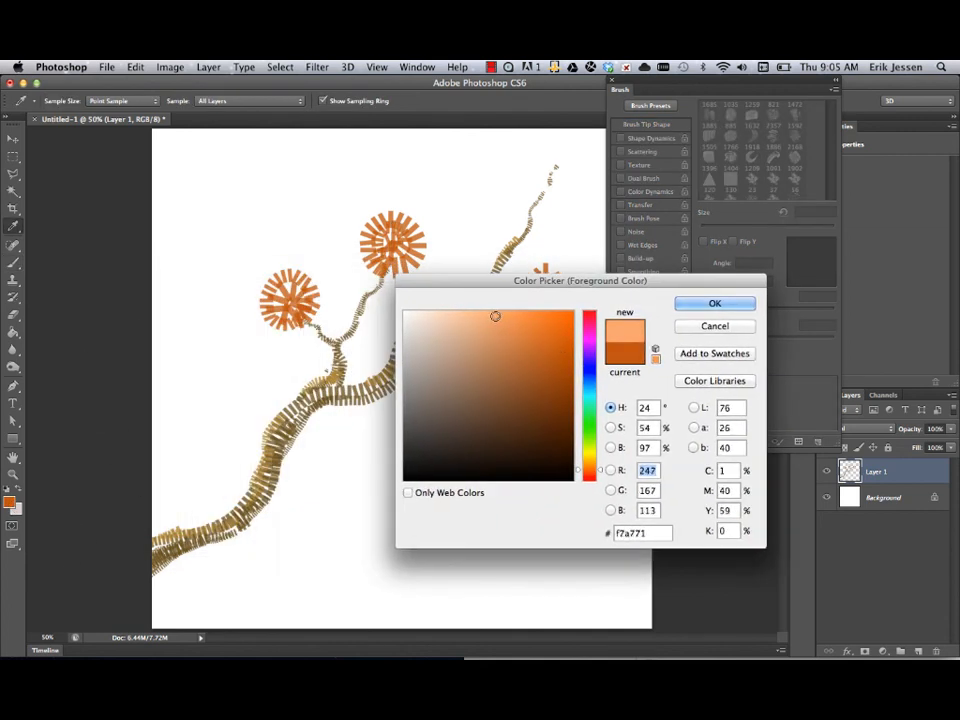
{"action": "left_click", "coordinate": [727, 307]}
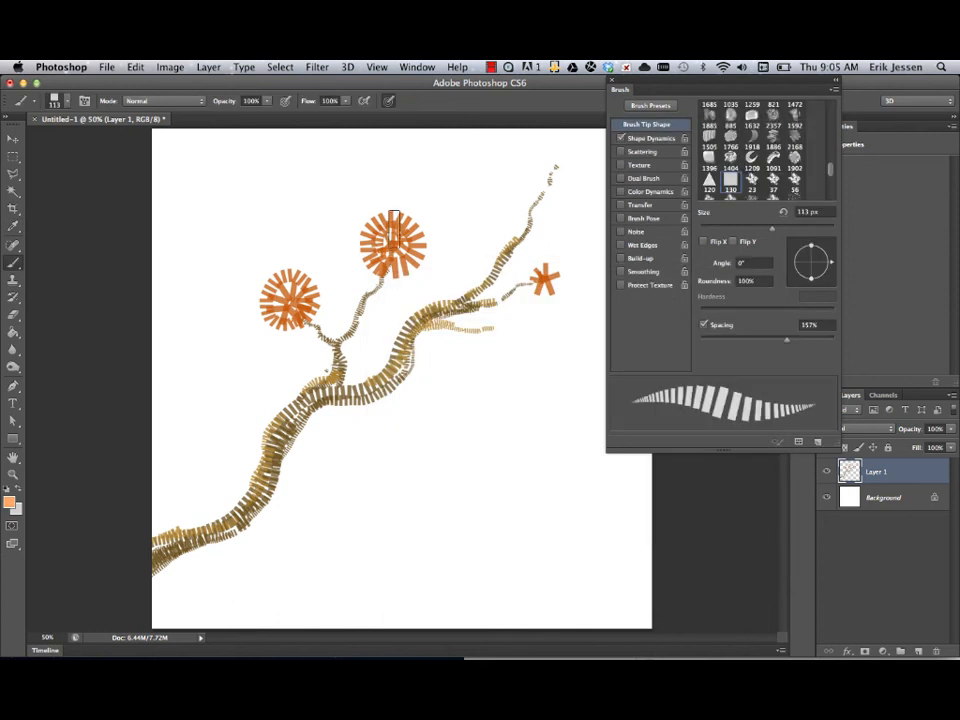
{"action": "mouse_move", "coordinate": [394, 229]}
{"action": "left_mouse_down"}
{"action": "mouse_move", "coordinate": [375, 244]}
{"action": "mouse_move", "coordinate": [409, 247]}
{"action": "mouse_move", "coordinate": [380, 236]}
{"action": "mouse_move", "coordinate": [389, 237]}
{"action": "left_mouse_up"}
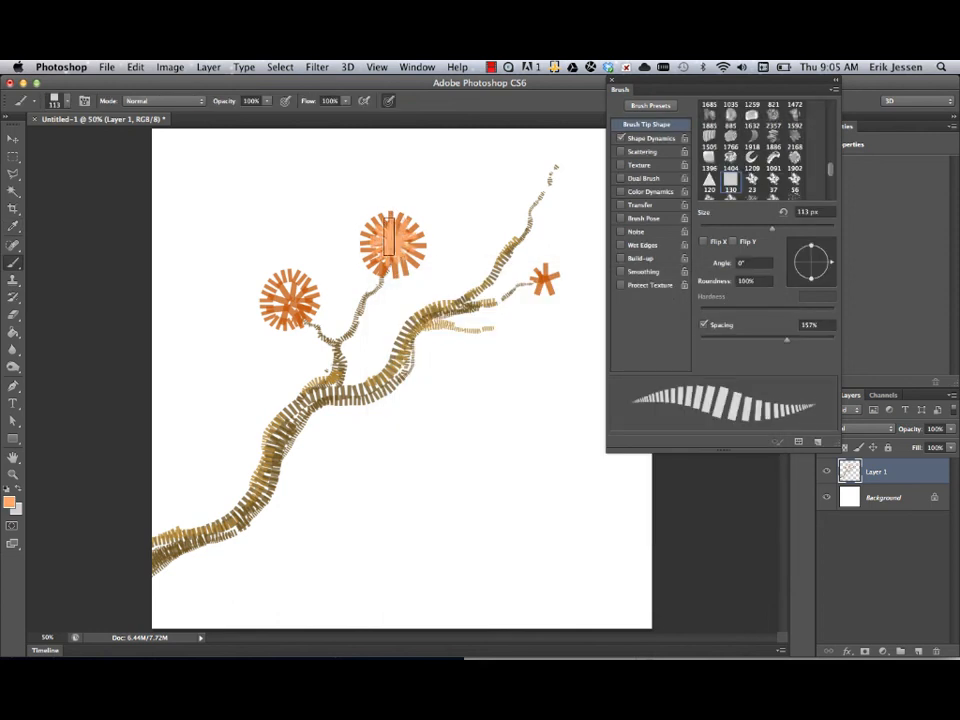
{"action": "mouse_move", "coordinate": [292, 293]}
{"action": "left_mouse_down"}
{"action": "mouse_move", "coordinate": [275, 302]}
{"action": "mouse_move", "coordinate": [294, 290]}
{"action": "left_mouse_up"}
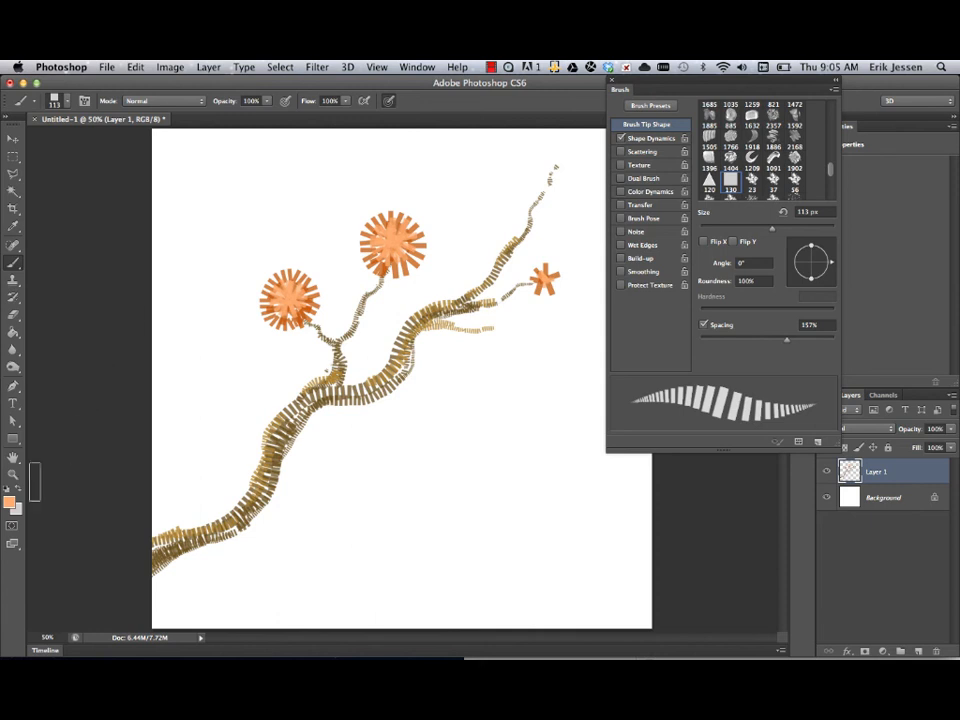
Step: Set the foreground color to yellow #e5fa73 and paint small yellow centers on the middle and left blossoms
{"action": "left_click", "coordinate": [9, 505]}
{"action": "left_click_drag", "start_coordinate": [589, 468], "coordinate": [589, 440]}
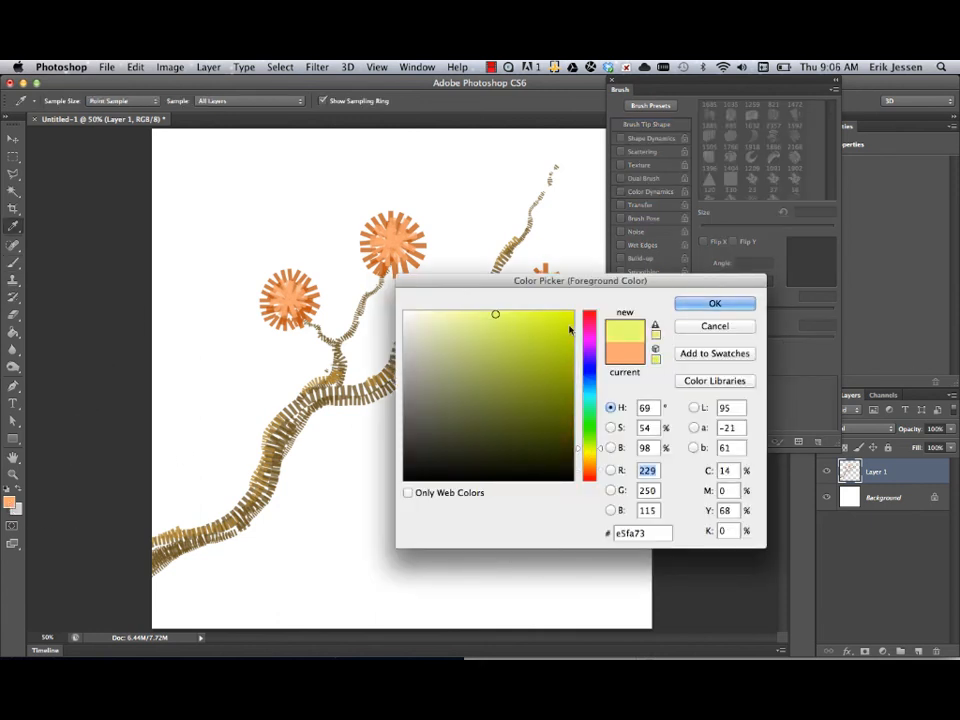
{"action": "left_click", "coordinate": [697, 308]}
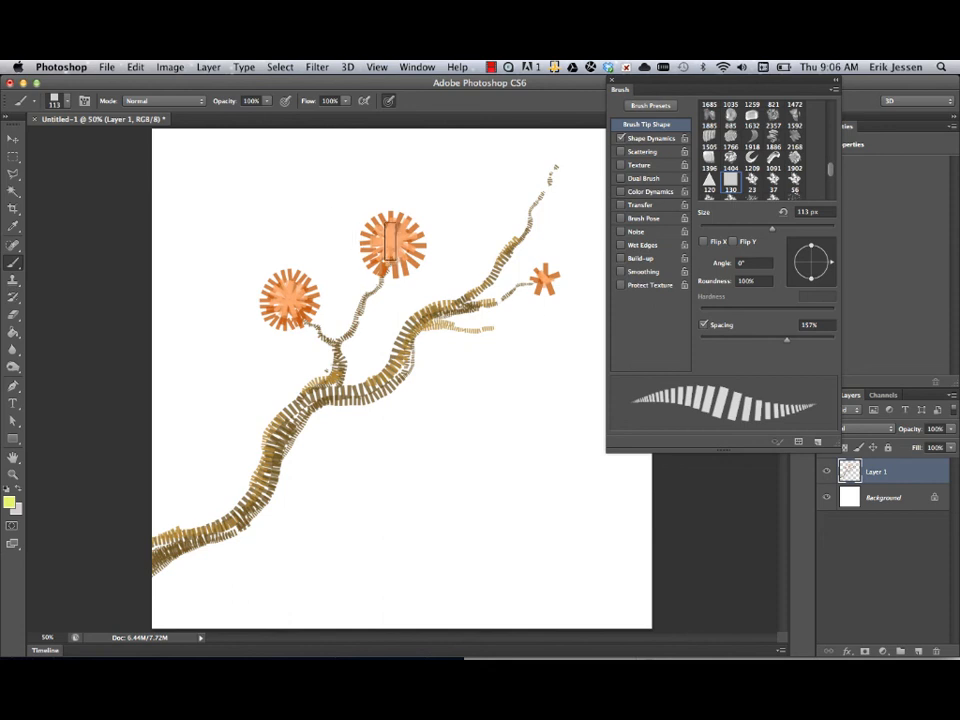
{"action": "left_click", "coordinate": [390, 246]}
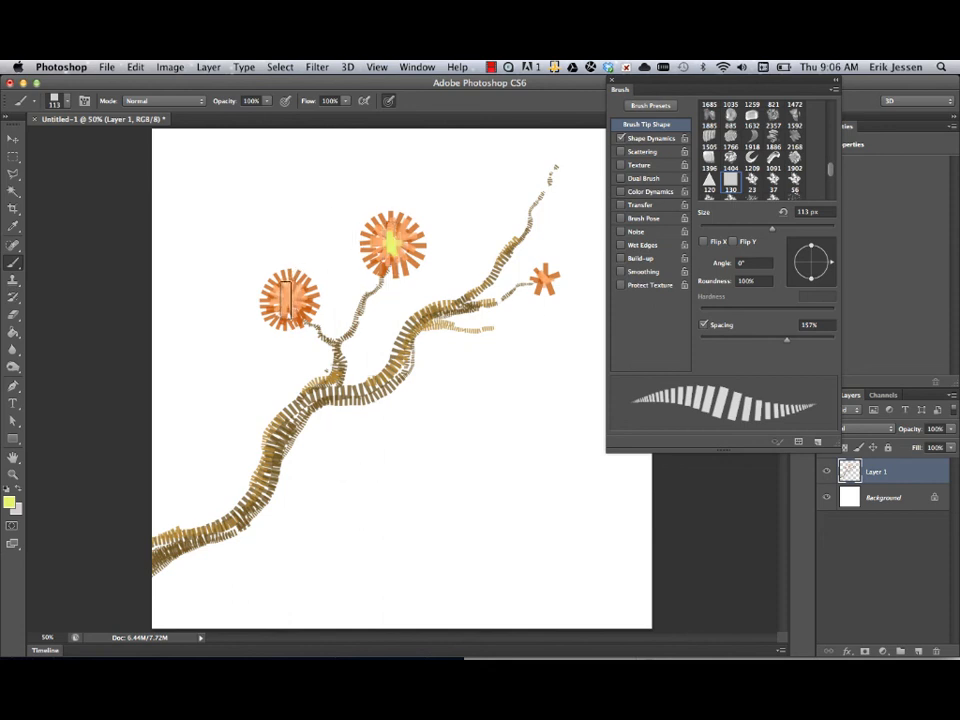
{"action": "left_click", "coordinate": [287, 302]}
{"action": "left_click", "coordinate": [288, 300]}
Step: Choose the triangle brush tip with 161% spacing and set the foreground color to red #b9342e
{"action": "left_click", "coordinate": [710, 179]}
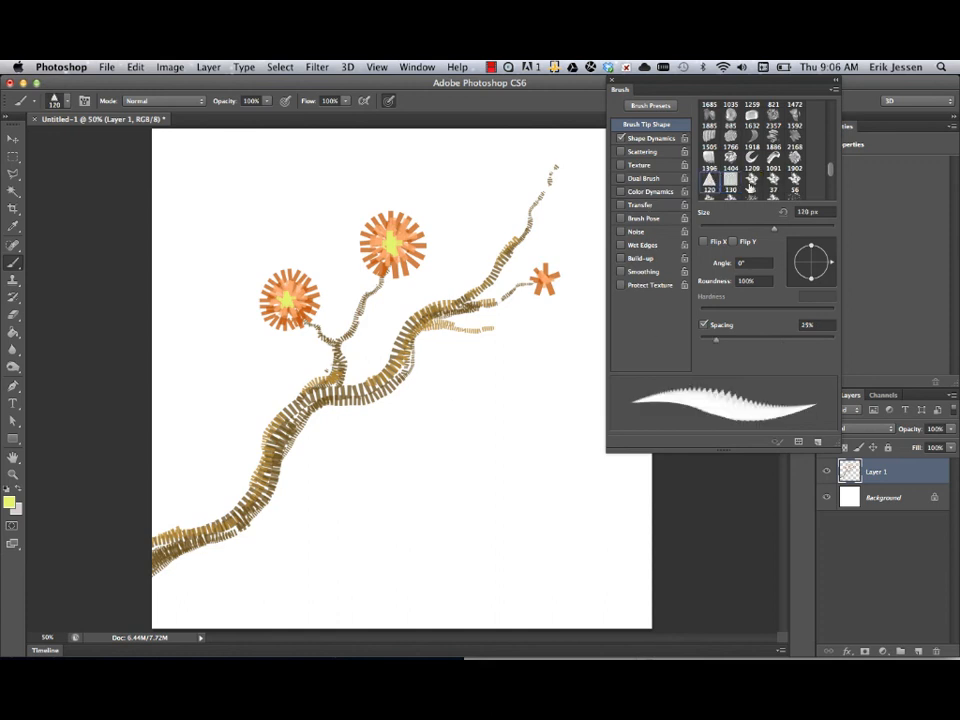
{"action": "left_click_drag", "start_coordinate": [724, 344], "coordinate": [788, 336]}
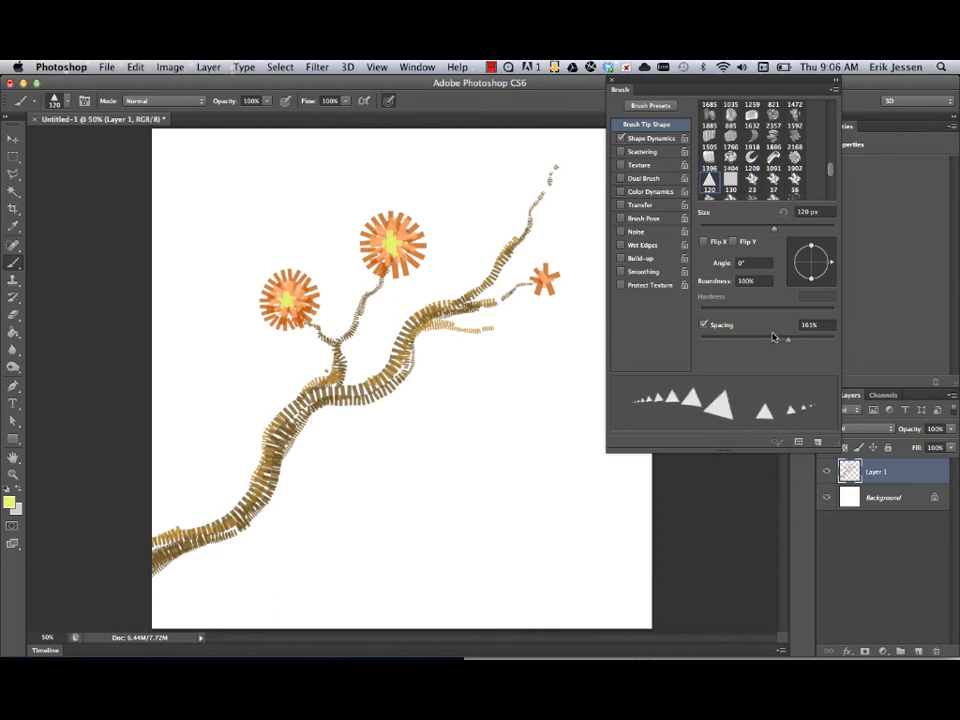
{"action": "left_click", "coordinate": [9, 502]}
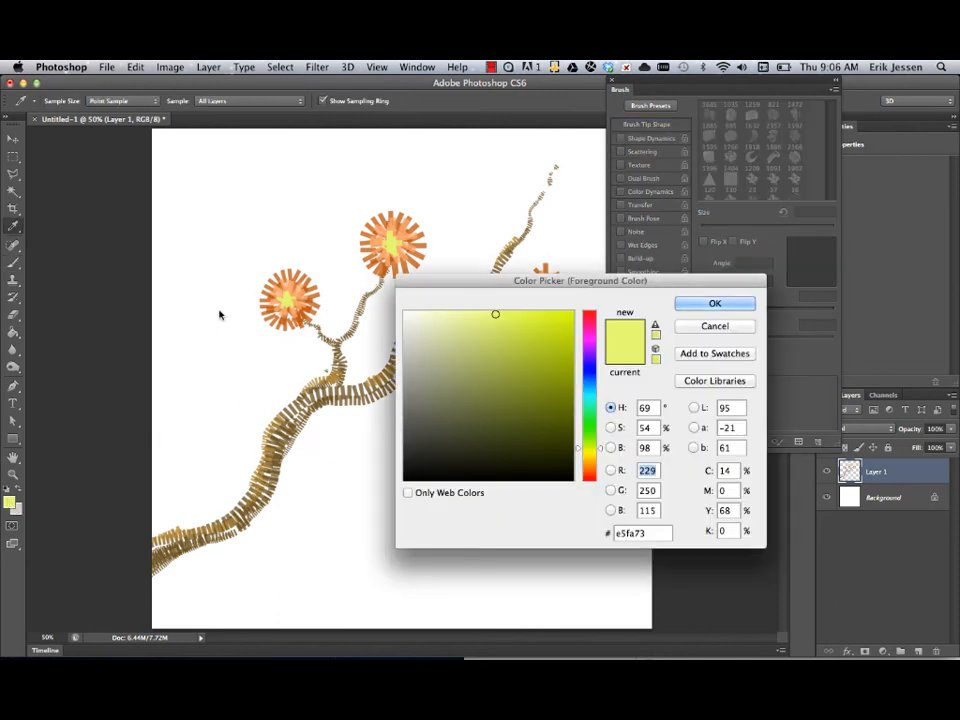
{"action": "left_click", "coordinate": [281, 275]}
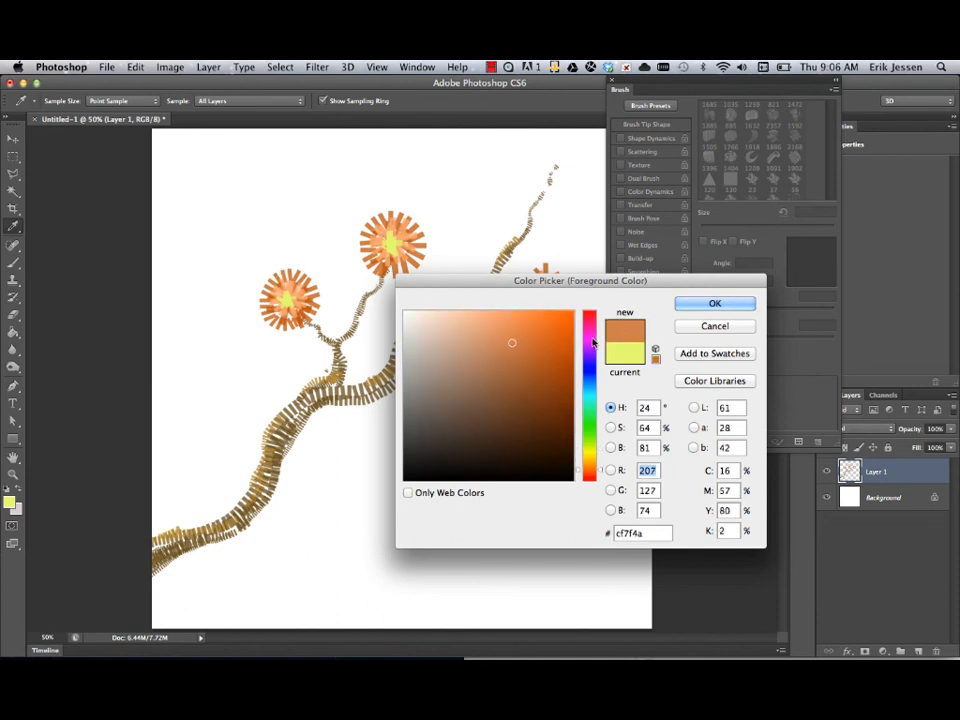
{"action": "left_click_drag", "start_coordinate": [596, 489], "coordinate": [594, 483]}
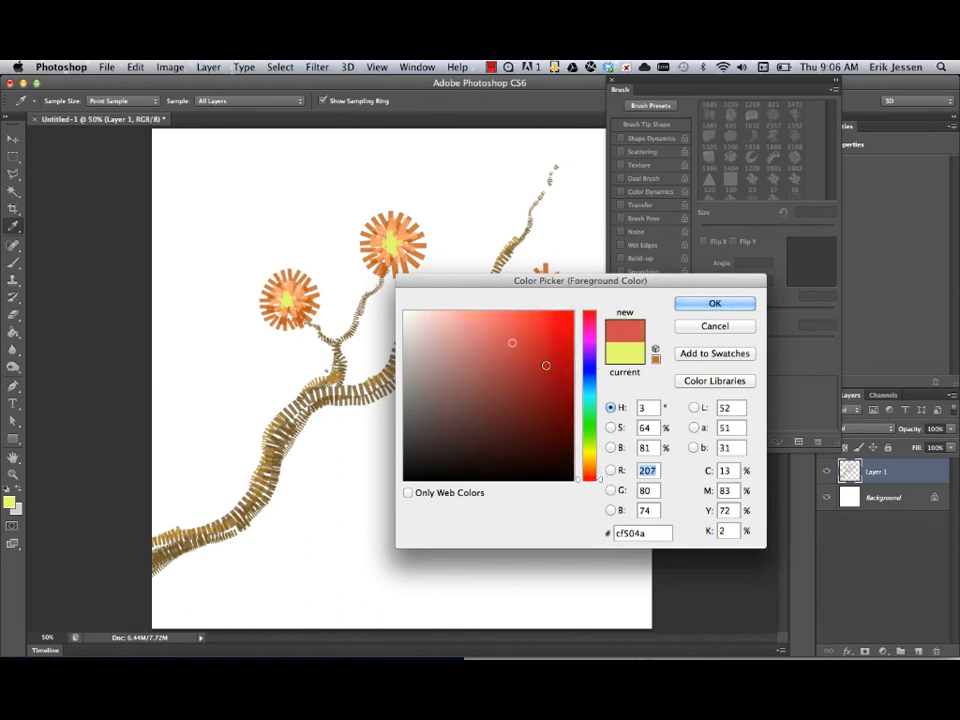
{"action": "left_click_drag", "start_coordinate": [532, 353], "coordinate": [530, 356]}
{"action": "left_click", "coordinate": [714, 303]}
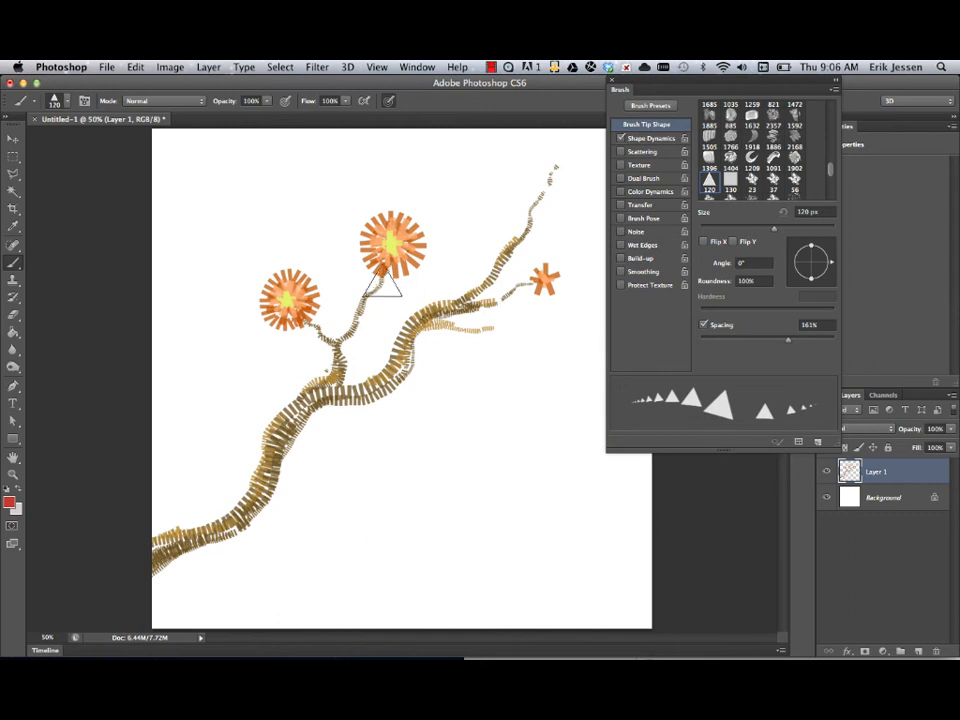
Step: Reduce the triangle brush size to 63 px and ring the middle blossom with small red triangles
{"action": "mouse_move", "coordinate": [377, 268]}
{"action": "left_mouse_down"}
{"action": "mouse_move", "coordinate": [357, 222]}
{"action": "mouse_move", "coordinate": [396, 205]}
{"action": "mouse_move", "coordinate": [426, 232]}
{"action": "mouse_move", "coordinate": [426, 250]}
{"action": "mouse_move", "coordinate": [381, 272]}
{"action": "left_mouse_up"}
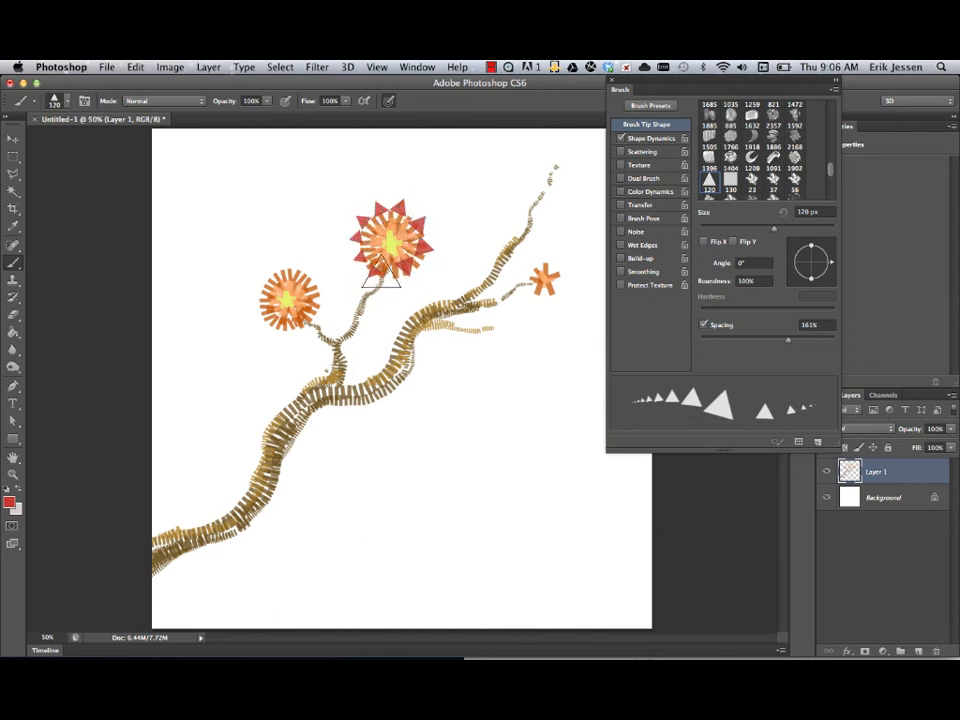
{"action": "key", "text": "super+z"}
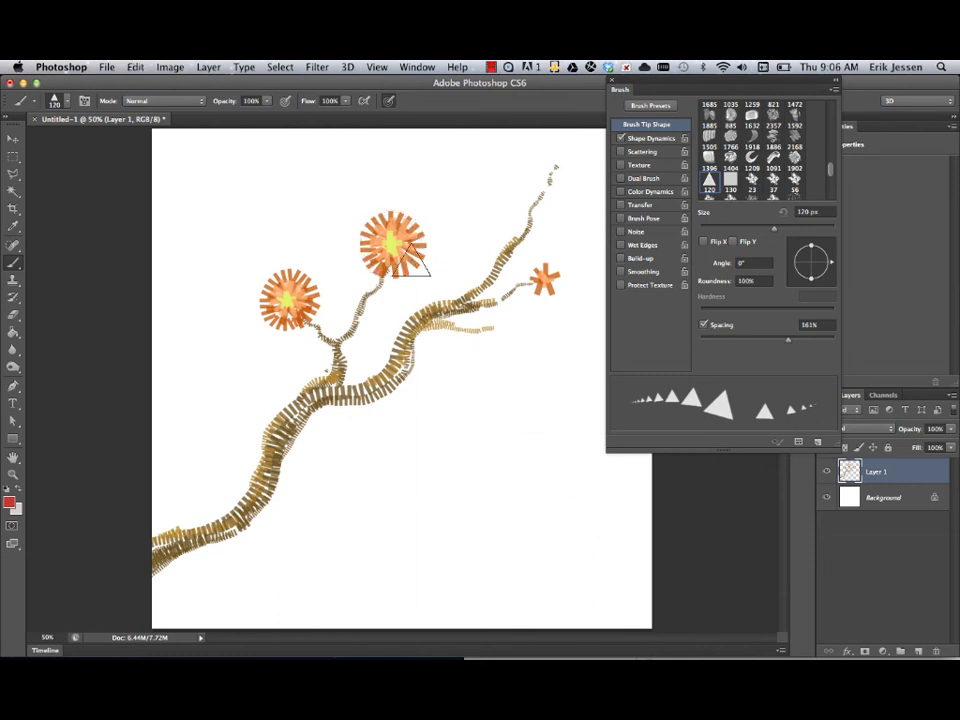
{"action": "right_click", "coordinate": [410, 260]}
{"action": "left_click_drag", "start_coordinate": [495, 245], "coordinate": [472, 251]}
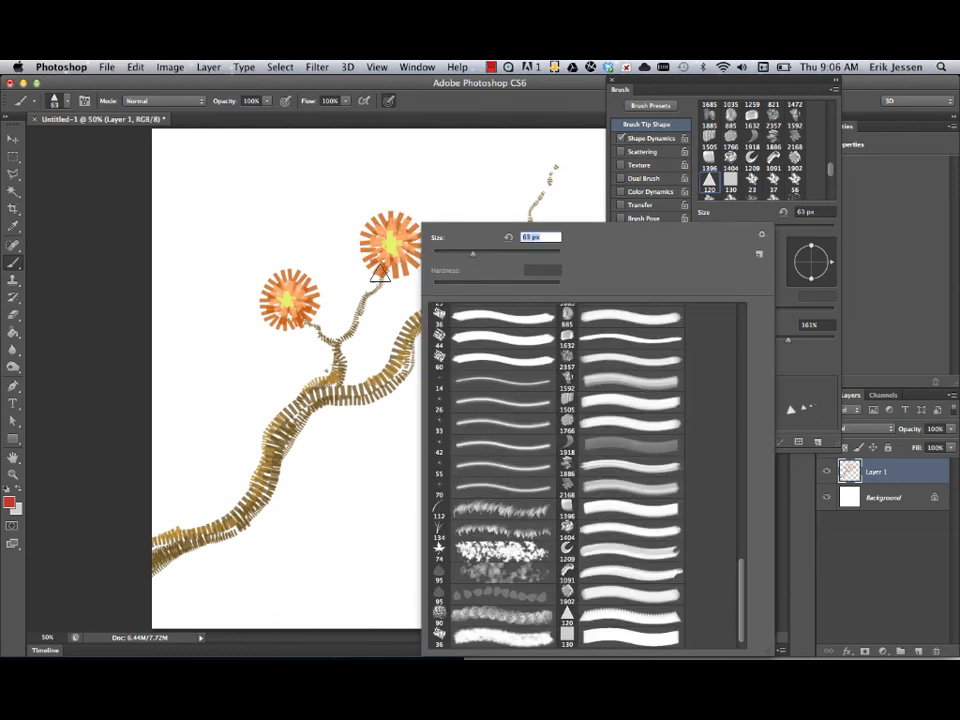
{"action": "key", "text": "Return"}
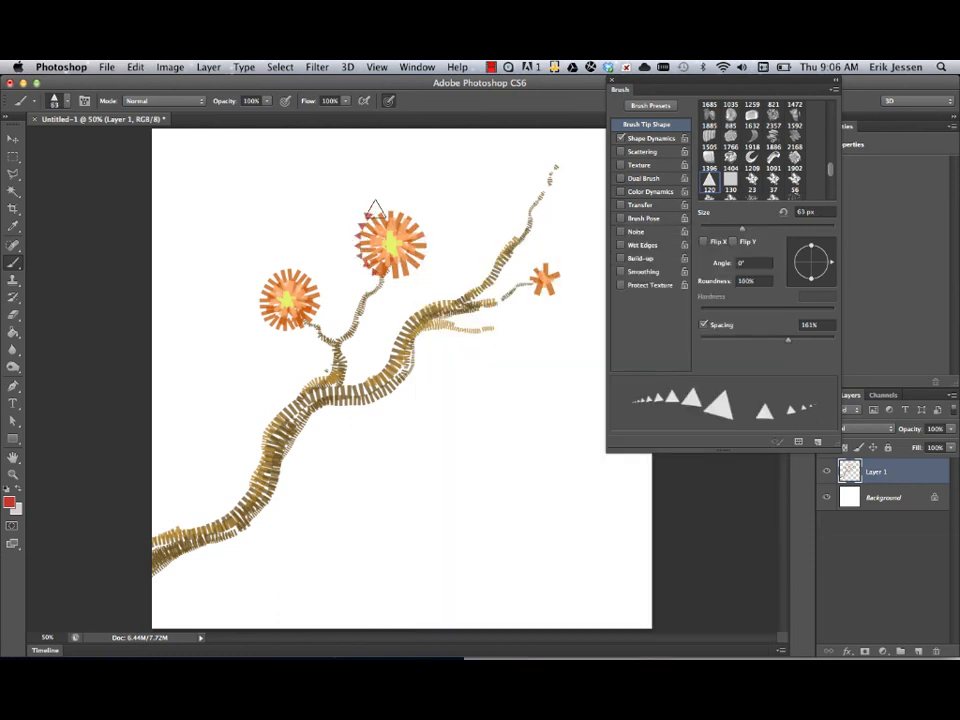
{"action": "mouse_move", "coordinate": [374, 210]}
{"action": "left_mouse_down"}
{"action": "mouse_move", "coordinate": [405, 212]}
{"action": "mouse_move", "coordinate": [430, 245]}
{"action": "left_mouse_up"}
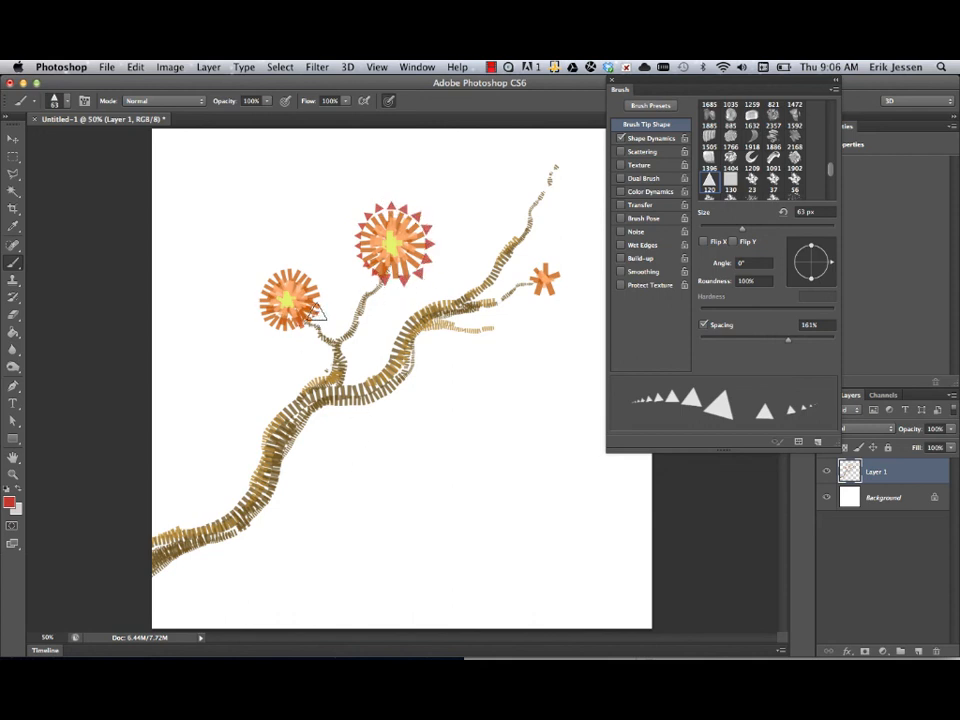
Step: Paint rings of red triangles around the left and right blossoms, and add small red buds along the branch and twigs
{"action": "mouse_move", "coordinate": [316, 313]}
{"action": "left_mouse_down"}
{"action": "mouse_move", "coordinate": [312, 273]}
{"action": "mouse_move", "coordinate": [277, 268]}
{"action": "mouse_move", "coordinate": [259, 278]}
{"action": "mouse_move", "coordinate": [255, 305]}
{"action": "mouse_move", "coordinate": [300, 328]}
{"action": "left_mouse_up"}
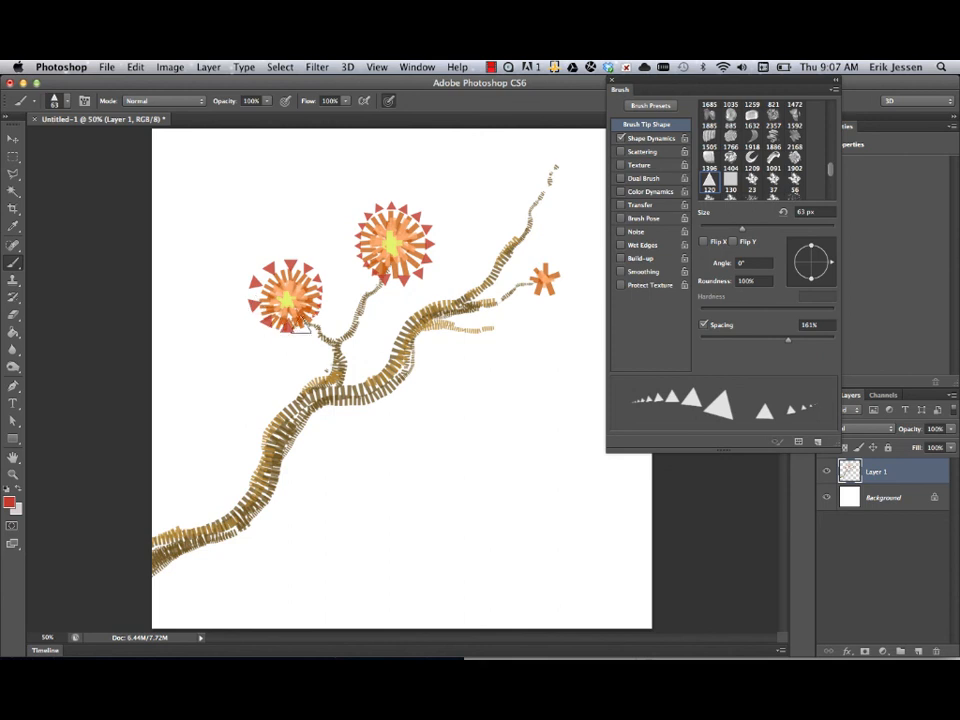
{"action": "key", "text": "super+z"}
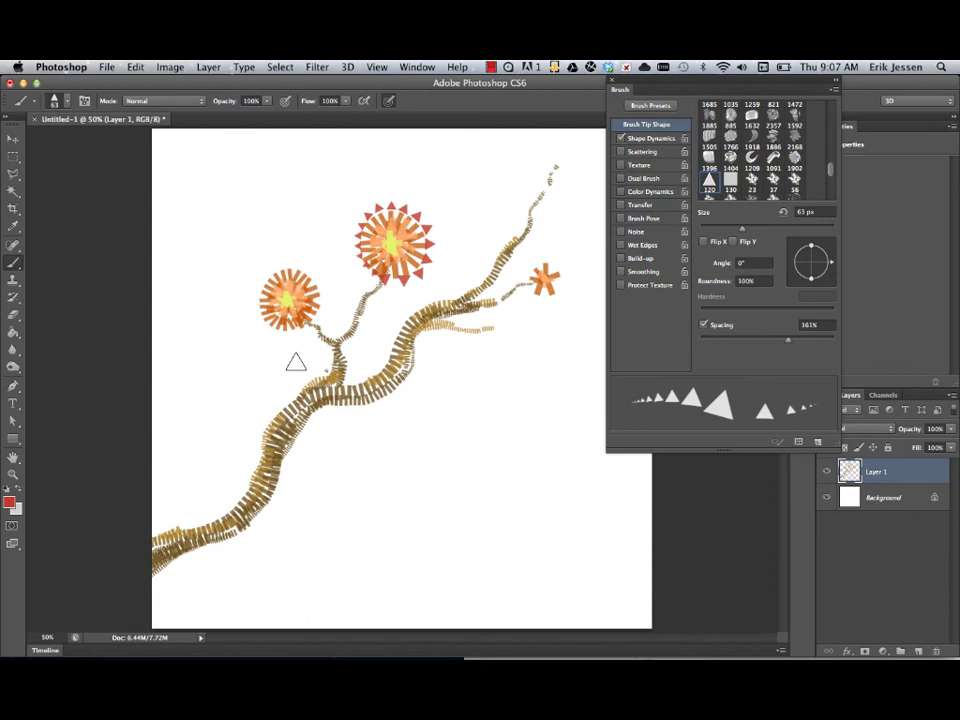
{"action": "mouse_move", "coordinate": [305, 330]}
{"action": "left_mouse_down"}
{"action": "mouse_move", "coordinate": [272, 332]}
{"action": "mouse_move", "coordinate": [258, 318]}
{"action": "mouse_move", "coordinate": [272, 274]}
{"action": "mouse_move", "coordinate": [296, 270]}
{"action": "mouse_move", "coordinate": [319, 292]}
{"action": "mouse_move", "coordinate": [297, 333]}
{"action": "mouse_move", "coordinate": [262, 328]}
{"action": "mouse_move", "coordinate": [259, 281]}
{"action": "mouse_move", "coordinate": [297, 259]}
{"action": "mouse_move", "coordinate": [322, 300]}
{"action": "left_mouse_up"}
{"action": "key", "text": "ctrl+z"}
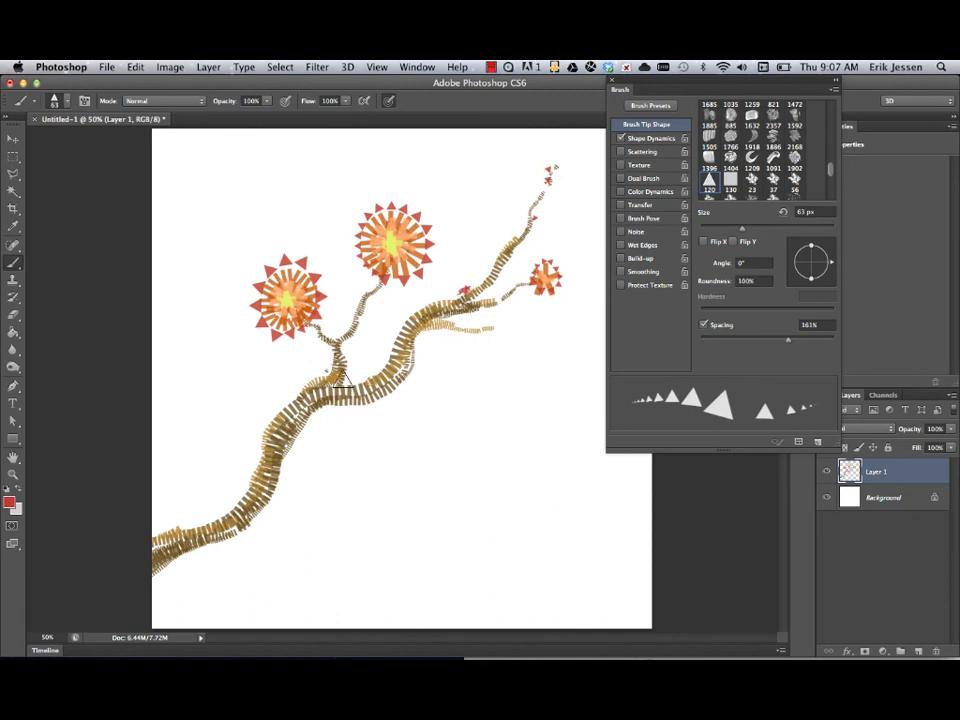
{"action": "left_click_drag", "start_coordinate": [349, 318], "coordinate": [359, 301]}
{"action": "mouse_move", "coordinate": [667, 82]}
{"action": "left_mouse_down"}
{"action": "mouse_move", "coordinate": [686, 90]}
{"action": "mouse_move", "coordinate": [709, 82]}
{"action": "left_mouse_up"}
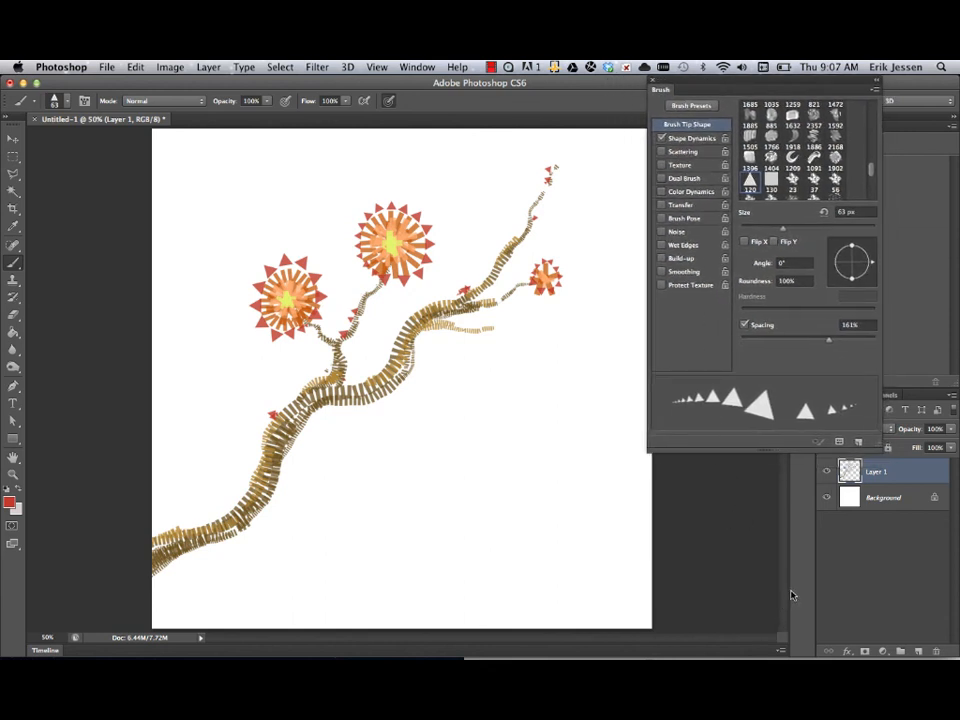
Step: Choose the 130 px rectangle brush tip with 163% spacing, and add a new layer directly above the Background layer
{"action": "left_click", "coordinate": [890, 500]}
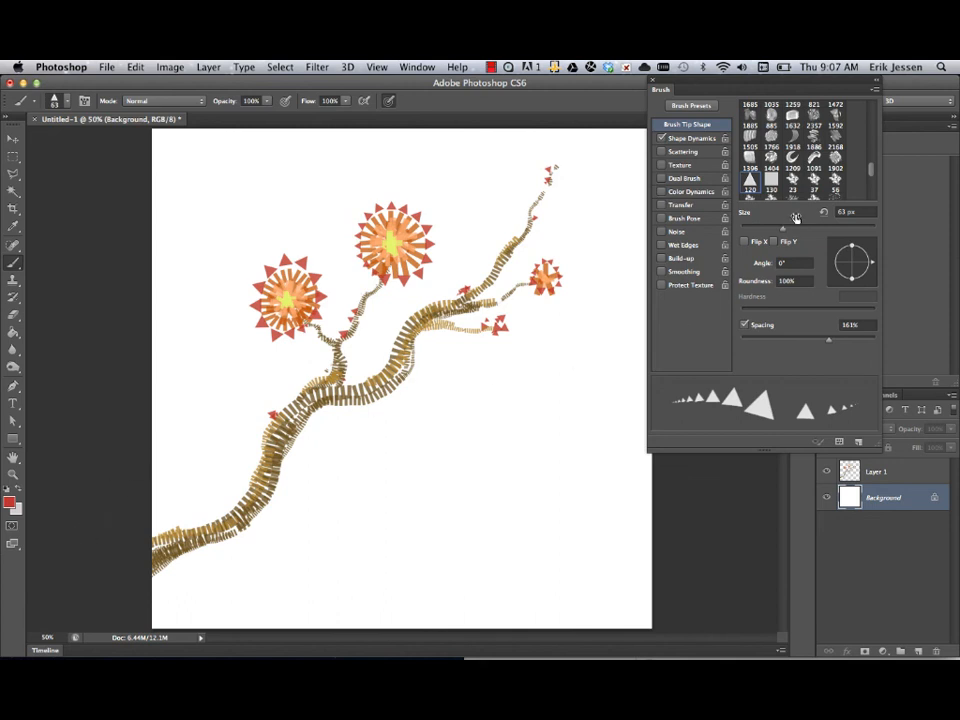
{"action": "left_click", "coordinate": [771, 181]}
{"action": "left_click_drag", "start_coordinate": [768, 346], "coordinate": [829, 343]}
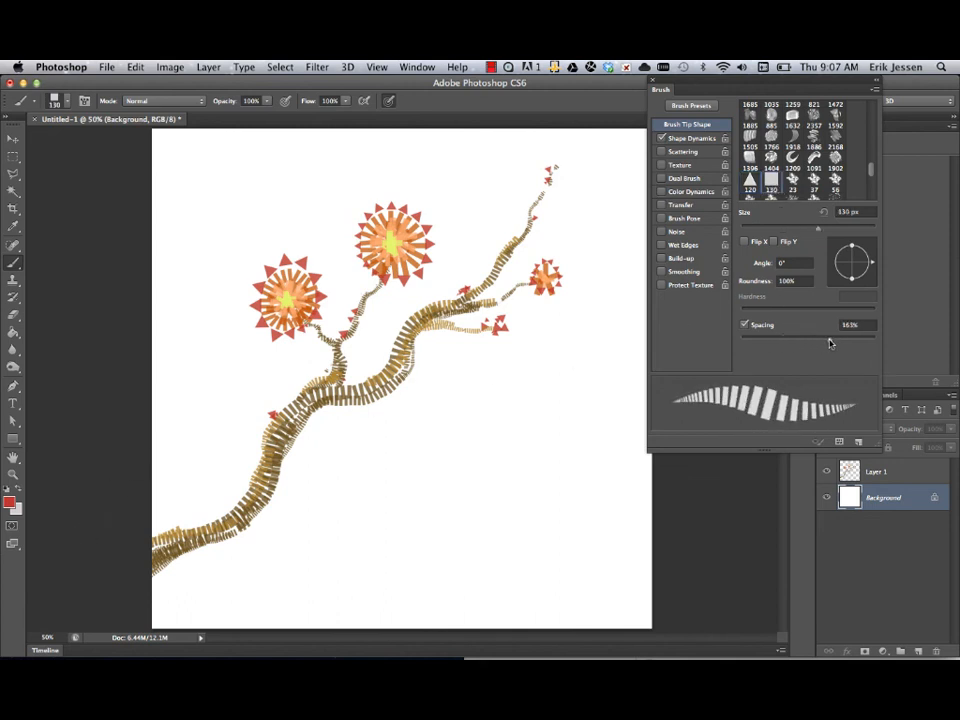
{"action": "left_click", "coordinate": [920, 651]}
Step: Set the foreground color to pale blue #cdedfa
{"action": "left_click", "coordinate": [9, 502]}
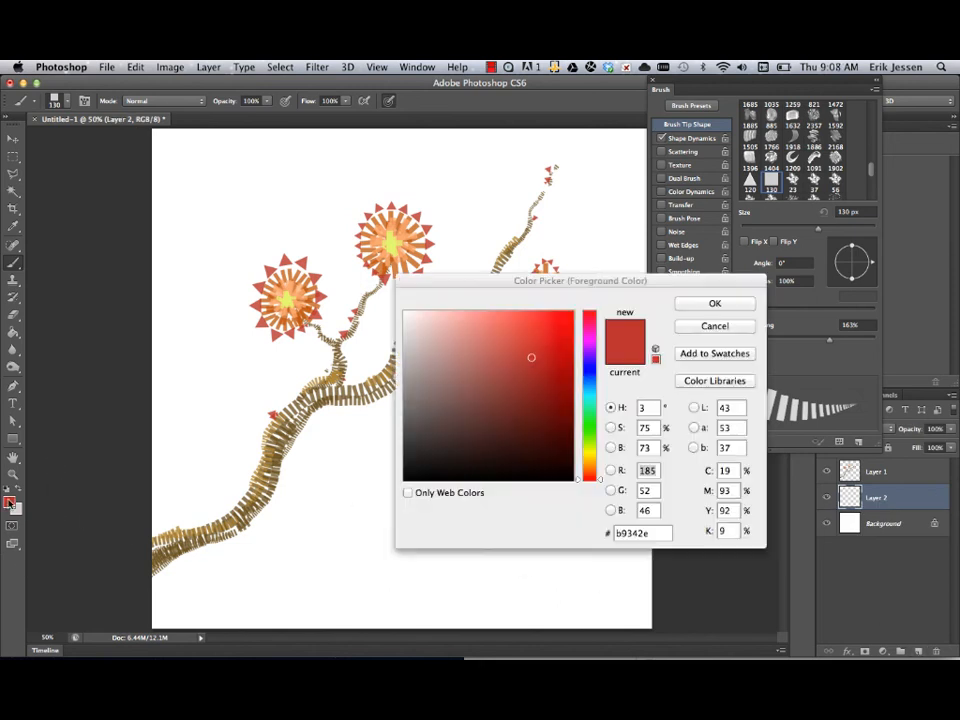
{"action": "left_click_drag", "start_coordinate": [585, 405], "coordinate": [585, 384]}
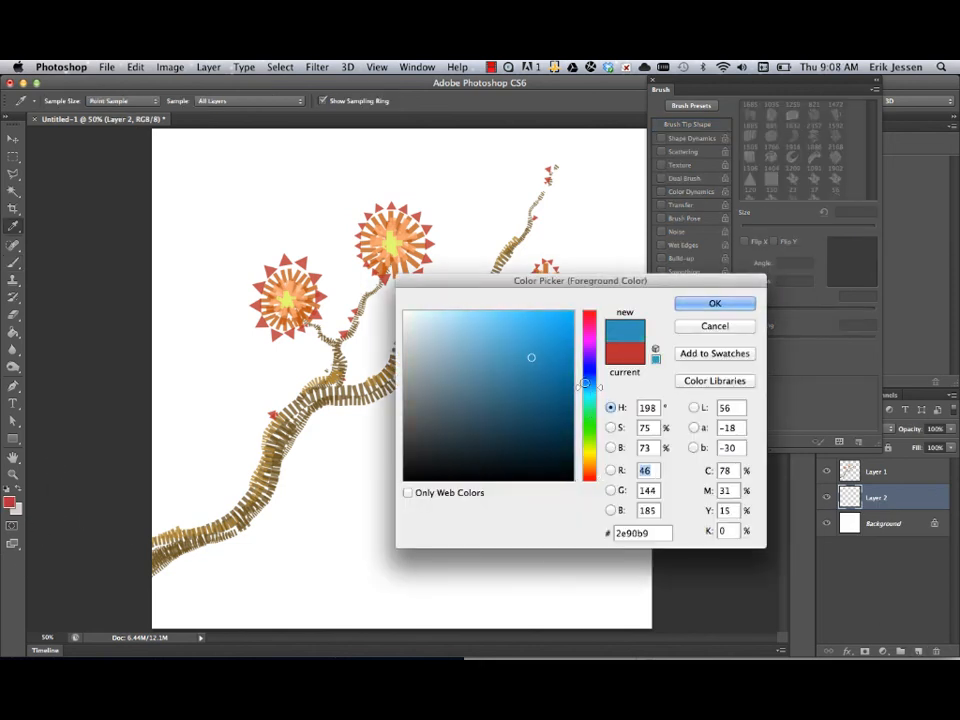
{"action": "left_click_drag", "start_coordinate": [439, 315], "coordinate": [433, 315]}
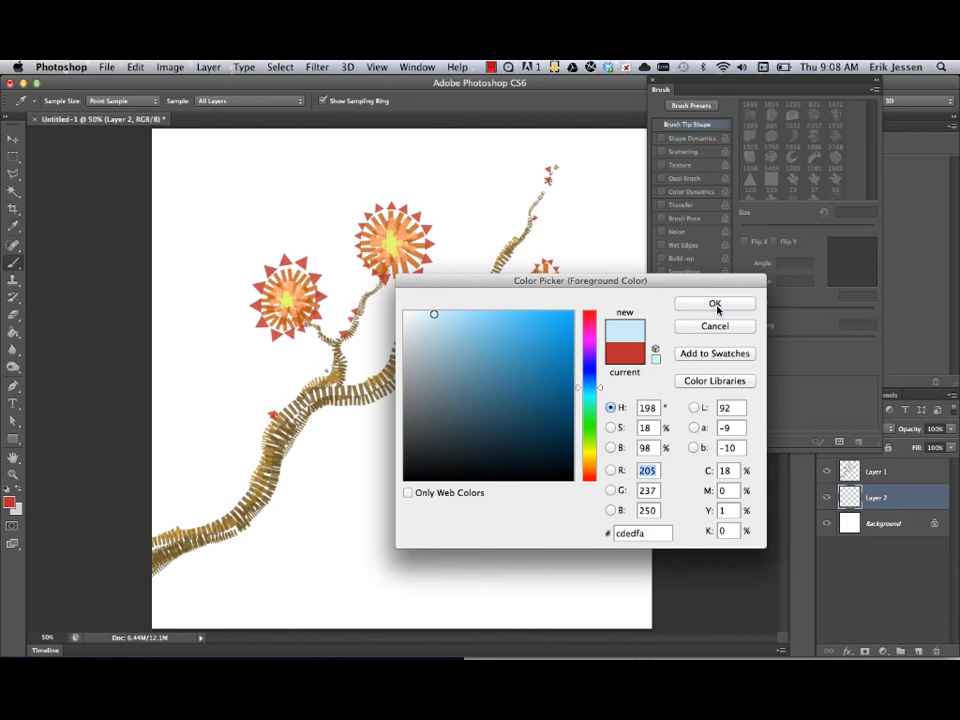
{"action": "left_click", "coordinate": [714, 303]}
Step: Paint four wavy pale blue bands of rectangles across the canvas behind the branch
{"action": "key", "text": "b"}
{"action": "left_click_drag", "start_coordinate": [140, 460], "coordinate": [207, 463]}
{"action": "mouse_move", "coordinate": [322, 457]}
{"action": "left_mouse_down"}
{"action": "mouse_move", "coordinate": [481, 438]}
{"action": "mouse_move", "coordinate": [655, 440]}
{"action": "left_mouse_up"}
{"action": "mouse_move", "coordinate": [140, 415]}
{"action": "left_mouse_down"}
{"action": "mouse_move", "coordinate": [239, 426]}
{"action": "mouse_move", "coordinate": [532, 388]}
{"action": "mouse_move", "coordinate": [636, 403]}
{"action": "left_mouse_up"}
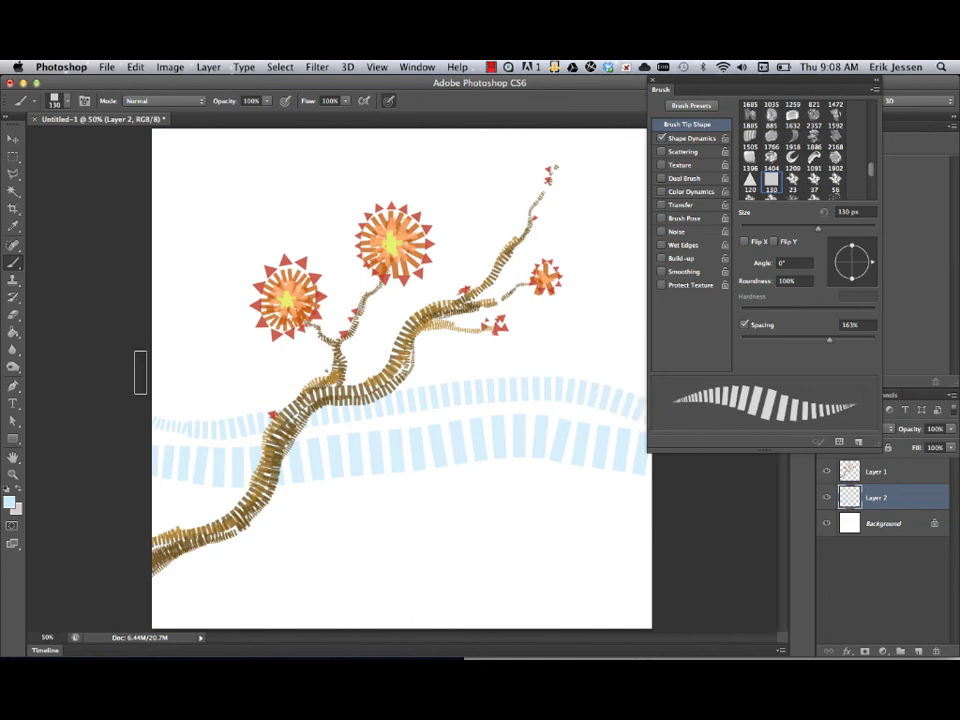
{"action": "mouse_move", "coordinate": [140, 373]}
{"action": "left_mouse_down"}
{"action": "mouse_move", "coordinate": [236, 393]}
{"action": "mouse_move", "coordinate": [381, 357]}
{"action": "mouse_move", "coordinate": [648, 342]}
{"action": "left_mouse_up"}
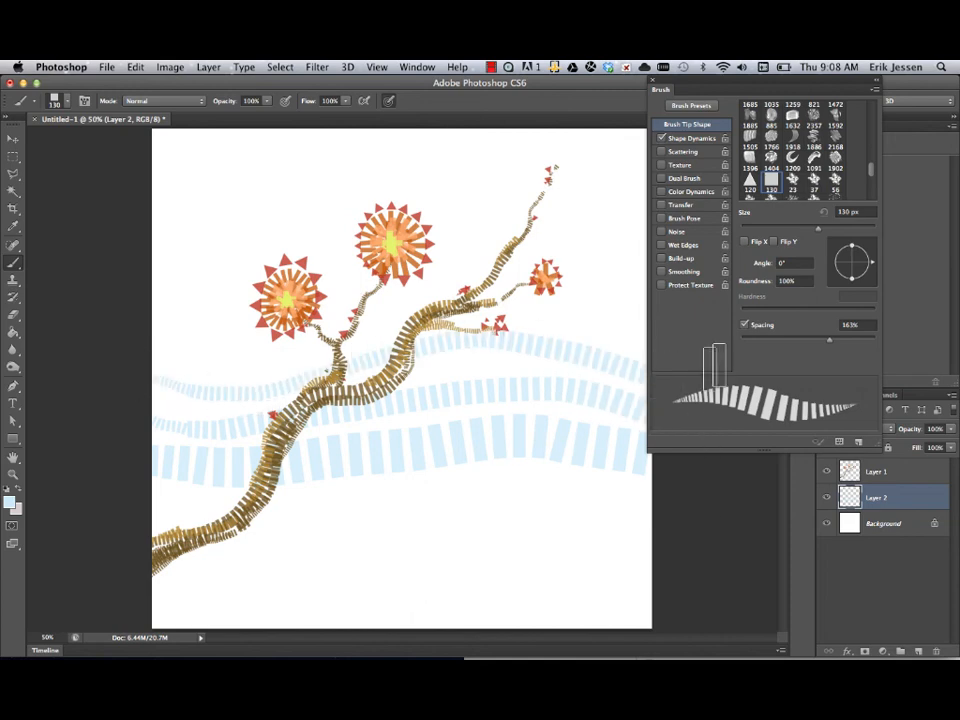
{"action": "left_click_drag", "start_coordinate": [140, 510], "coordinate": [652, 530]}
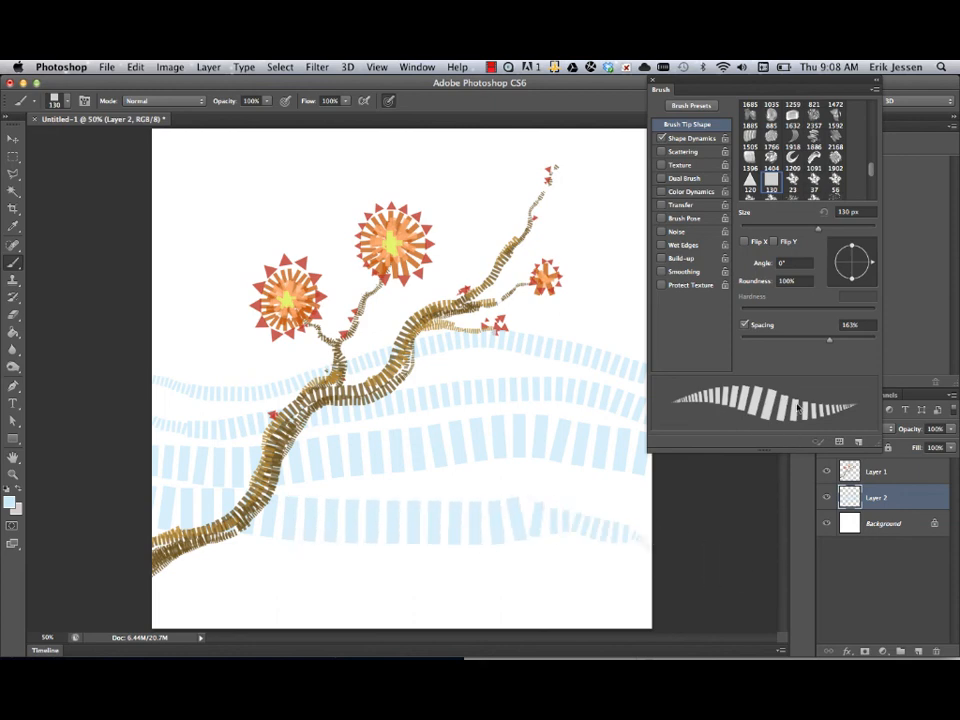
Step: Set the foreground color to pale gray #d3dde1 and increase the rectangle brush size to 201 px
{"action": "left_click", "coordinate": [9, 504]}
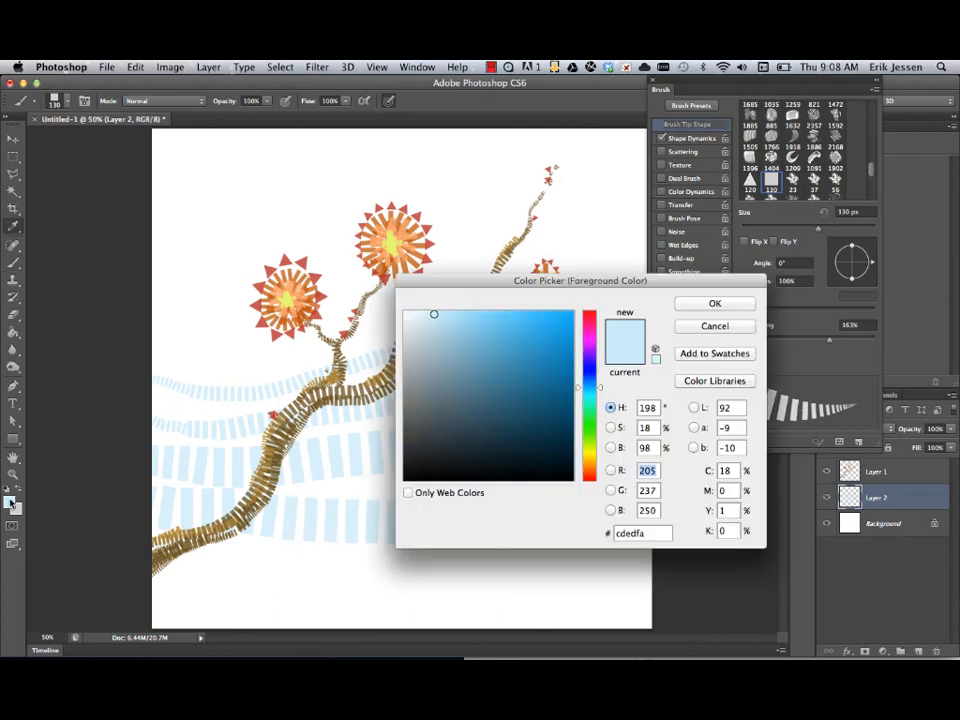
{"action": "left_click_drag", "start_coordinate": [435, 315], "coordinate": [414, 330]}
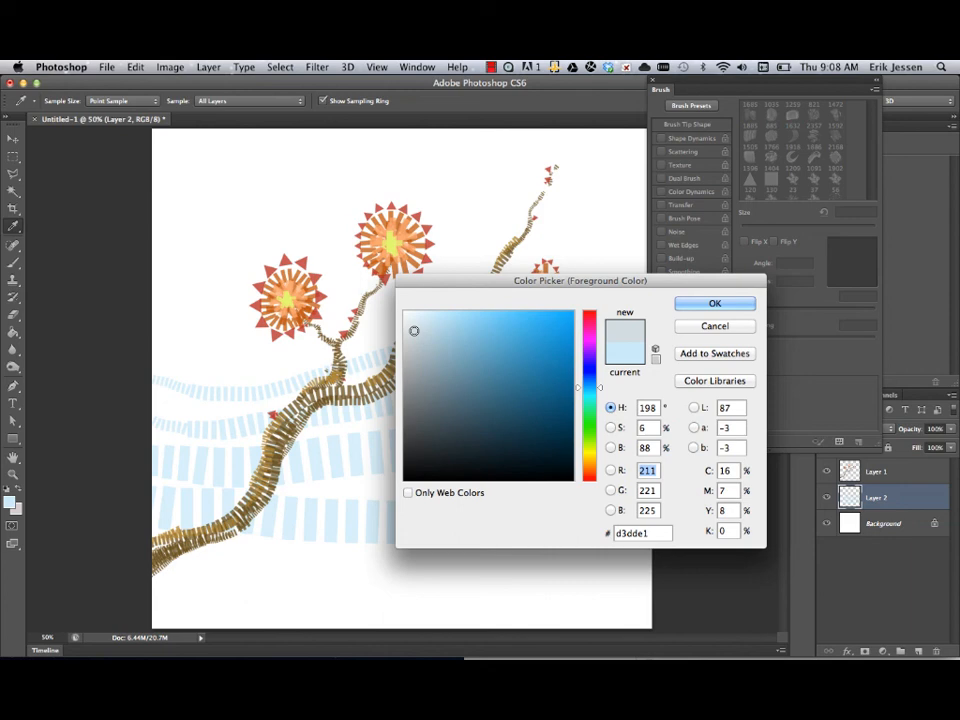
{"action": "left_click", "coordinate": [710, 302]}
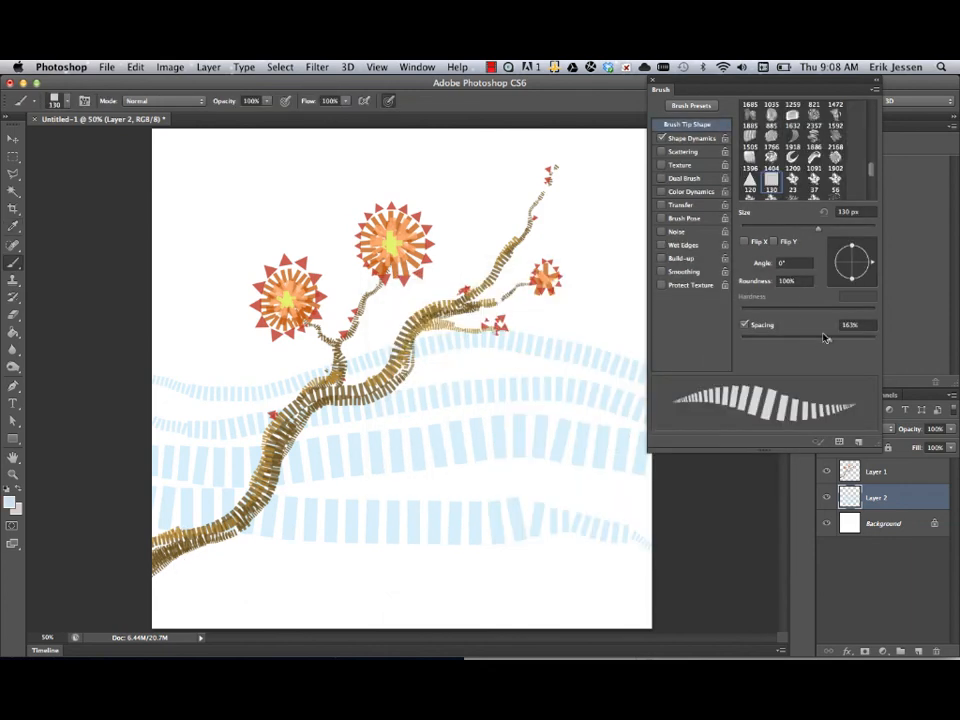
{"action": "right_click", "coordinate": [210, 347]}
{"action": "mouse_move", "coordinate": [304, 252]}
{"action": "left_mouse_down"}
{"action": "mouse_move", "coordinate": [346, 253]}
{"action": "mouse_move", "coordinate": [324, 254]}
{"action": "left_mouse_up"}
{"action": "left_click", "coordinate": [122, 373]}
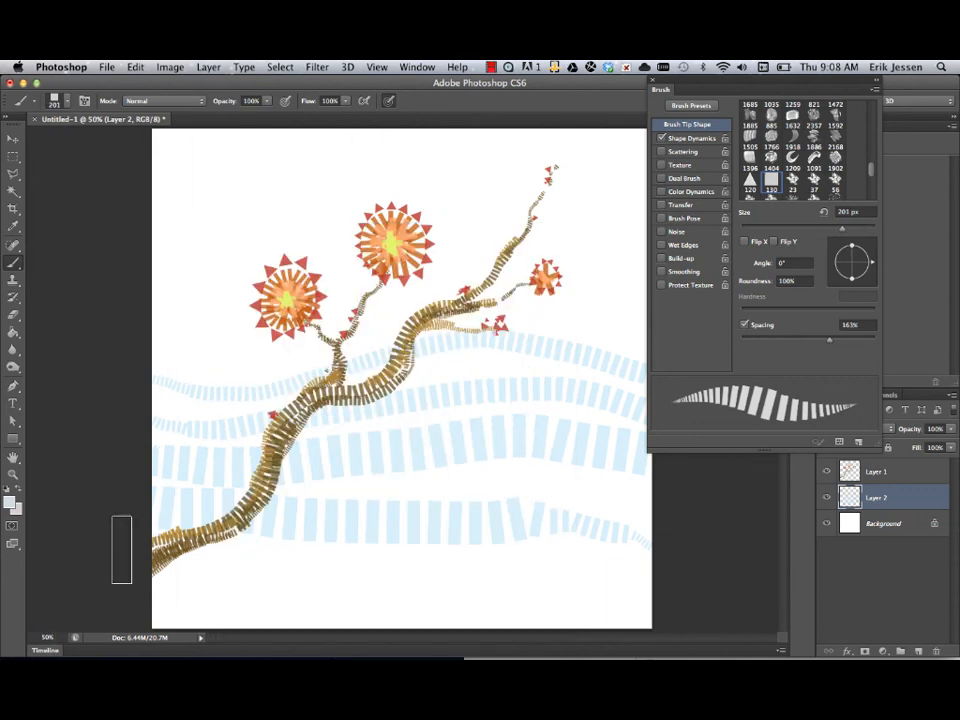
Step: Paint three wavy pale gray bands of rectangles among and below the blue bands
{"action": "mouse_move", "coordinate": [122, 546]}
{"action": "left_mouse_down"}
{"action": "mouse_move", "coordinate": [204, 568]}
{"action": "mouse_move", "coordinate": [583, 568]}
{"action": "mouse_move", "coordinate": [838, 617]}
{"action": "left_mouse_up"}
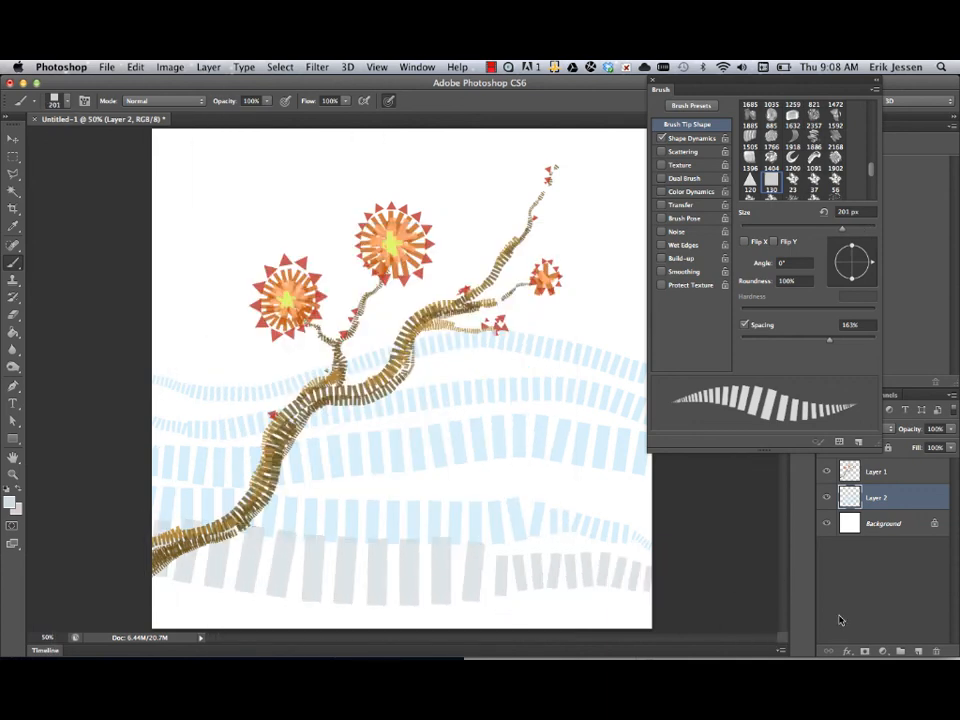
{"action": "mouse_move", "coordinate": [647, 500]}
{"action": "left_mouse_down"}
{"action": "mouse_move", "coordinate": [617, 492]}
{"action": "mouse_move", "coordinate": [360, 488]}
{"action": "mouse_move", "coordinate": [269, 471]}
{"action": "mouse_move", "coordinate": [60, 517]}
{"action": "left_mouse_up"}
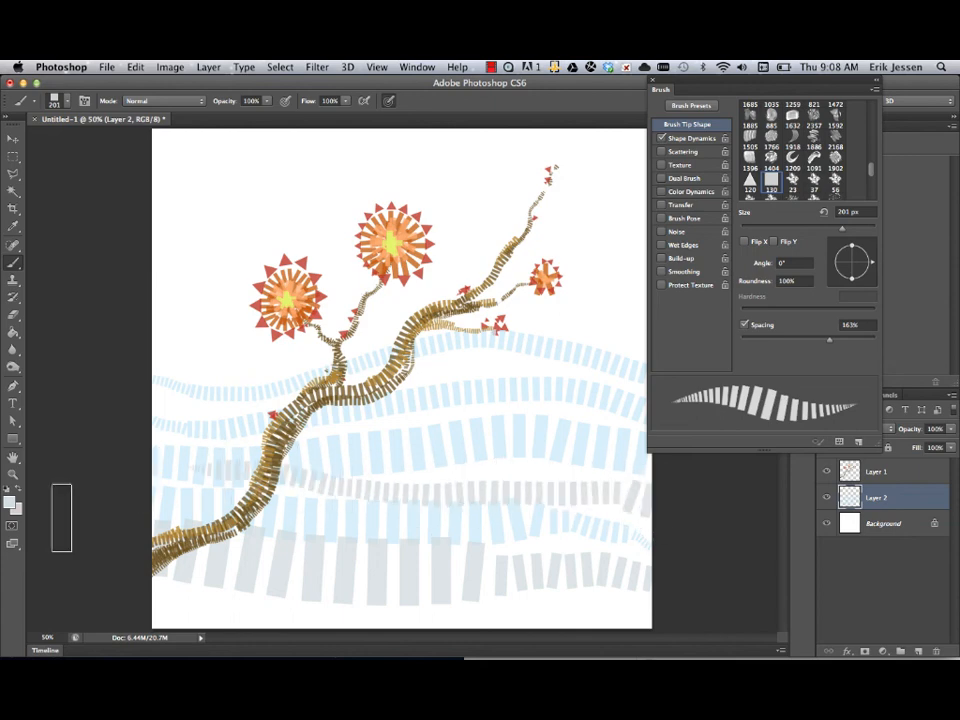
{"action": "mouse_move", "coordinate": [633, 389]}
{"action": "left_mouse_down"}
{"action": "mouse_move", "coordinate": [403, 362]}
{"action": "mouse_move", "coordinate": [306, 364]}
{"action": "left_mouse_up"}
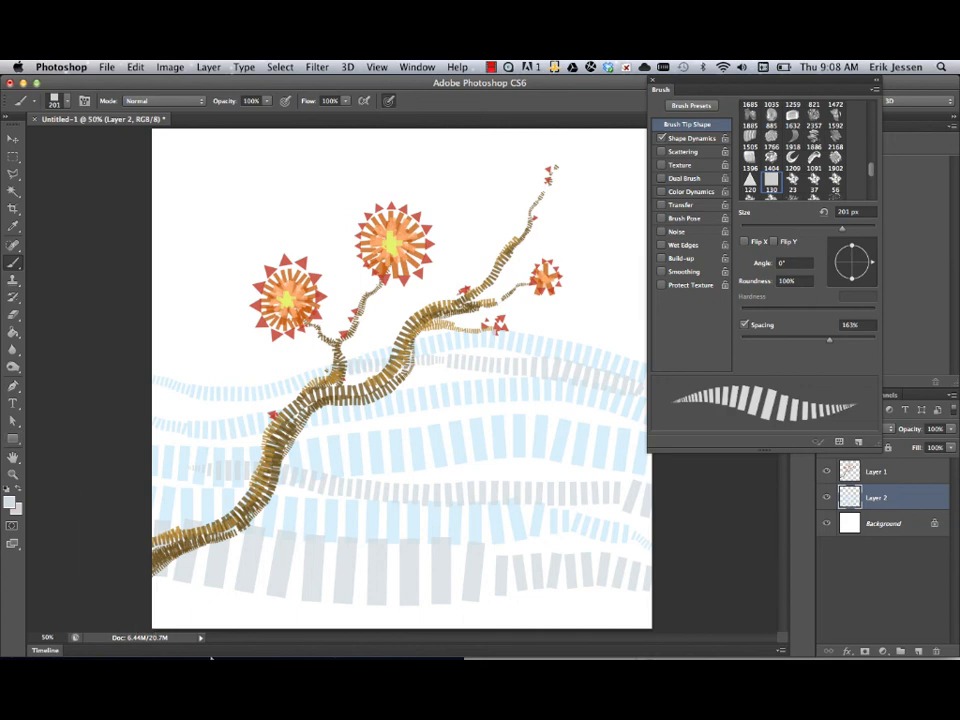
Step: Lower the opacity of Layer 2 to 46%, and deselect all layers with the Move tool
{"action": "left_click", "coordinate": [950, 431]}
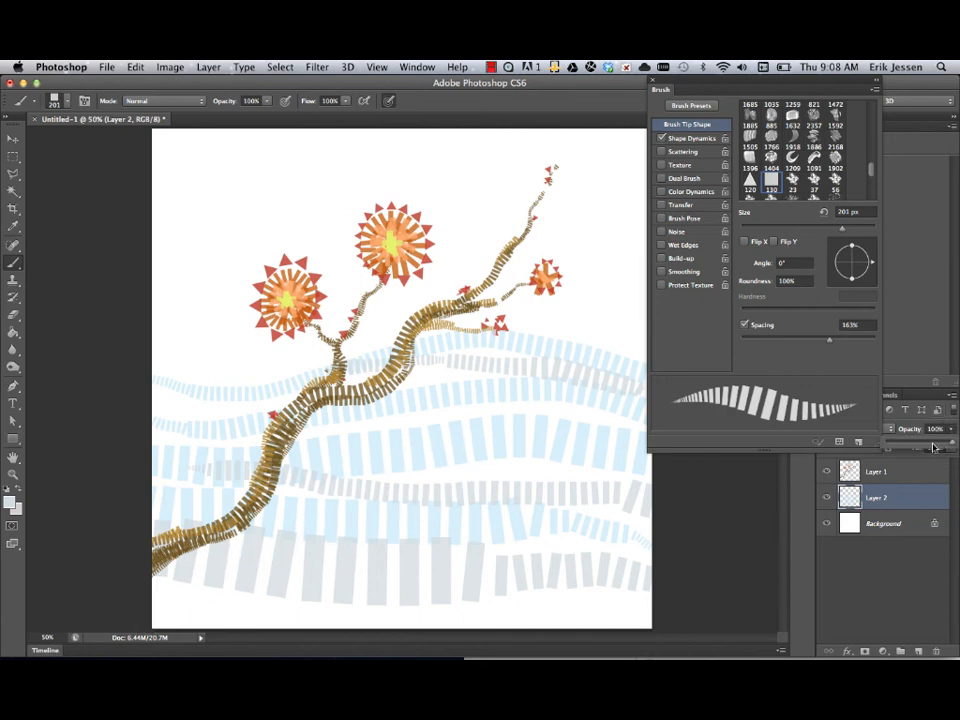
{"action": "mouse_move", "coordinate": [946, 445]}
{"action": "left_mouse_down"}
{"action": "mouse_move", "coordinate": [909, 445]}
{"action": "mouse_move", "coordinate": [917, 447]}
{"action": "left_mouse_up"}
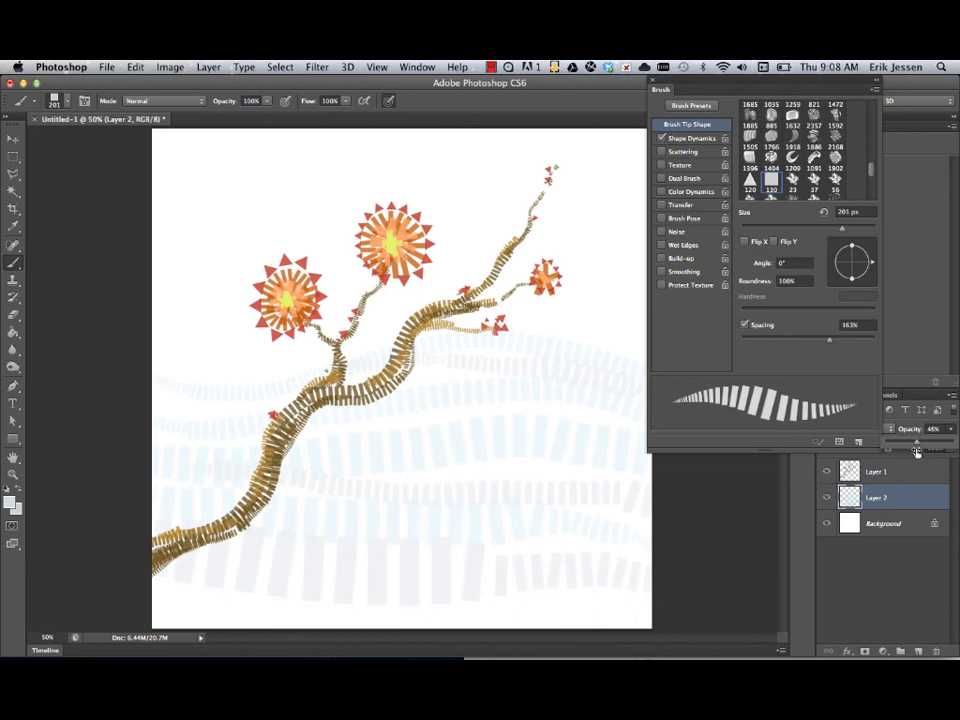
{"action": "left_click", "coordinate": [13, 138]}
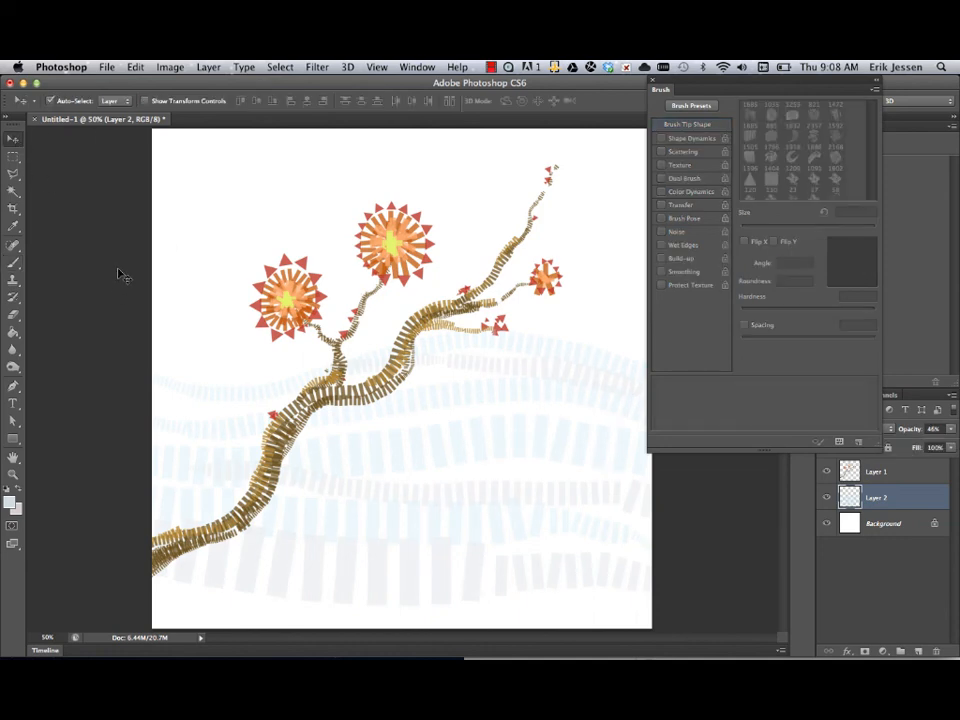
{"action": "left_click", "coordinate": [90, 205]}
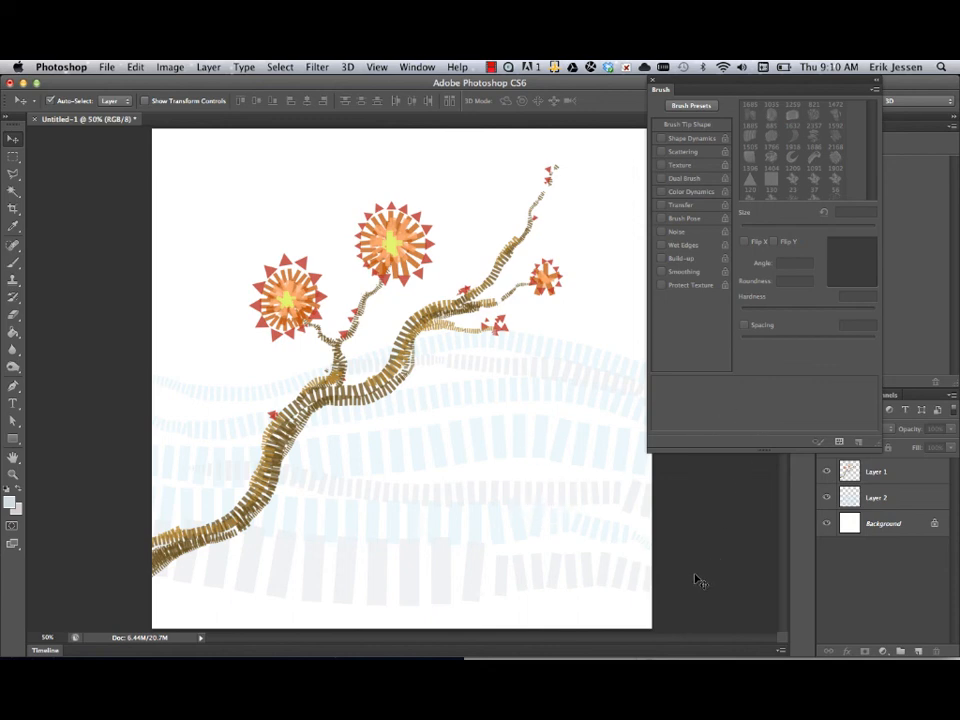
{"action": "left_click", "coordinate": [490, 67]}
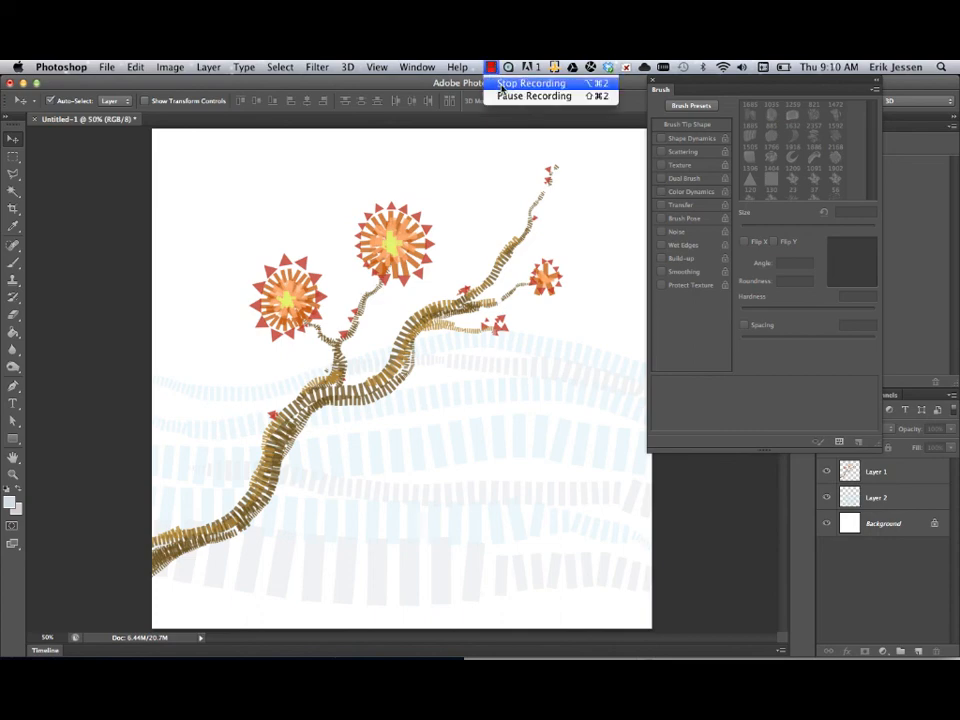